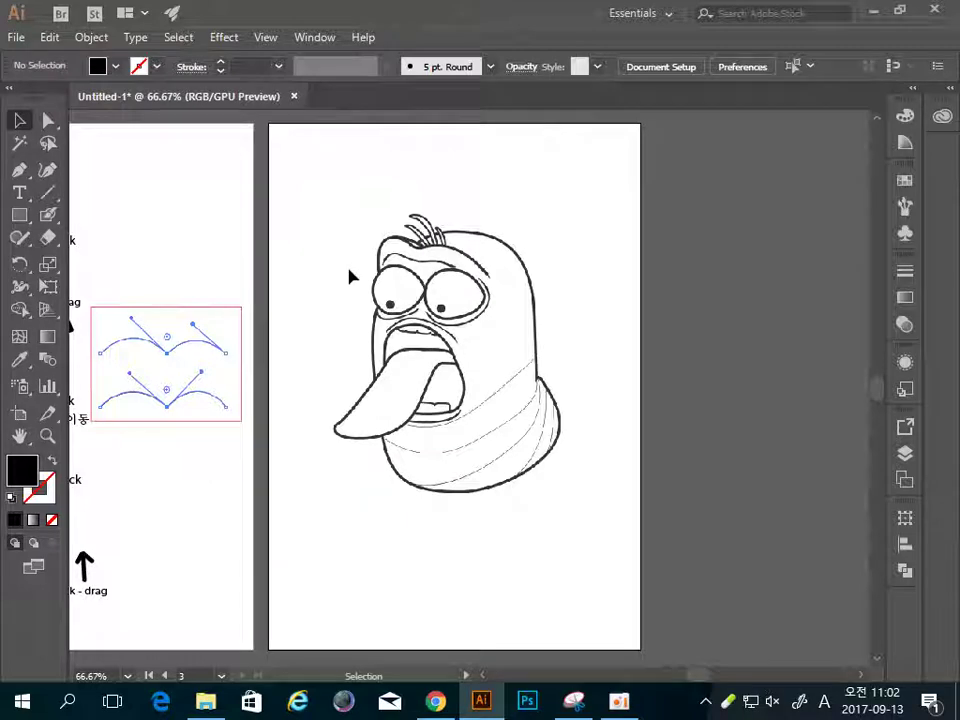
Zoom in on the duck's face and right eye, shifting the view slightly
key(z)
click(467, 347)
click(470, 376)
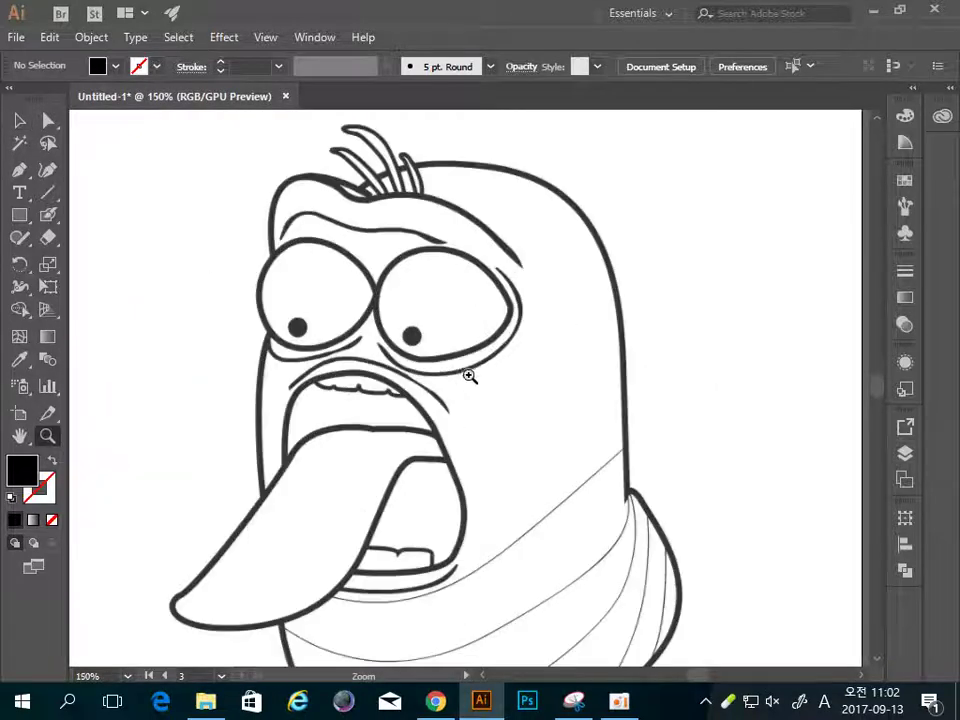
drag(505, 343, 478, 328)
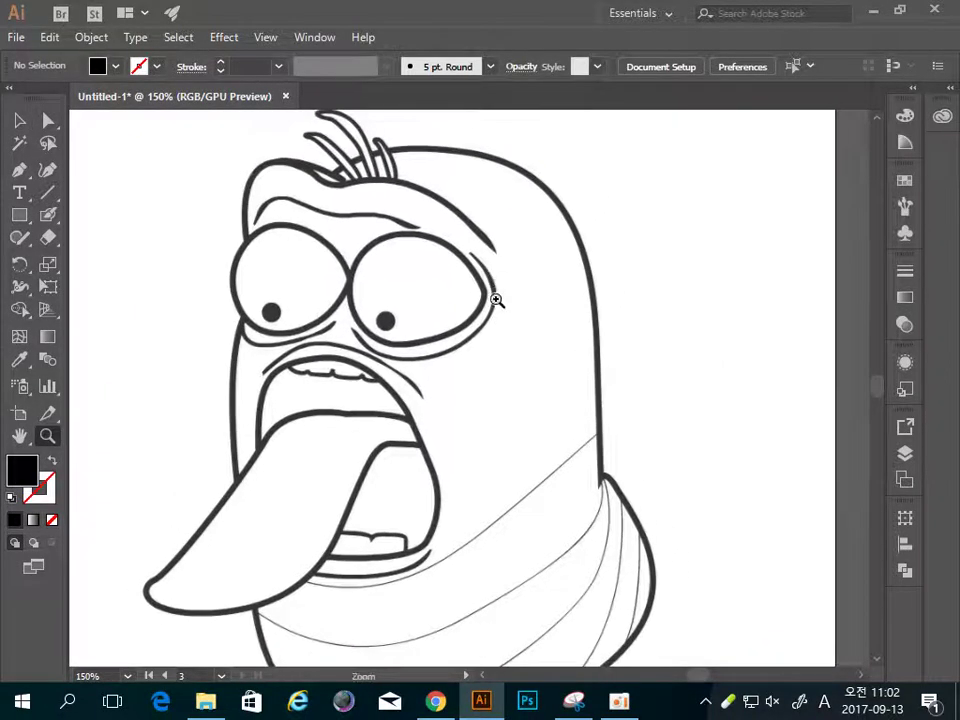
Zoom back out to 100% so the whole duck is visible for pen tracing
alt+click(514, 388)
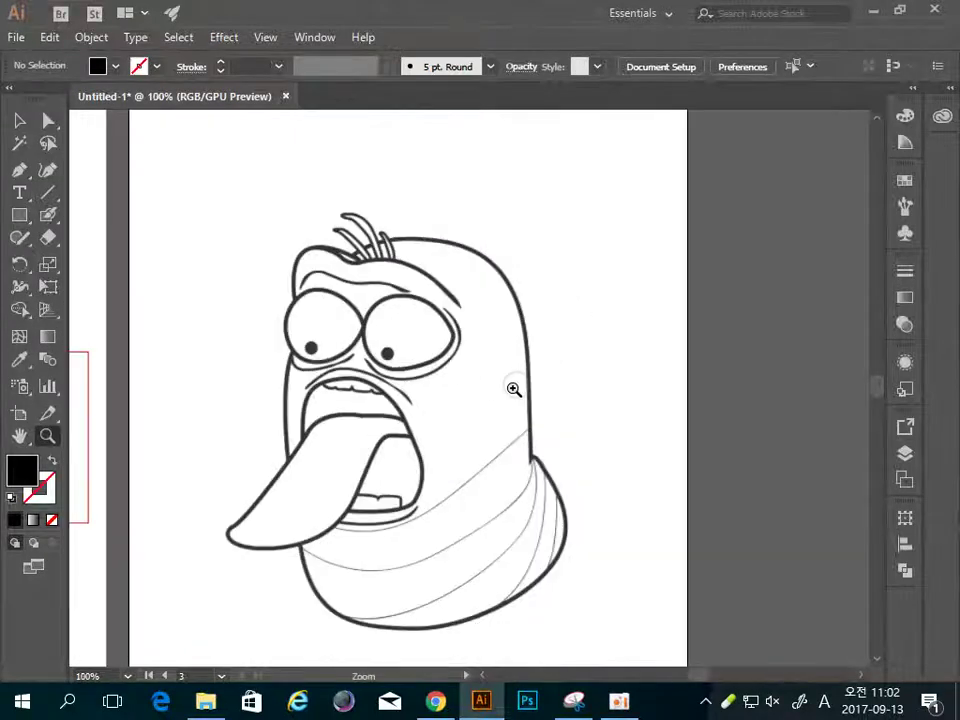
scroll(514, 388, down, 2)
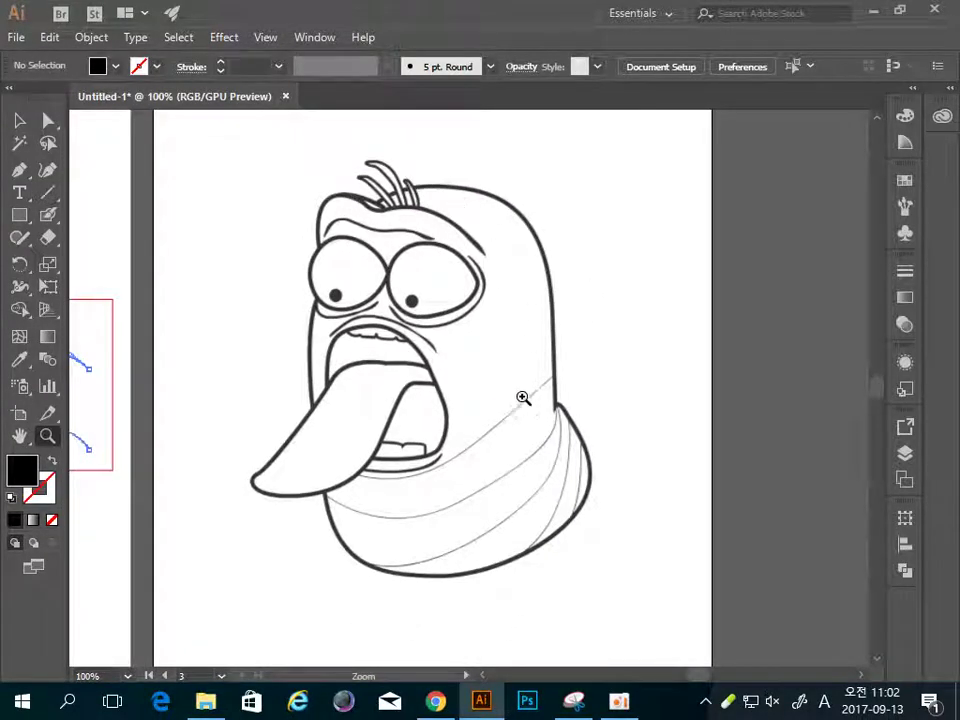
key(p)
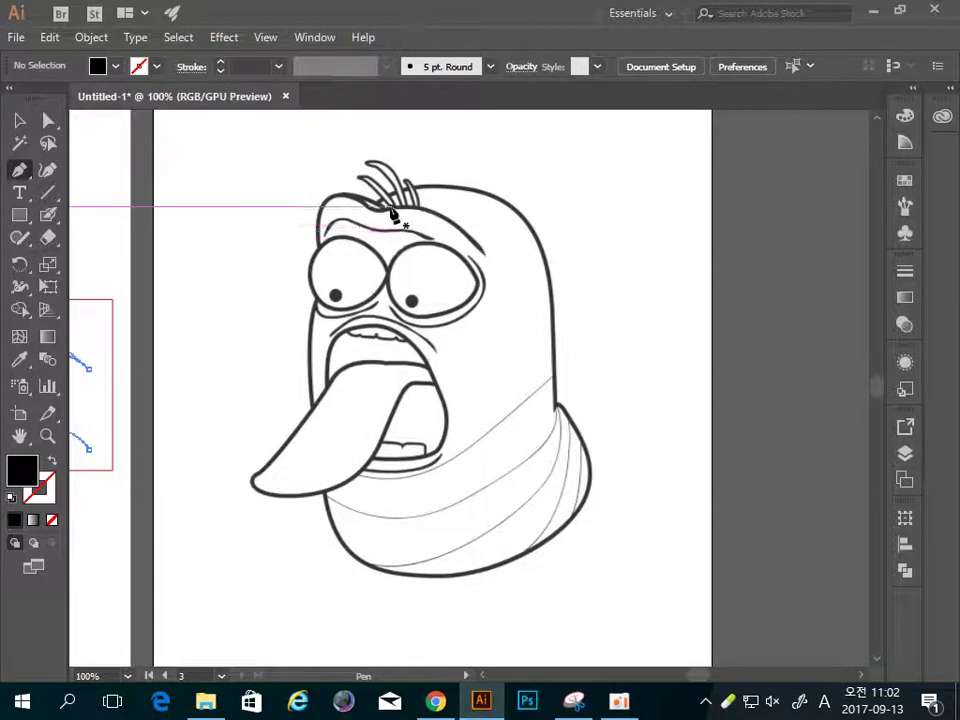
Zoom to 150% on the duck's hair and pan to centre the head with the Pen tool active
key(z)
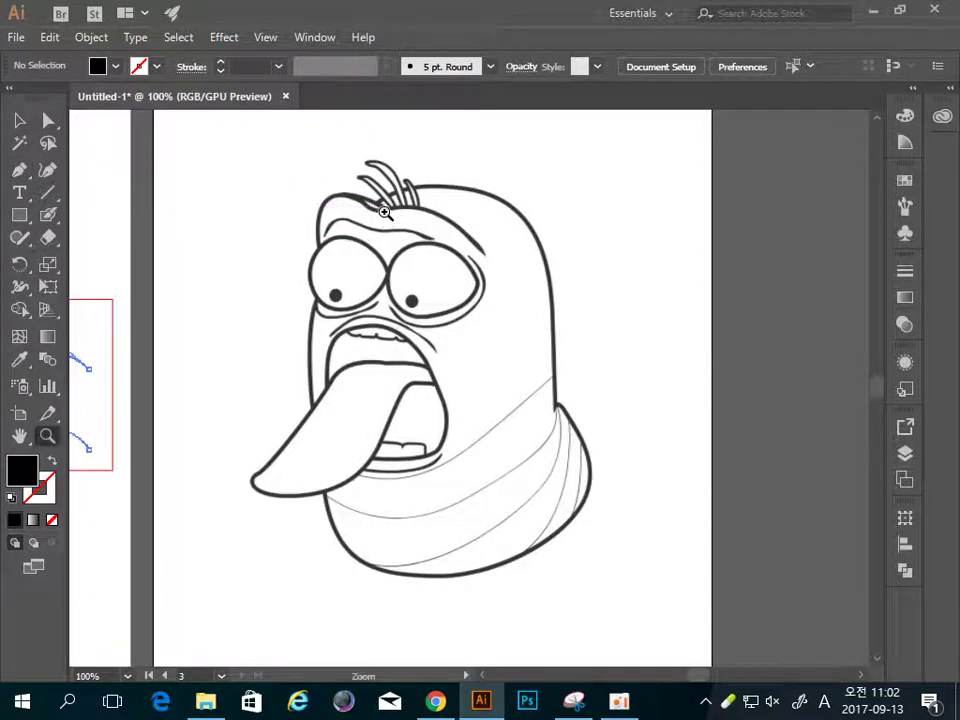
click(390, 207)
drag(510, 407, 462, 334)
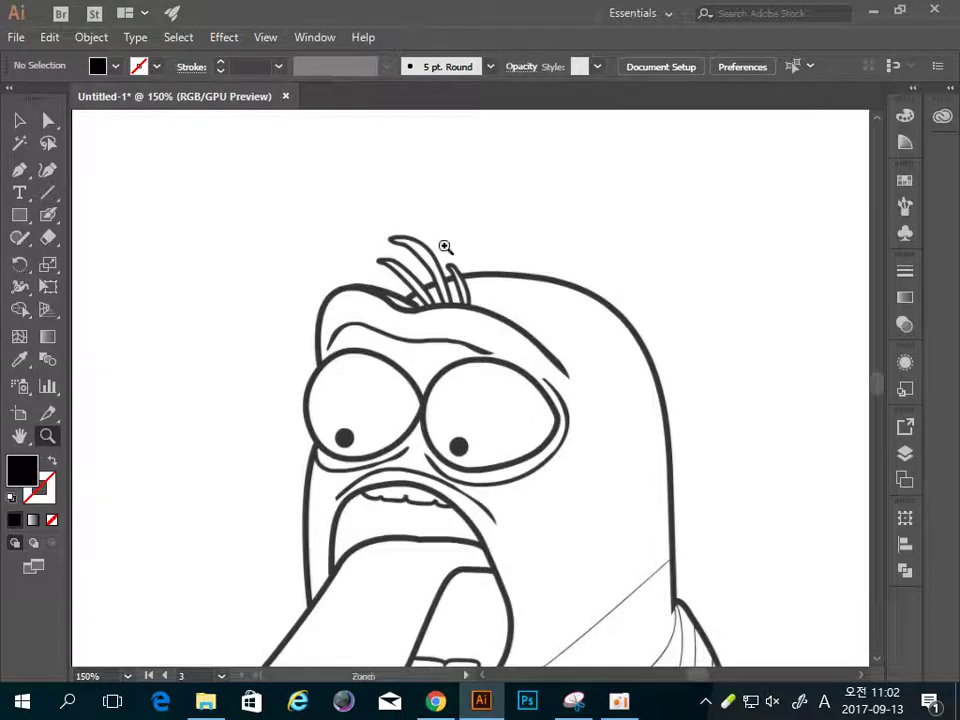
key(p)
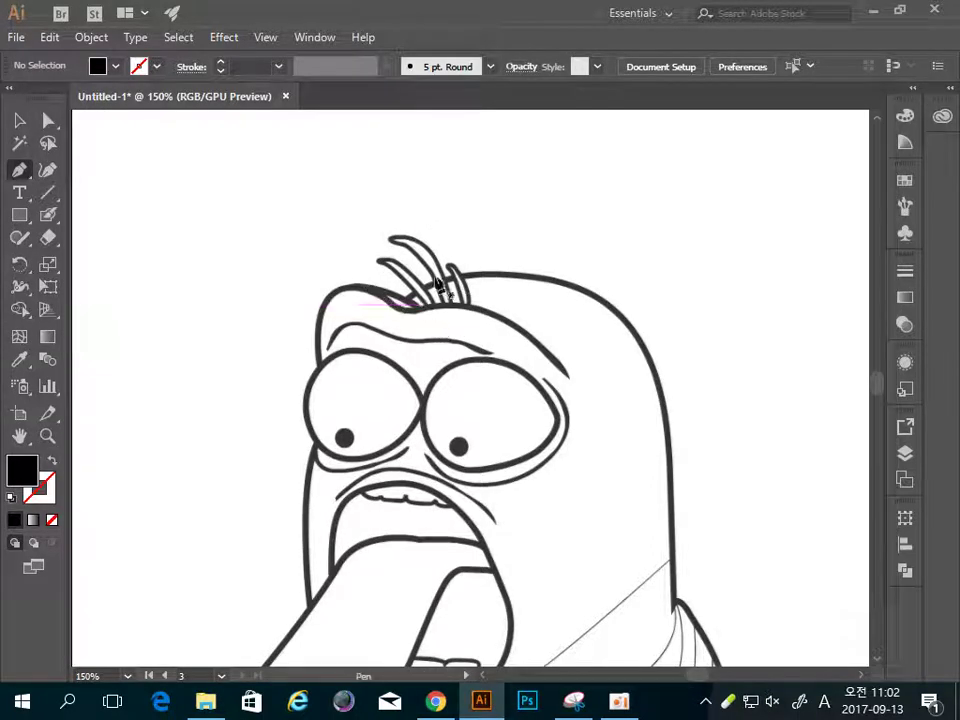
drag(483, 347, 471, 292)
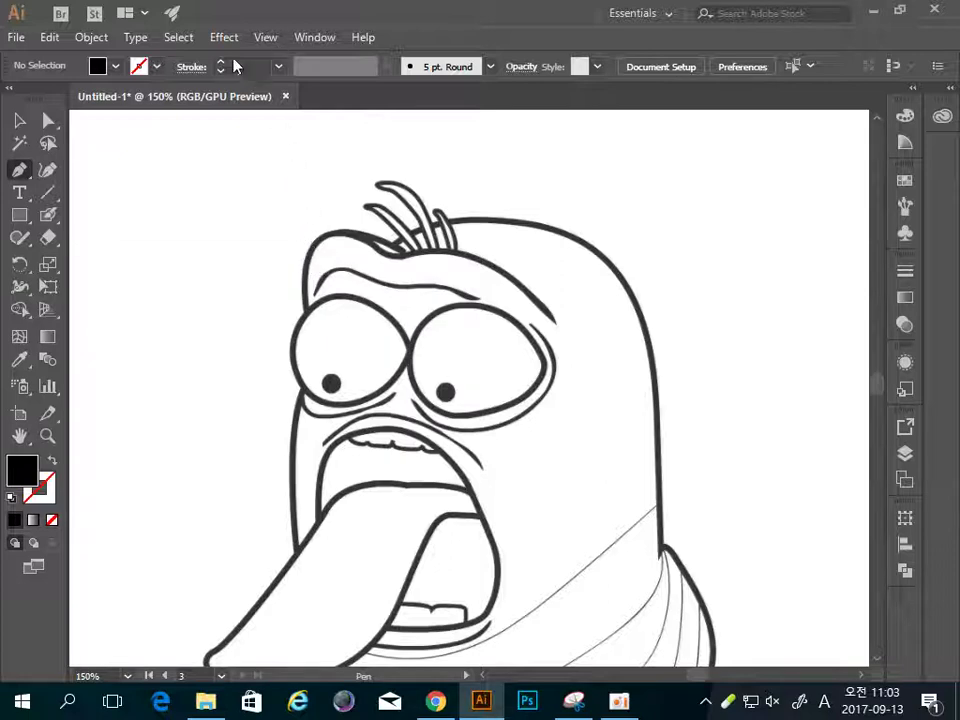
Uncheck Smart Guides in the View menu
click(266, 38)
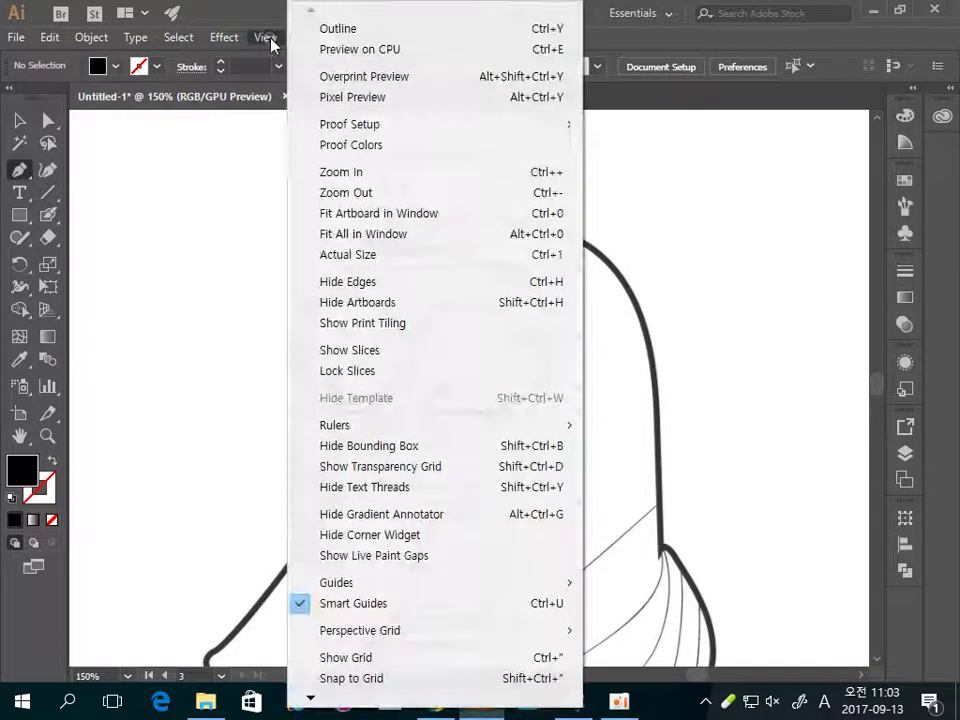
click(306, 606)
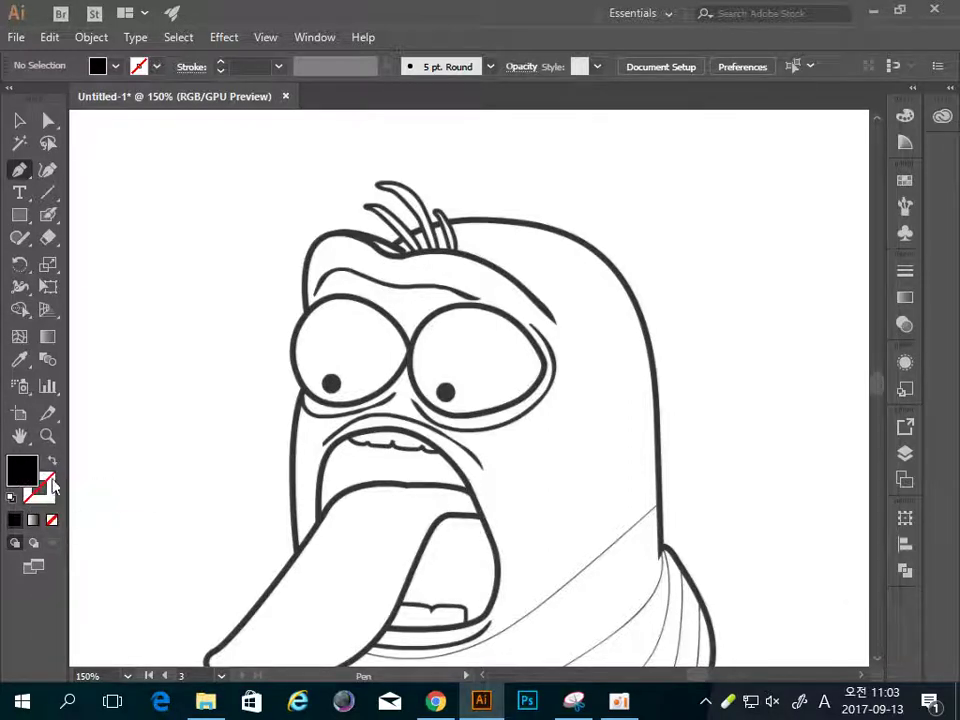
Swap to no fill with a stroke, and set the stroke colour to yellow-green E1F000
click(52, 461)
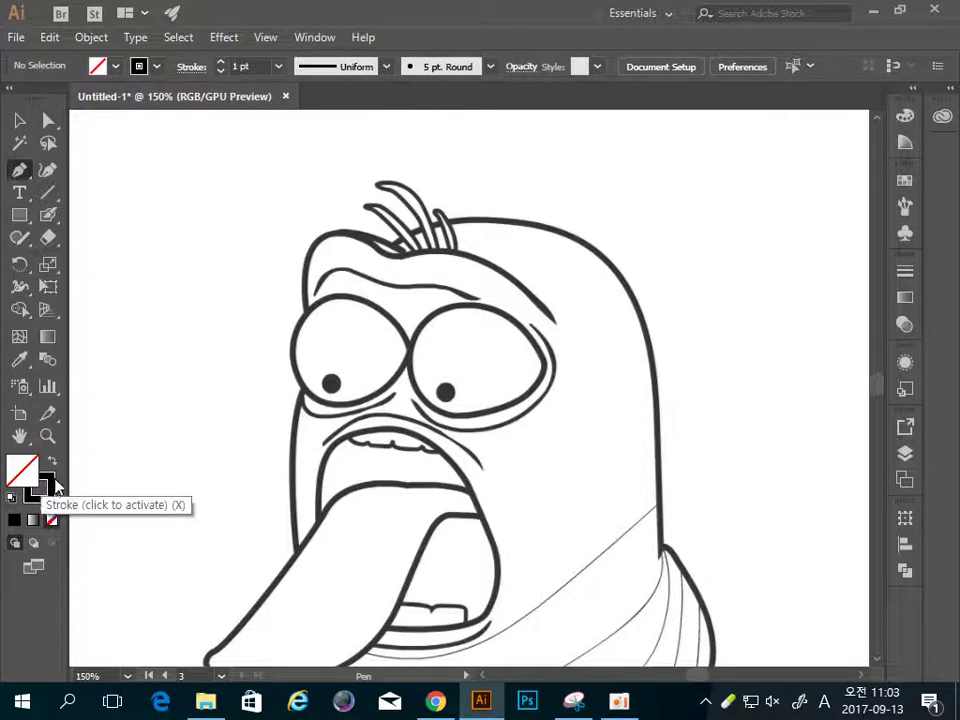
click(48, 486)
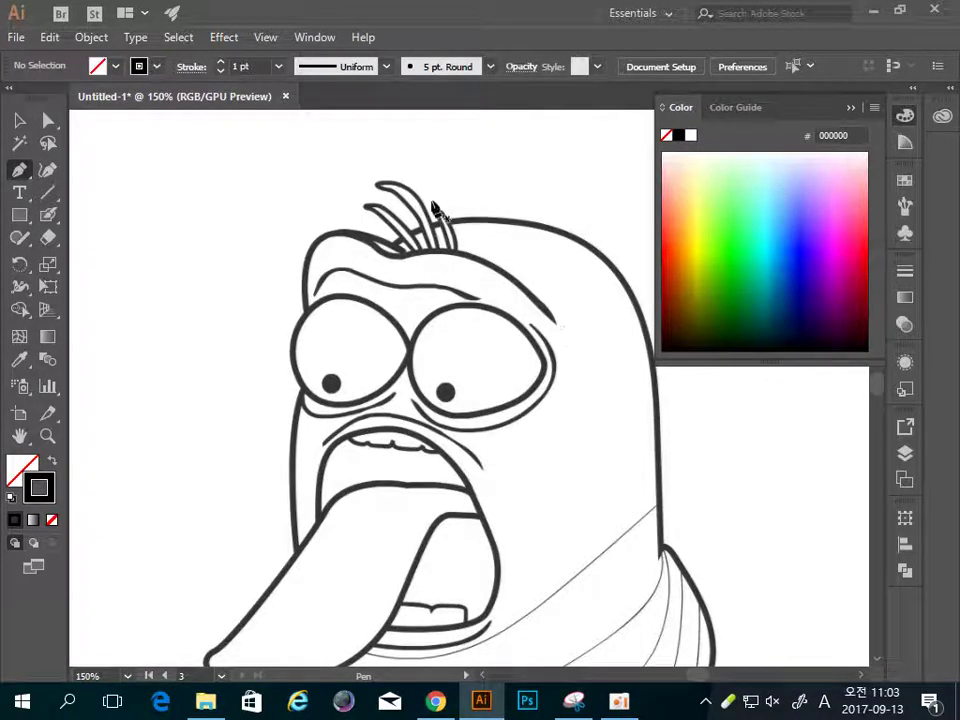
click(703, 250)
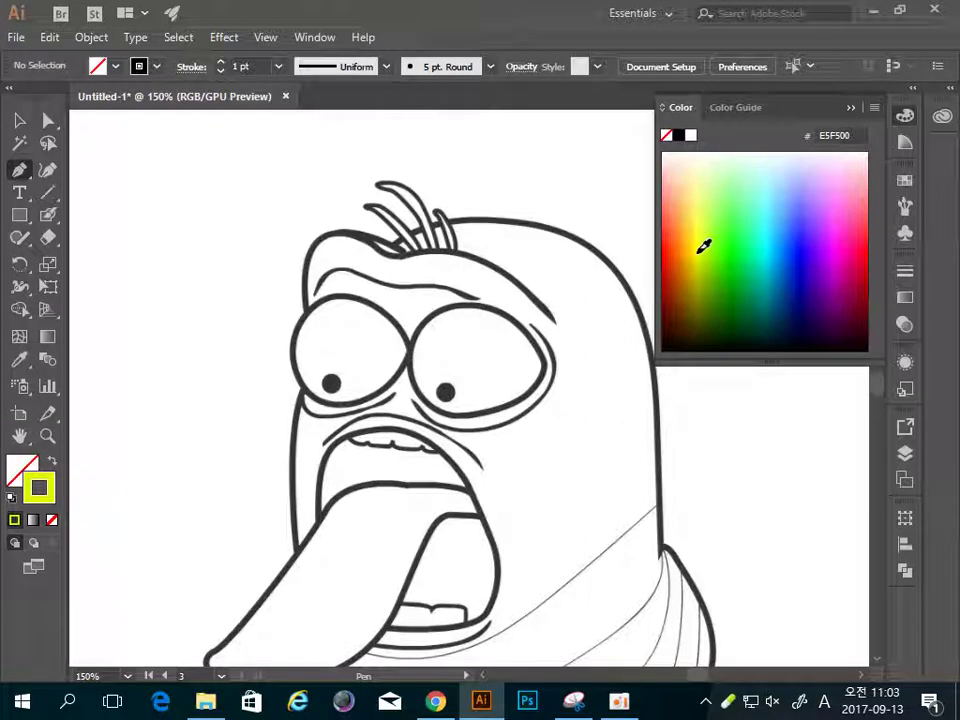
click(703, 248)
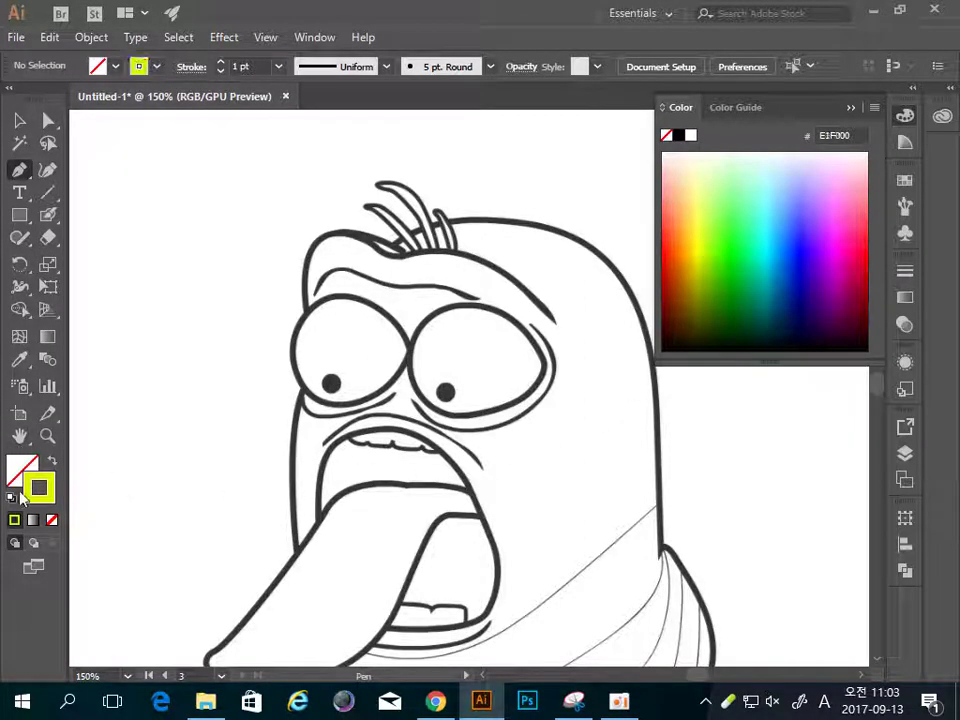
click(910, 118)
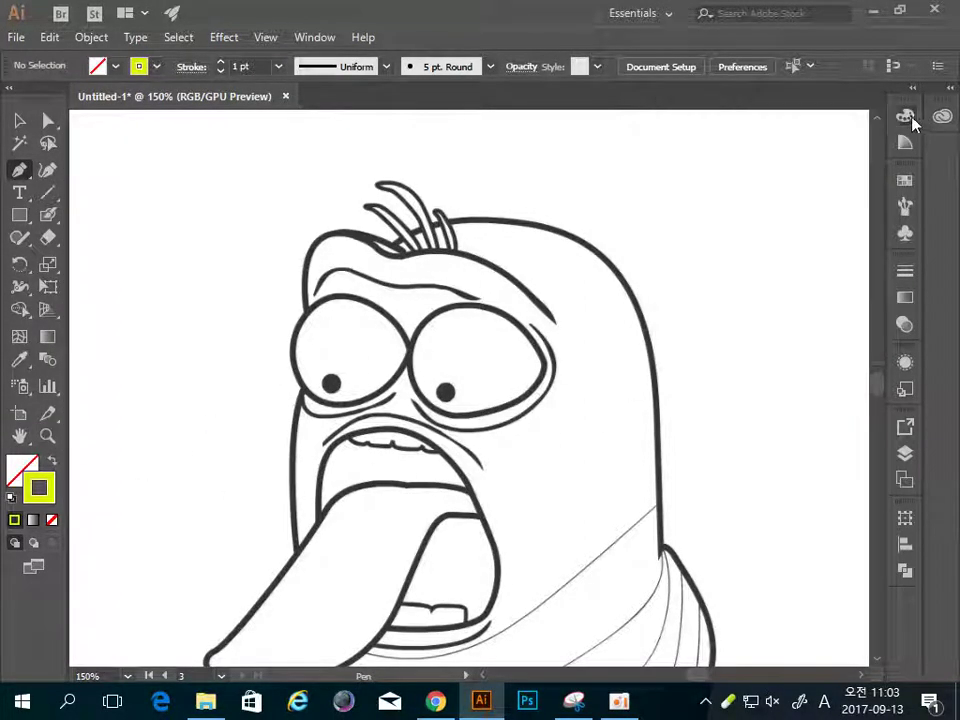
Pen-trace from the hair tuft over the curved head top and down the right side to the neck corner
click(388, 250)
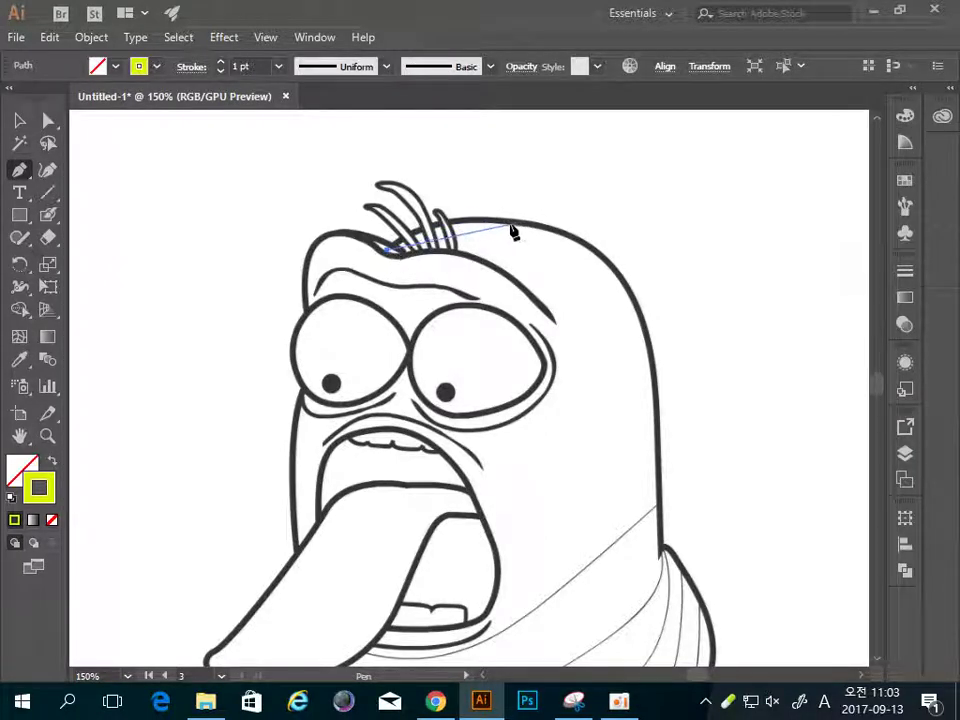
click(488, 219)
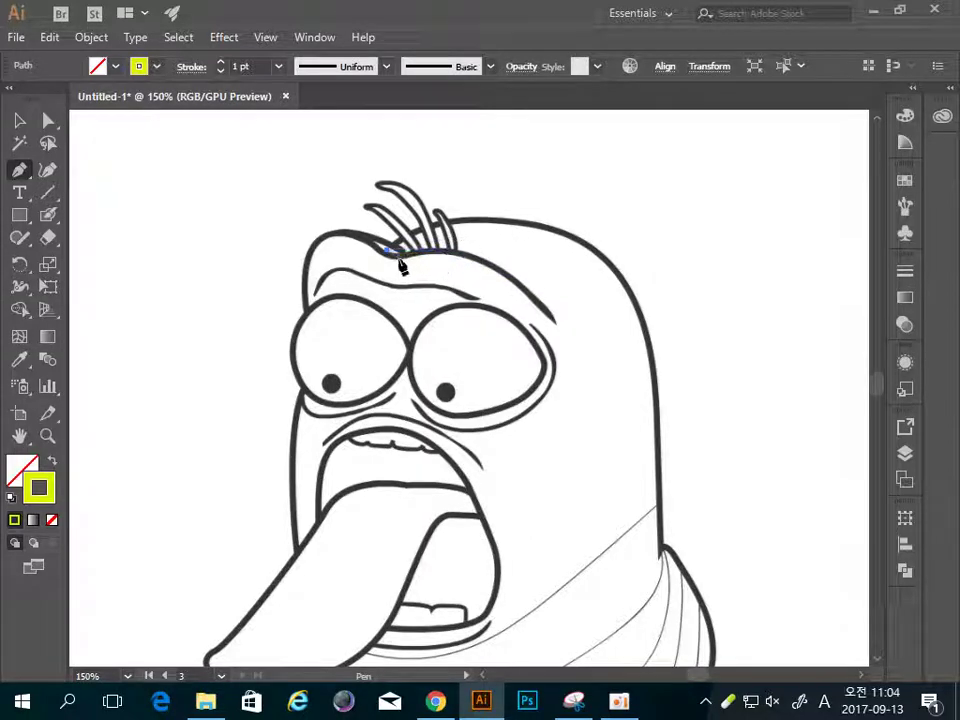
click(514, 229)
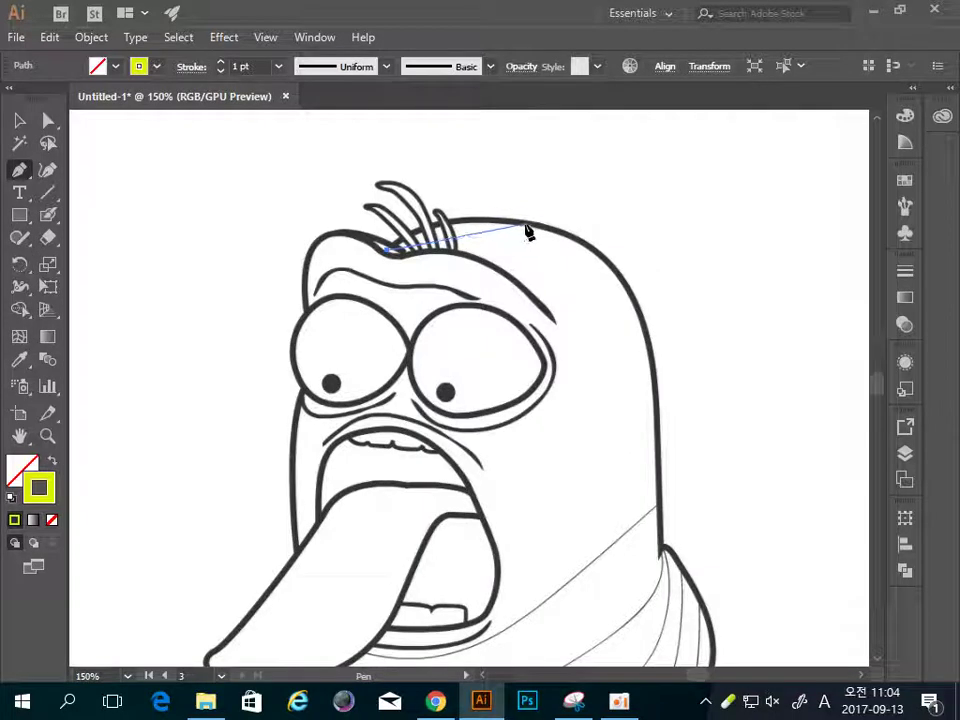
drag(526, 223, 622, 243)
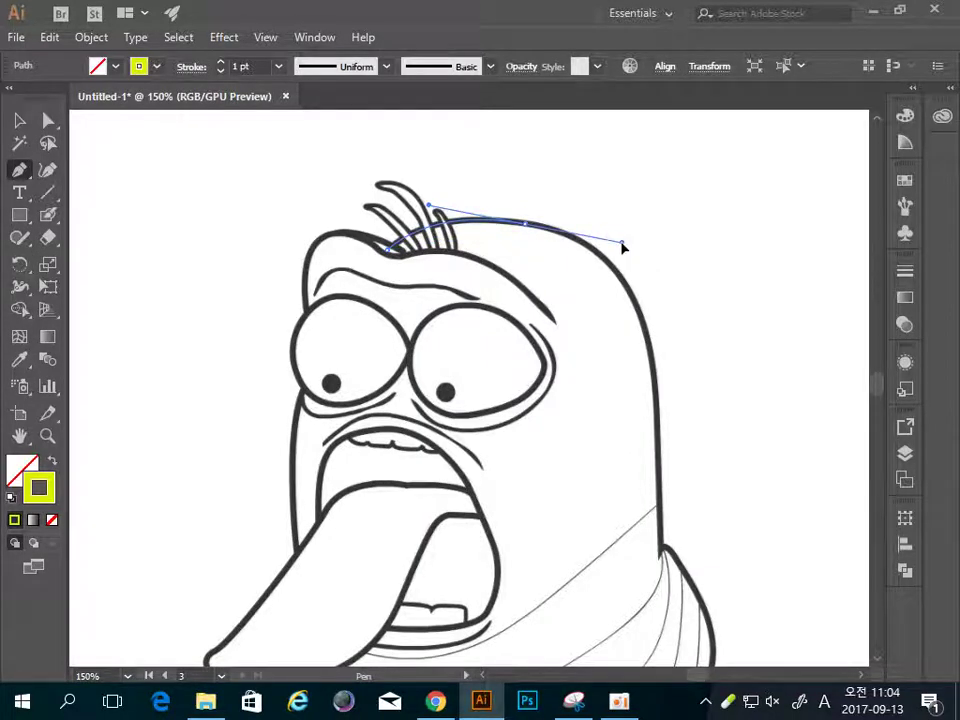
mouse_move(643, 360)
mouse_down()
mouse_move(610, 321)
mouse_move(634, 266)
mouse_up()
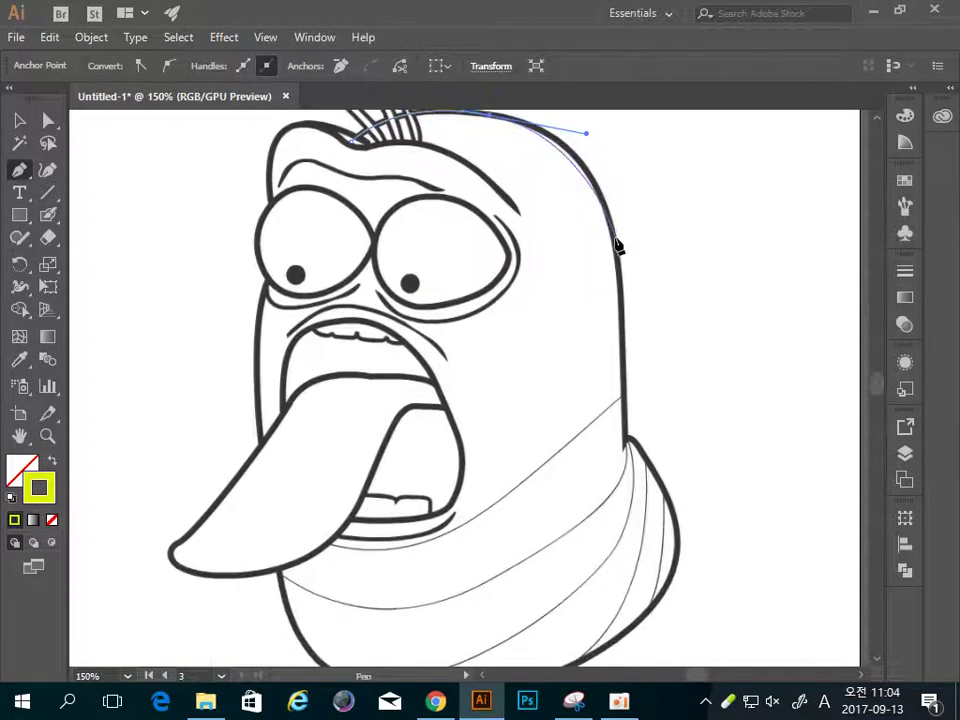
click(616, 243)
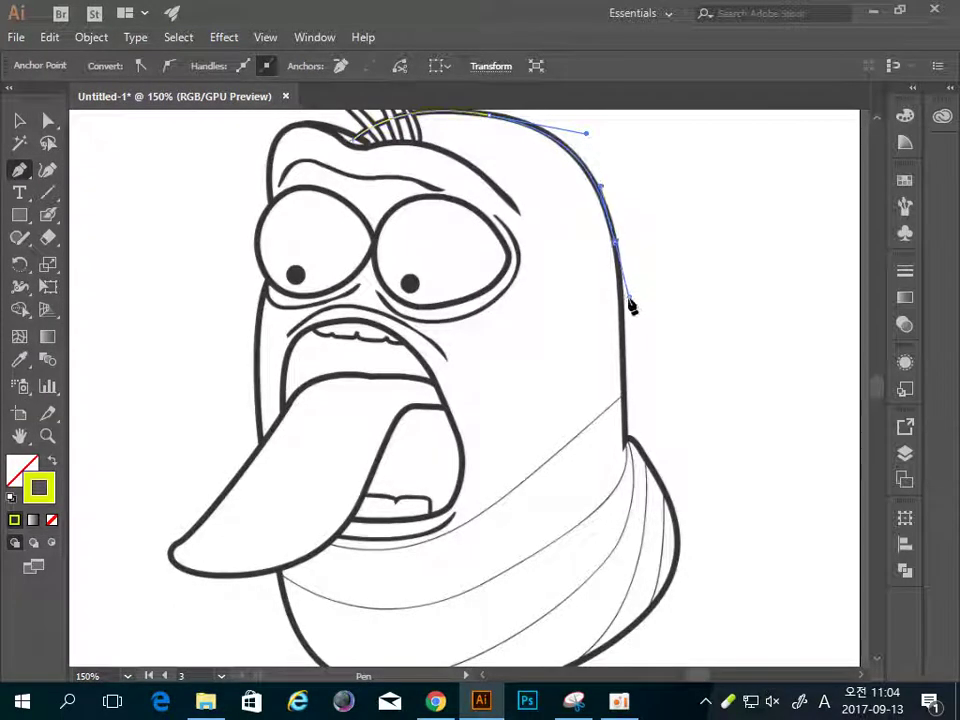
click(626, 442)
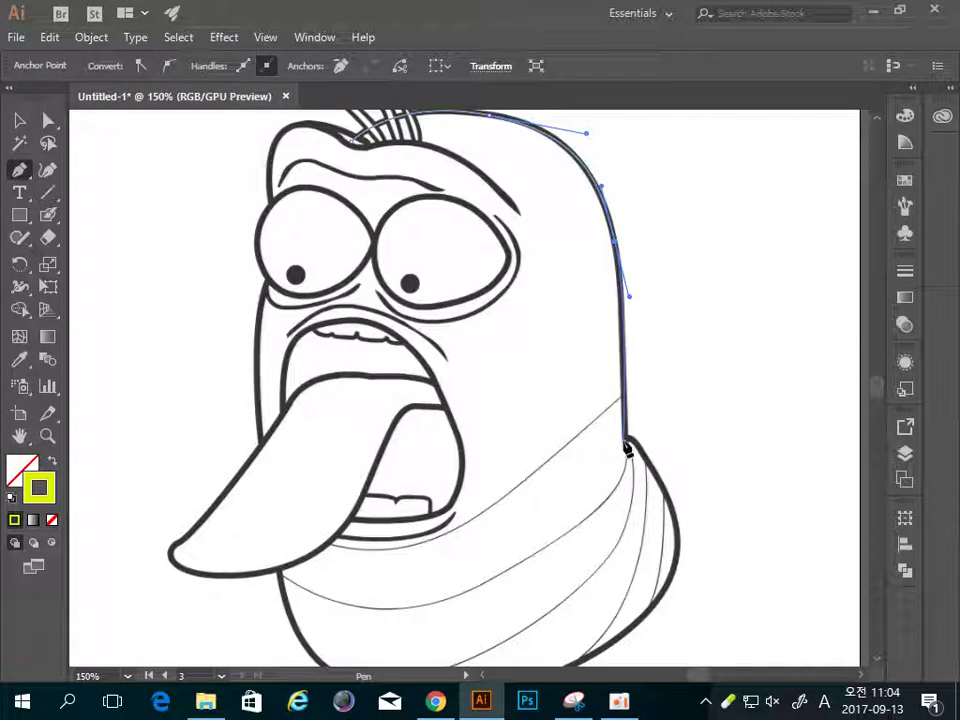
key(ctrl+z)
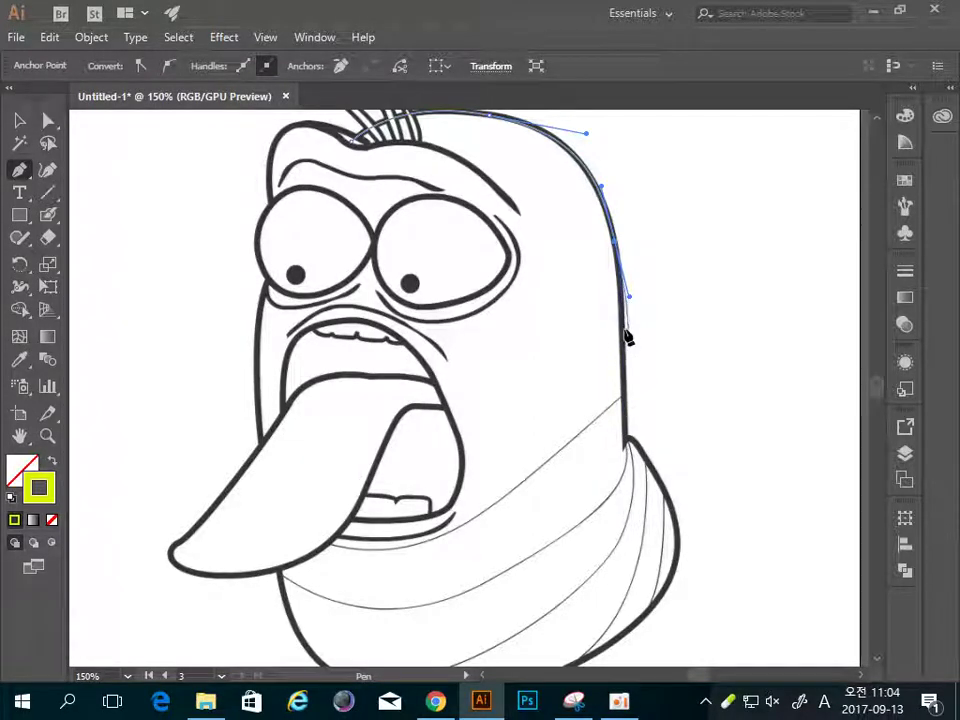
click(627, 443)
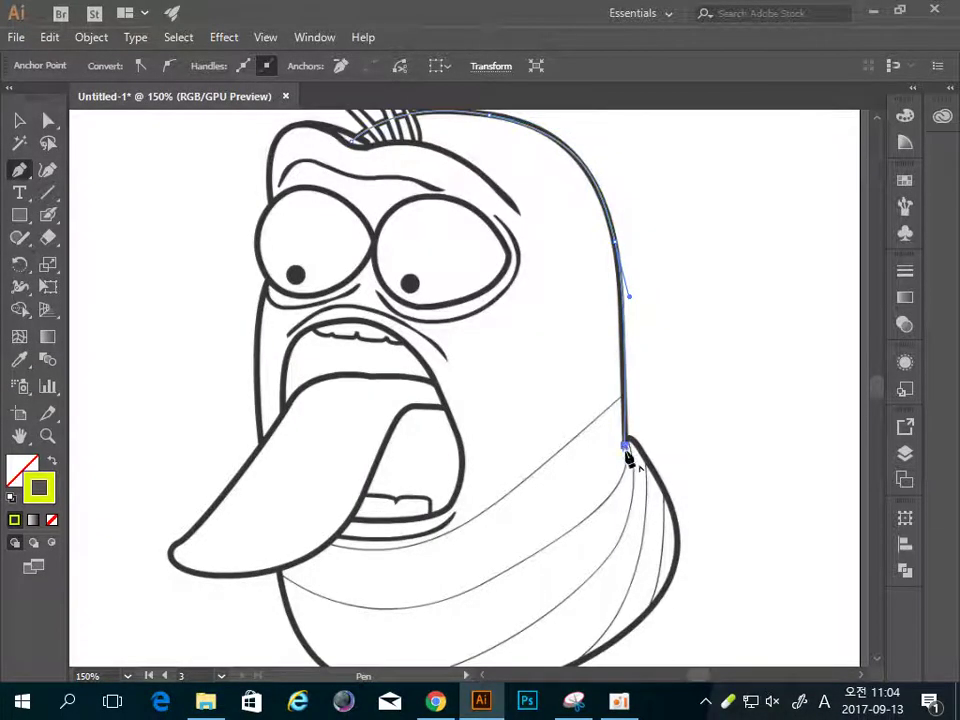
Continue the path down the right body edge, around the bottom curve, and up to a corner below the tongue
mouse_move(654, 454)
mouse_down()
mouse_move(574, 364)
mouse_move(560, 325)
mouse_up()
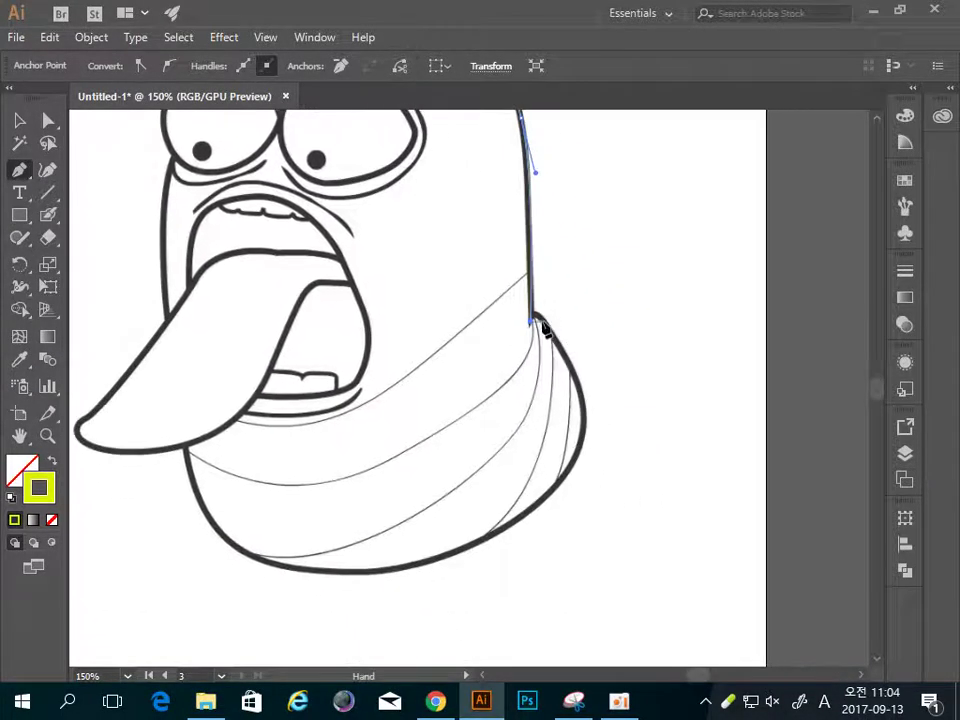
click(540, 324)
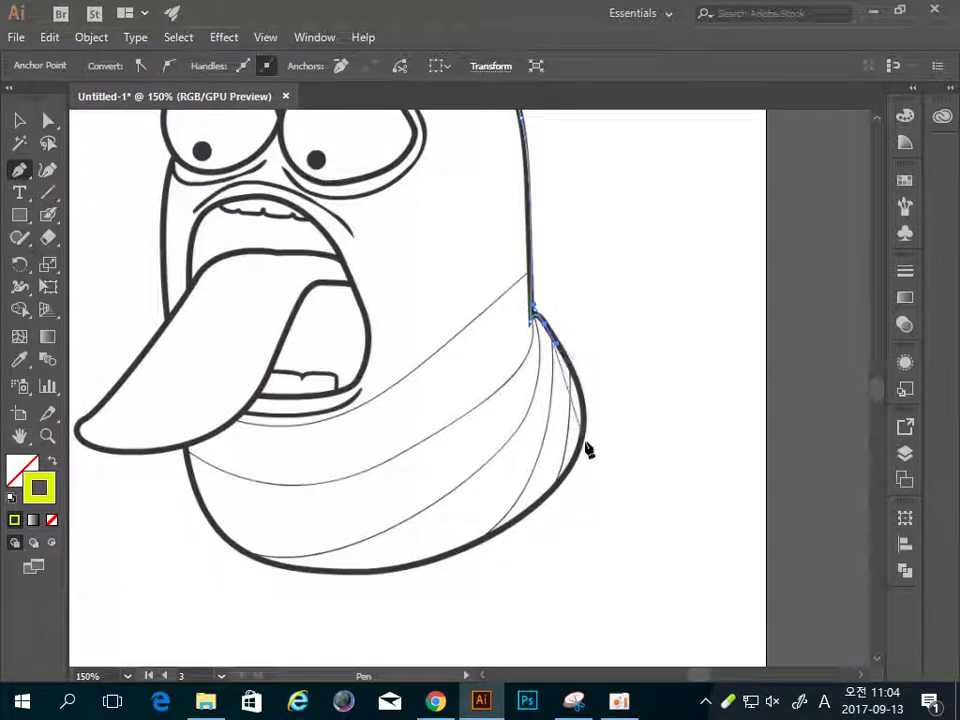
drag(583, 449, 565, 512)
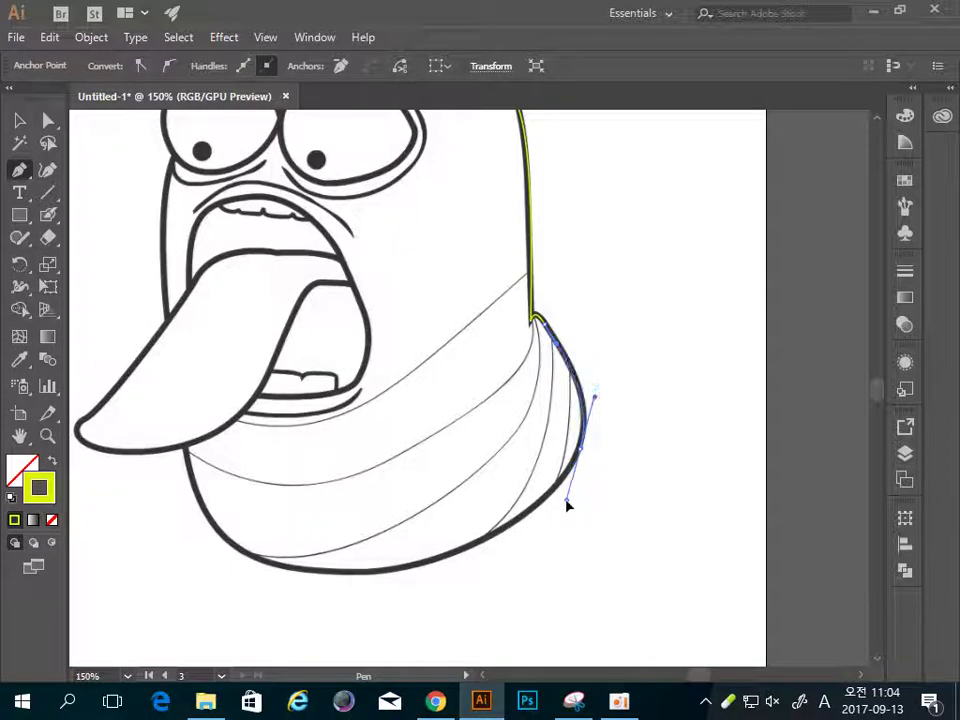
drag(567, 505, 565, 503)
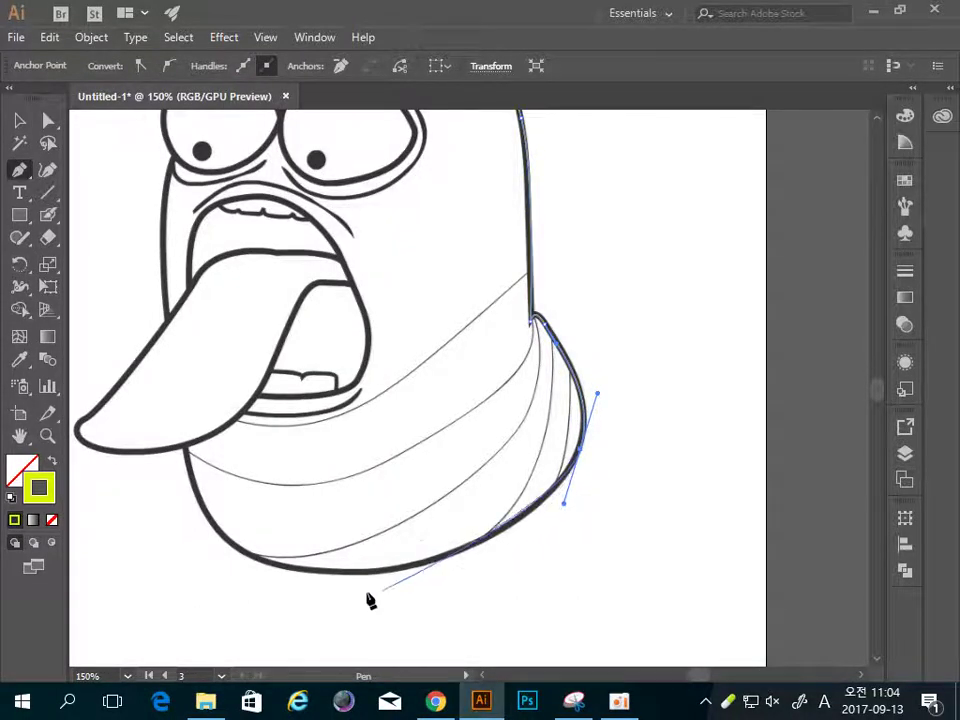
click(417, 569)
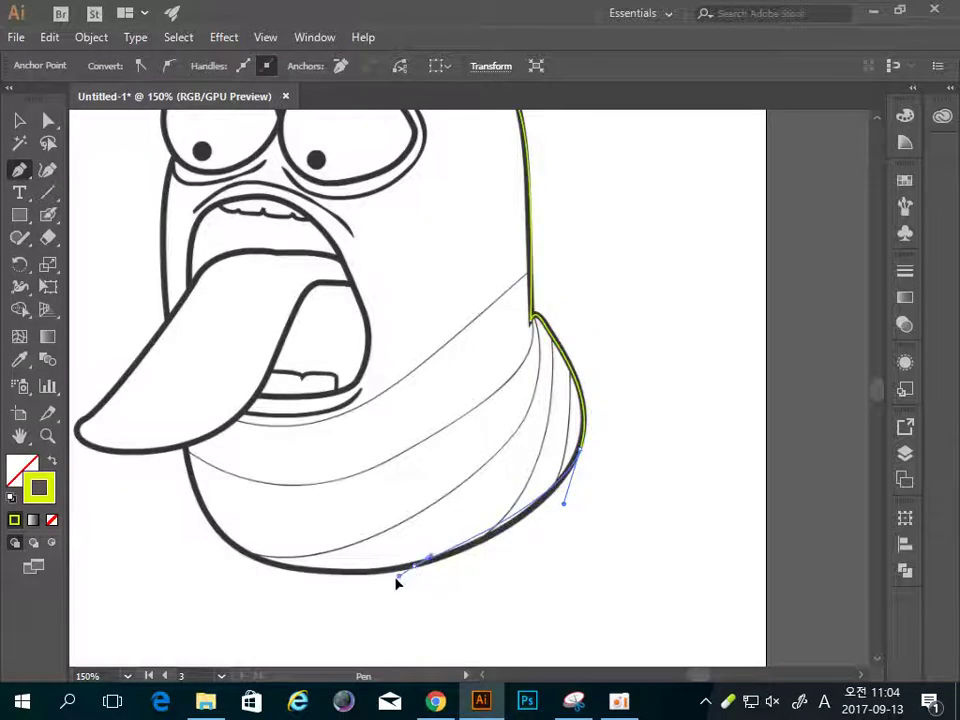
drag(397, 582, 362, 585)
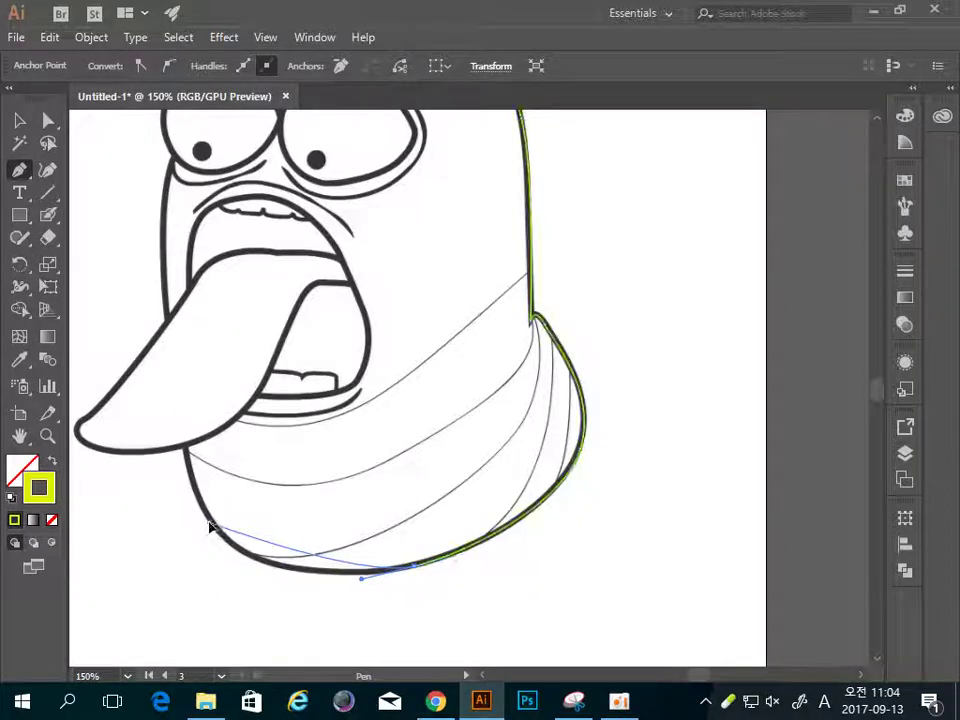
mouse_move(210, 525)
mouse_down()
mouse_move(155, 464)
mouse_move(182, 467)
mouse_up()
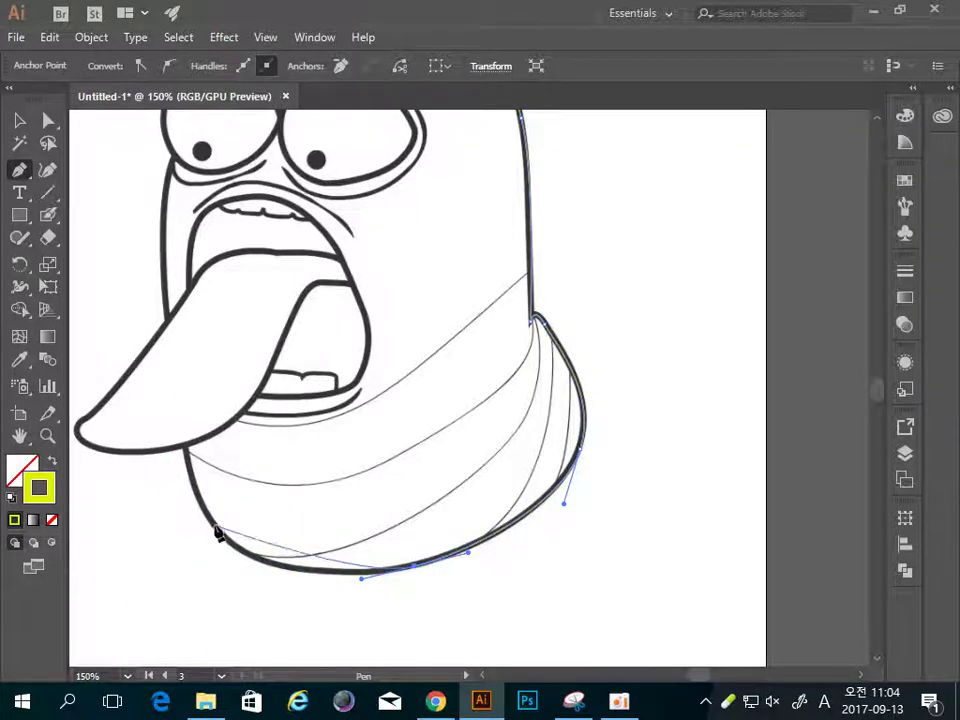
drag(214, 527, 182, 478)
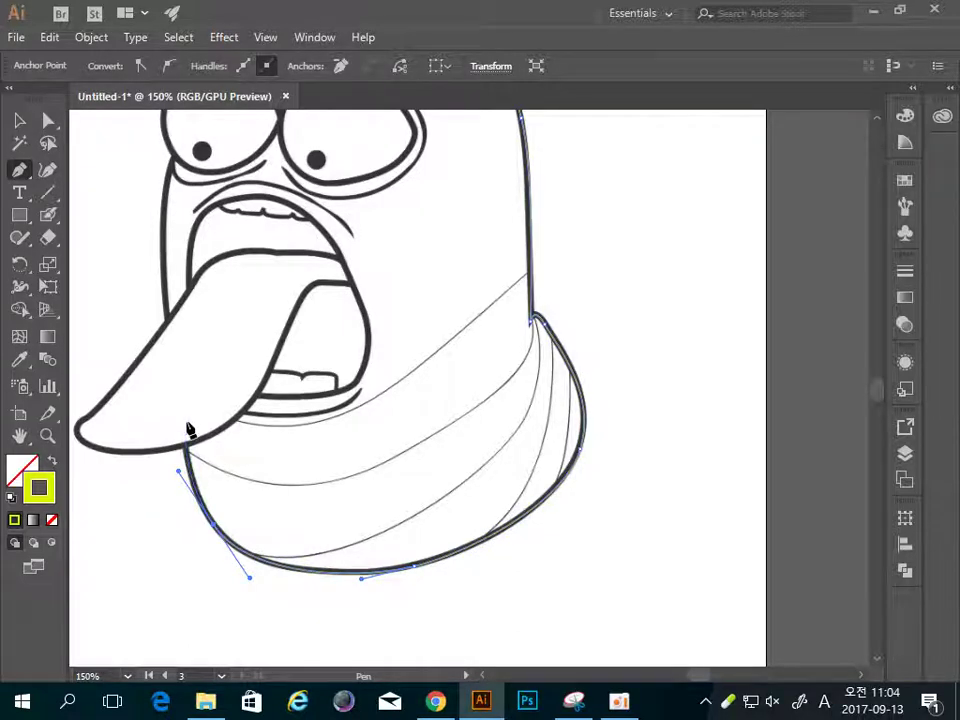
click(186, 422)
Extend the path up the tongue edge with a zigzag across the tongue
mouse_move(190, 416)
mouse_down()
mouse_move(173, 397)
mouse_move(199, 376)
mouse_up()
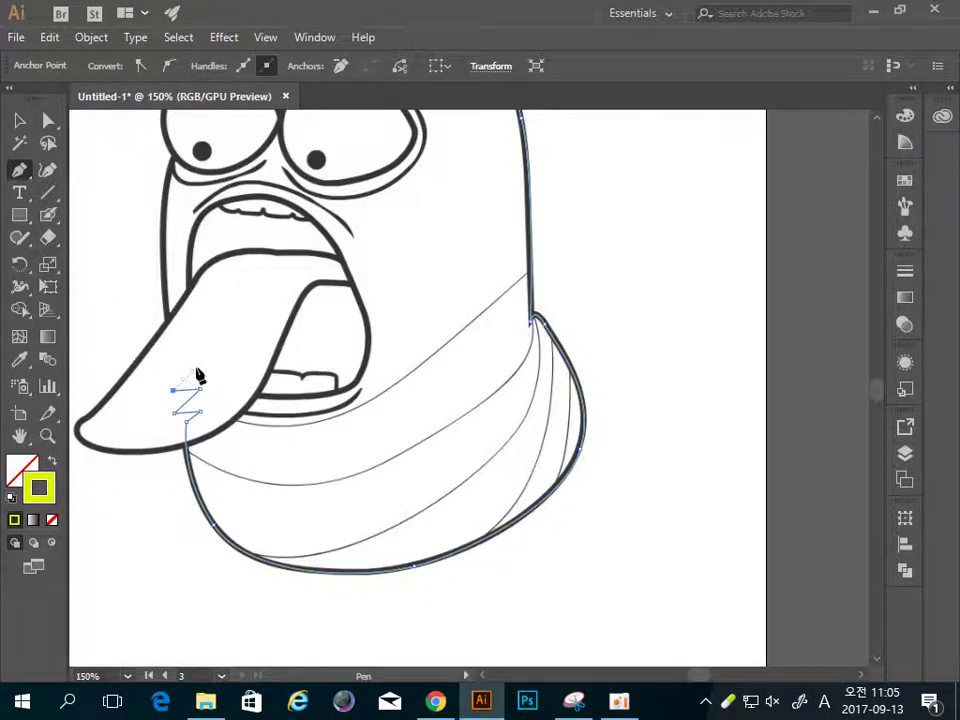
click(170, 364)
click(165, 343)
click(181, 331)
click(169, 331)
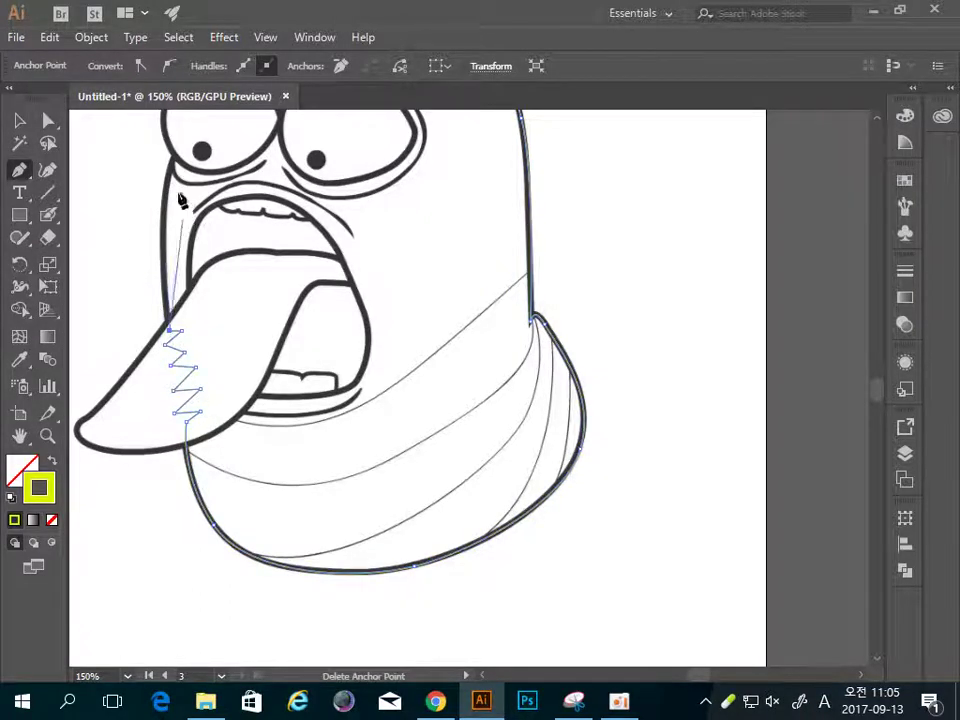
drag(176, 199, 258, 320)
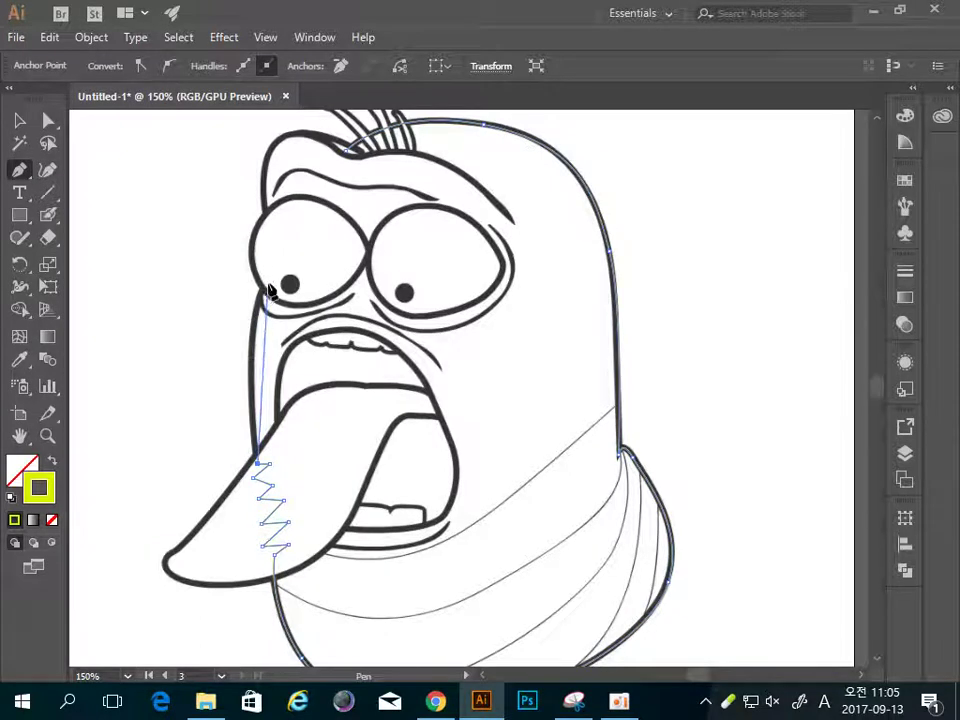
Curve up to the eye, zigzag along its edge, then climb the left side and curve across the head top
drag(263, 287, 296, 225)
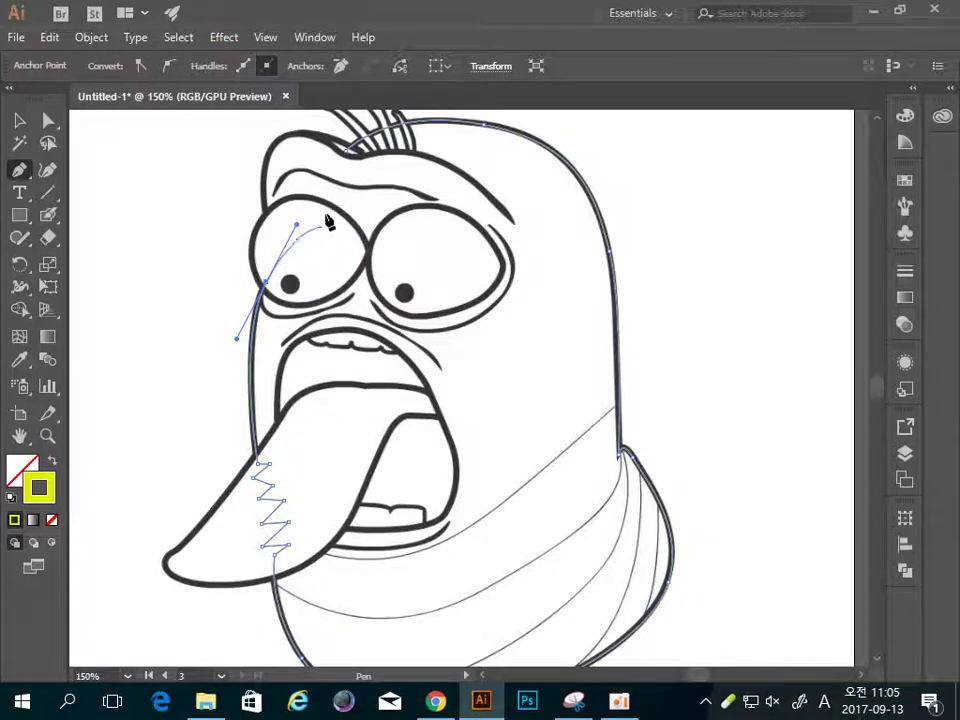
click(265, 287)
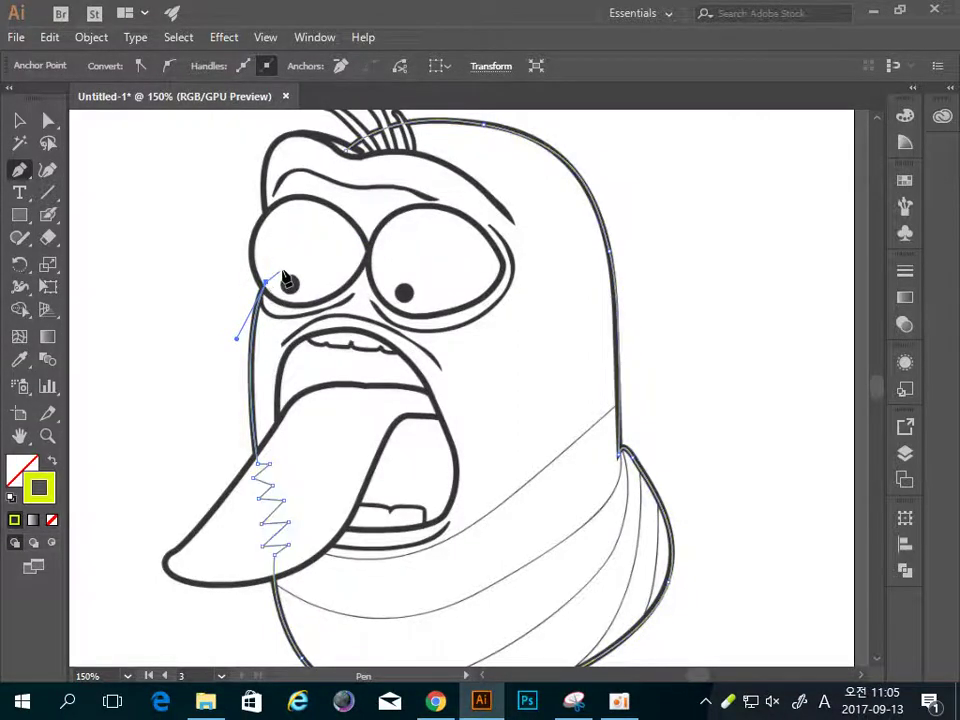
click(279, 270)
click(267, 254)
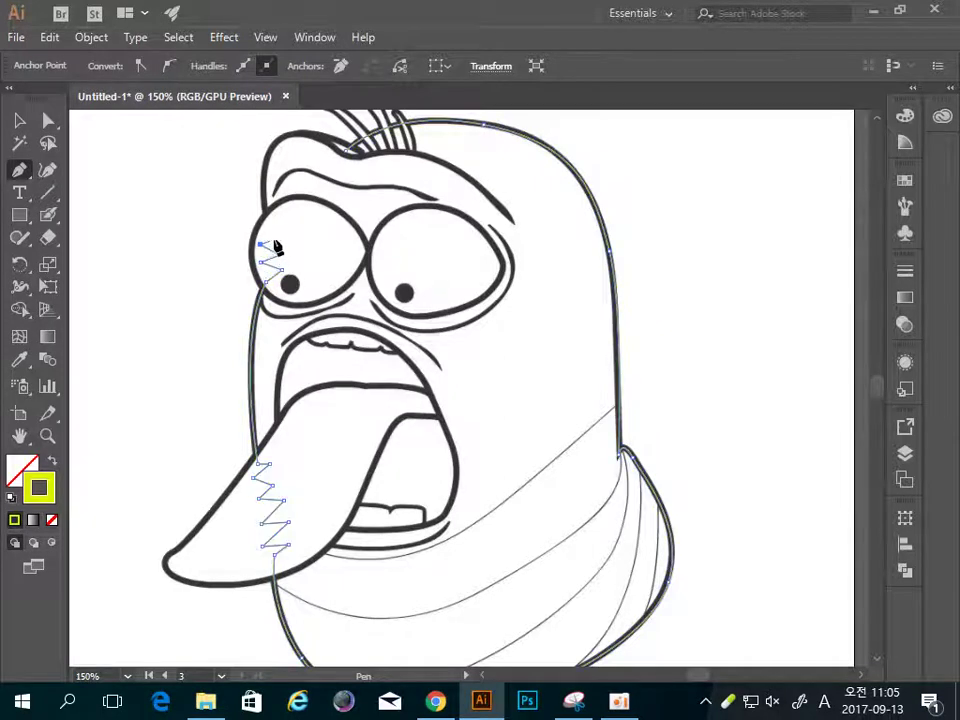
click(266, 233)
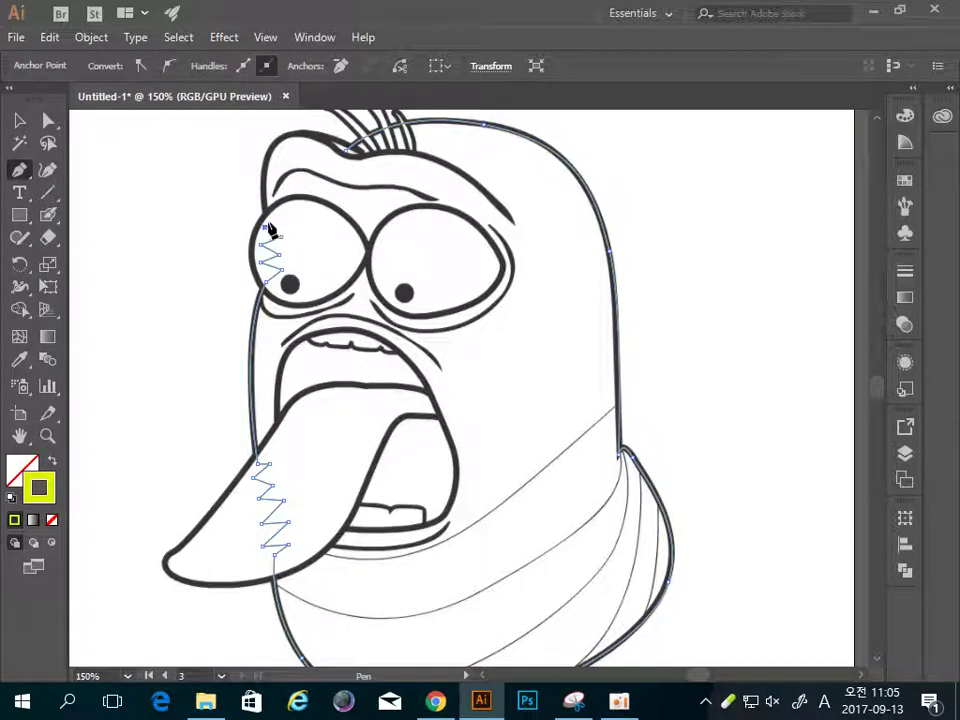
click(268, 218)
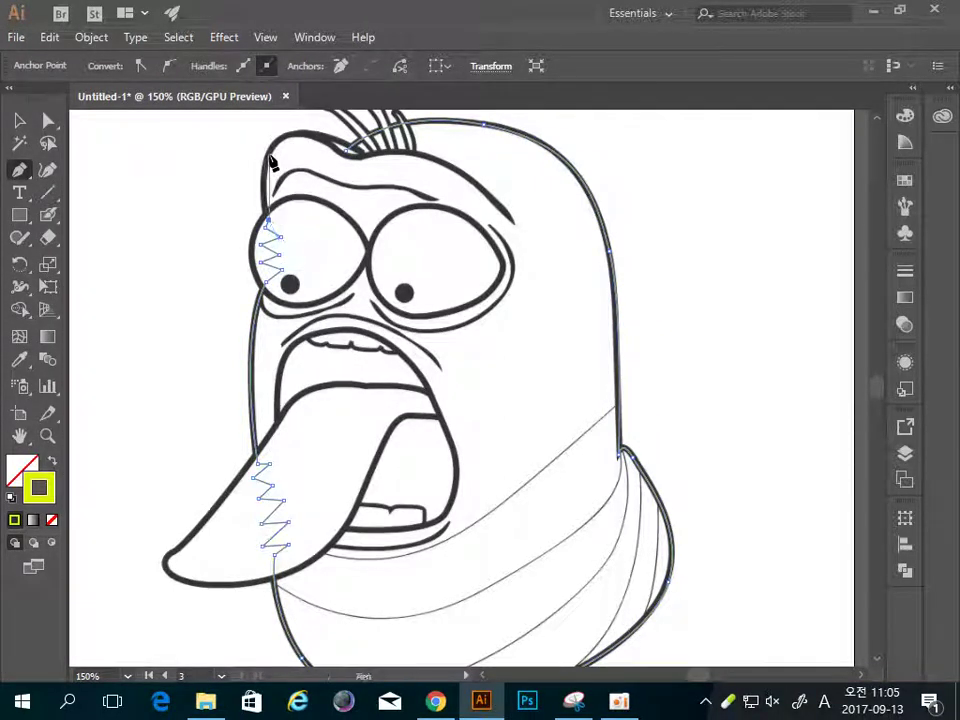
click(280, 132)
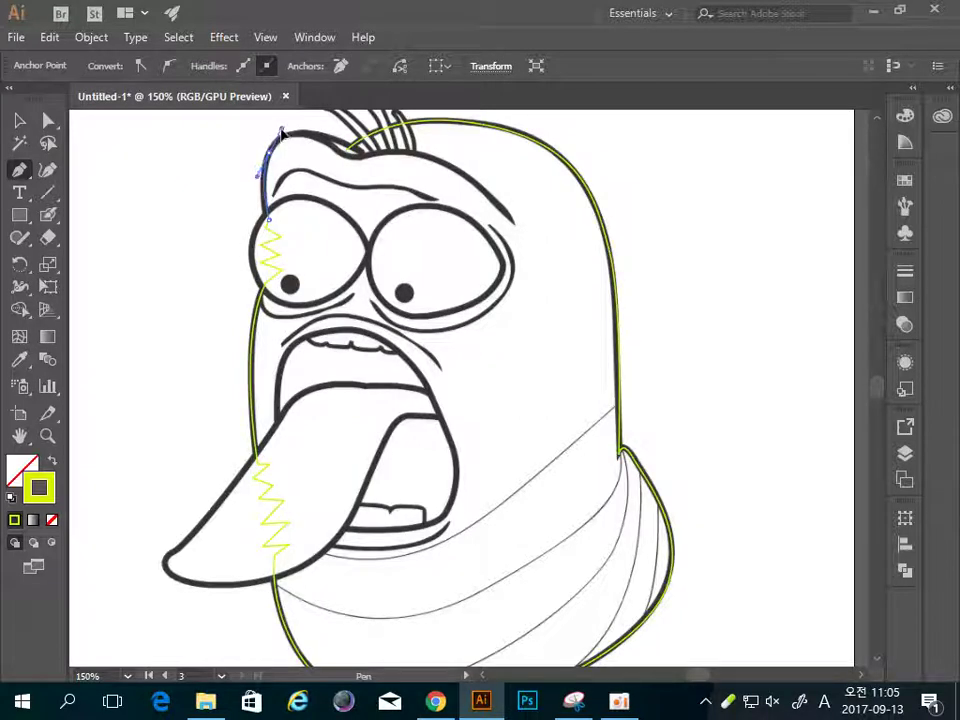
click(282, 130)
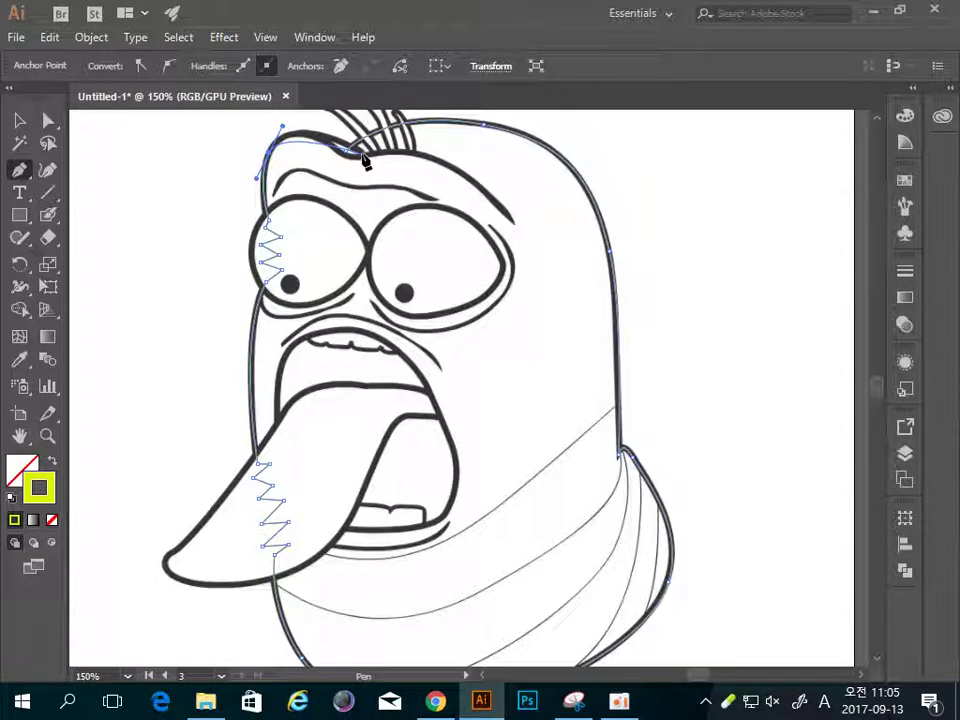
drag(365, 158, 408, 183)
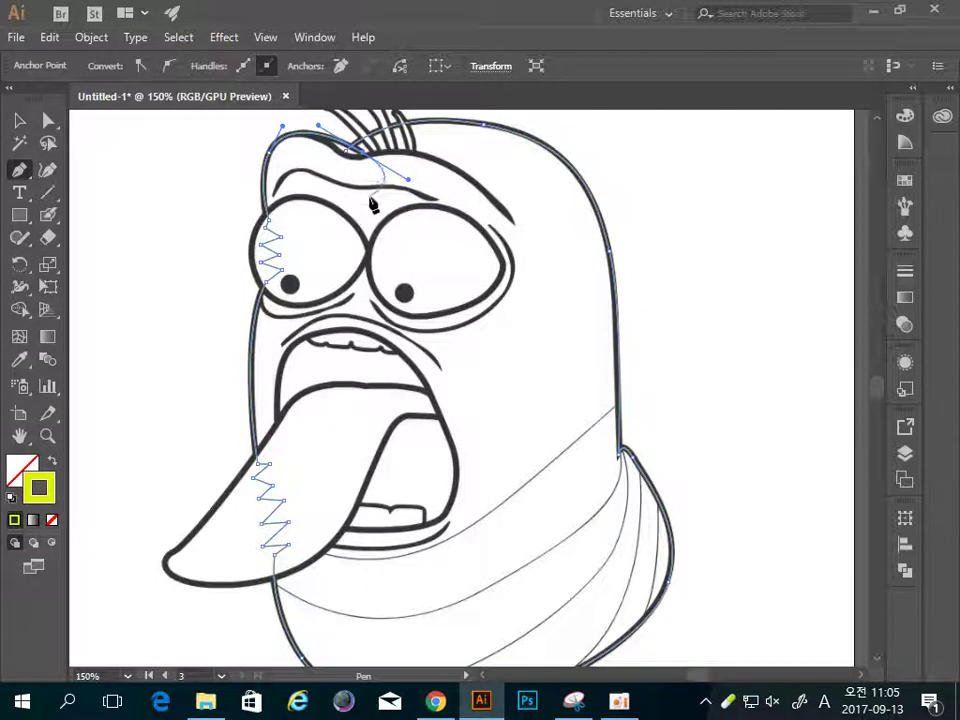
Deselect the traced outline and pan the view to show the whole head
key(v)
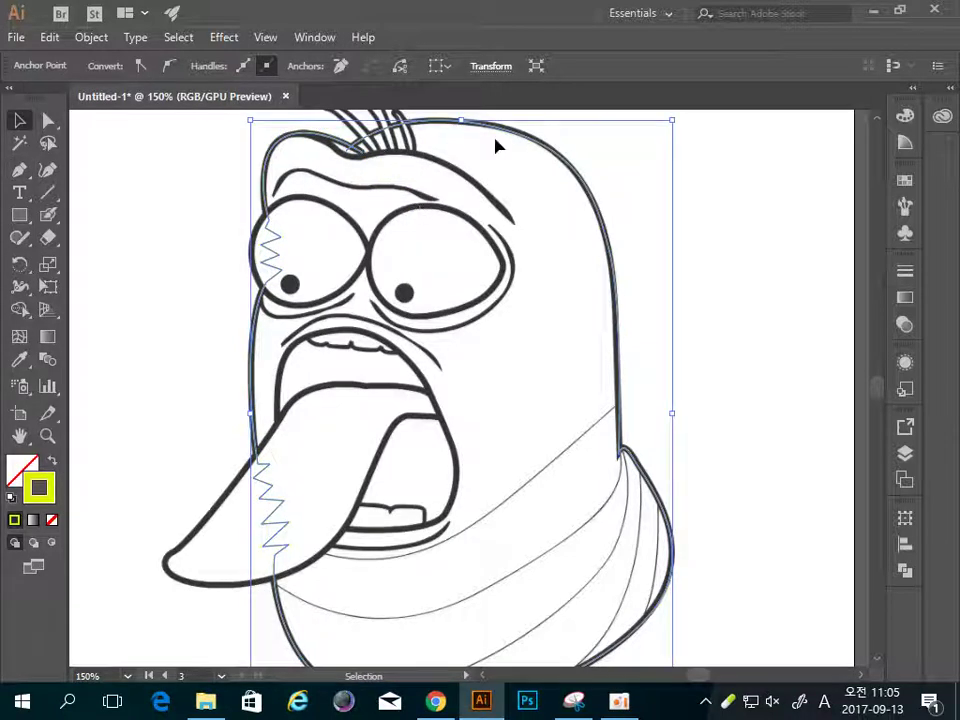
click(735, 247)
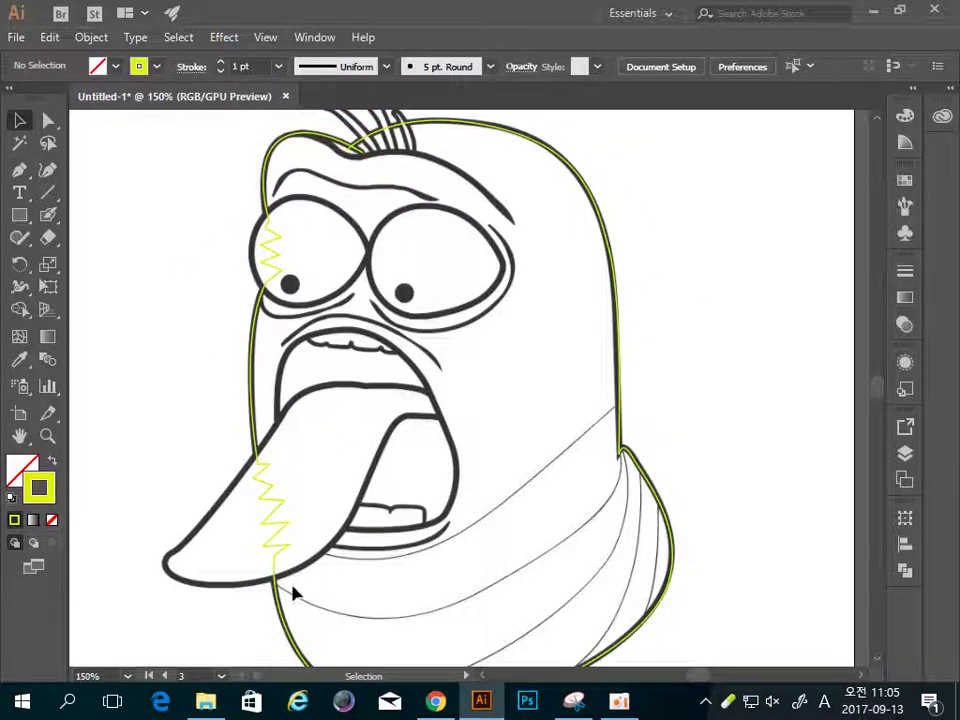
scroll(559, 422, down, 2)
scroll(570, 499, up, 2)
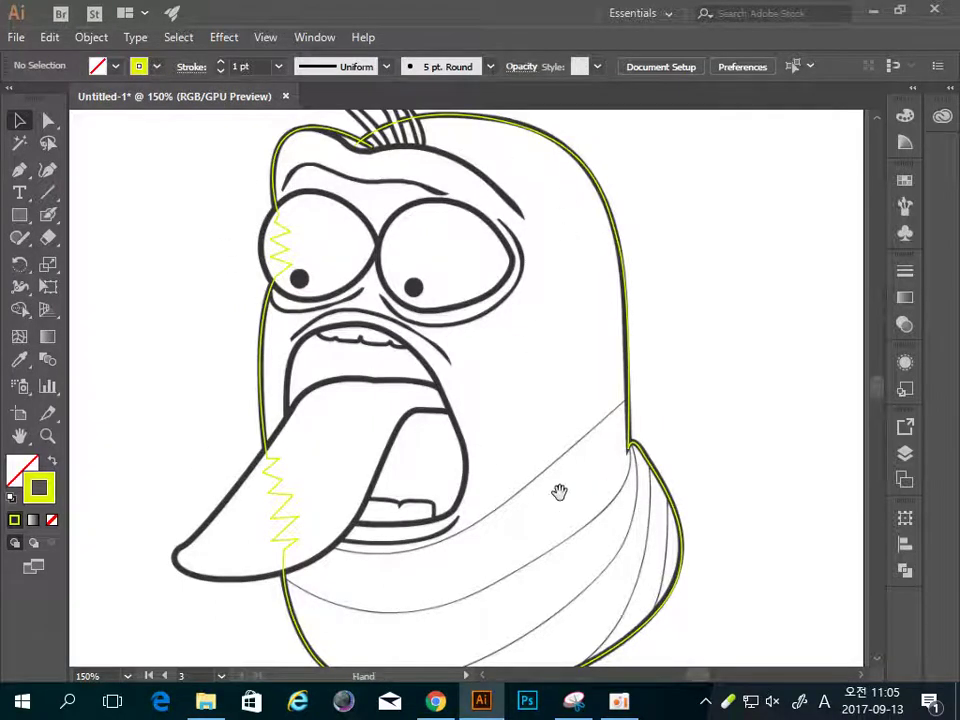
drag(557, 493, 621, 510)
drag(614, 456, 616, 436)
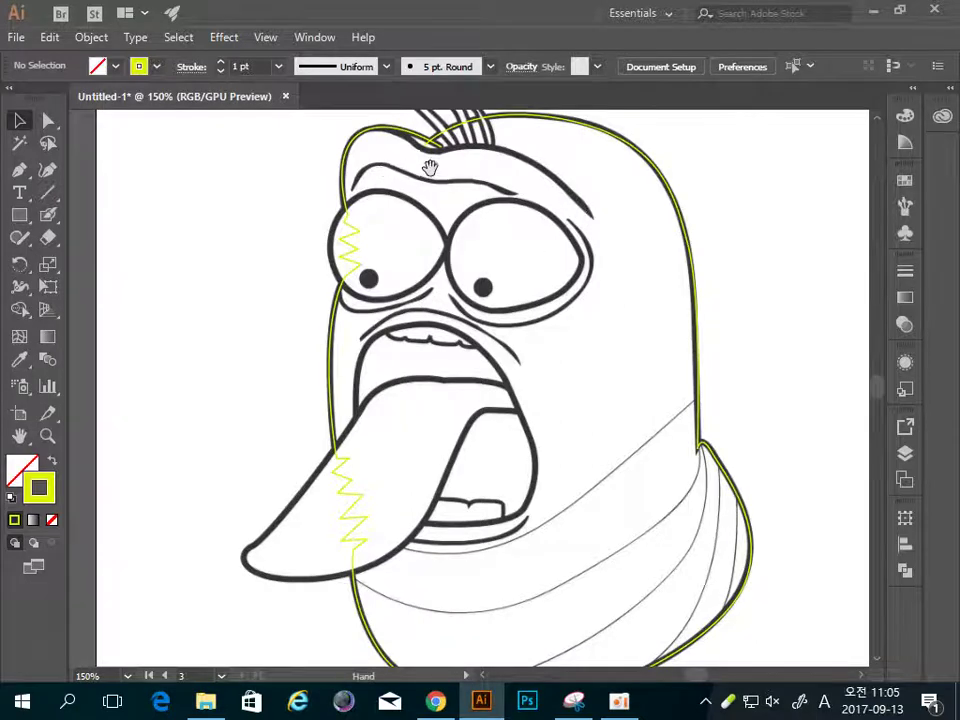
drag(428, 165, 322, 224)
Draw a curved forehead path from above the right eye to the head's top-left, then deselect
key(p)
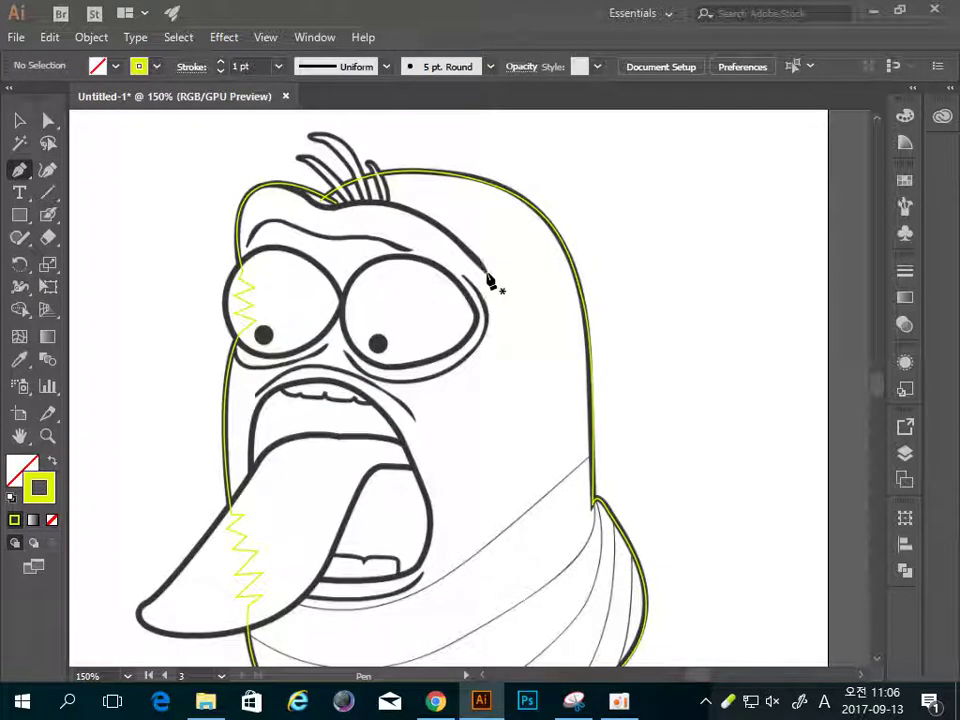
click(487, 274)
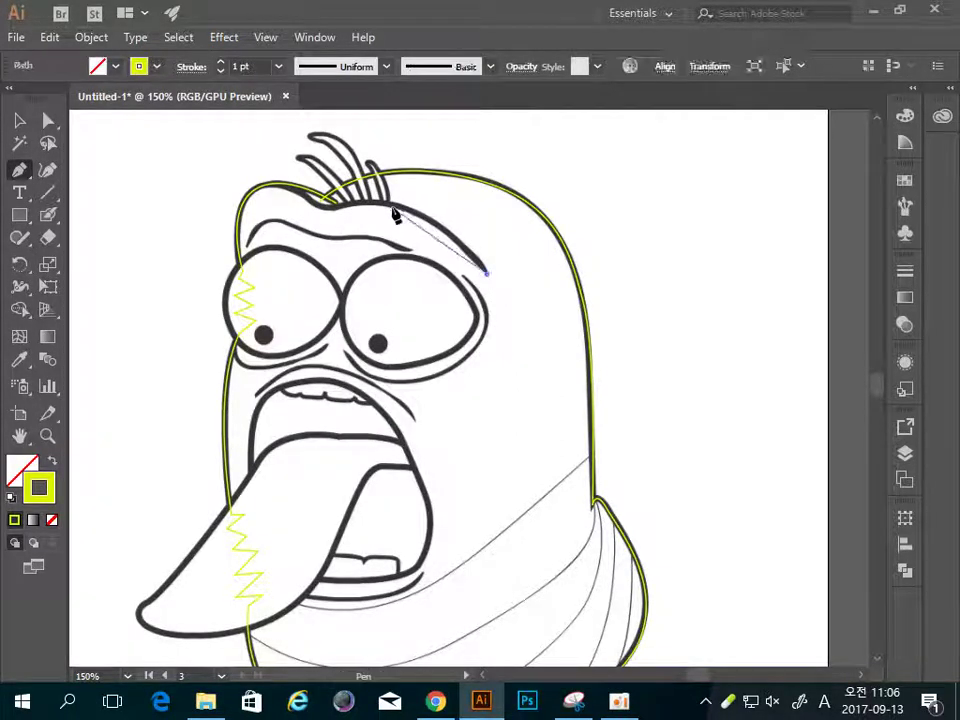
drag(402, 210, 357, 198)
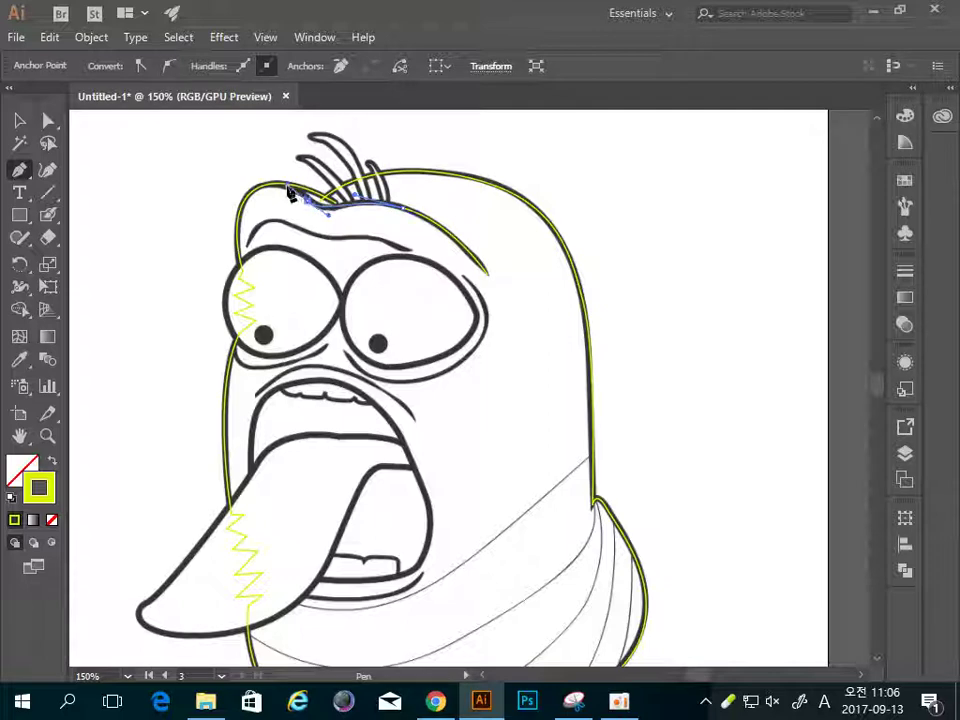
drag(290, 193, 256, 198)
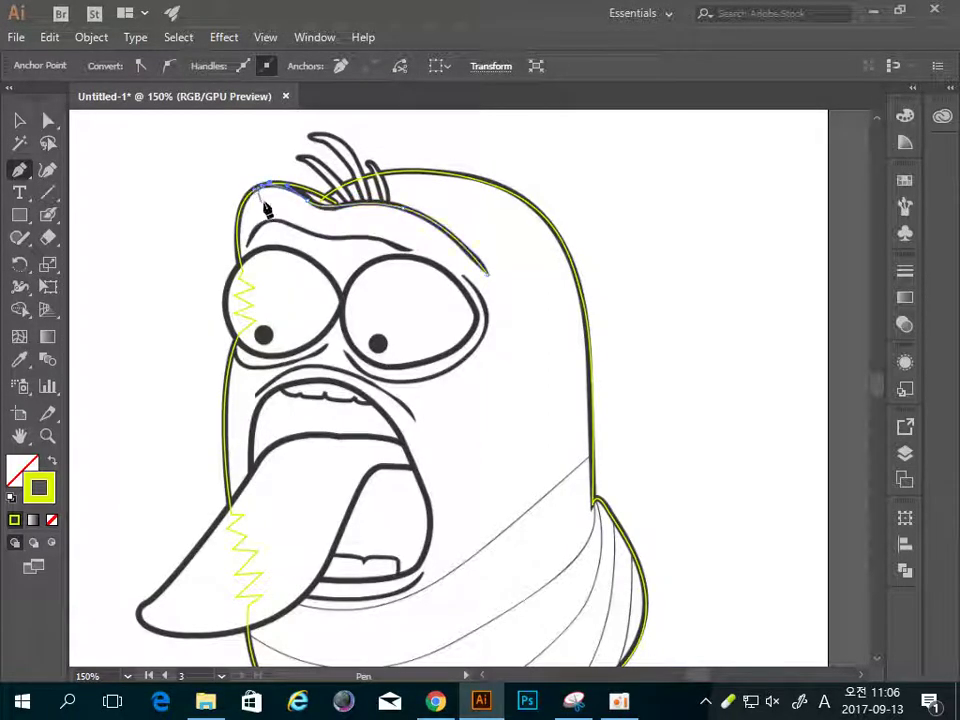
key(v)
click(645, 228)
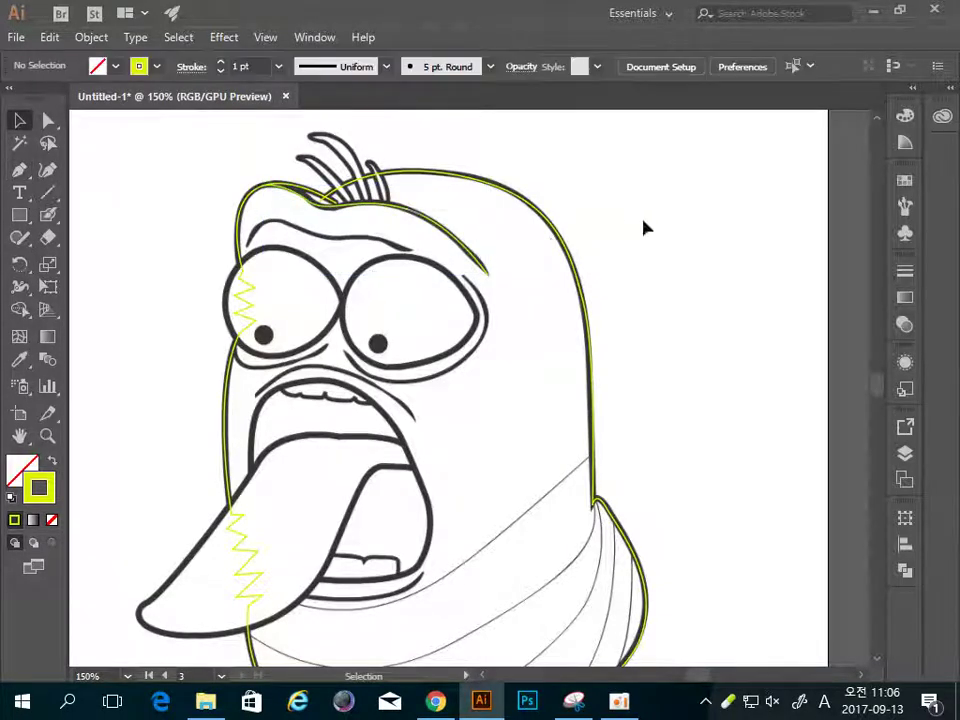
key(p)
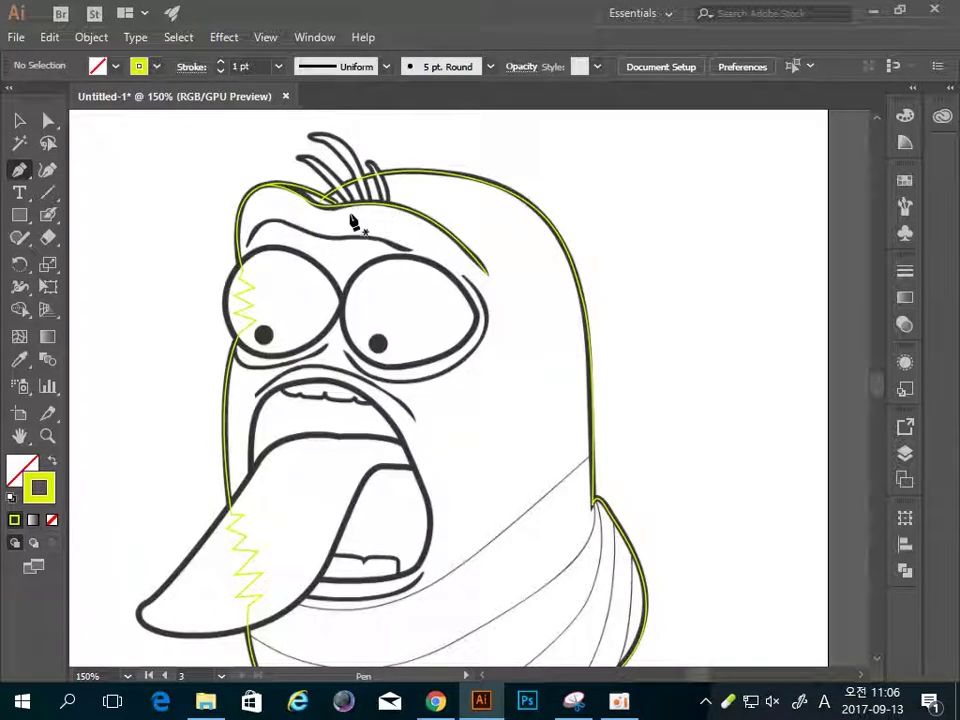
Trace the first hair strand from its base to a sharp tip and back down
click(349, 212)
click(287, 158)
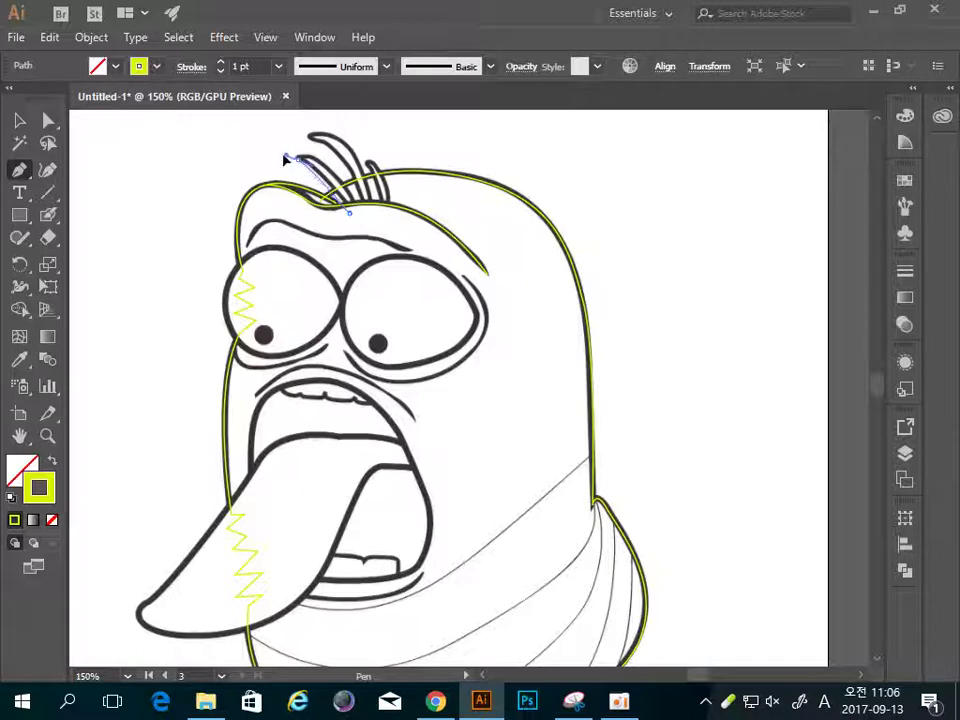
drag(258, 146, 300, 165)
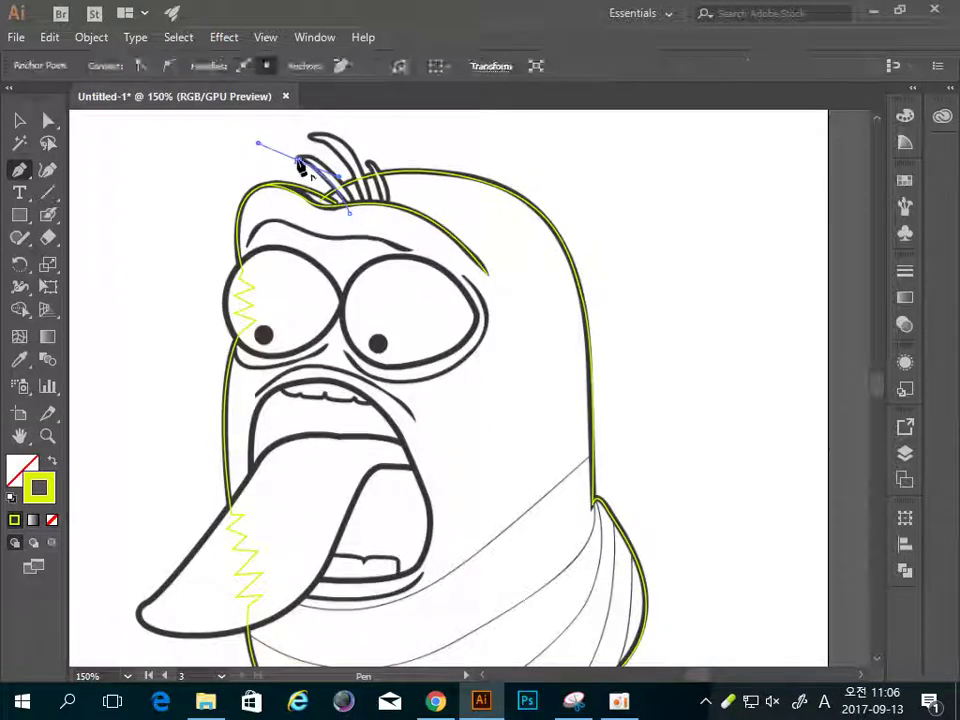
click(298, 161)
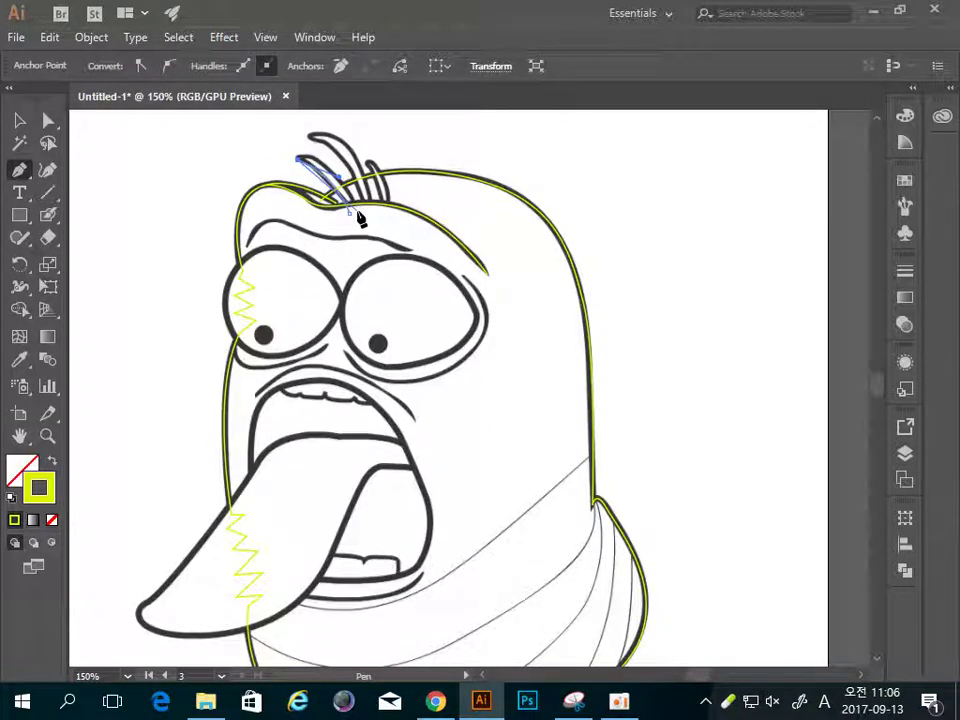
drag(358, 214, 397, 283)
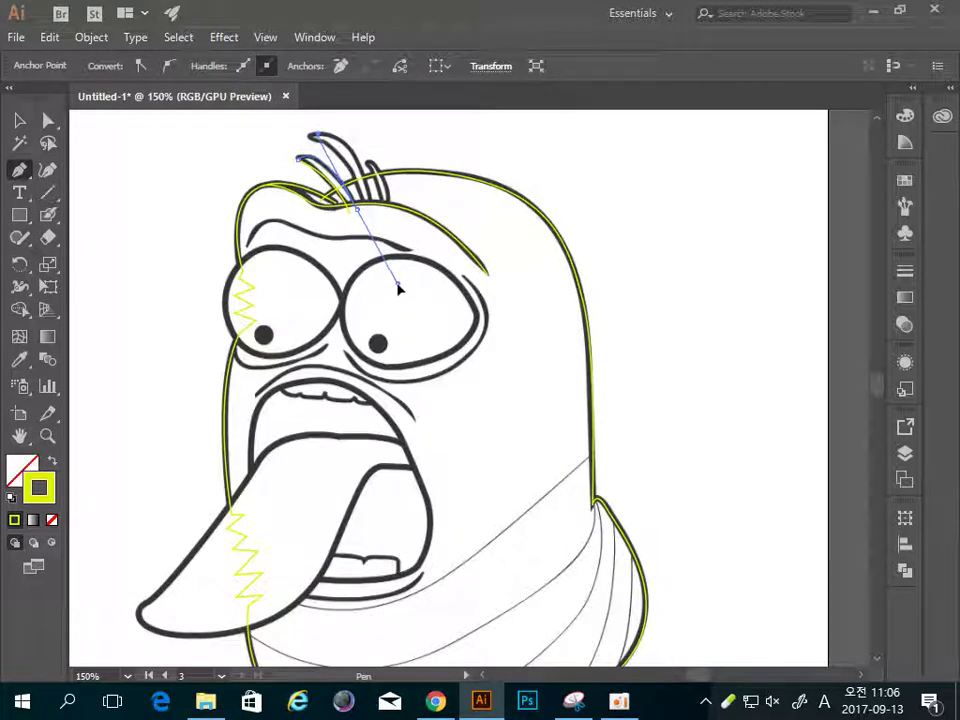
click(362, 218)
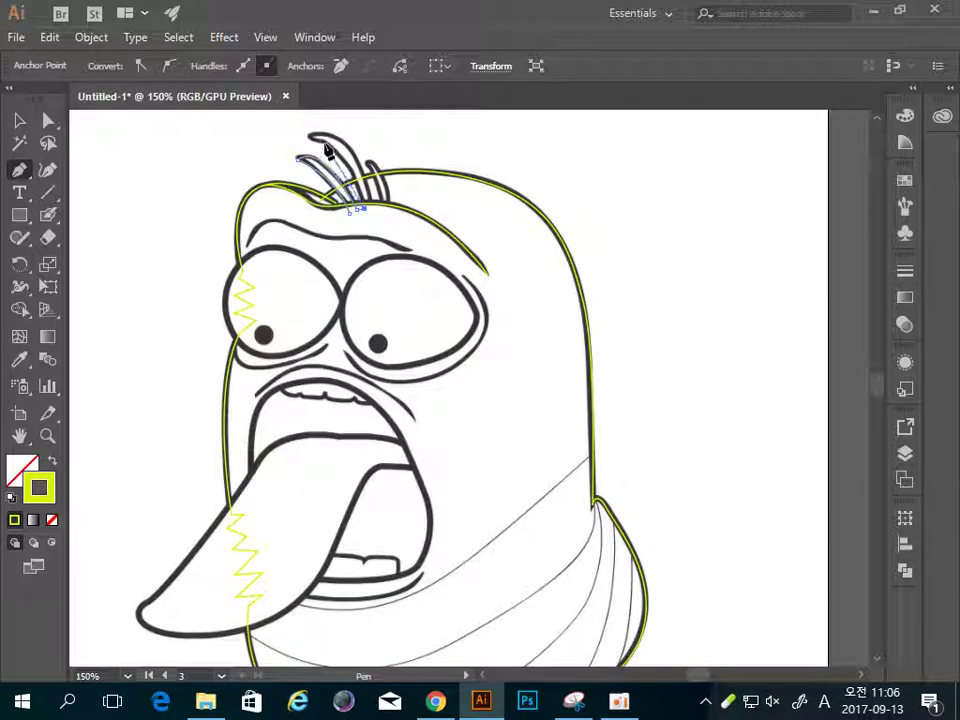
Trace the next curved hair strand back to the base and begin another strand
drag(328, 150, 298, 139)
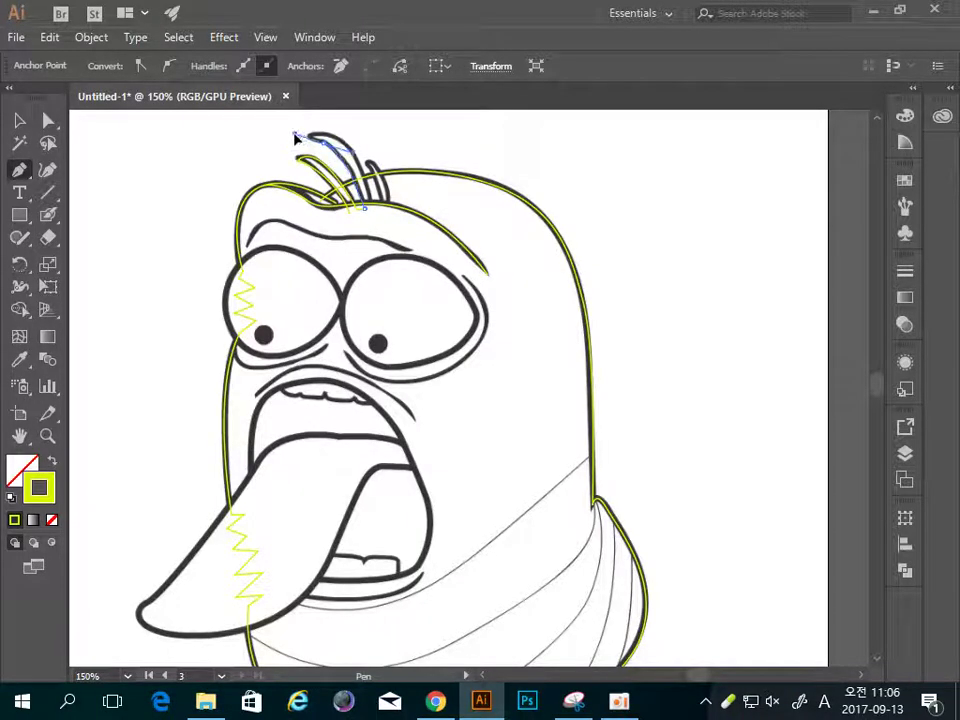
drag(332, 143, 337, 143)
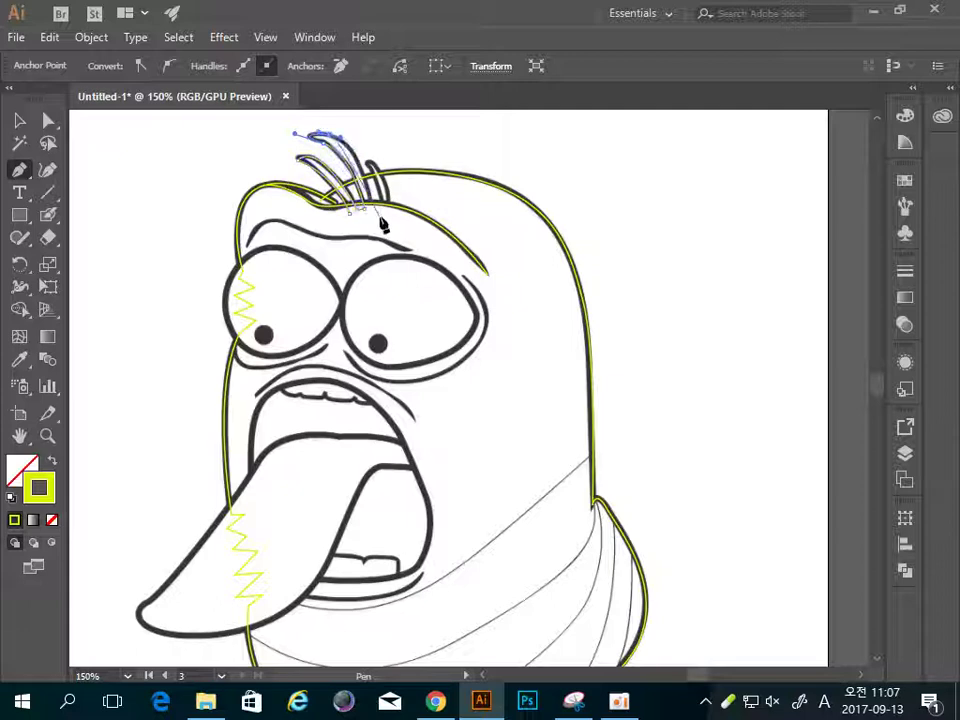
drag(372, 208, 381, 278)
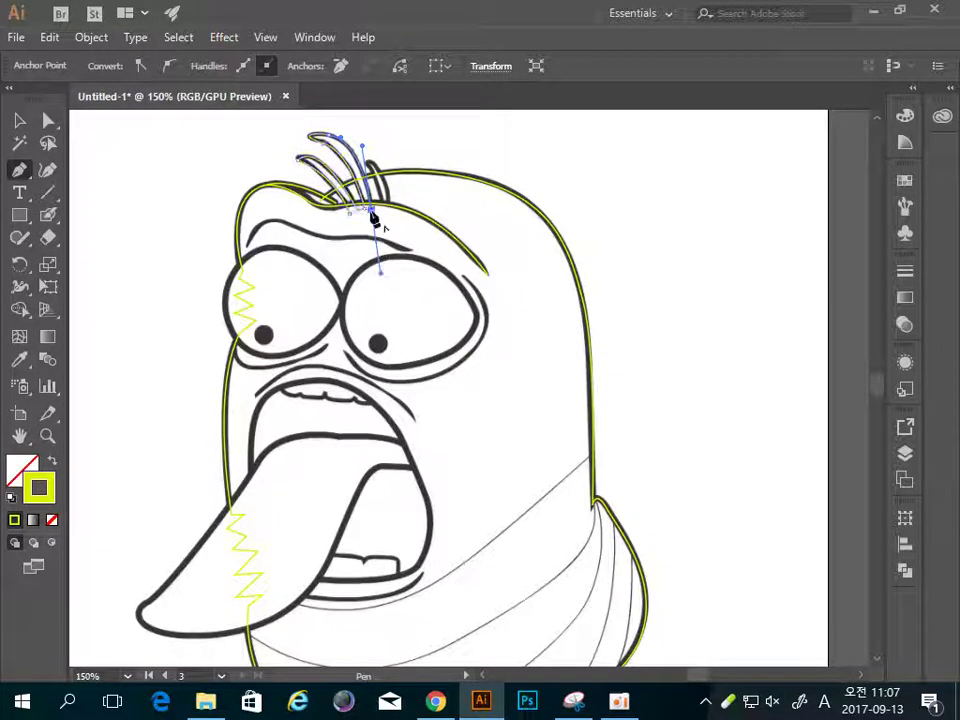
click(373, 211)
click(385, 210)
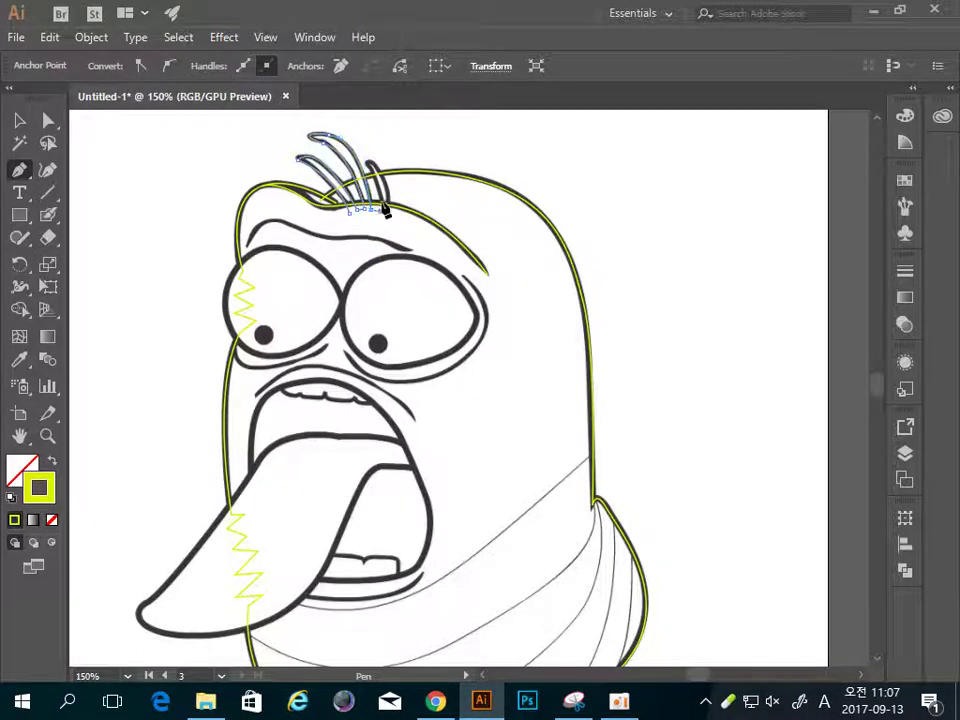
click(370, 168)
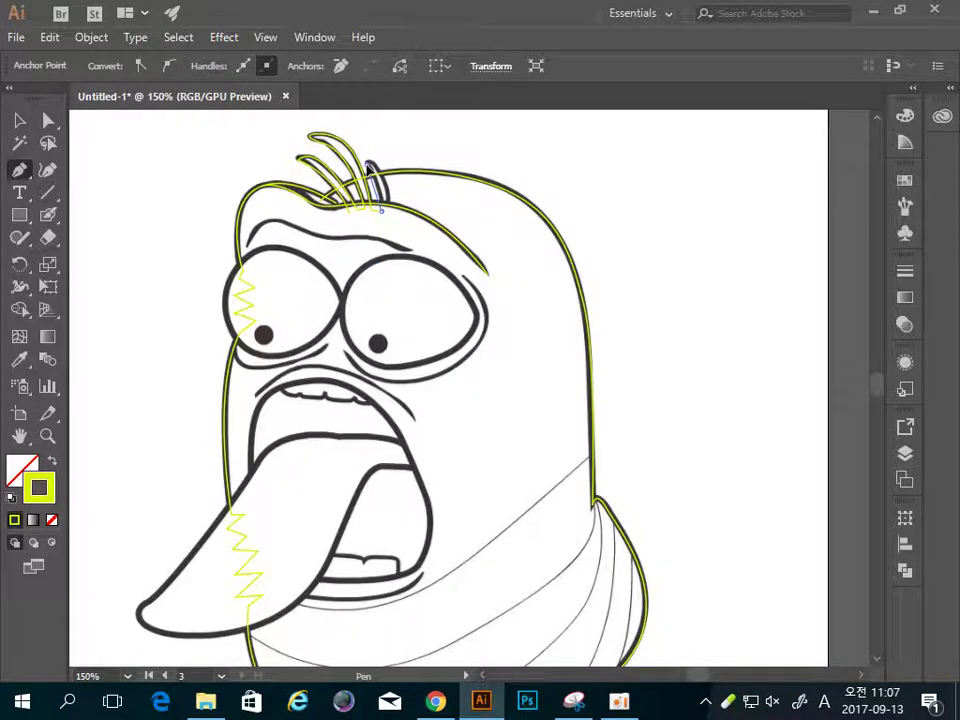
ctrl+click(358, 157)
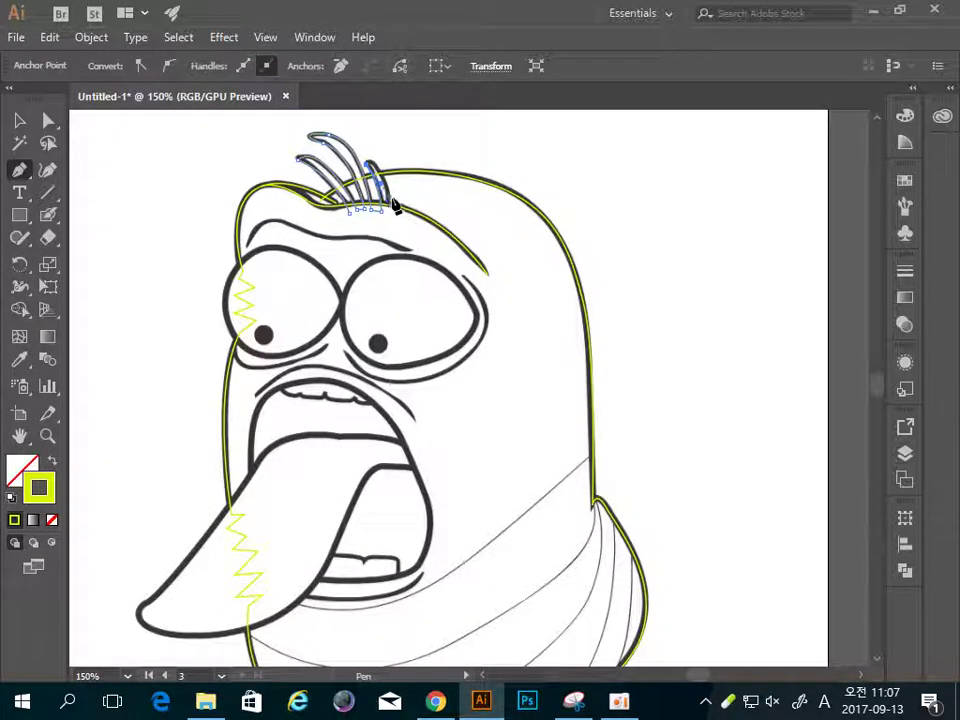
Adjust the hair strand anchors with Direct Selection, then deselect the hair paths
key(ctrl)
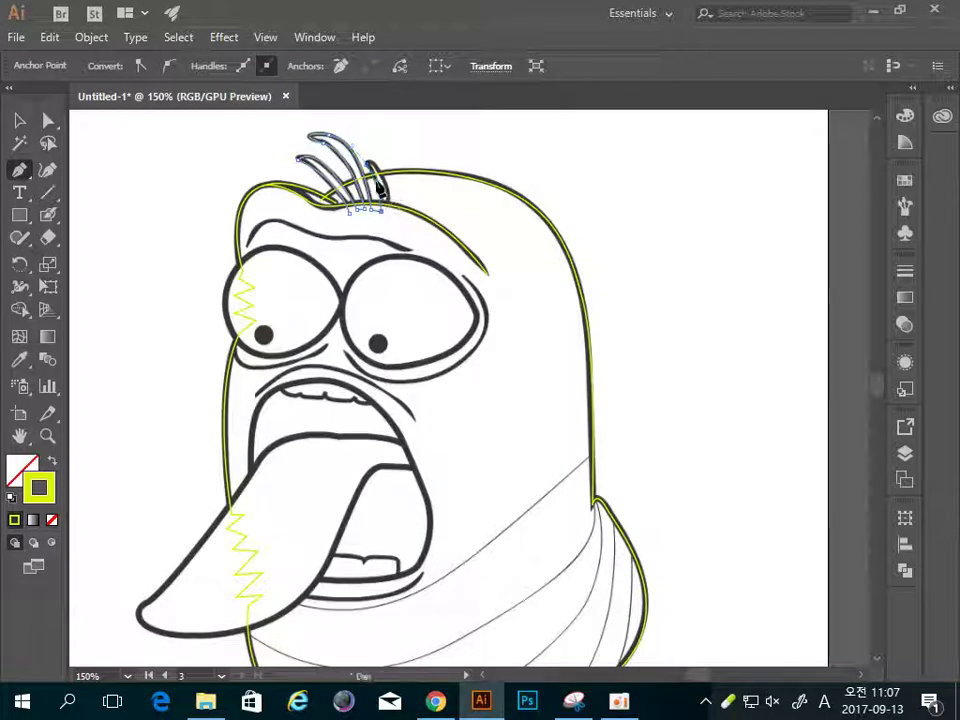
ctrl+click(378, 187)
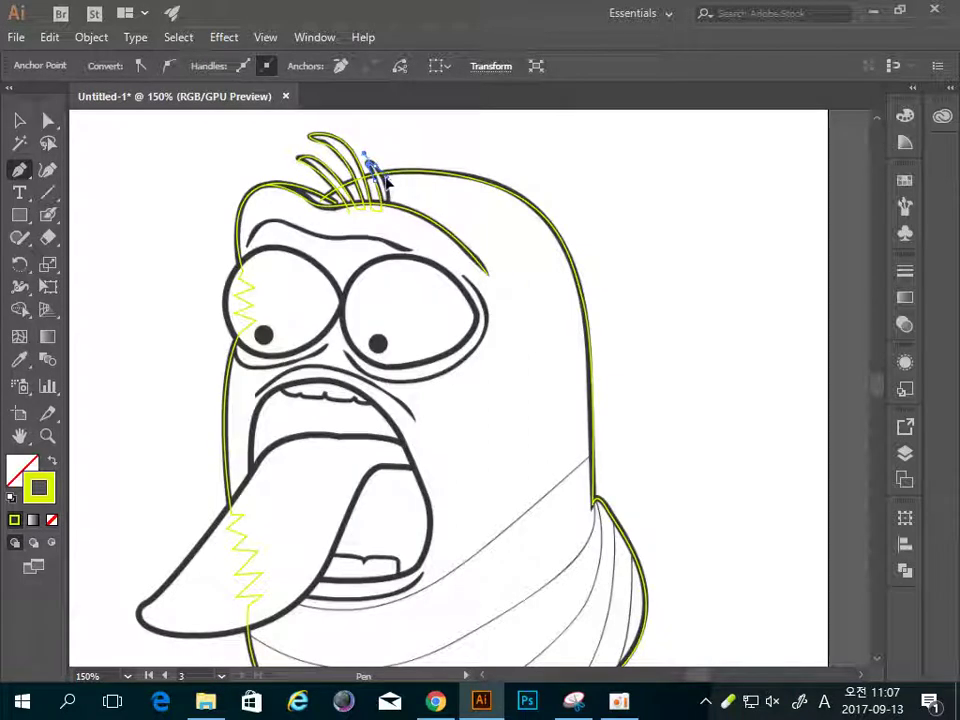
ctrl+click(391, 198)
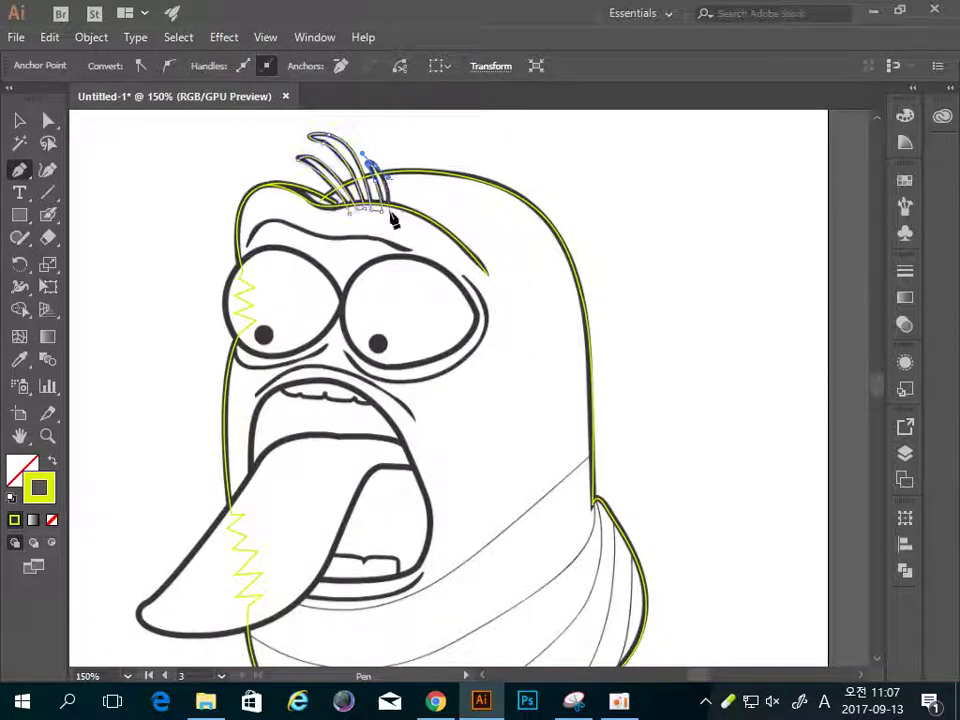
click(387, 212)
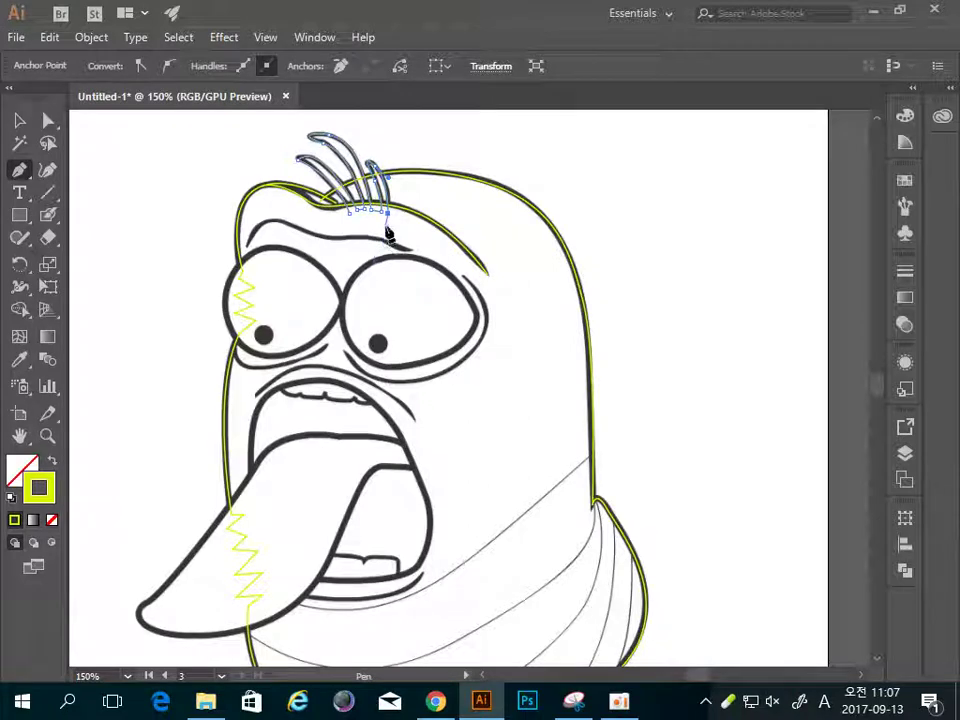
key(v)
click(498, 164)
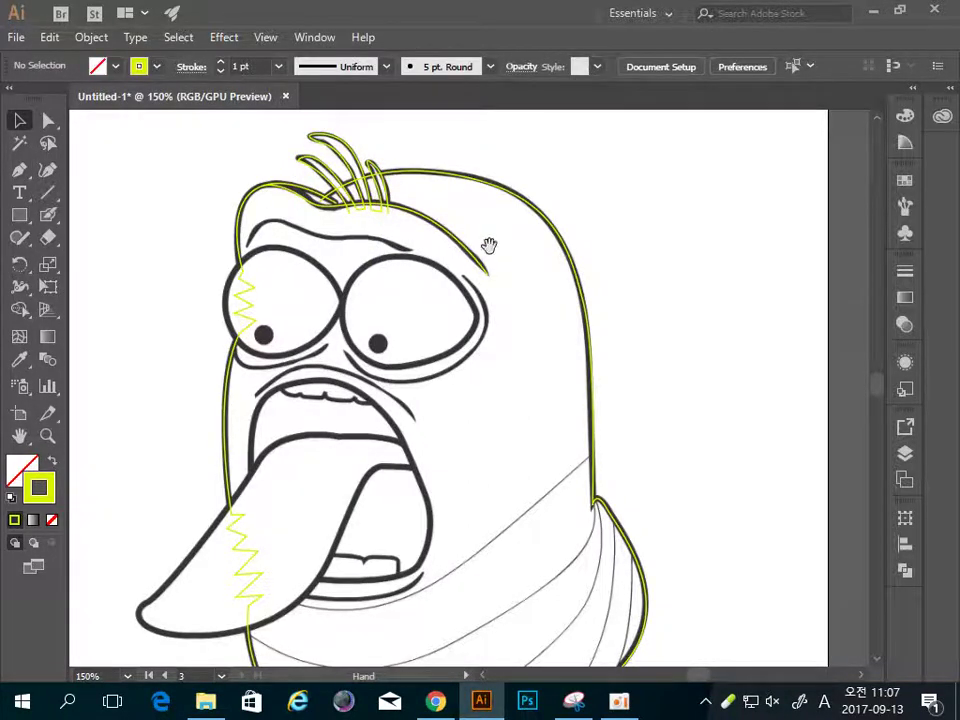
Trace the curved brow line above both eyes, redoing one misplaced anchor, then deselect
drag(489, 246, 536, 209)
key(p)
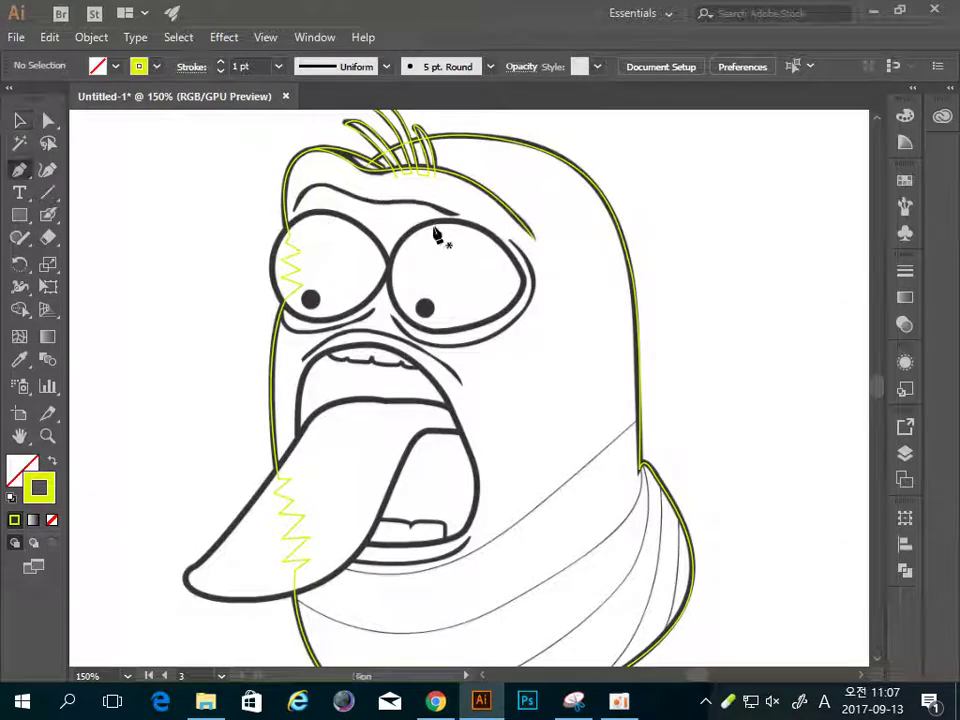
click(295, 210)
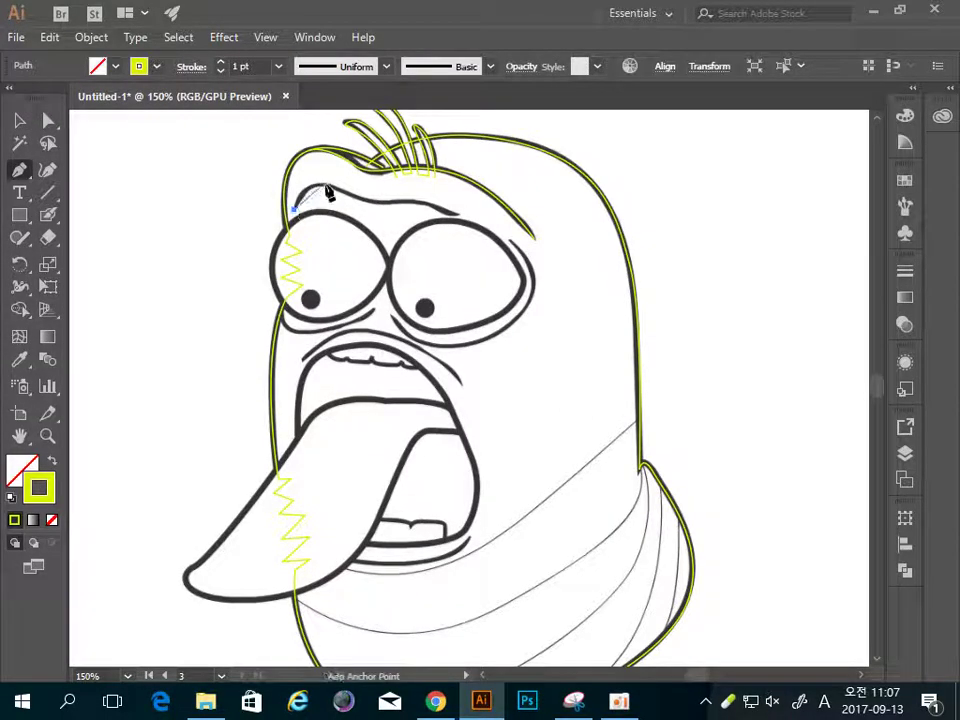
drag(331, 189, 445, 204)
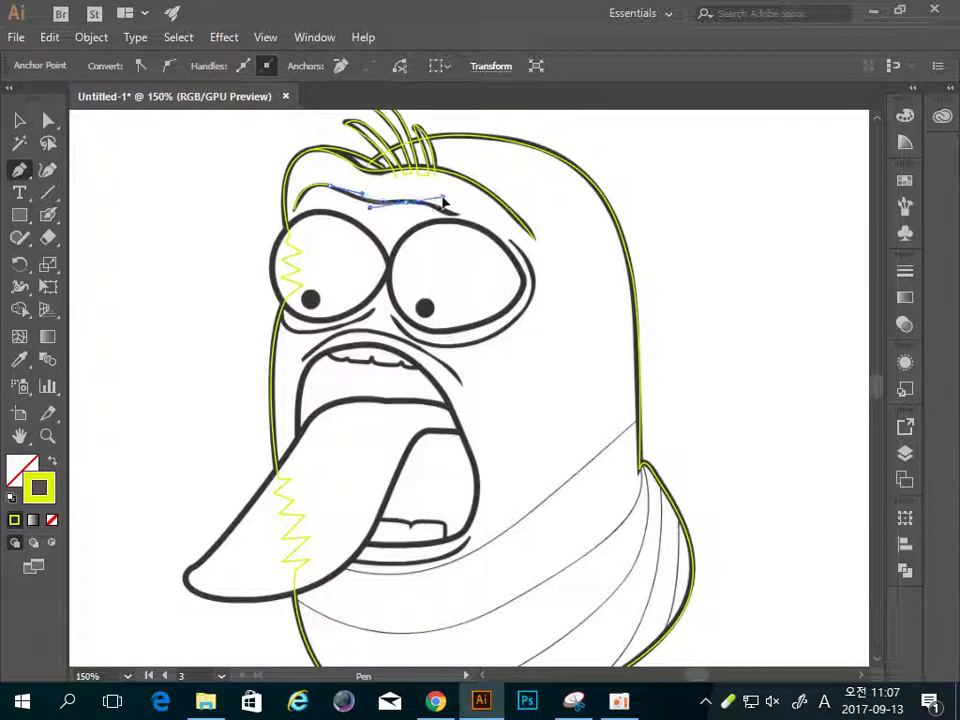
click(453, 201)
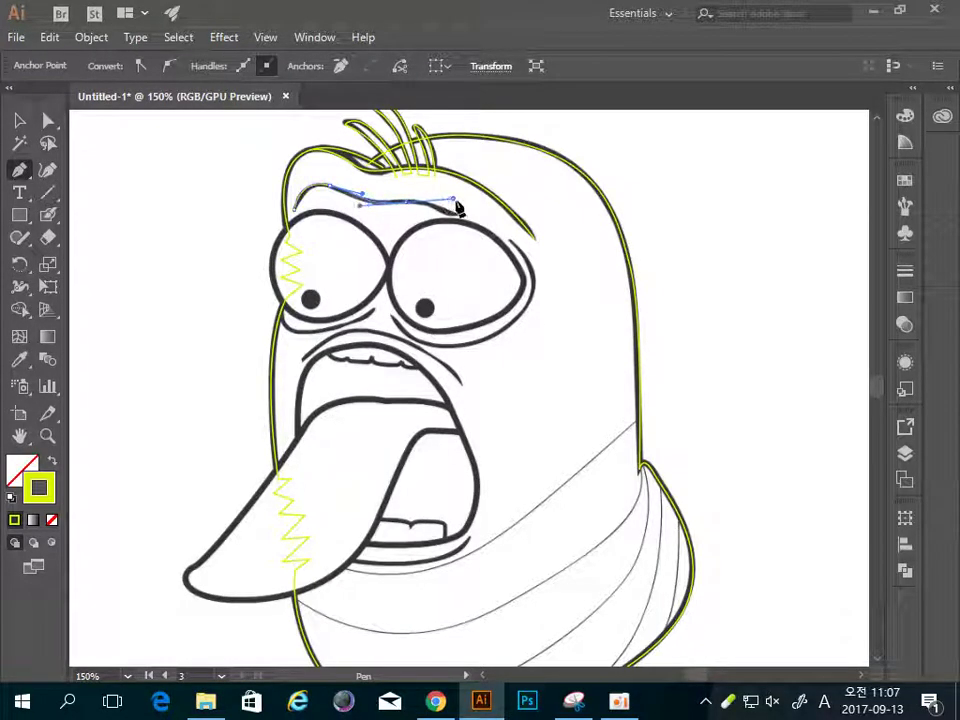
key(ctrl+z)
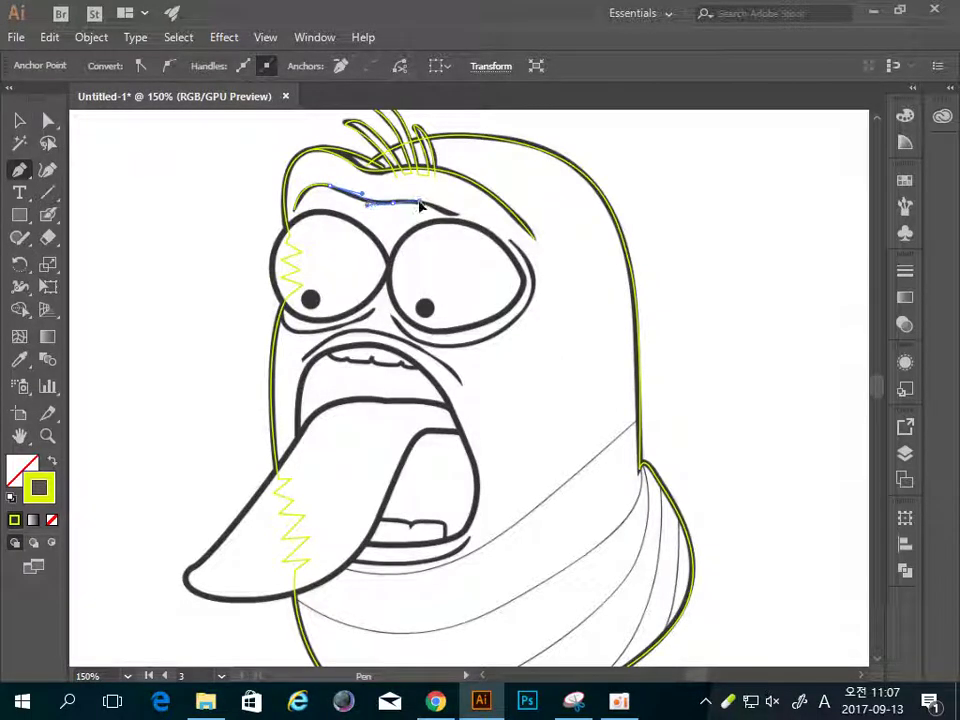
click(456, 215)
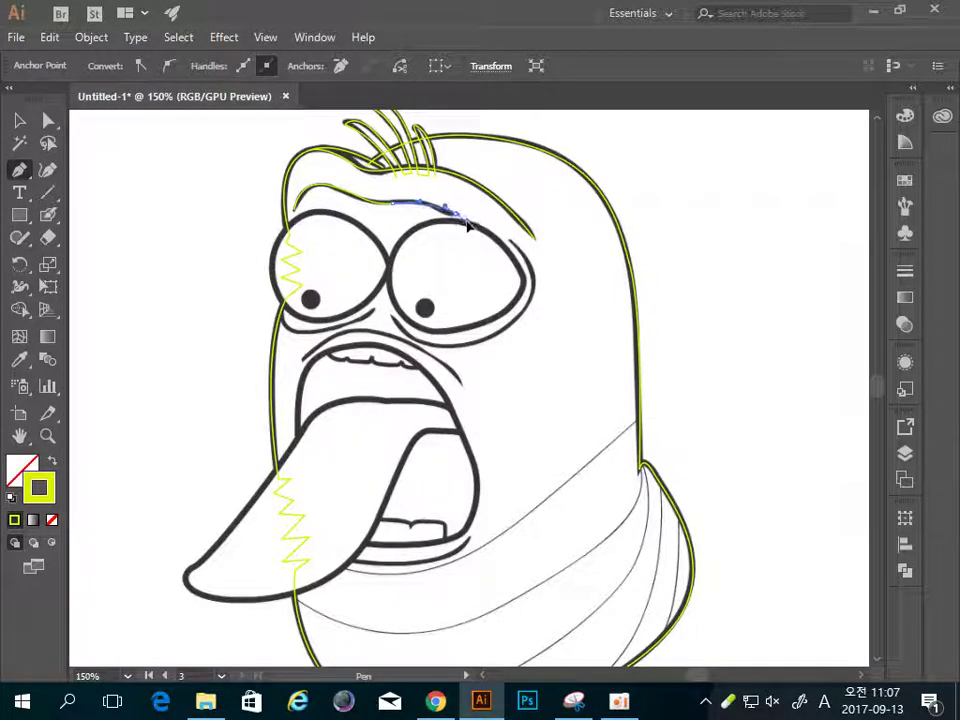
ctrl+click(563, 214)
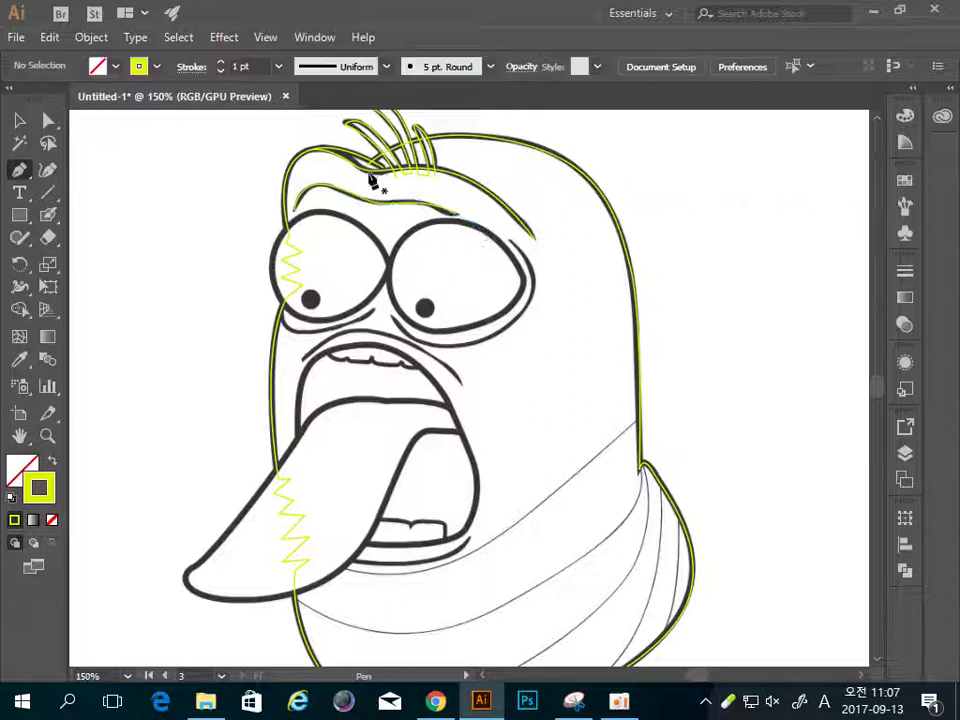
drag(446, 226, 524, 206)
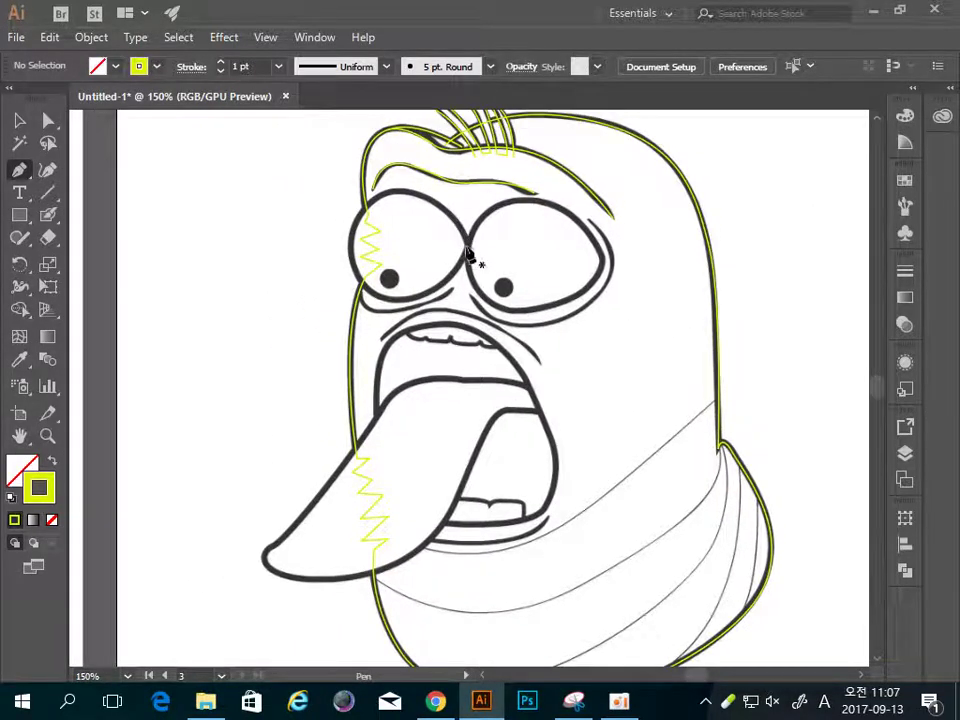
Trace a curved path from the left eye's inner edge, over its top and under it, undoing one misplaced anchor
click(468, 248)
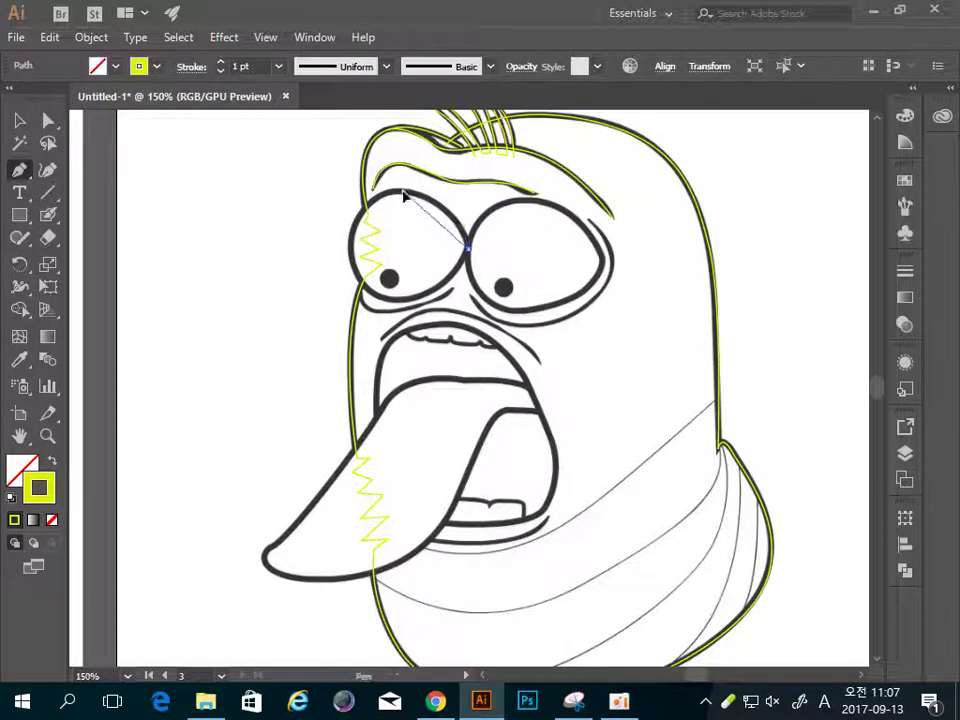
drag(404, 194, 345, 183)
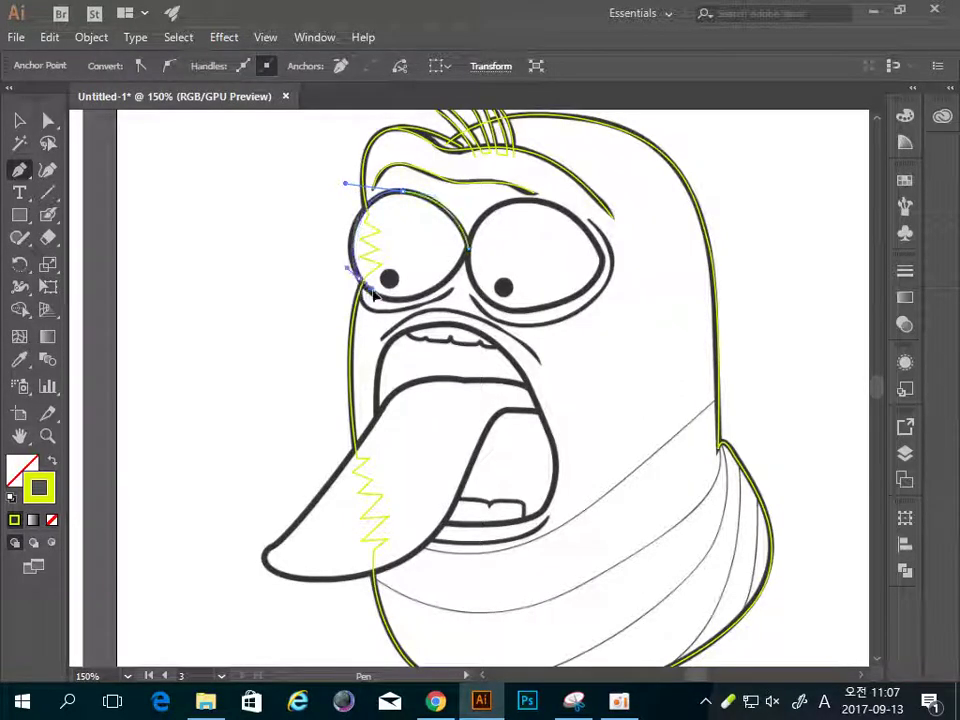
drag(361, 281, 385, 293)
key(ctrl+z)
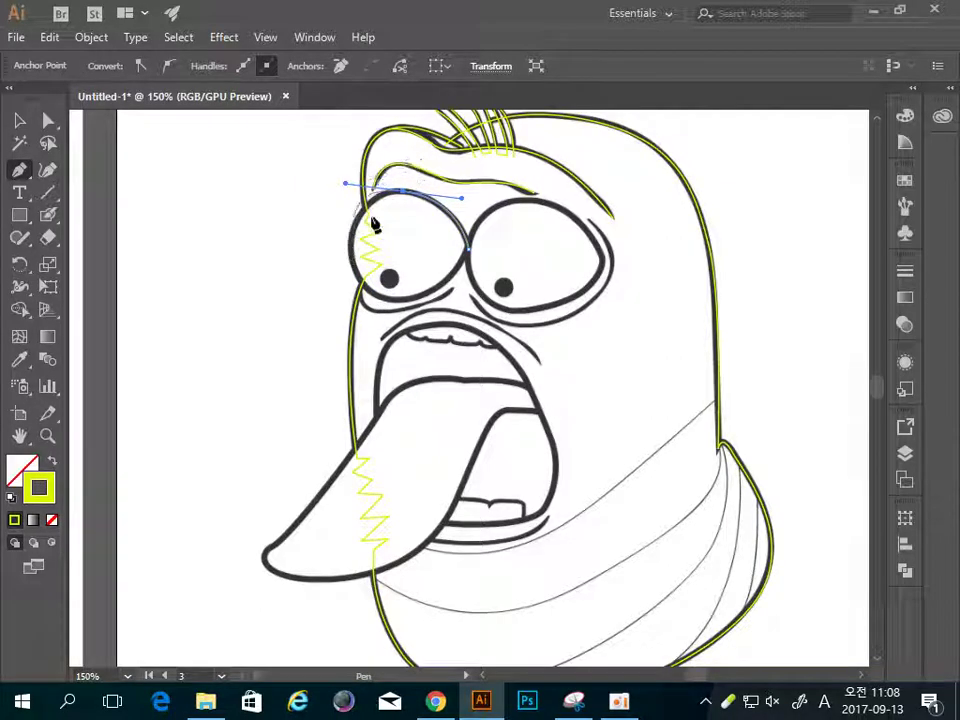
drag(380, 297, 428, 321)
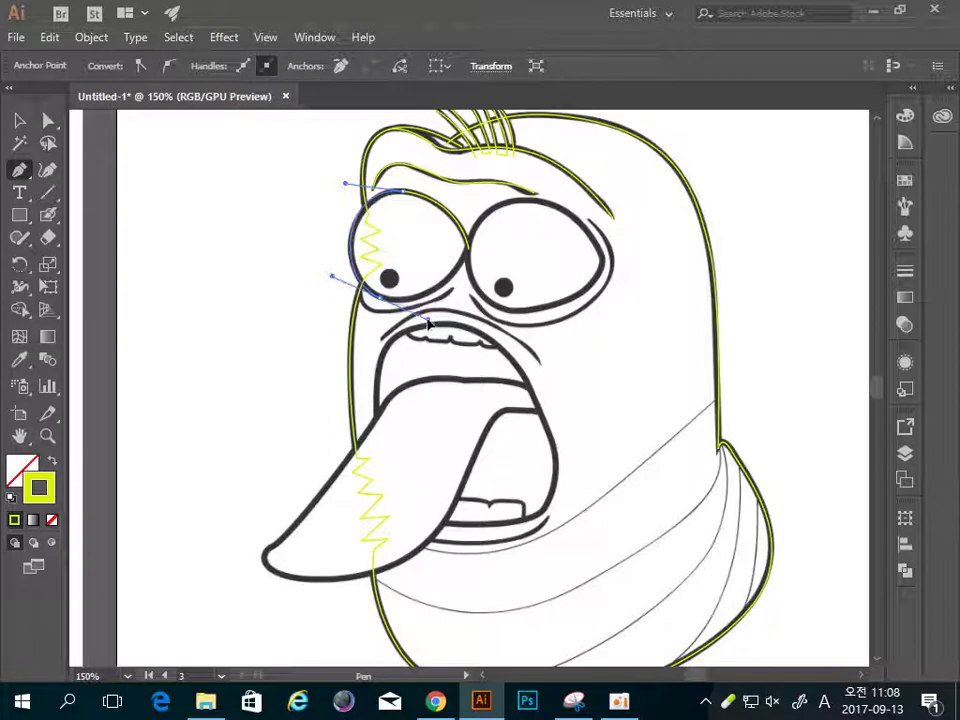
drag(468, 249, 461, 198)
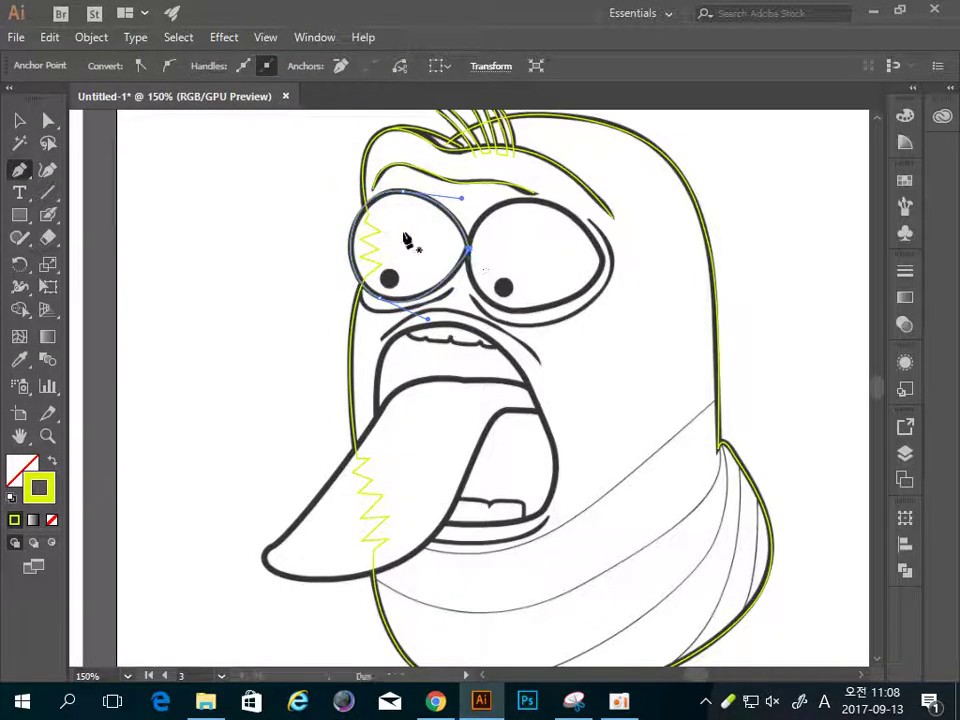
Draw curved anchors from the right eye's top, around its lower edge and back to the start
ctrl+click(605, 262)
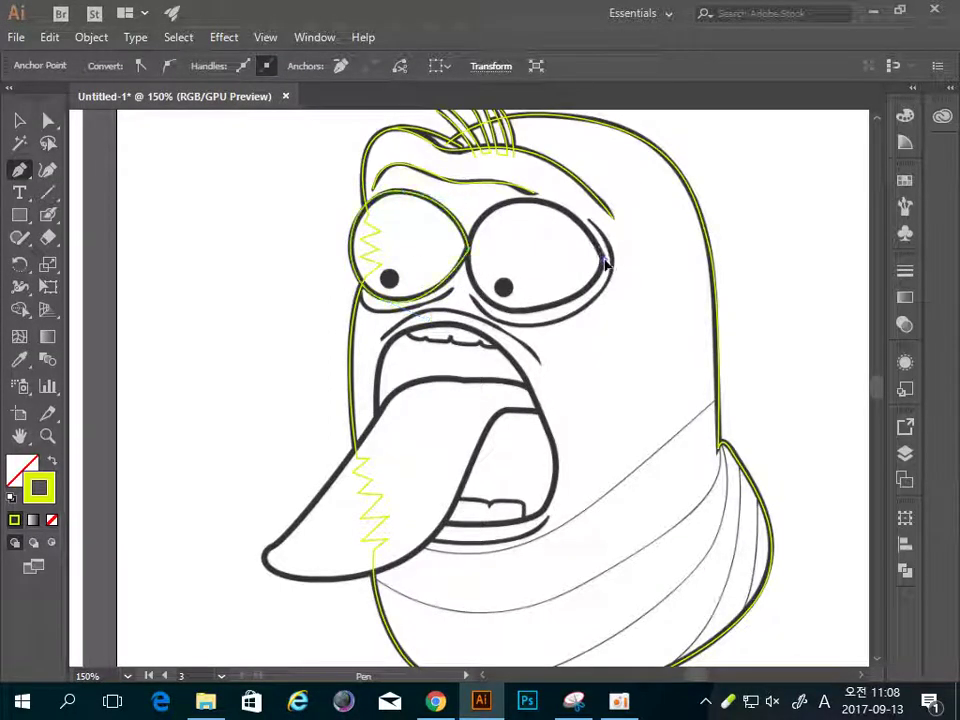
drag(542, 202, 494, 192)
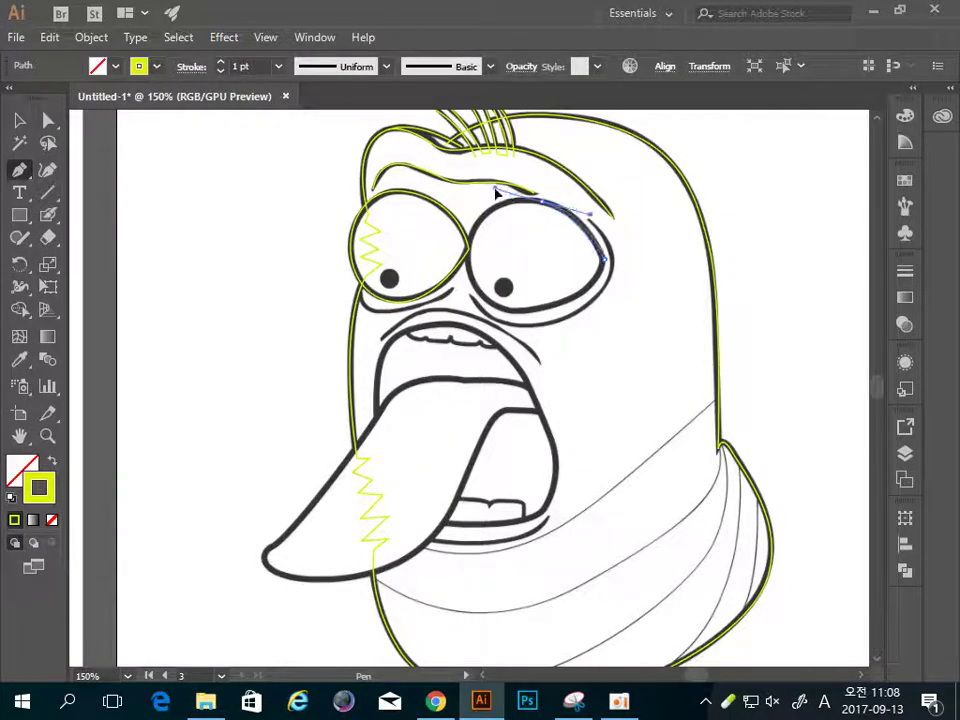
click(468, 250)
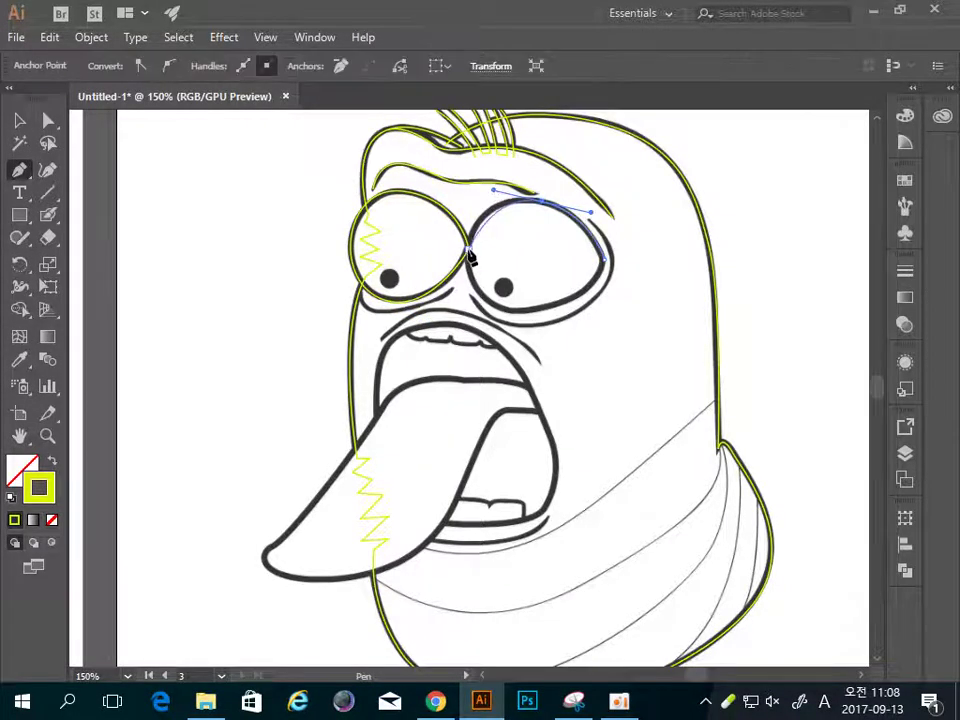
drag(470, 255, 472, 275)
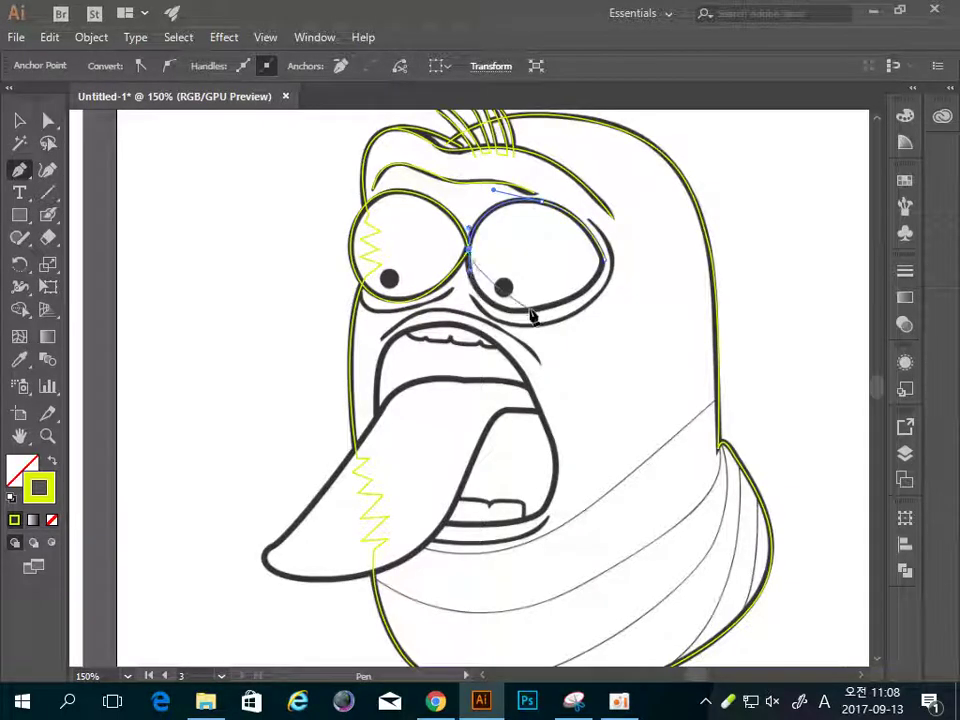
drag(528, 314, 580, 313)
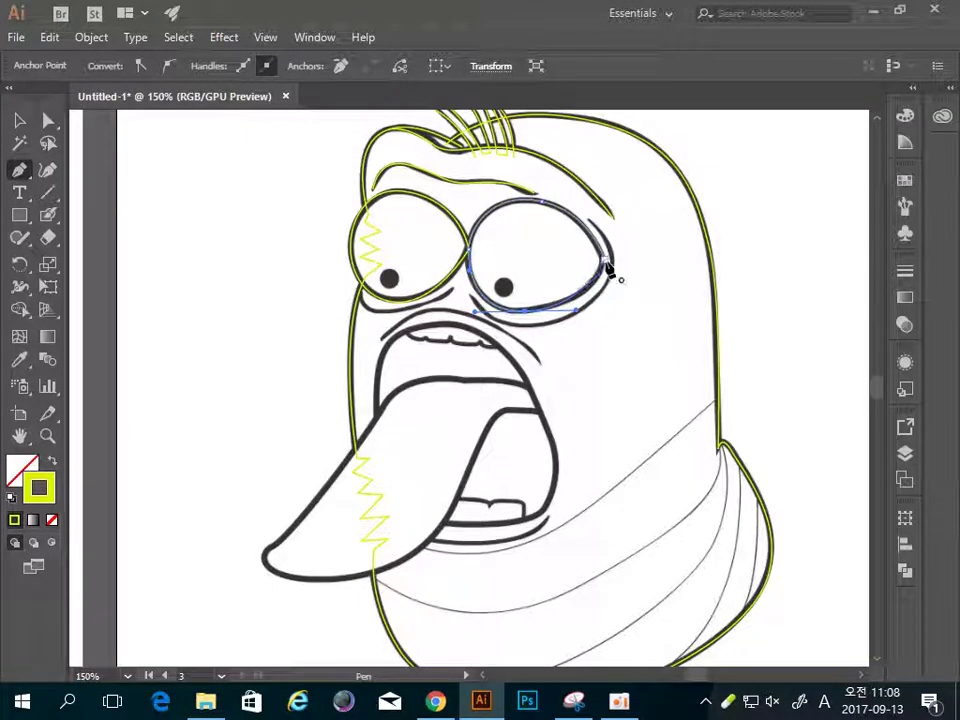
drag(607, 268, 611, 253)
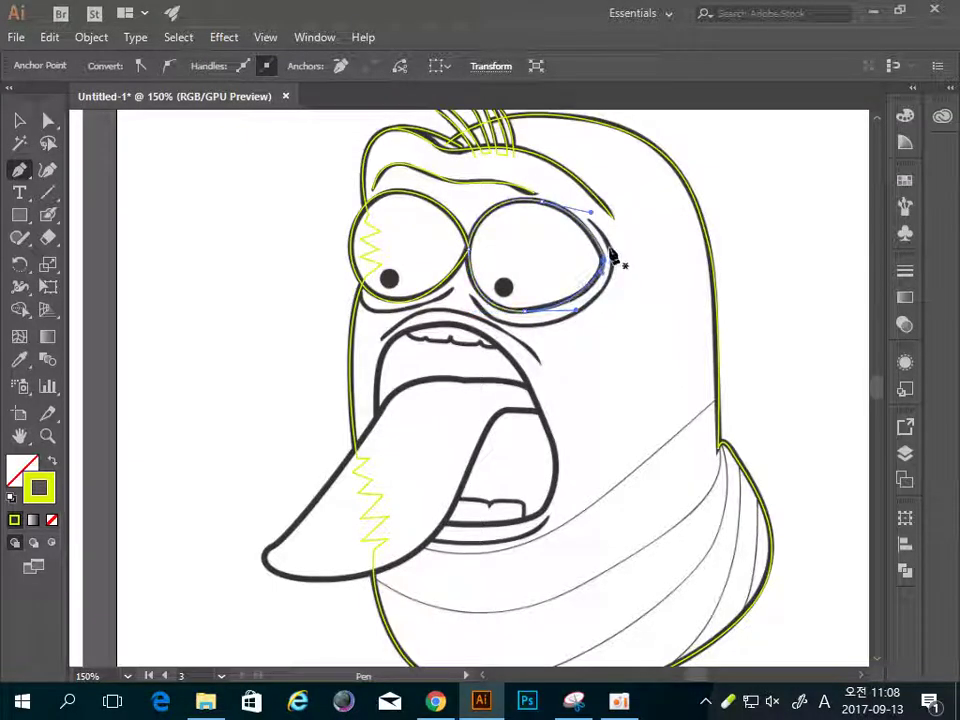
ctrl+click(662, 264)
Draw a short curved line beneath the left eye, extending toward its lower right
scroll(551, 293, down, 1)
scroll(551, 293, left, 1)
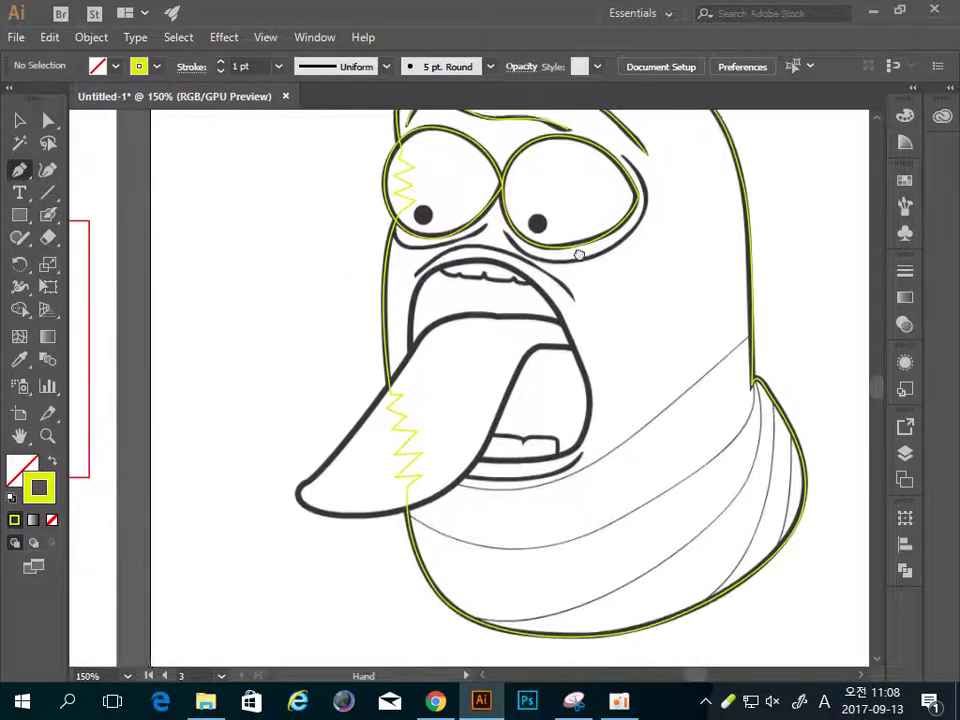
click(386, 248)
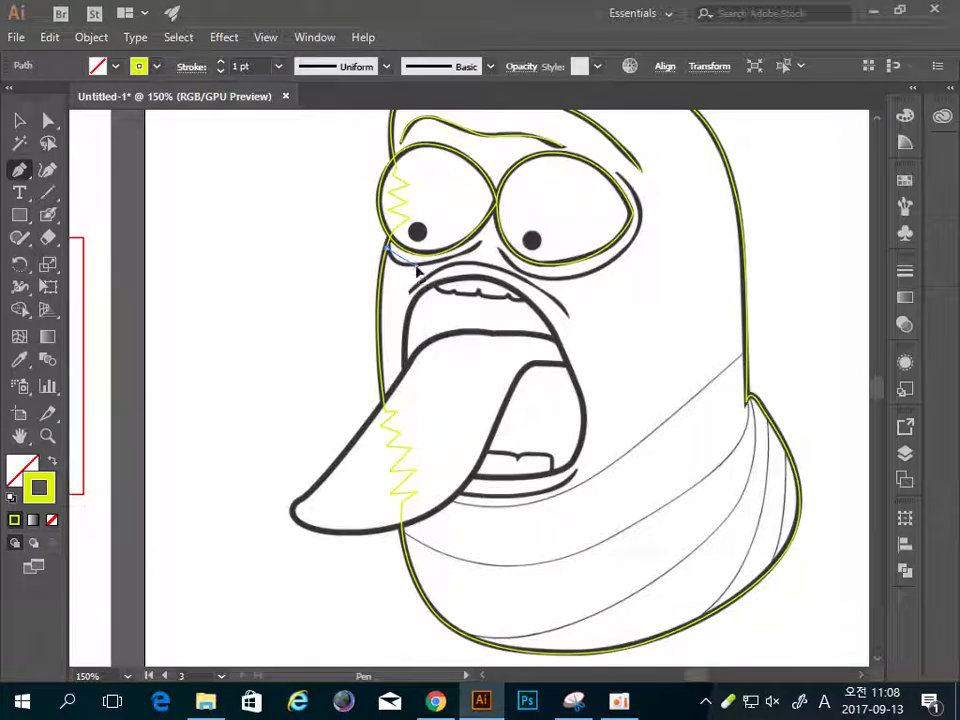
drag(416, 268, 442, 265)
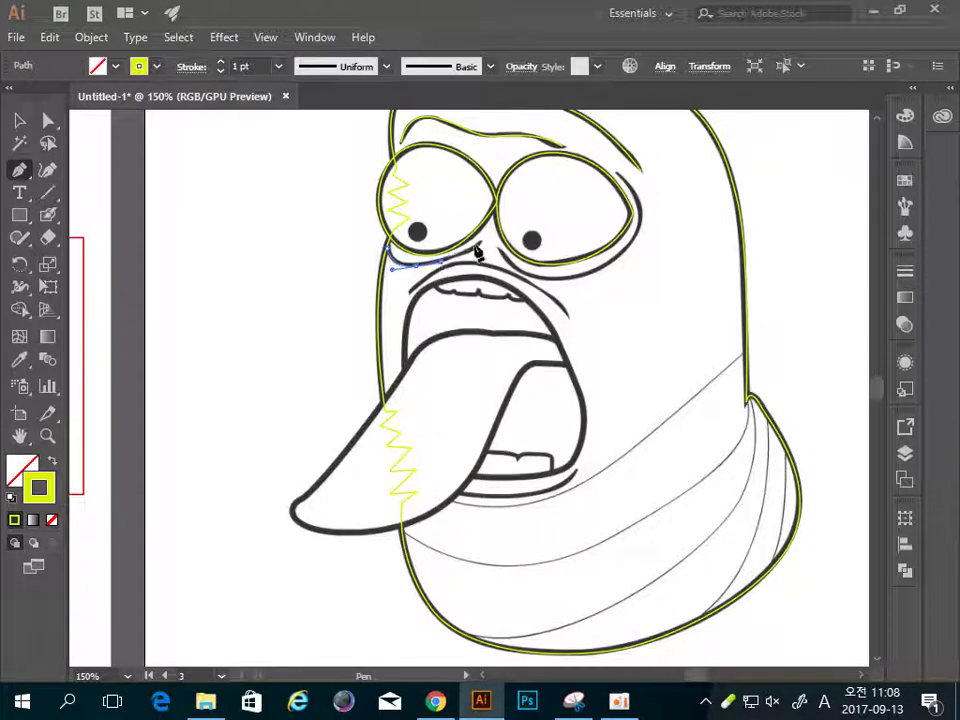
click(479, 250)
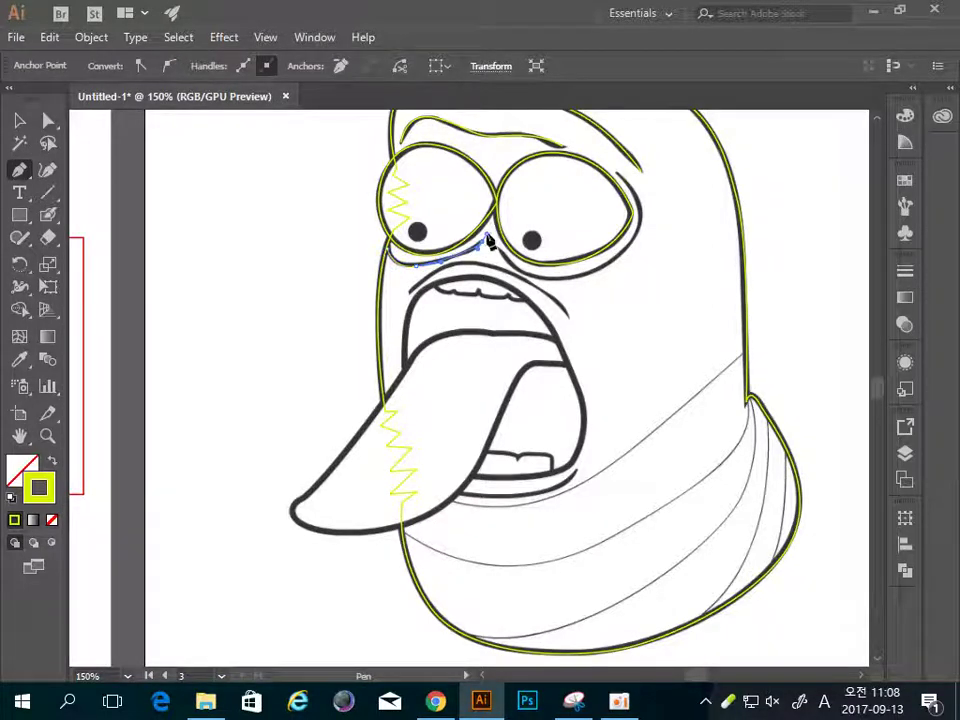
ctrl+click(498, 252)
Trace the crease under the right eye, curving up its right side to an end point
click(498, 250)
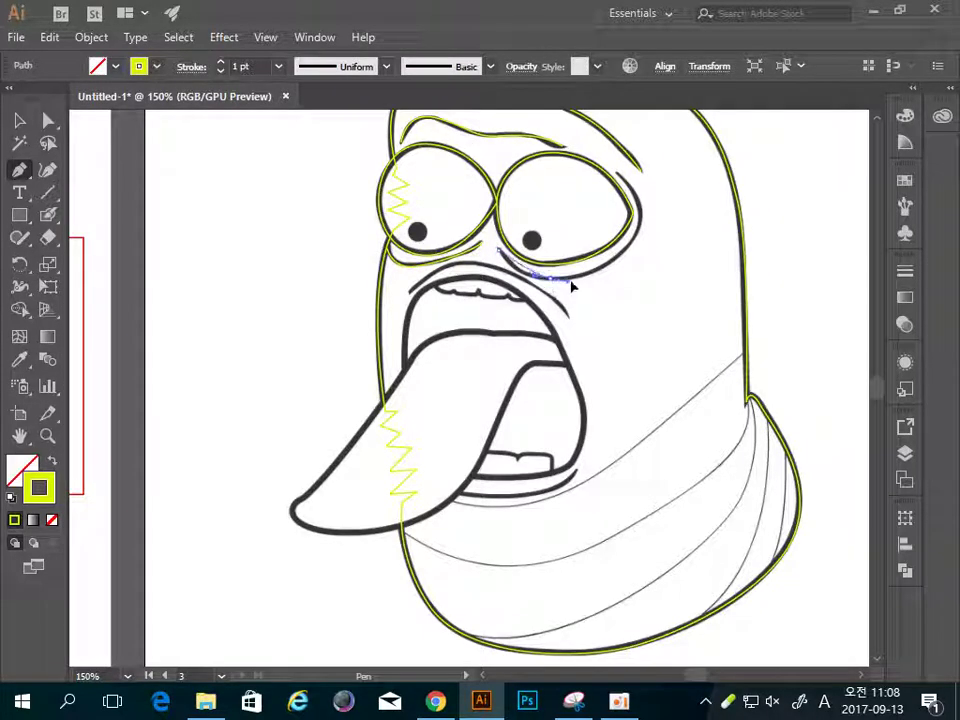
drag(580, 279, 583, 282)
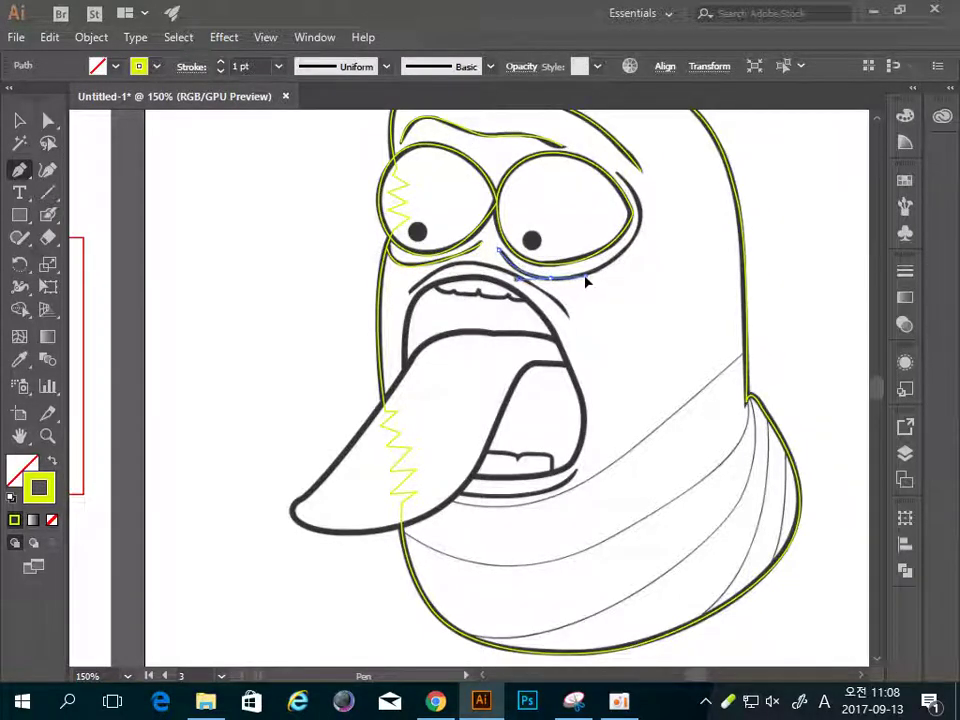
click(638, 241)
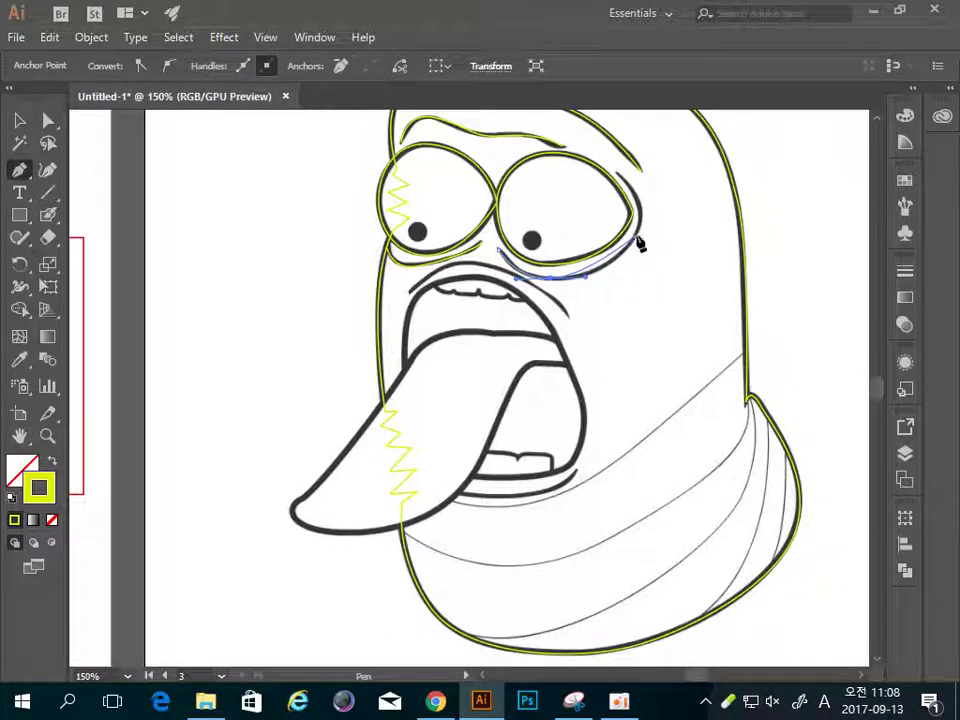
drag(640, 243, 652, 210)
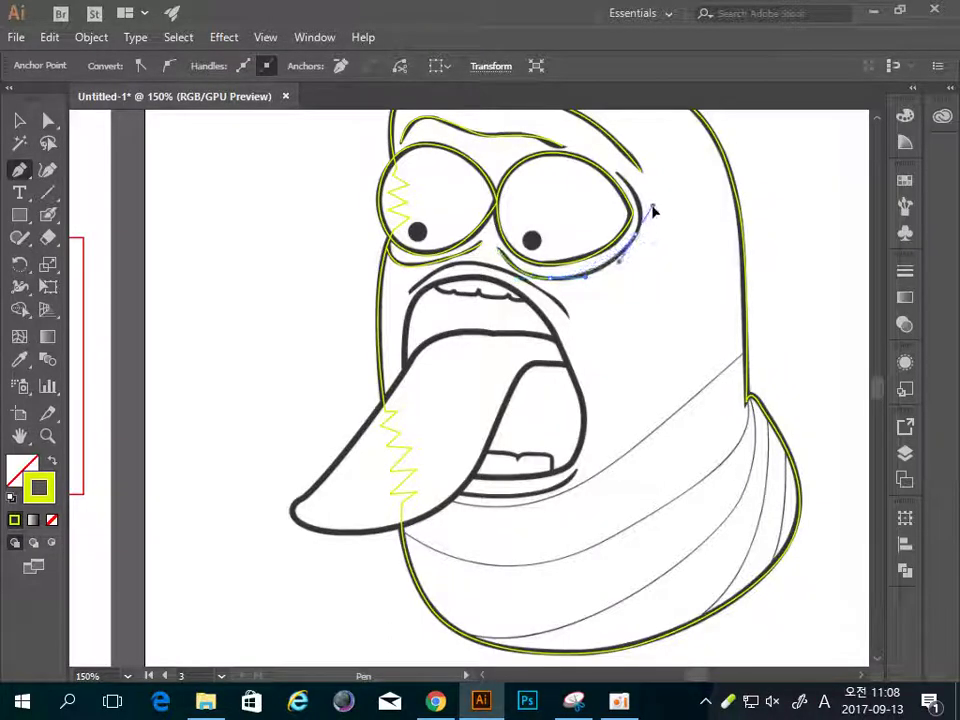
click(620, 180)
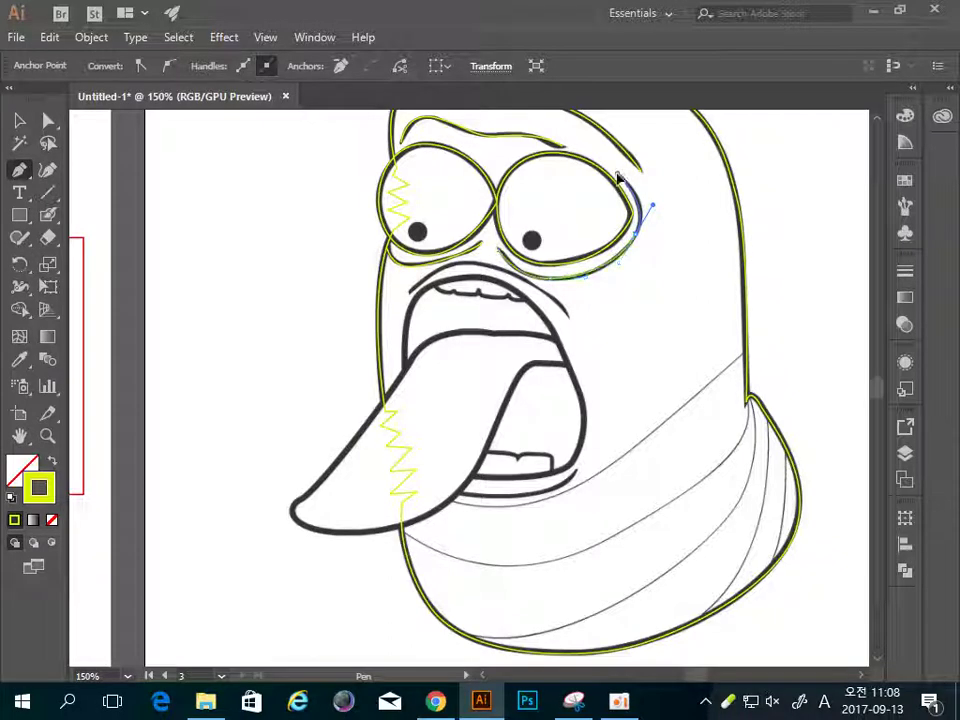
ctrl+click(677, 270)
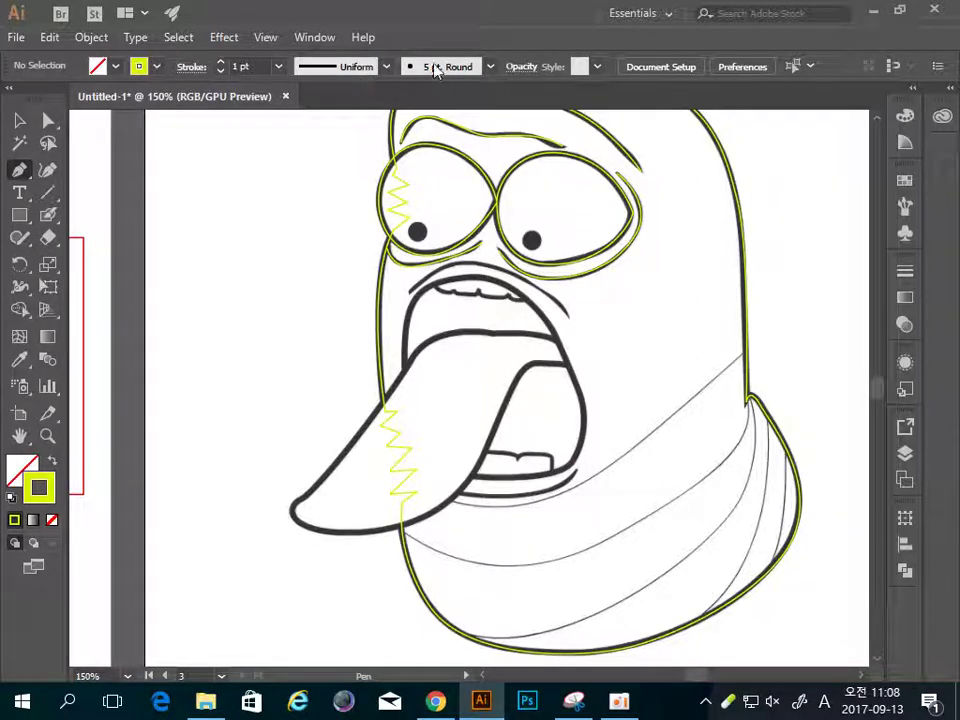
Draw the curved upper-lip line from the mouth's left corner, bending down to its right side
mouse_move(703, 343)
mouse_down()
mouse_move(584, 291)
mouse_move(606, 275)
mouse_up()
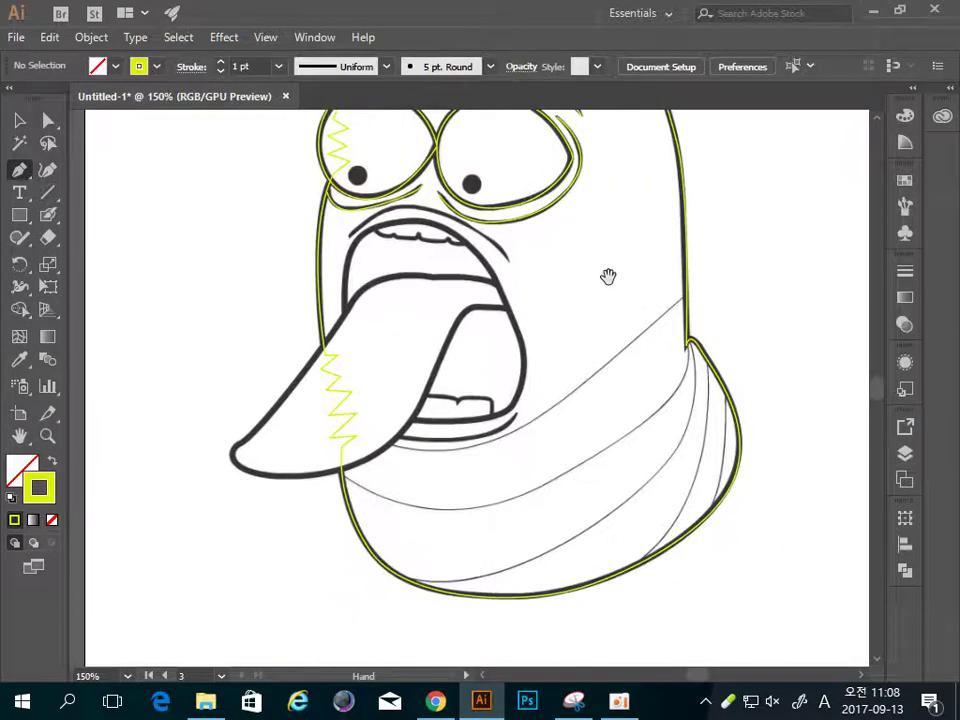
click(349, 235)
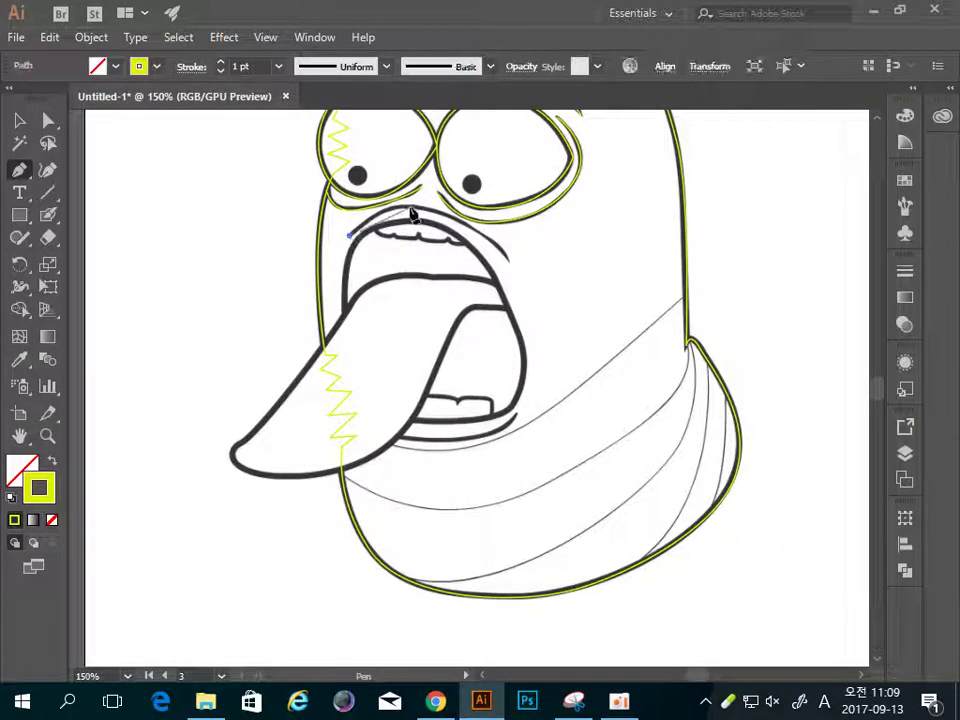
drag(412, 207, 416, 211)
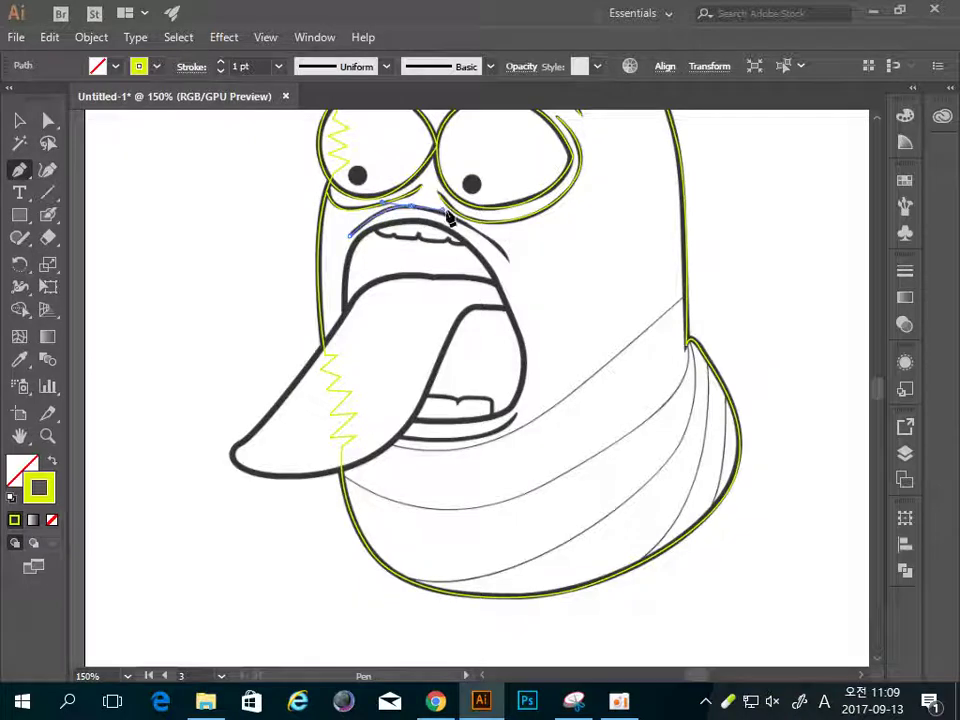
click(510, 261)
drag(508, 263, 530, 293)
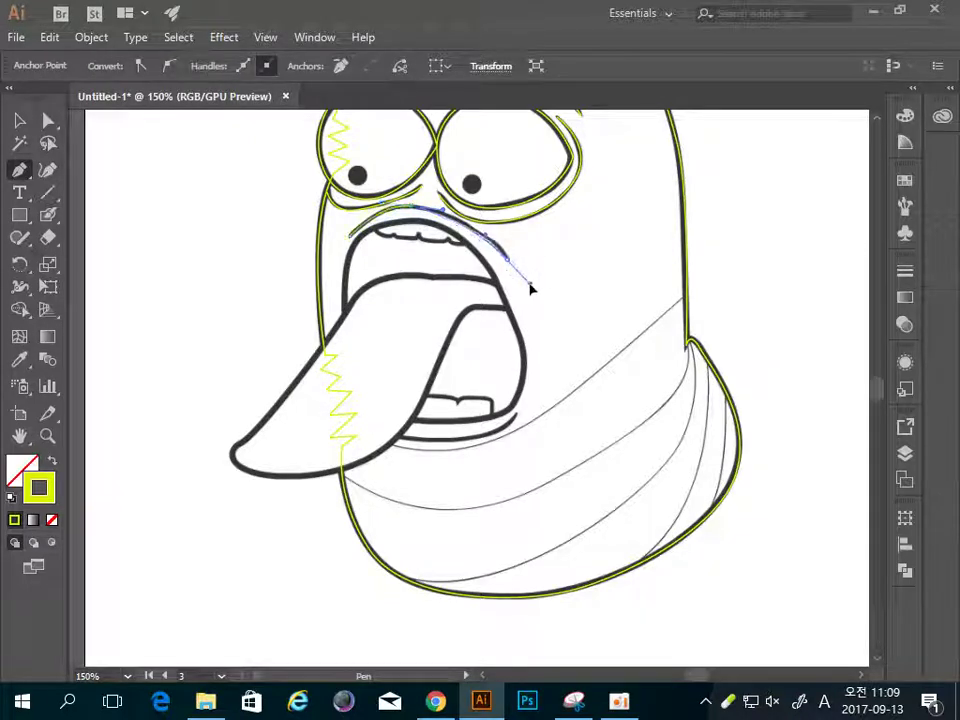
key(ctrl)
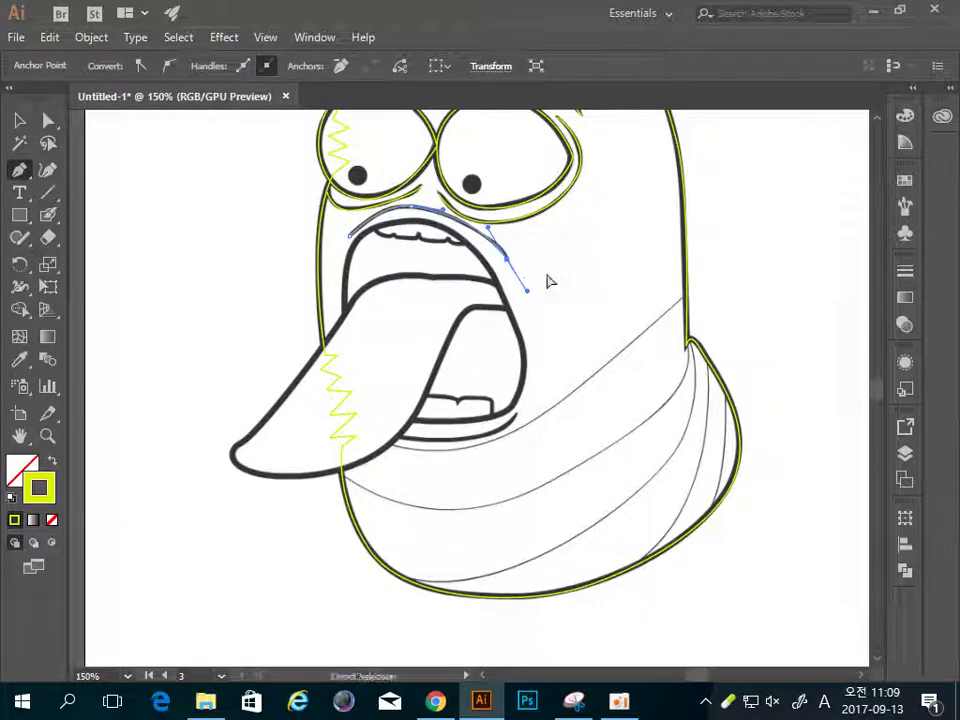
ctrl+click(560, 278)
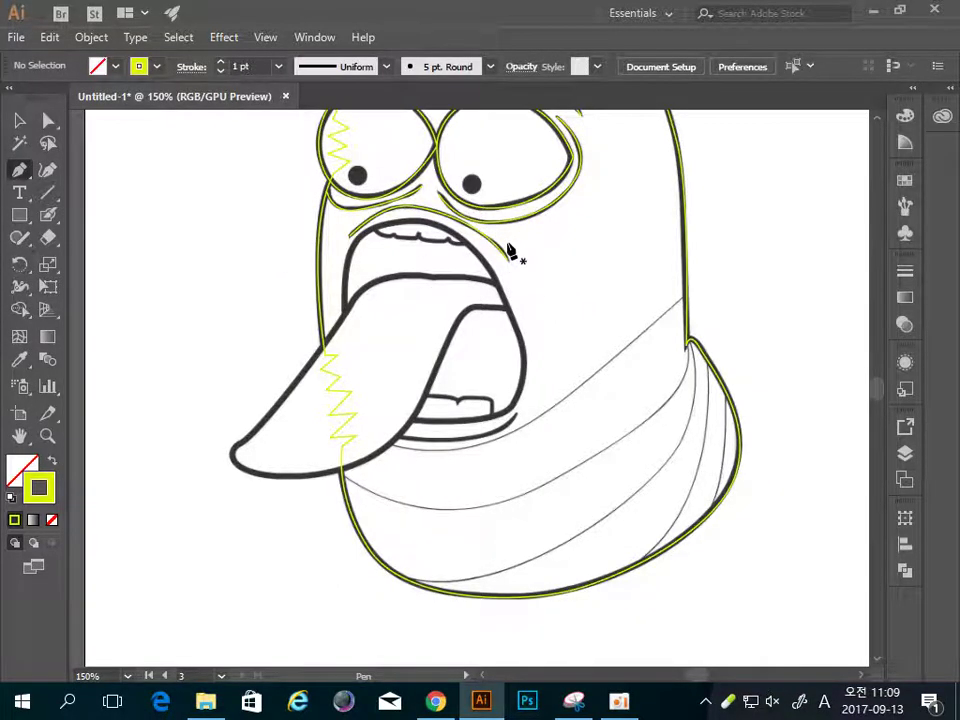
Zoom in to check the lip line's end, then zoom back out to 150%
key(z)
click(480, 270)
click(466, 389)
click(466, 389)
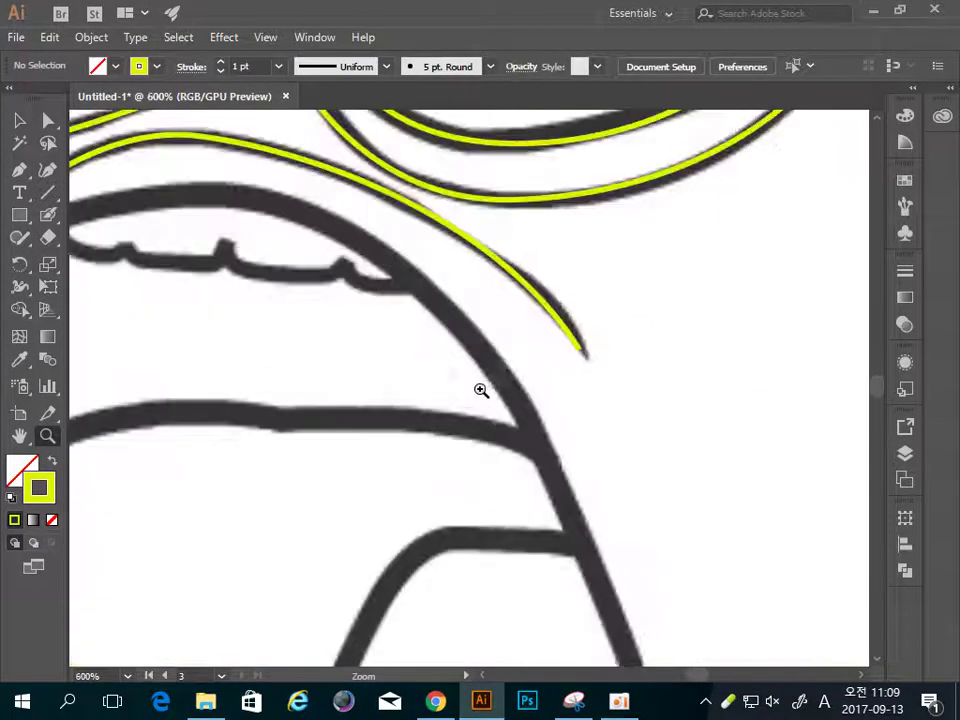
key(p)
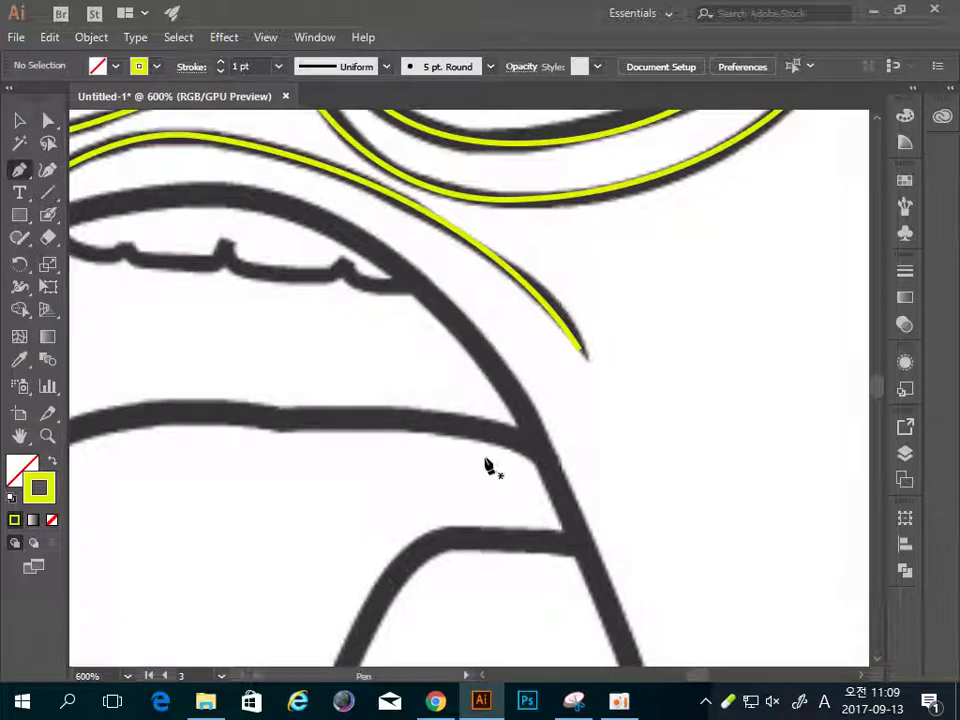
key(z)
alt+click(497, 390)
alt+click(494, 398)
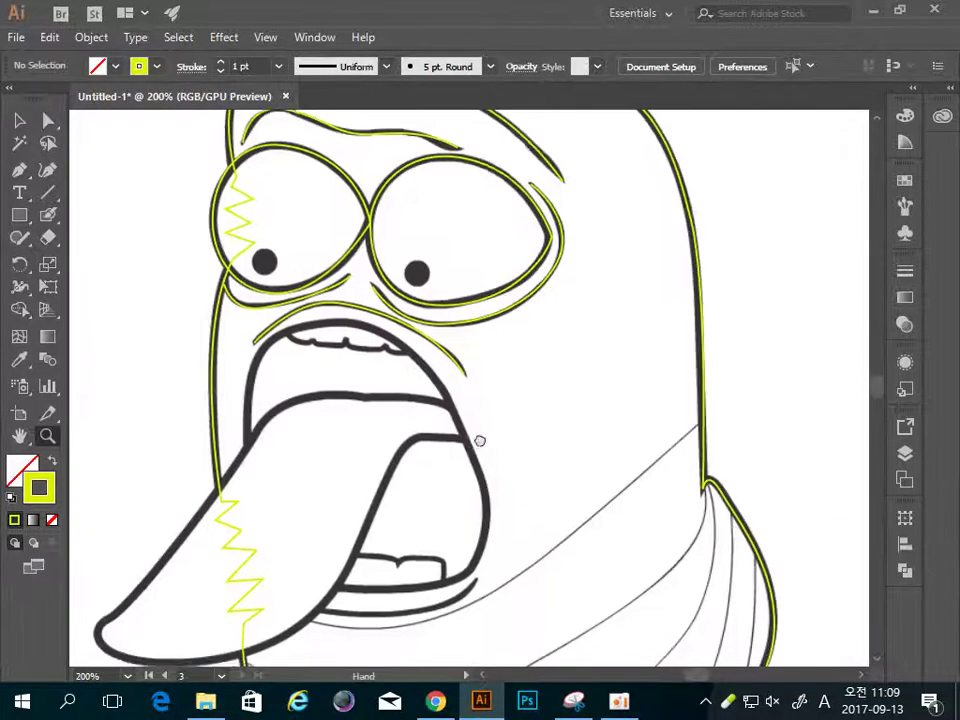
mouse_move(477, 439)
mouse_down()
mouse_move(523, 358)
mouse_move(323, 293)
mouse_up()
alt+click(499, 366)
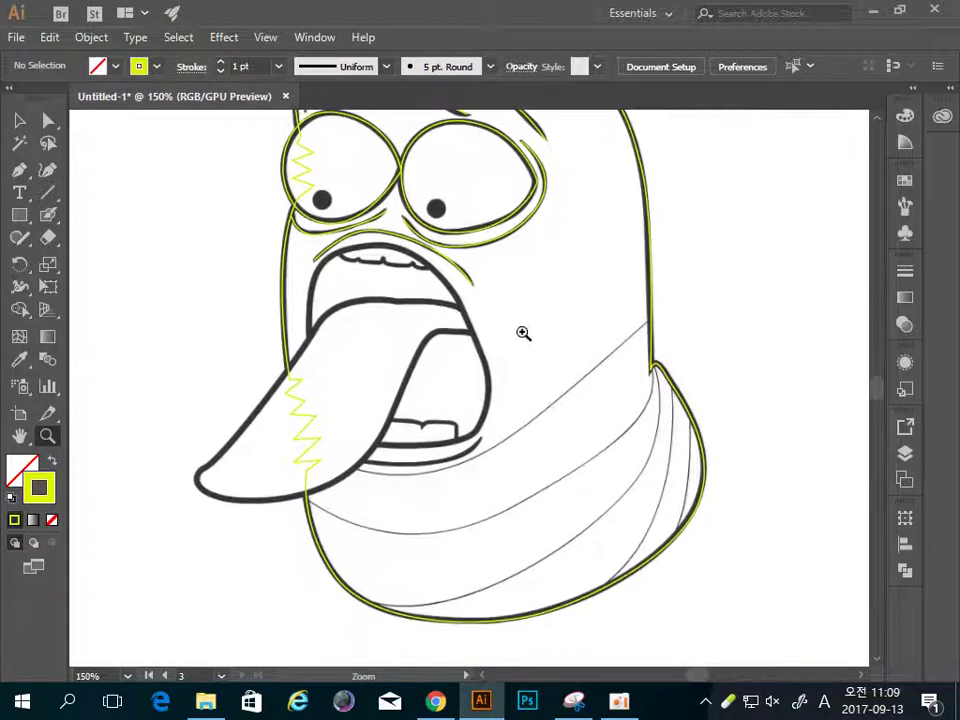
scroll(526, 307, up, 2)
scroll(494, 302, down, 2)
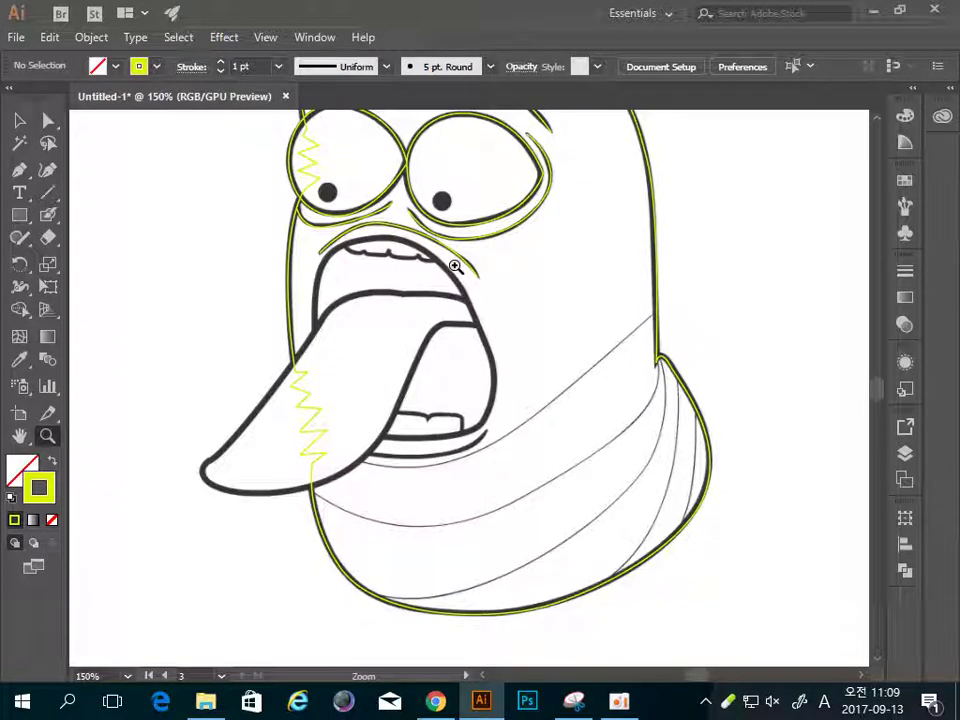
key(p)
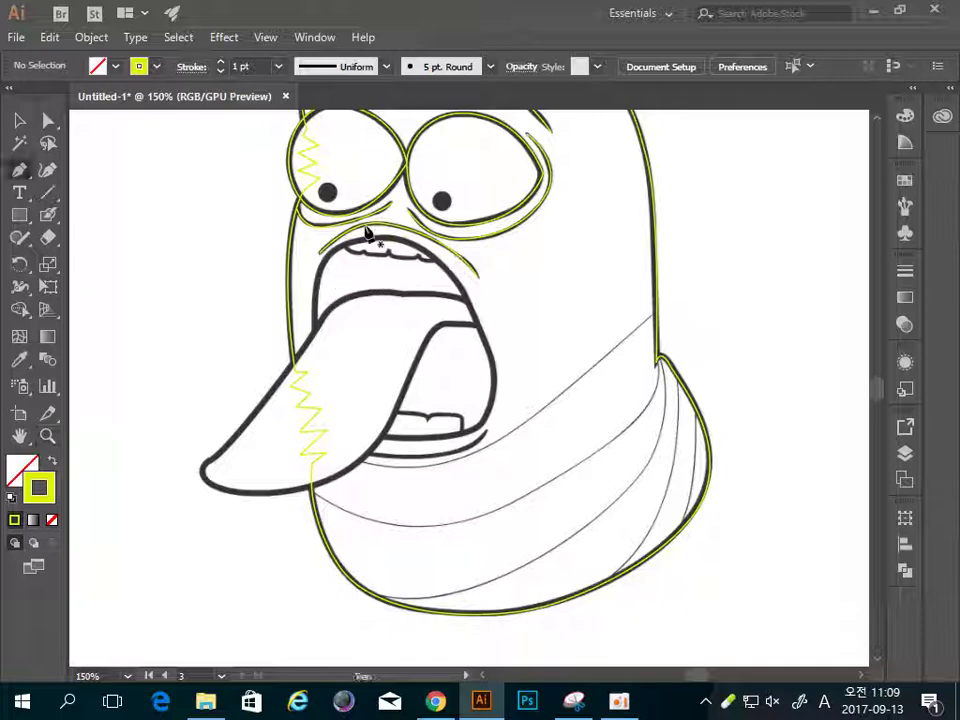
Trace the mouth's inner outline up the left side, down the right side and along the lower lip
click(316, 340)
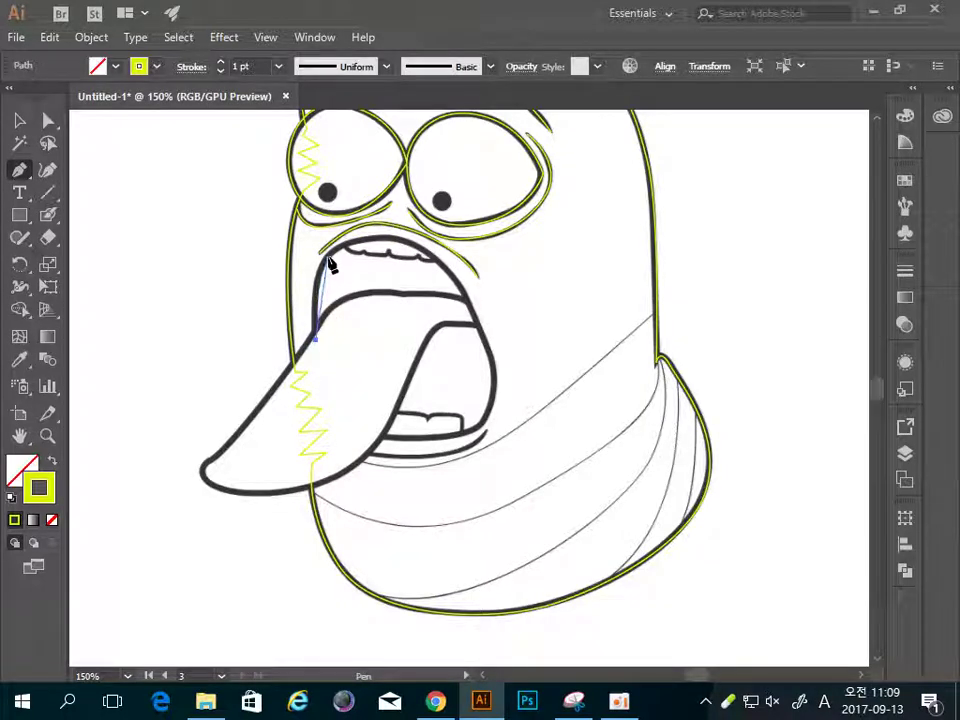
drag(331, 263, 351, 242)
click(453, 268)
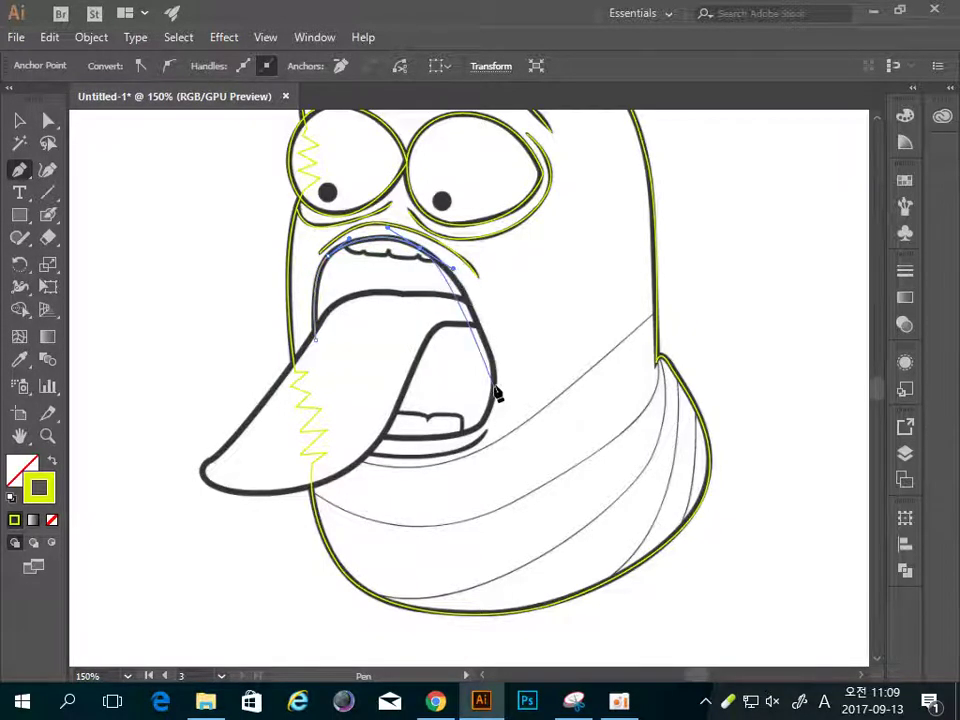
drag(497, 393, 497, 452)
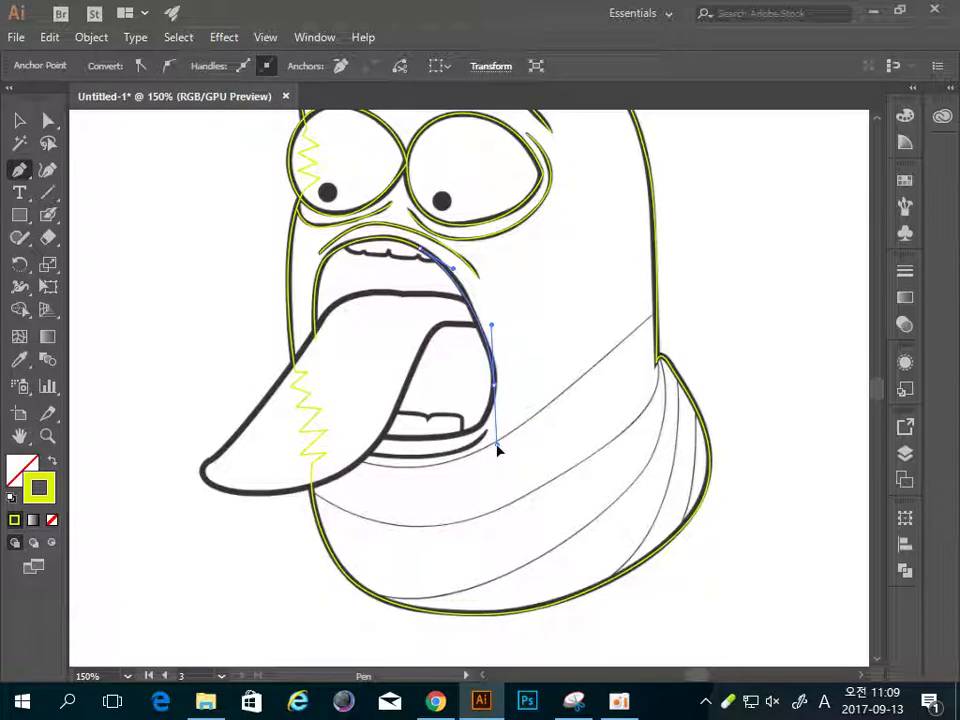
click(430, 443)
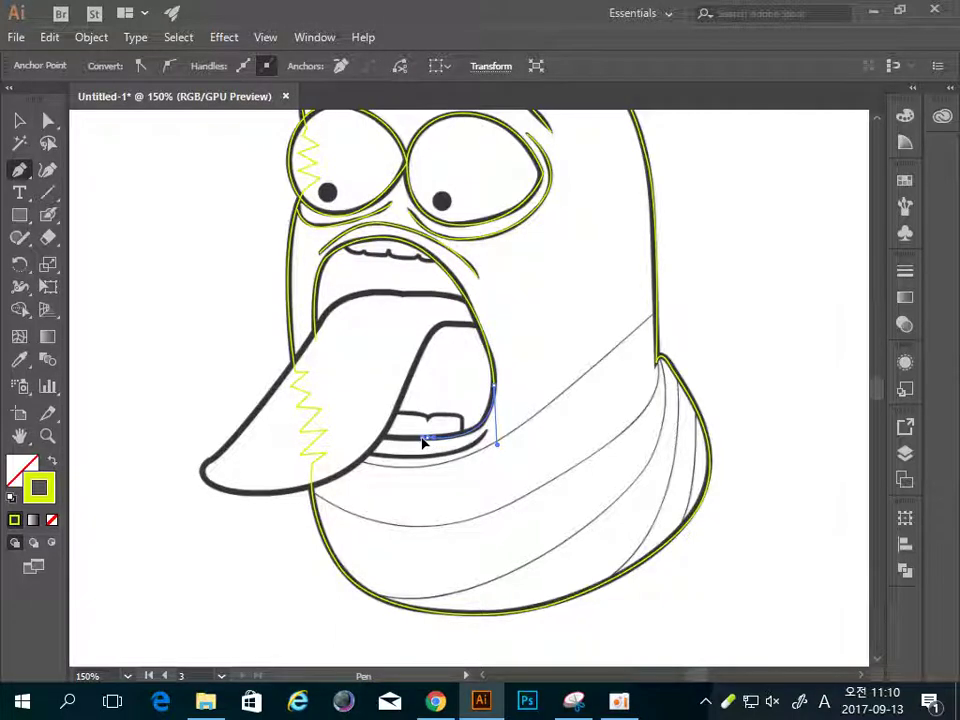
ctrl+click(365, 433)
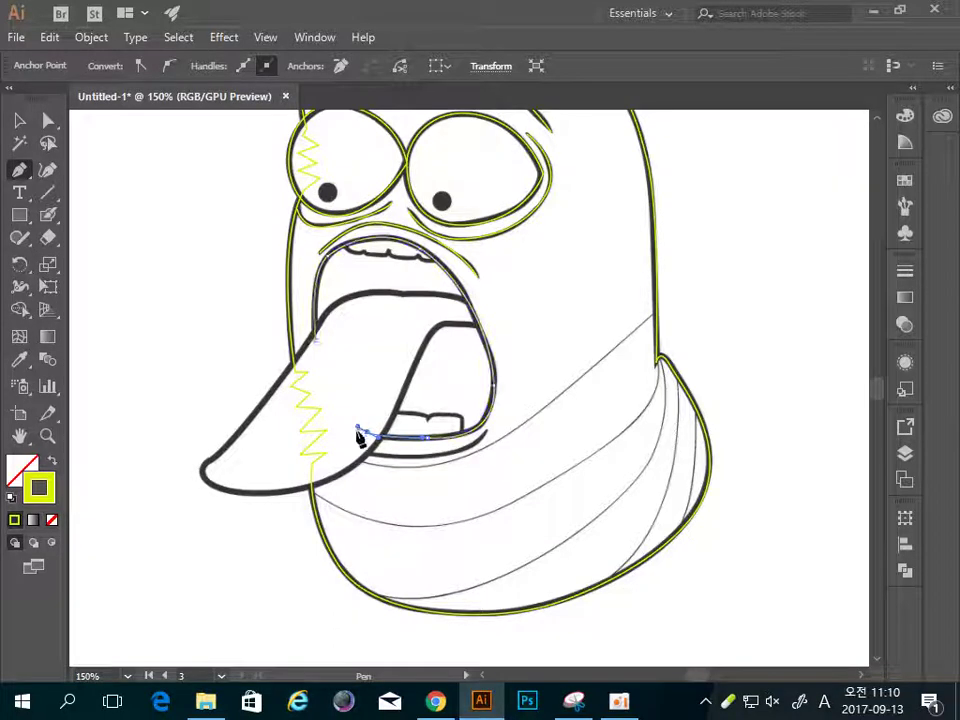
click(360, 428)
Zigzag the path up across the tongue and close it on the starting anchor
click(351, 421)
click(370, 410)
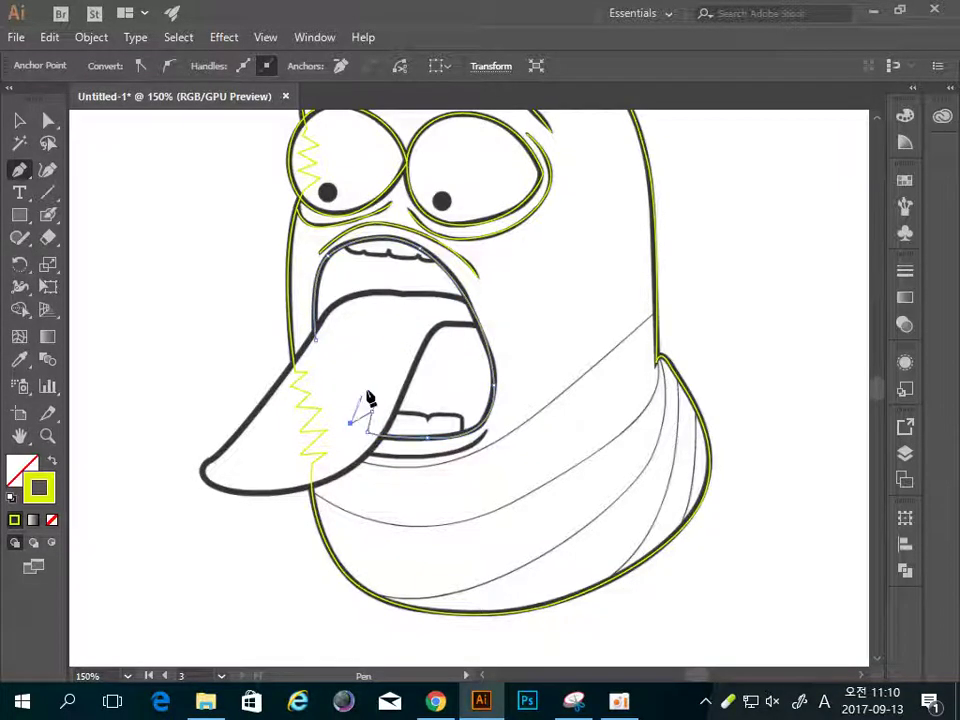
click(338, 393)
click(368, 388)
click(357, 366)
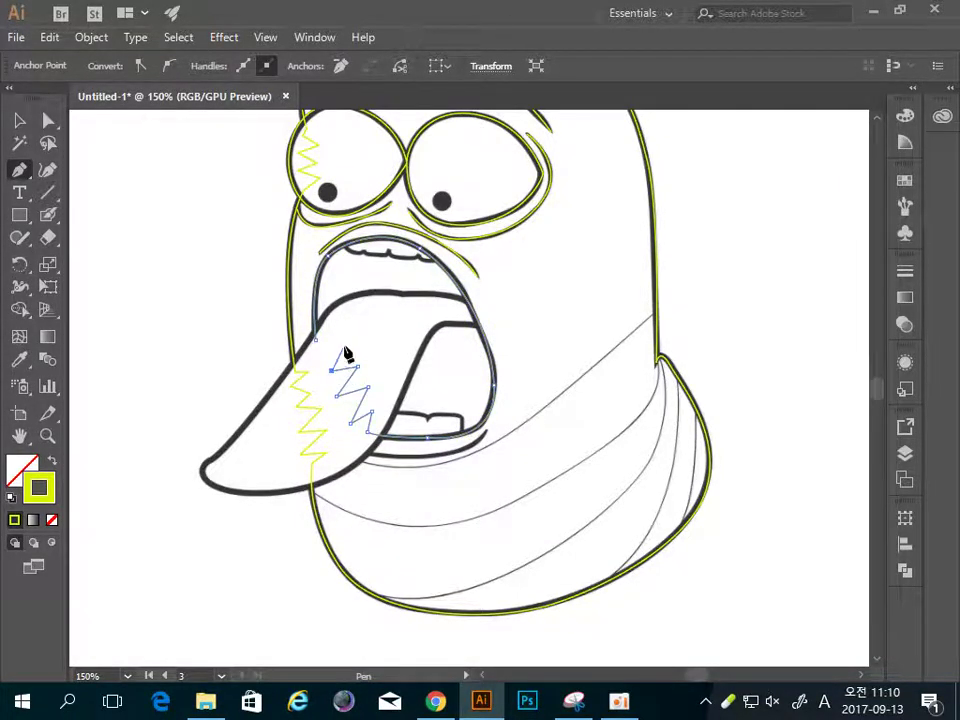
click(332, 366)
click(343, 346)
click(328, 339)
click(317, 340)
drag(563, 354, 636, 403)
ctrl+click(596, 351)
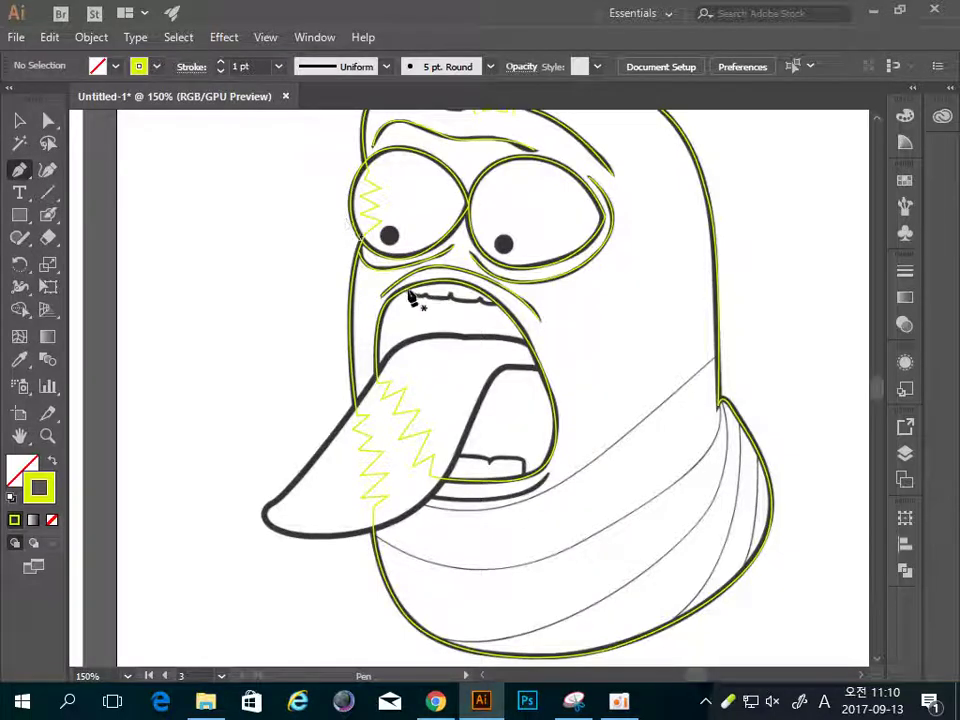
Zoom in on the mouth and start a tooth-line path along the inner upper lip, then discard it
key(z)
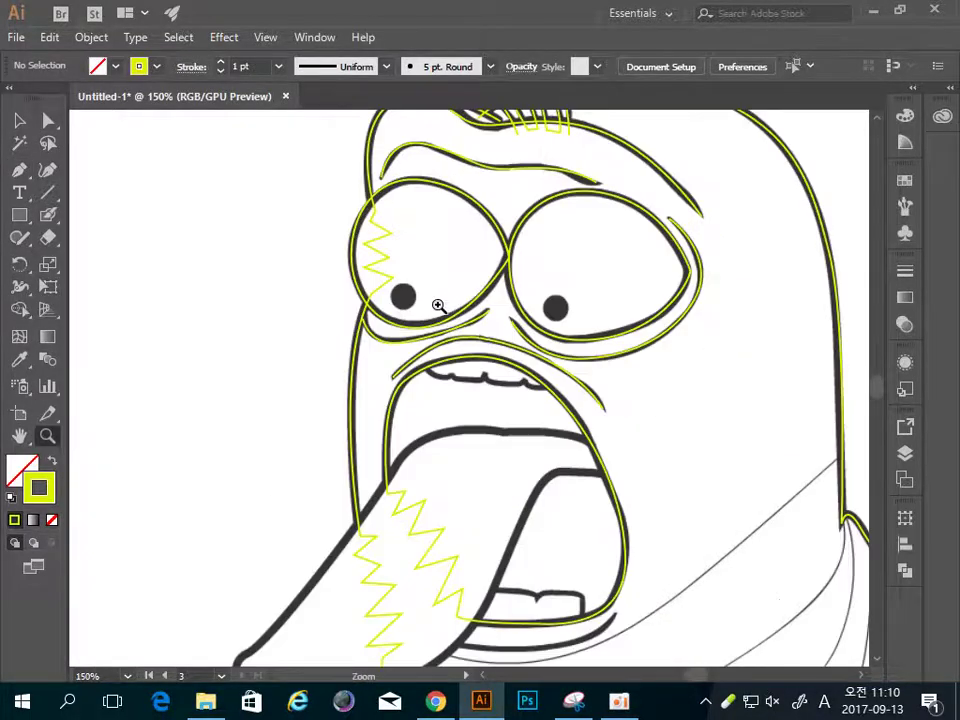
click(432, 306)
click(495, 388)
key(p)
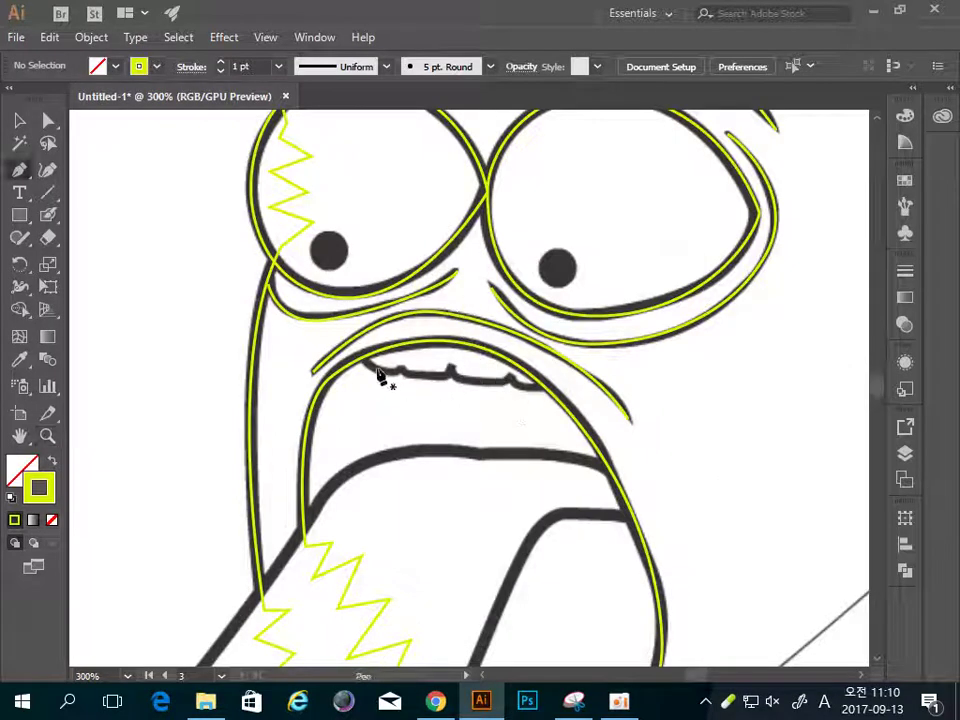
click(365, 363)
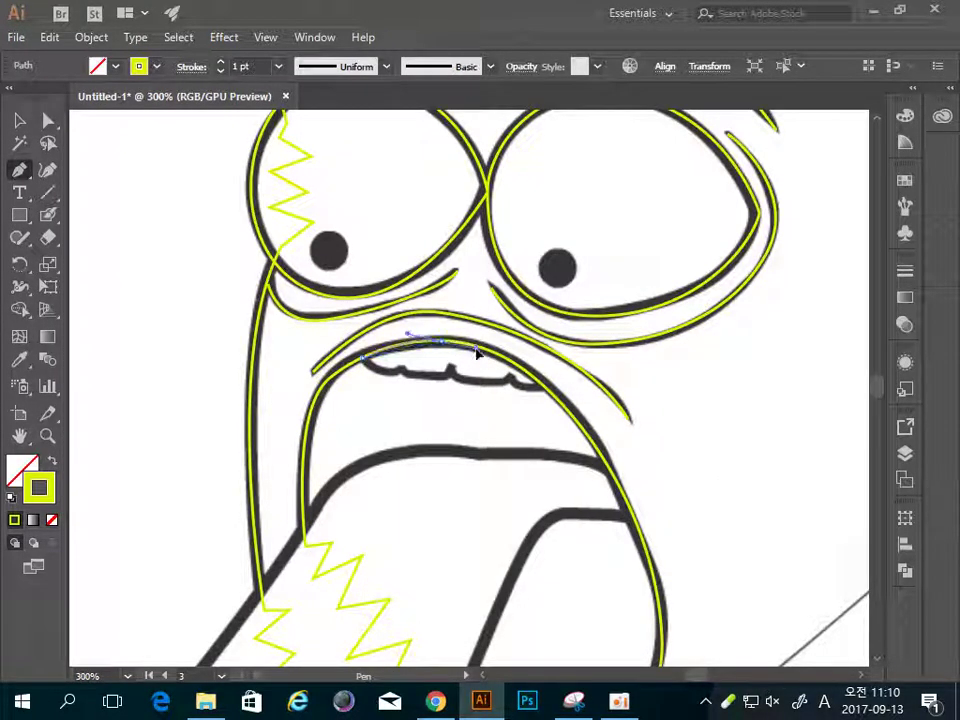
drag(440, 342, 480, 348)
drag(545, 390, 567, 418)
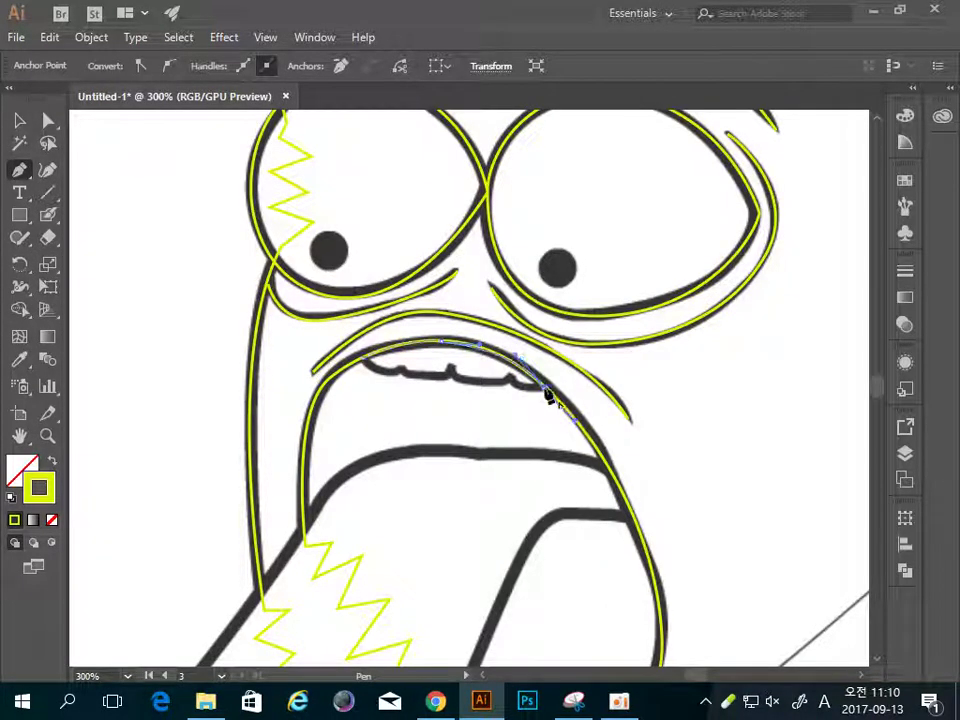
click(546, 391)
click(514, 380)
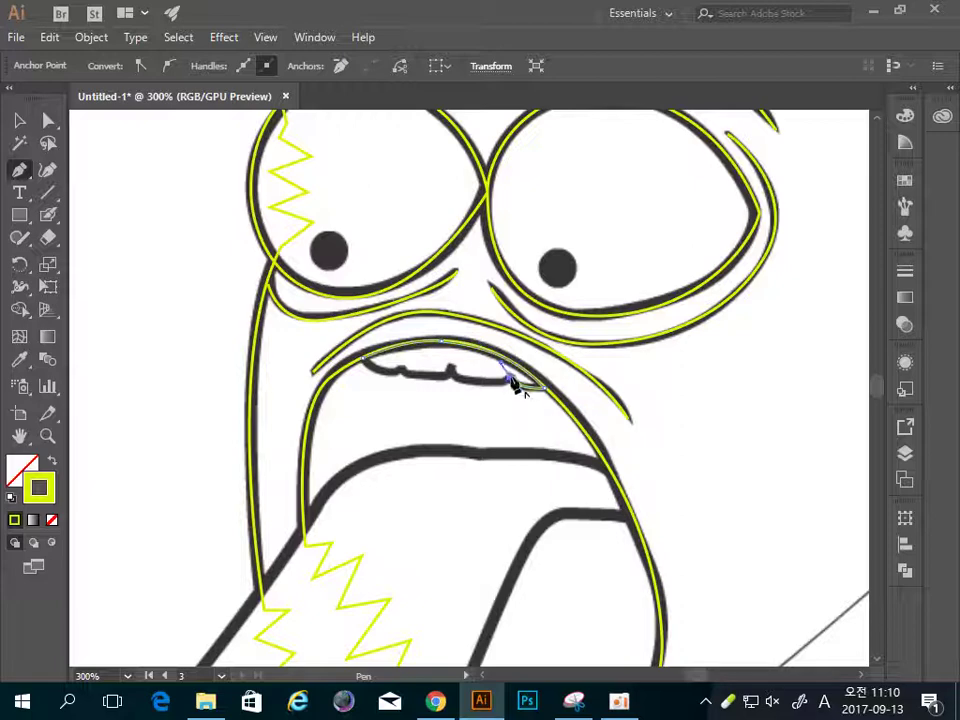
drag(450, 373, 430, 343)
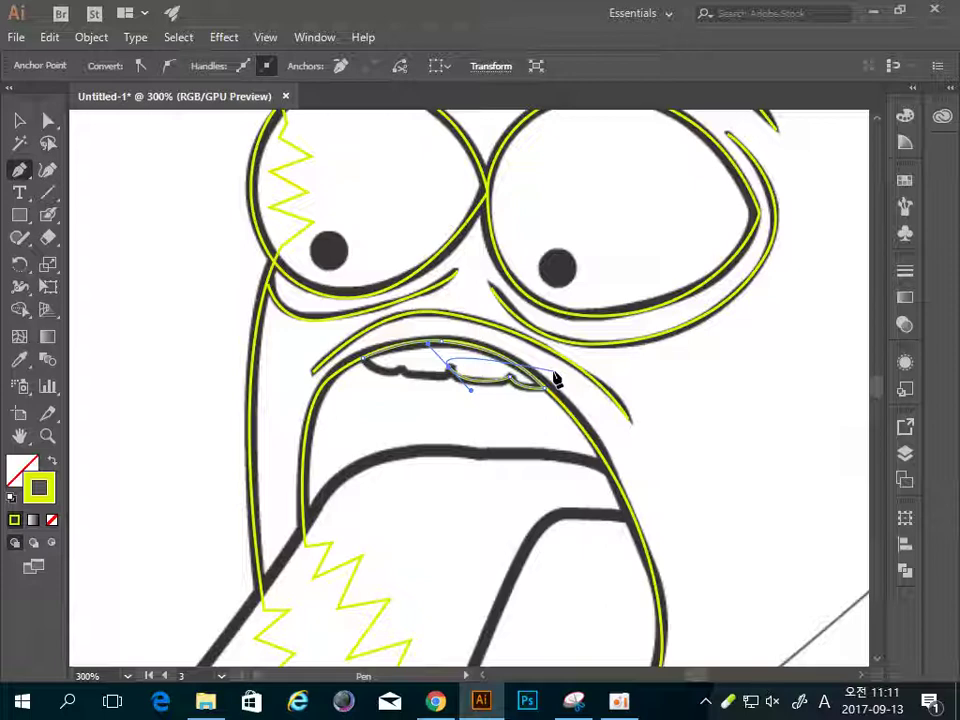
ctrl+click(490, 506)
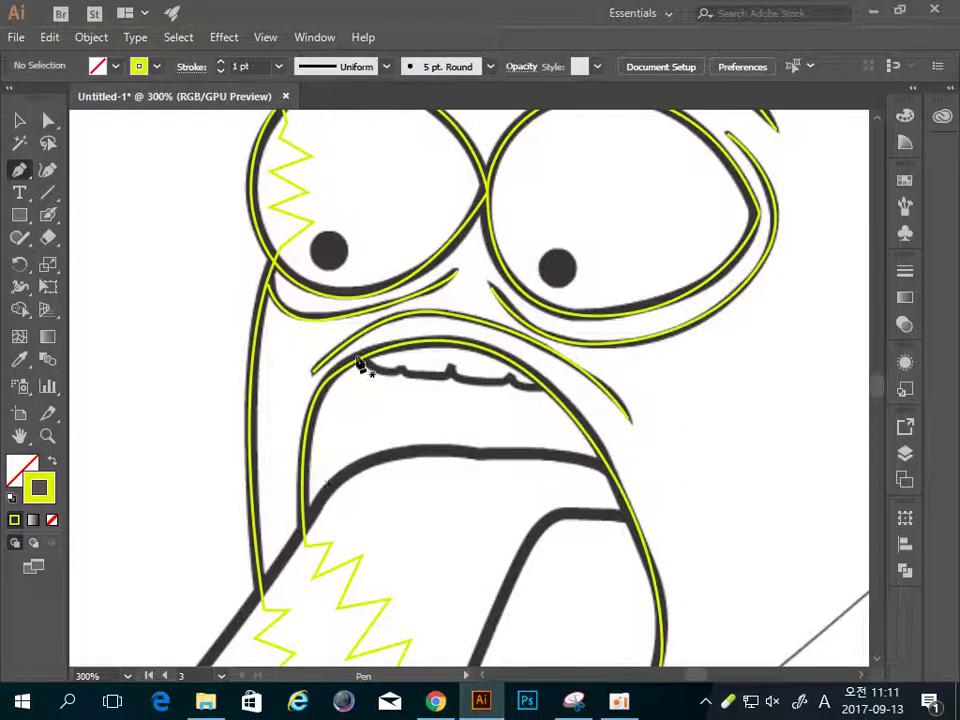
Trace the ragged tooth line from the upper lip's left end, across each tooth bump, to the right end
click(358, 346)
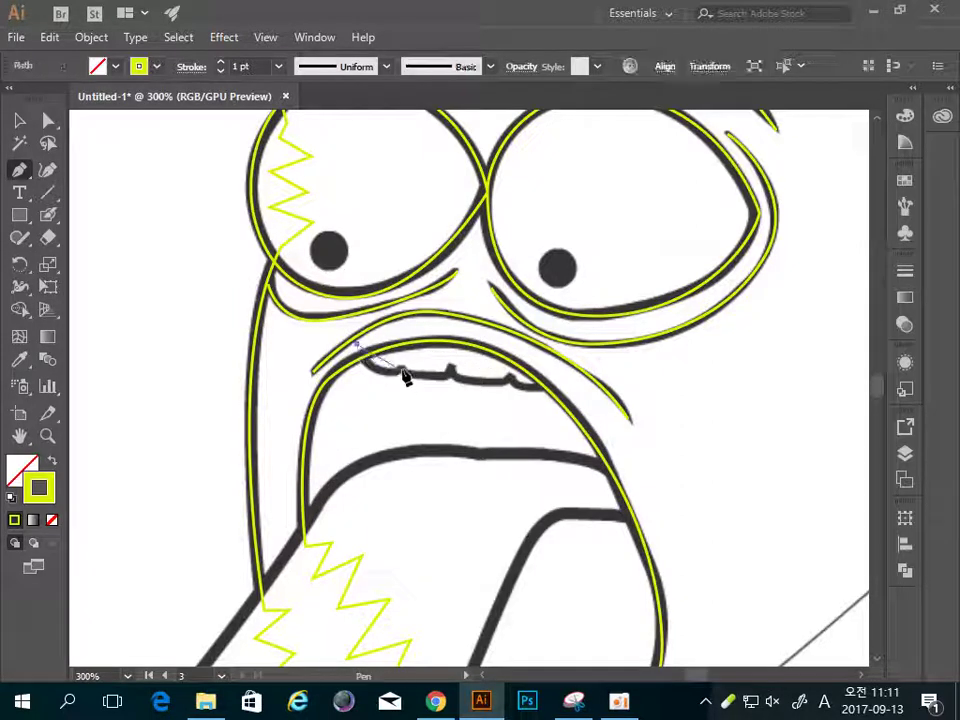
drag(402, 371, 433, 352)
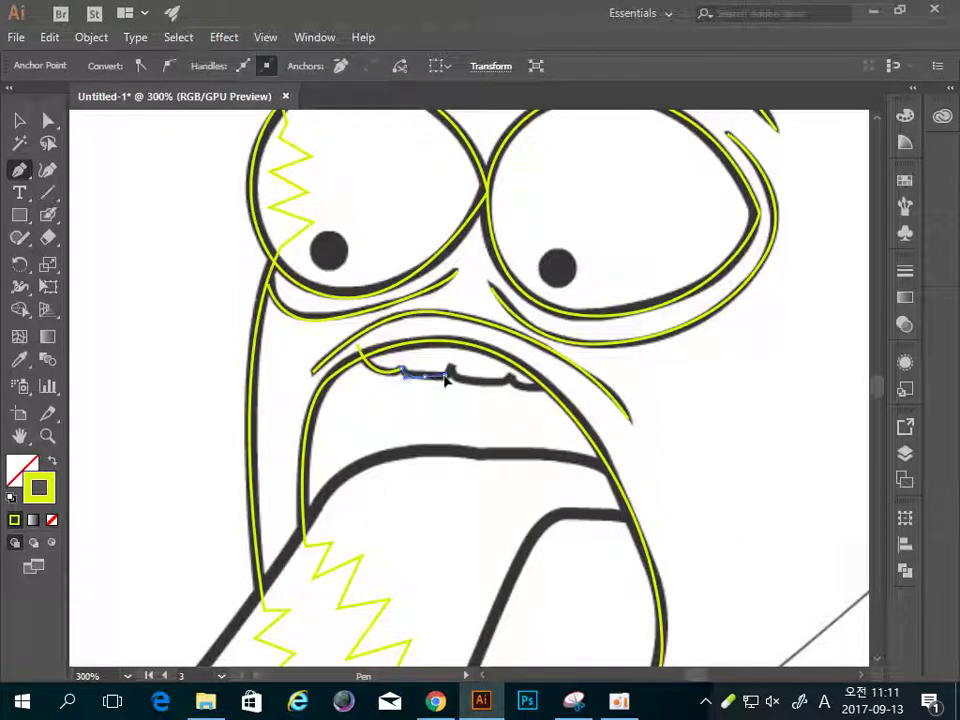
click(450, 375)
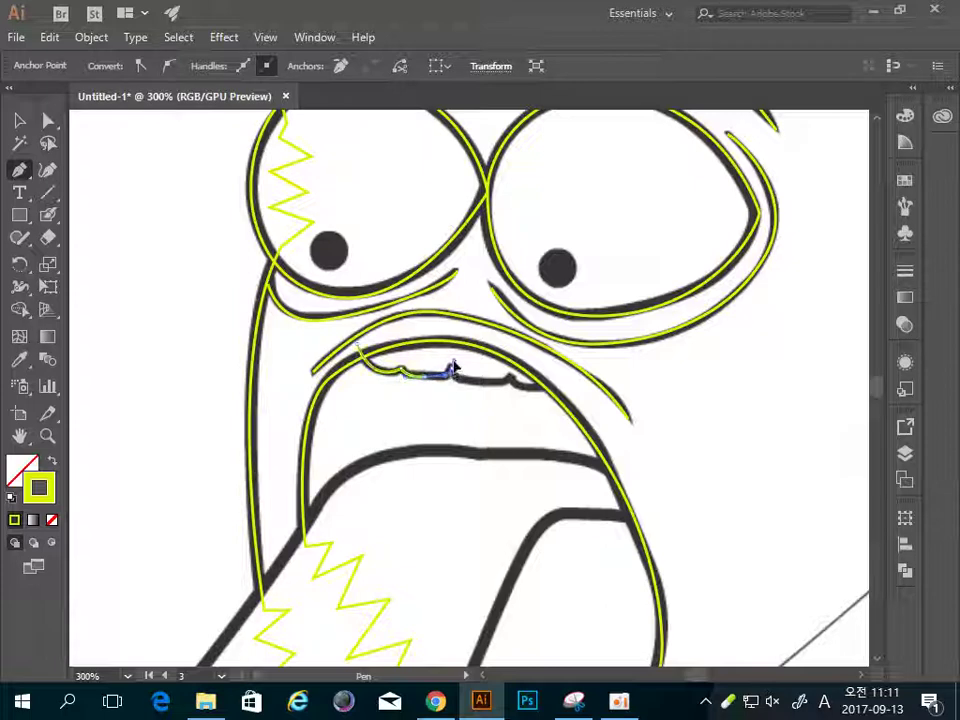
drag(452, 368, 457, 373)
click(499, 382)
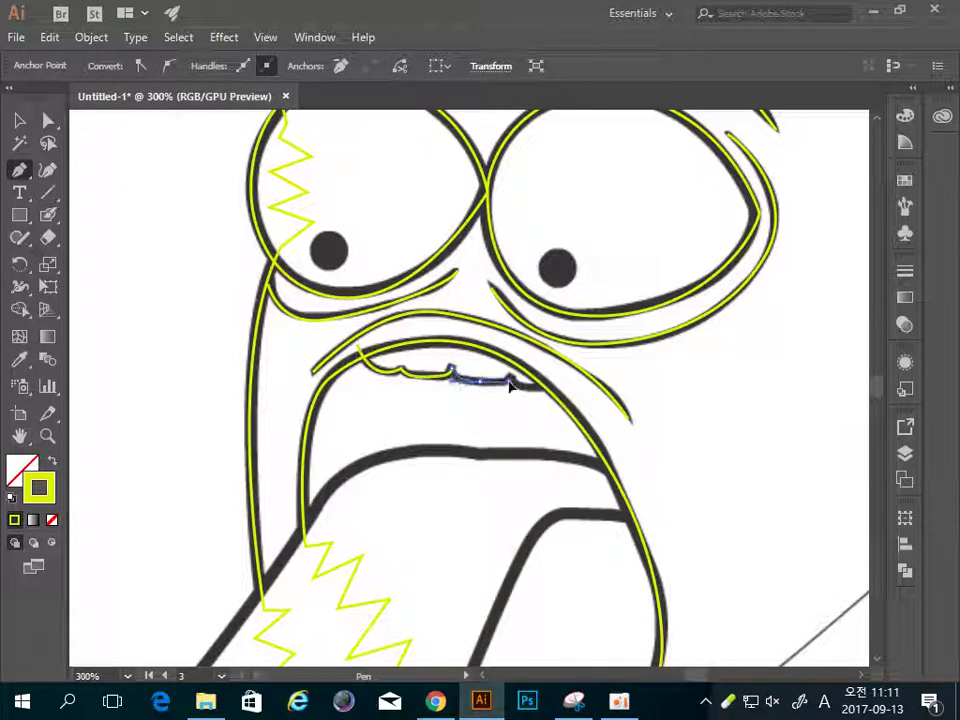
click(510, 386)
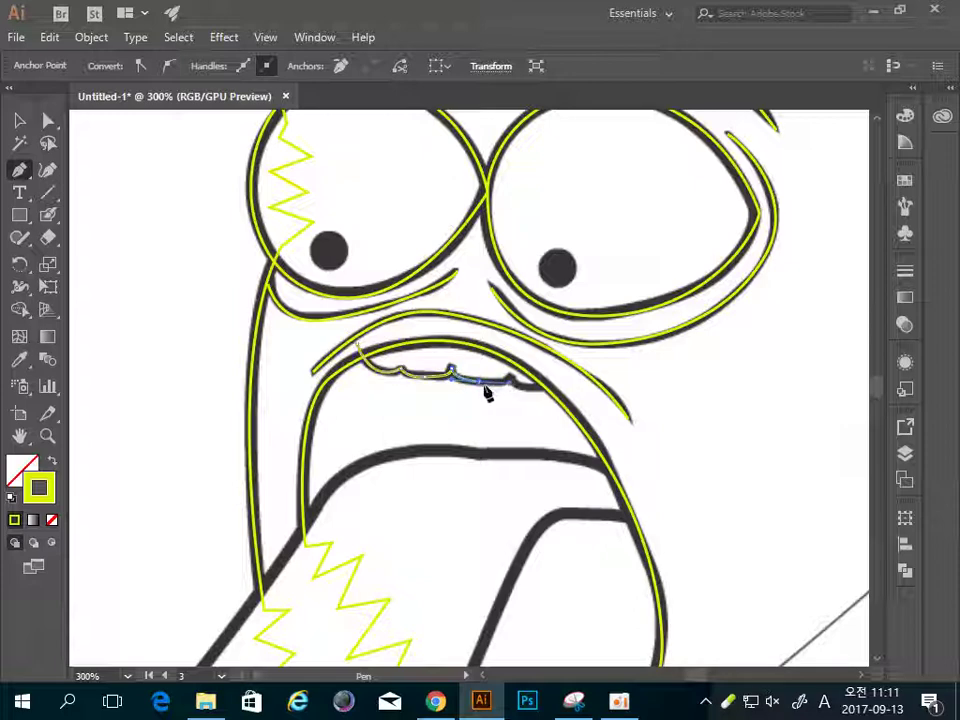
click(549, 393)
drag(552, 386, 597, 378)
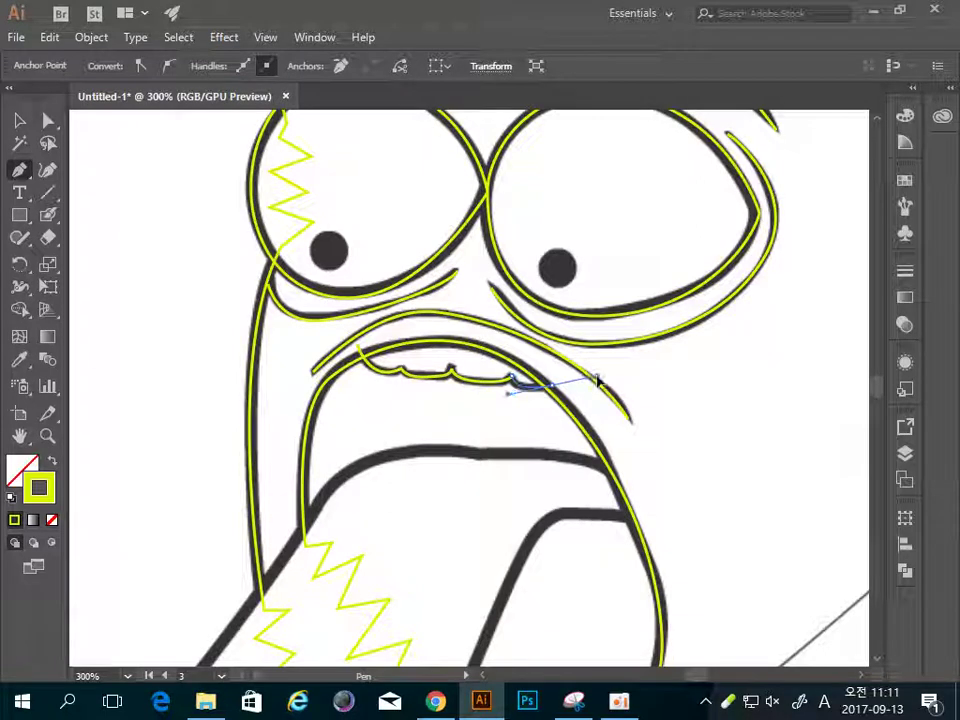
click(552, 386)
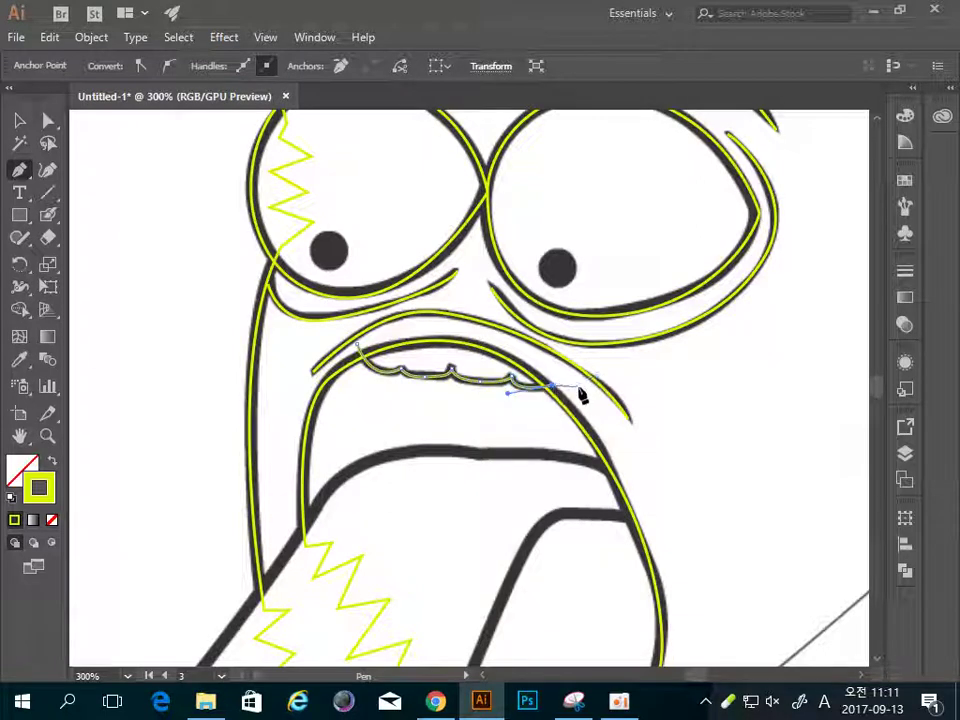
click(584, 400)
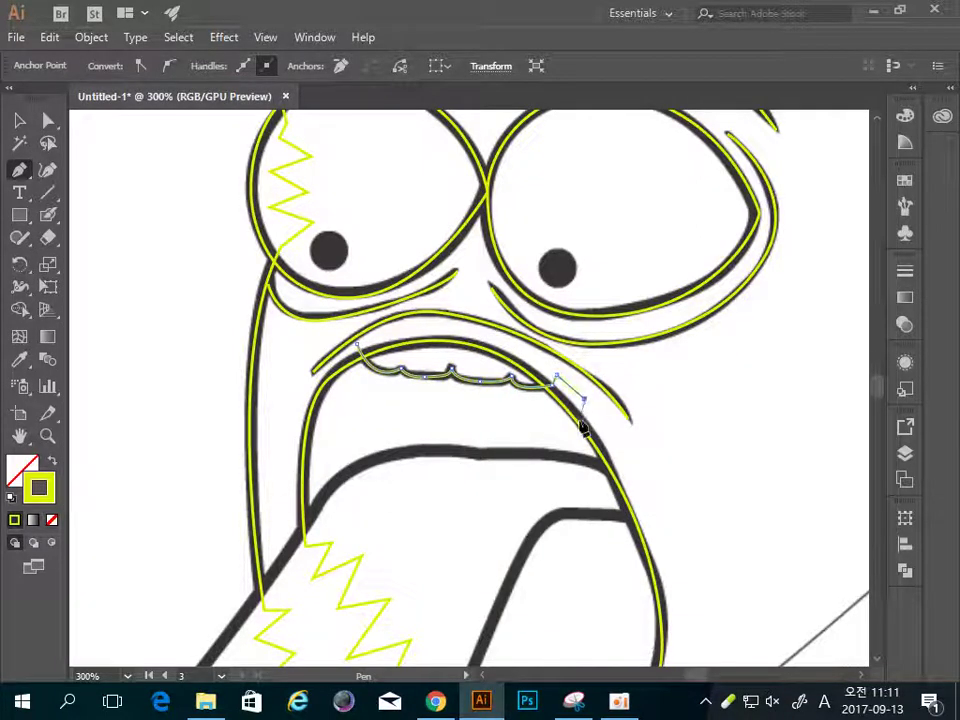
ctrl+click(609, 429)
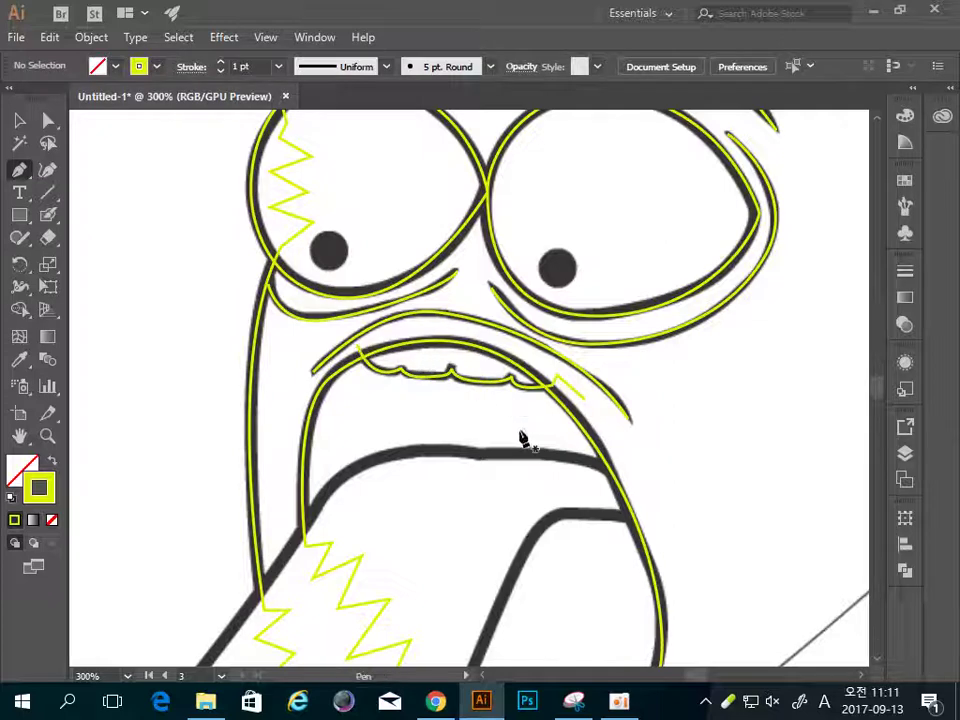
Start the tongue path along its top edge and upper left, undoing the misplaced lower anchors
mouse_move(573, 506)
mouse_down()
mouse_move(516, 249)
mouse_move(551, 306)
mouse_up()
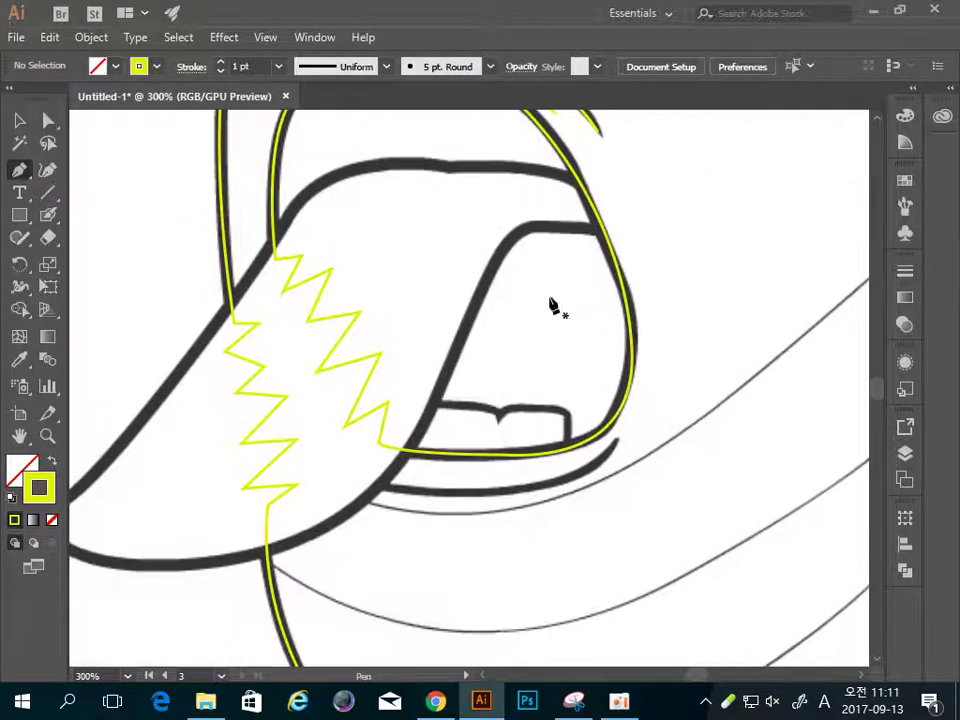
drag(670, 317, 719, 324)
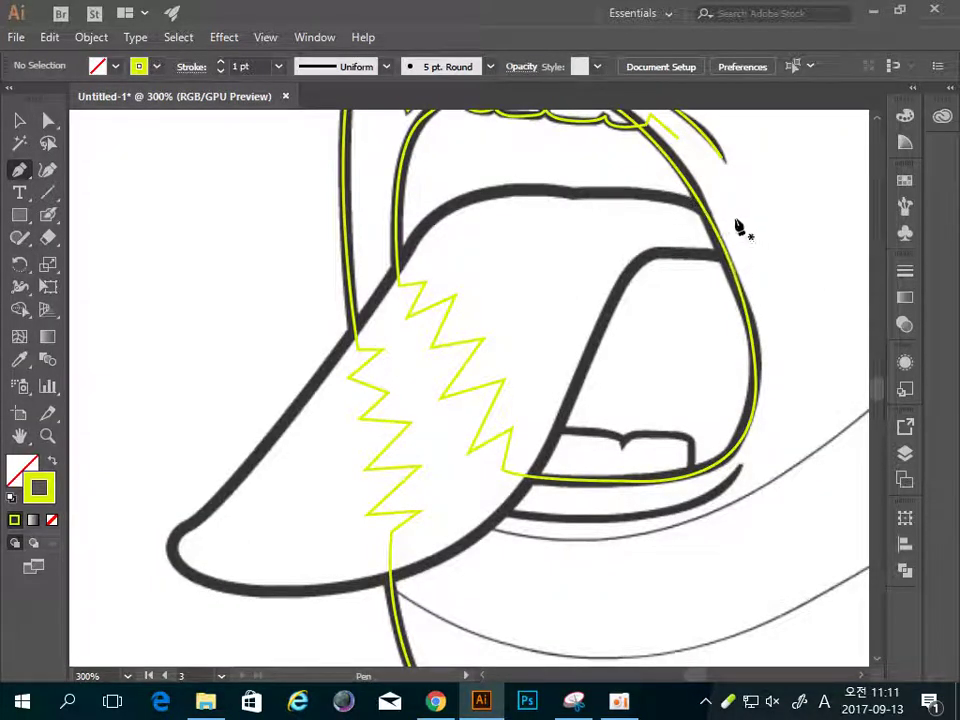
click(730, 214)
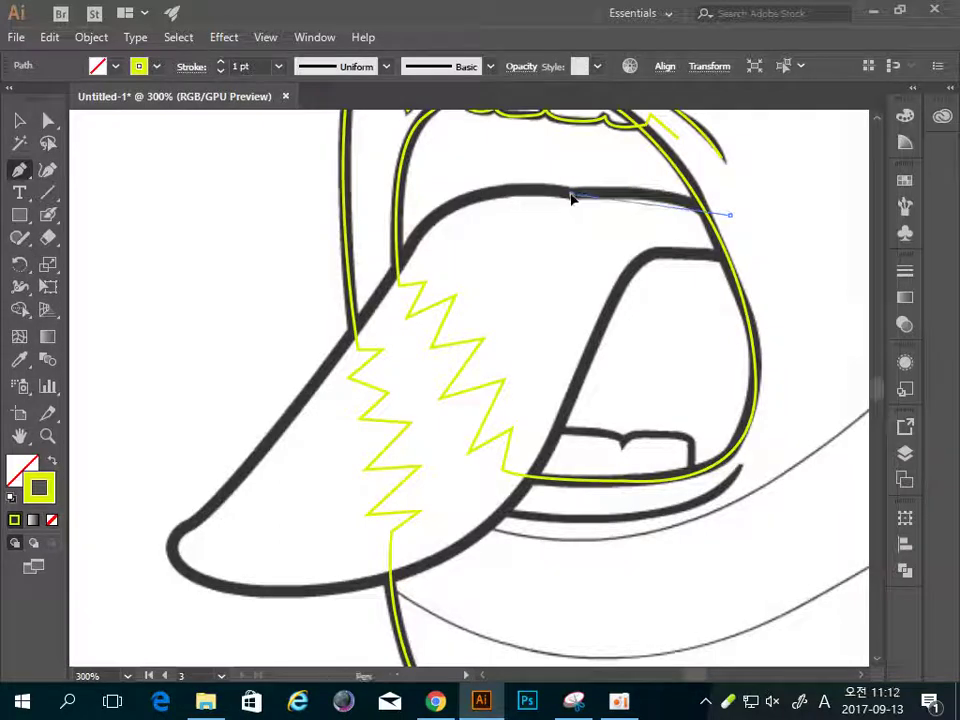
drag(572, 193, 490, 211)
click(572, 196)
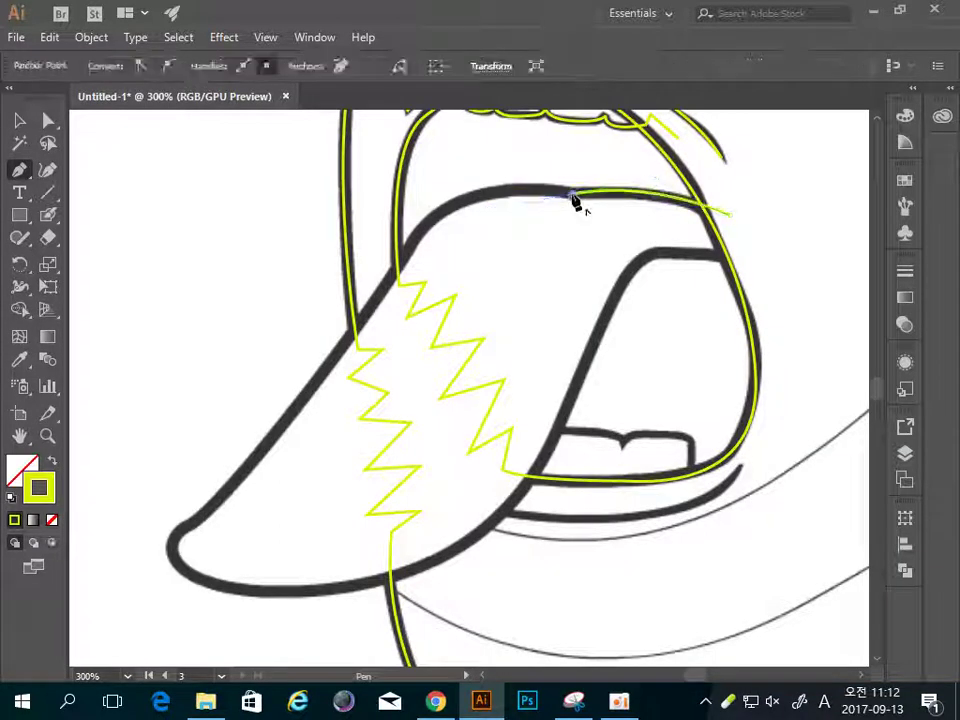
drag(433, 214, 398, 254)
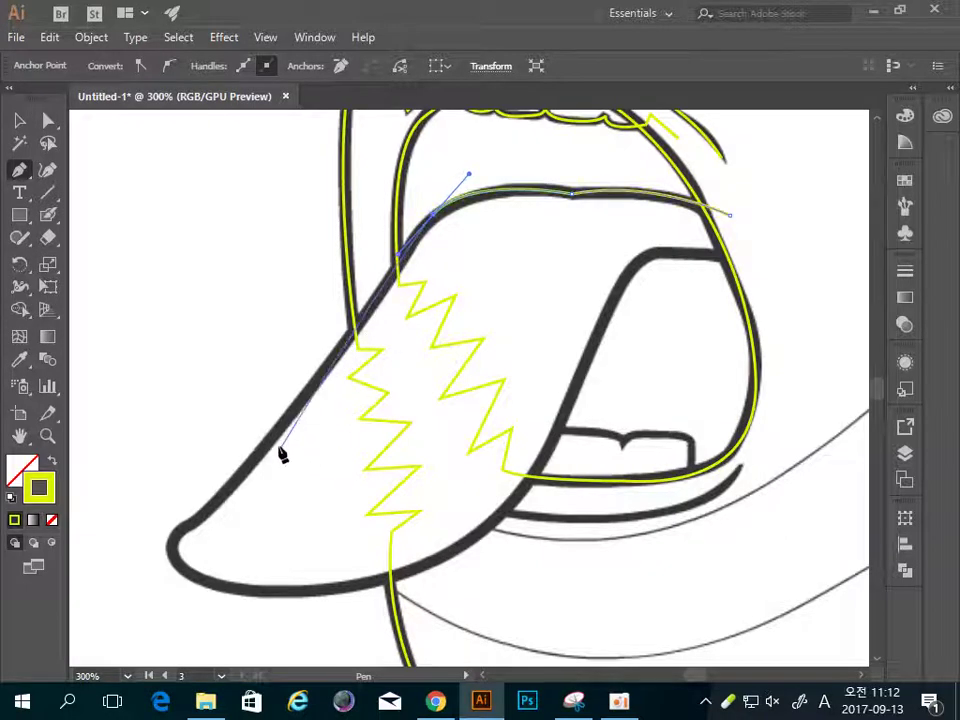
click(251, 465)
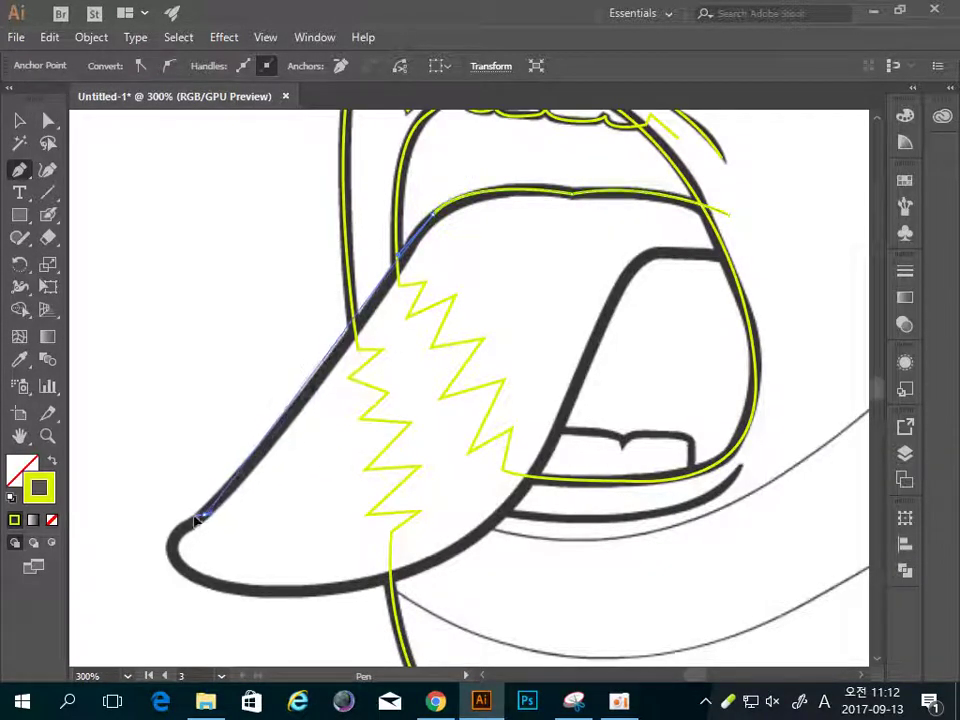
drag(171, 524, 150, 566)
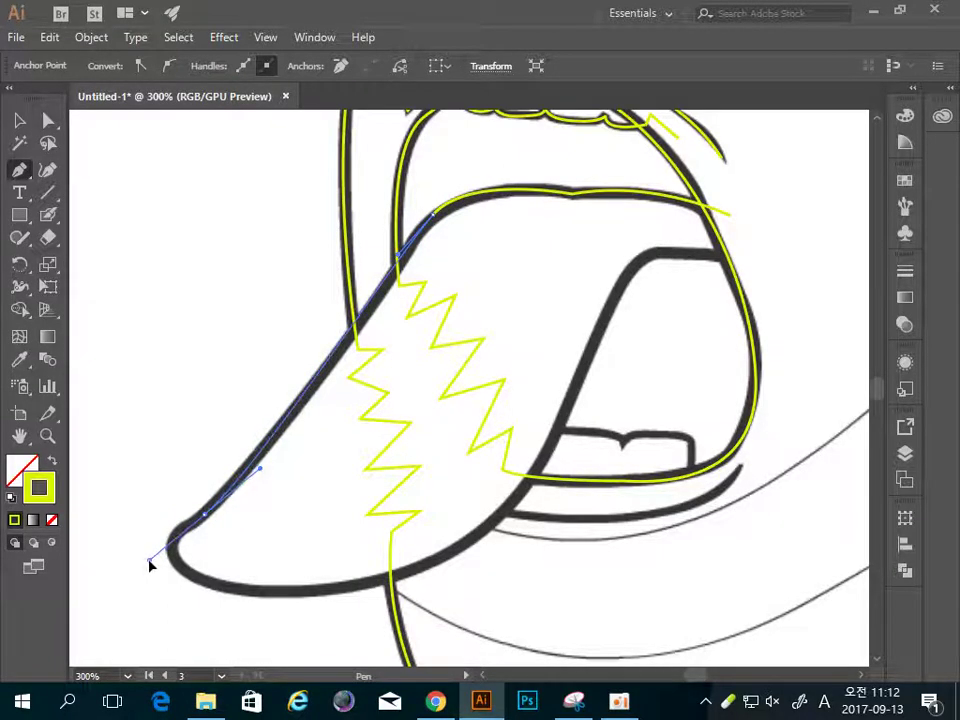
click(246, 597)
key(ctrl+z)
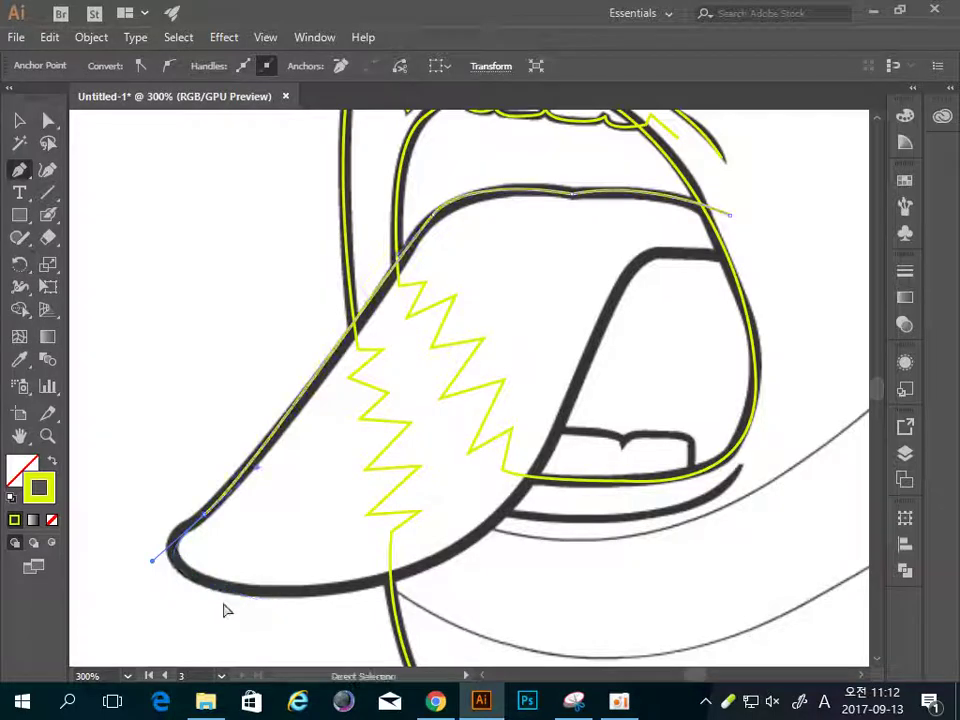
click(179, 567)
key(ctrl+z)
key(ctrl+z)
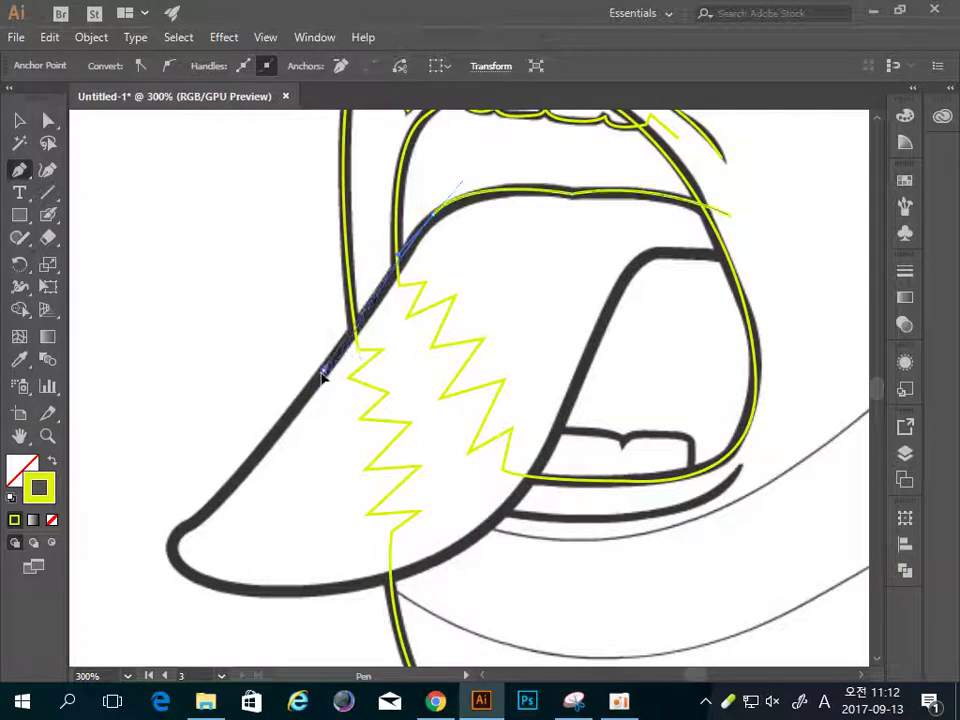
Continue the tongue outline down its left edge, around the tip, along the underside and up the right edge
click(302, 400)
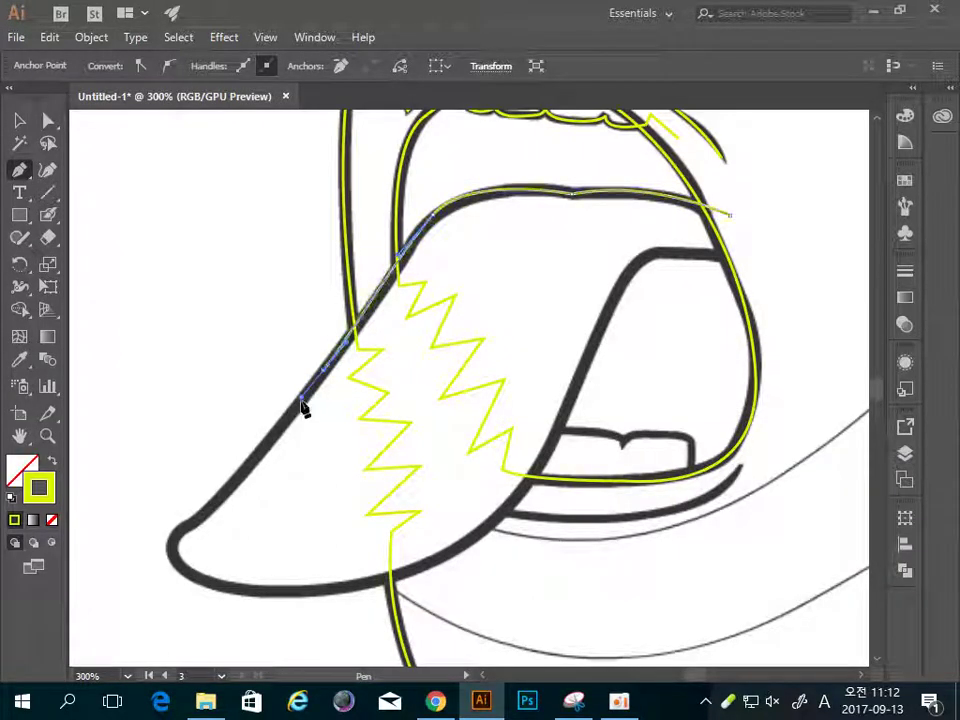
drag(201, 517, 172, 540)
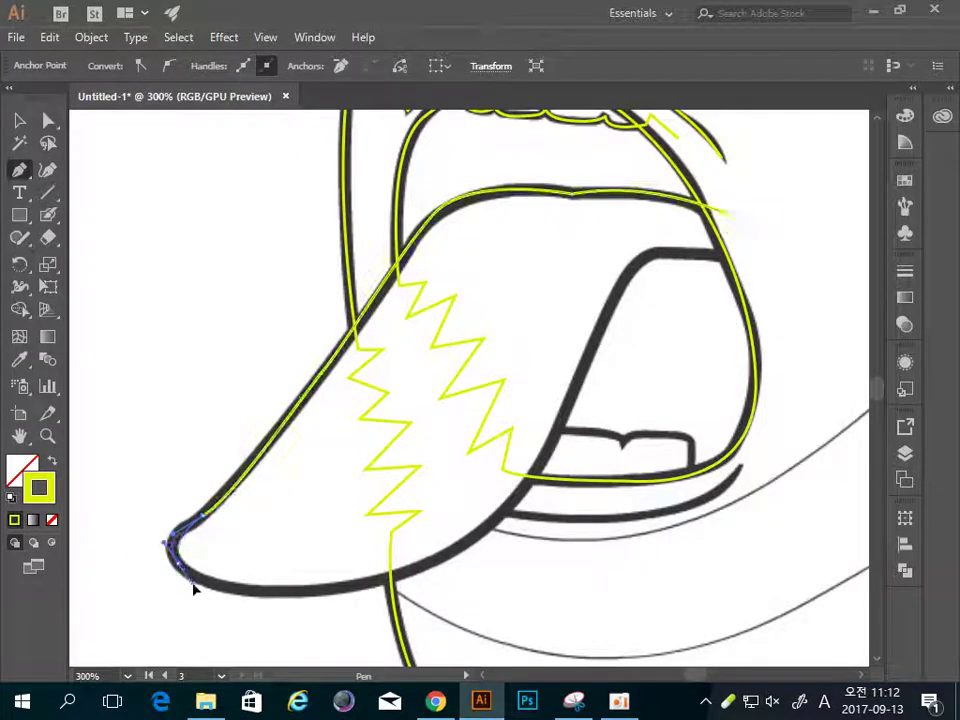
mouse_move(195, 588)
mouse_down()
mouse_move(318, 600)
mouse_move(325, 592)
mouse_up()
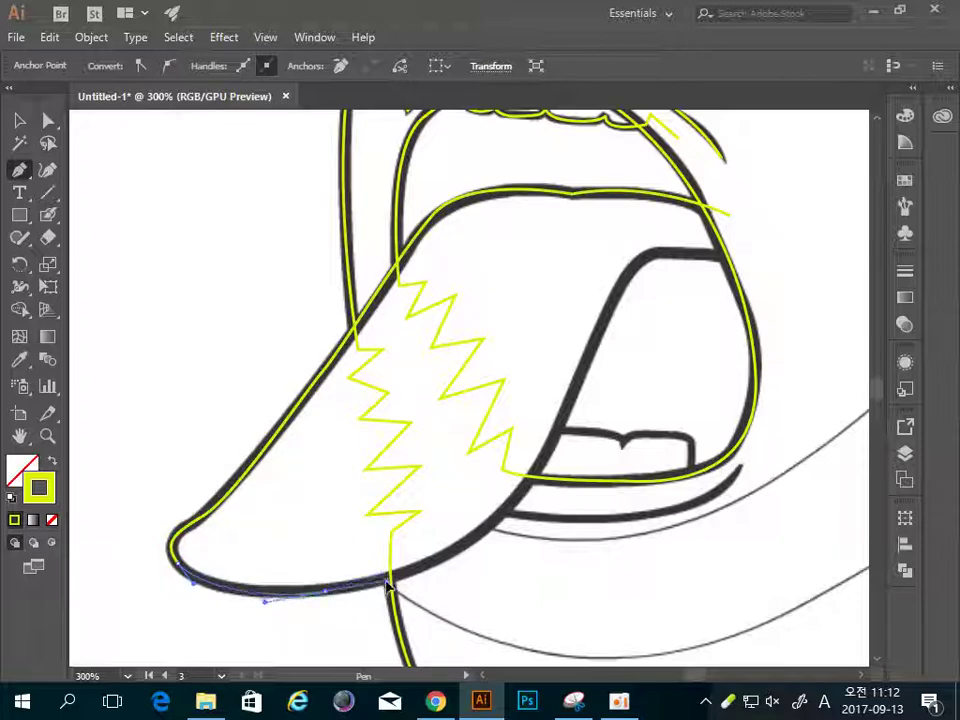
mouse_move(388, 585)
mouse_down()
mouse_move(530, 486)
mouse_move(567, 445)
mouse_up()
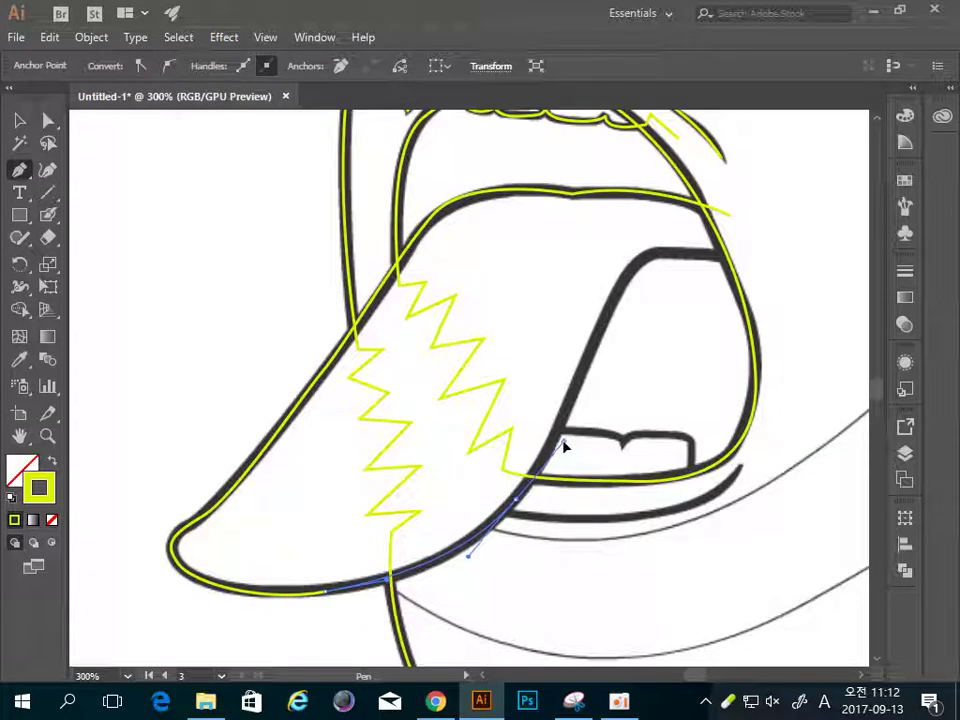
drag(646, 261, 688, 248)
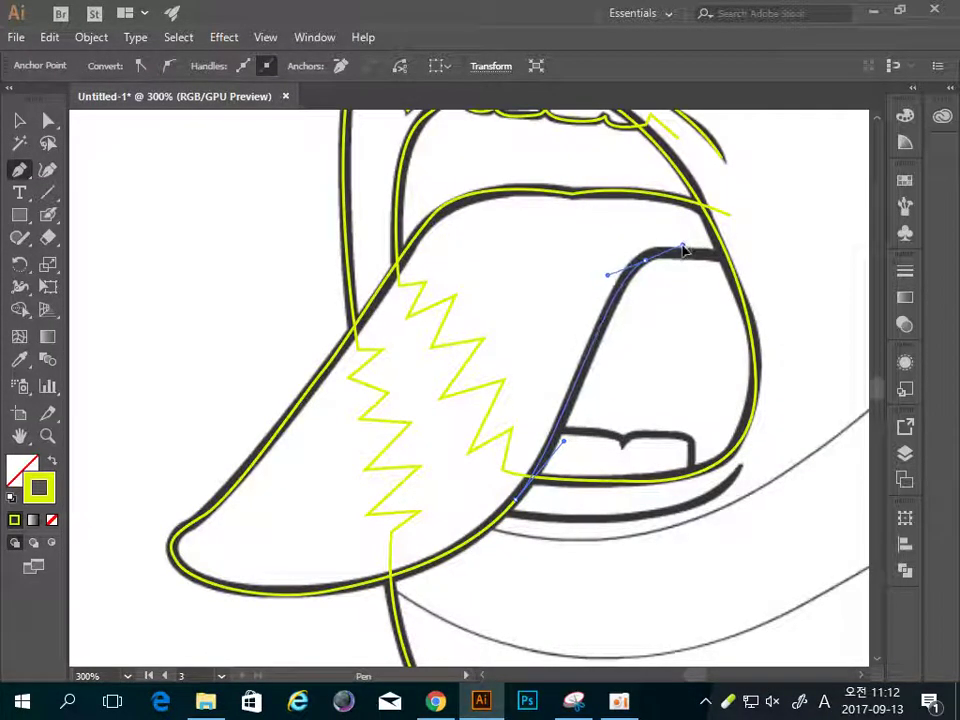
drag(688, 248, 682, 246)
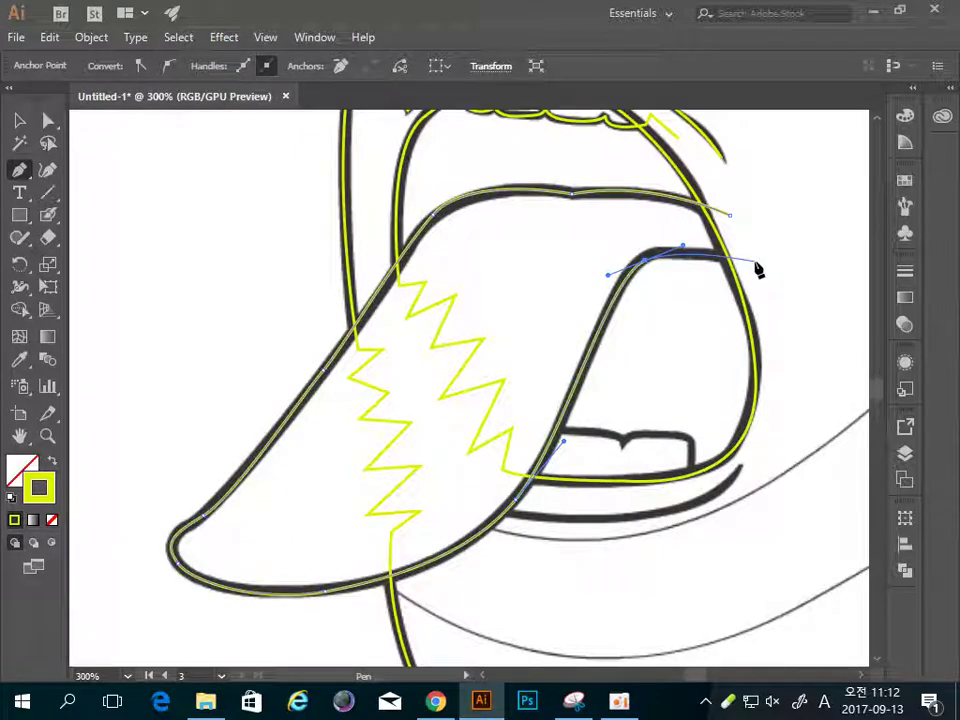
mouse_move(756, 265)
mouse_down()
mouse_move(797, 277)
mouse_move(790, 271)
mouse_up()
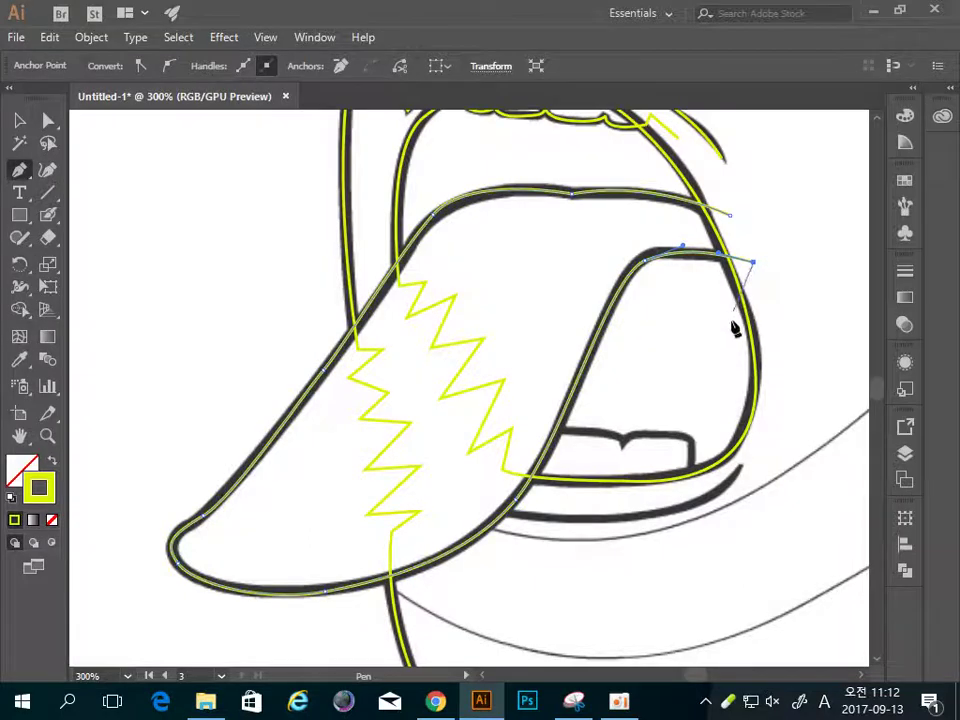
key(v)
click(806, 356)
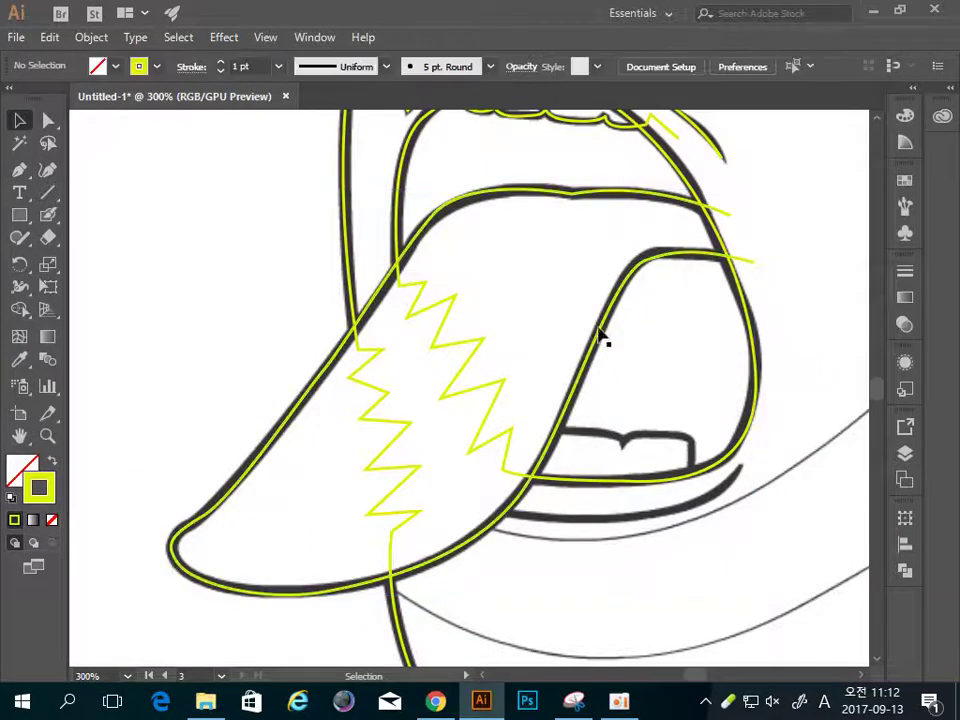
Trace the lower teeth line from the gum, left along the teeth edge, ending in a curve inside the tongue
scroll(608, 262, down, 2)
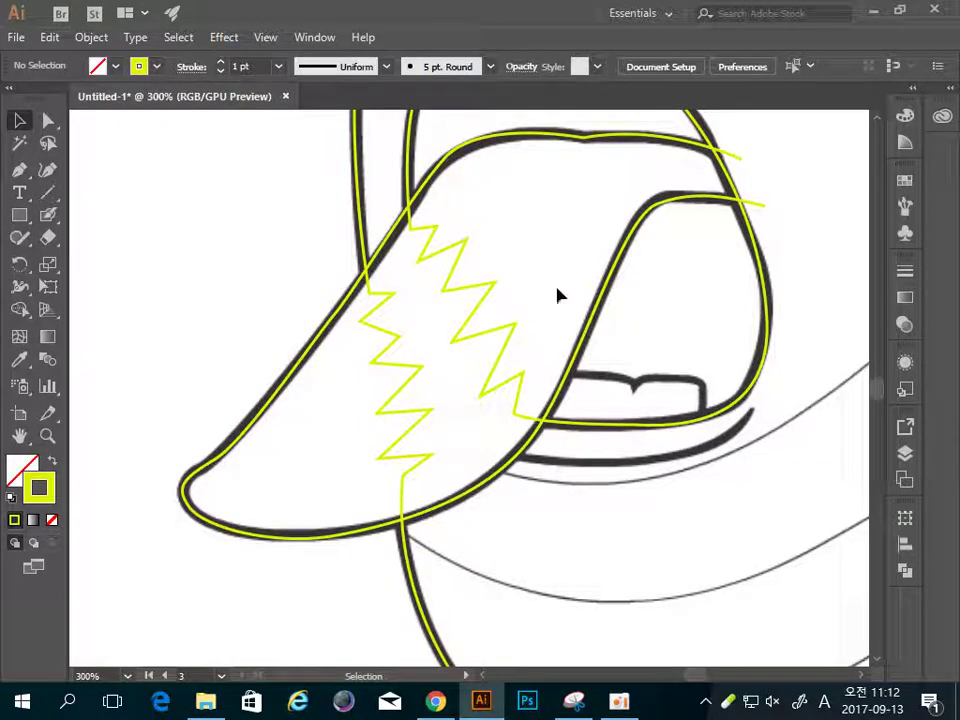
key(p)
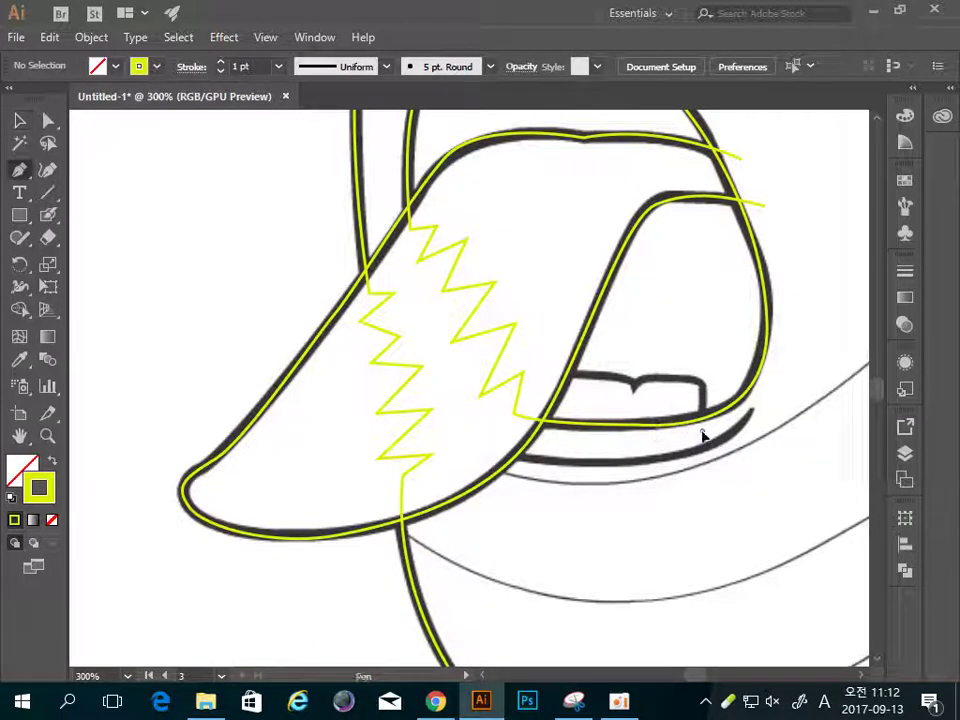
click(701, 428)
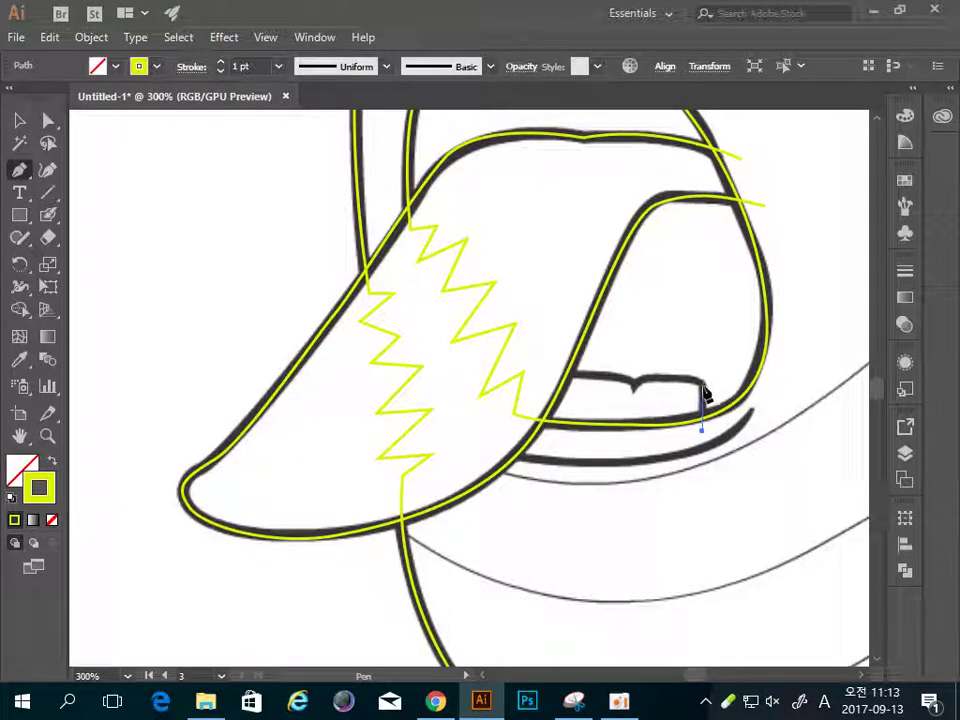
click(703, 387)
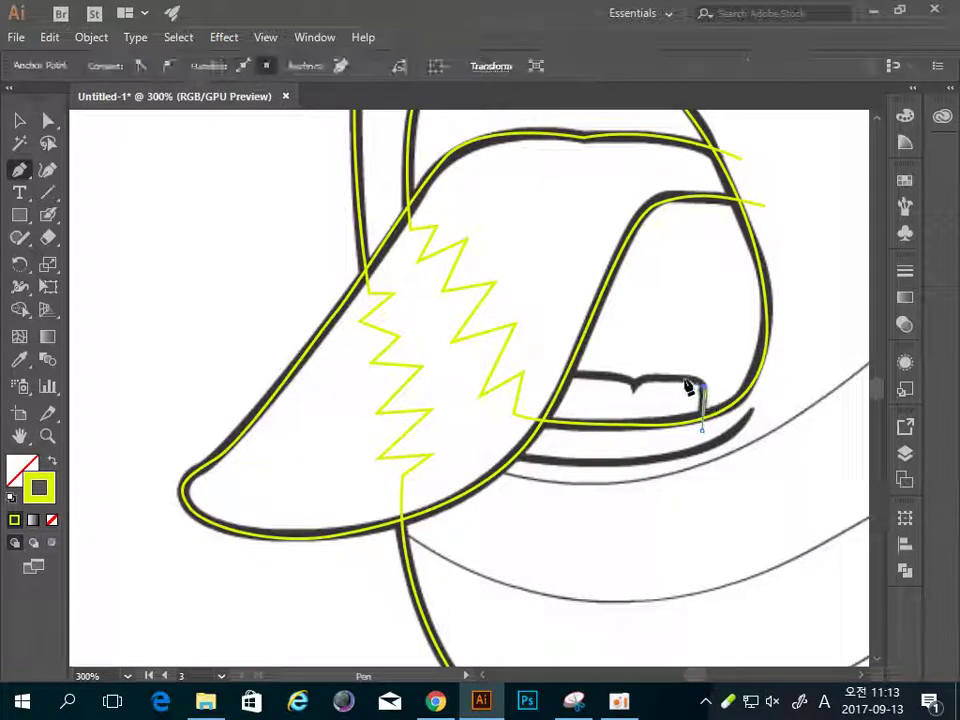
click(634, 388)
click(634, 390)
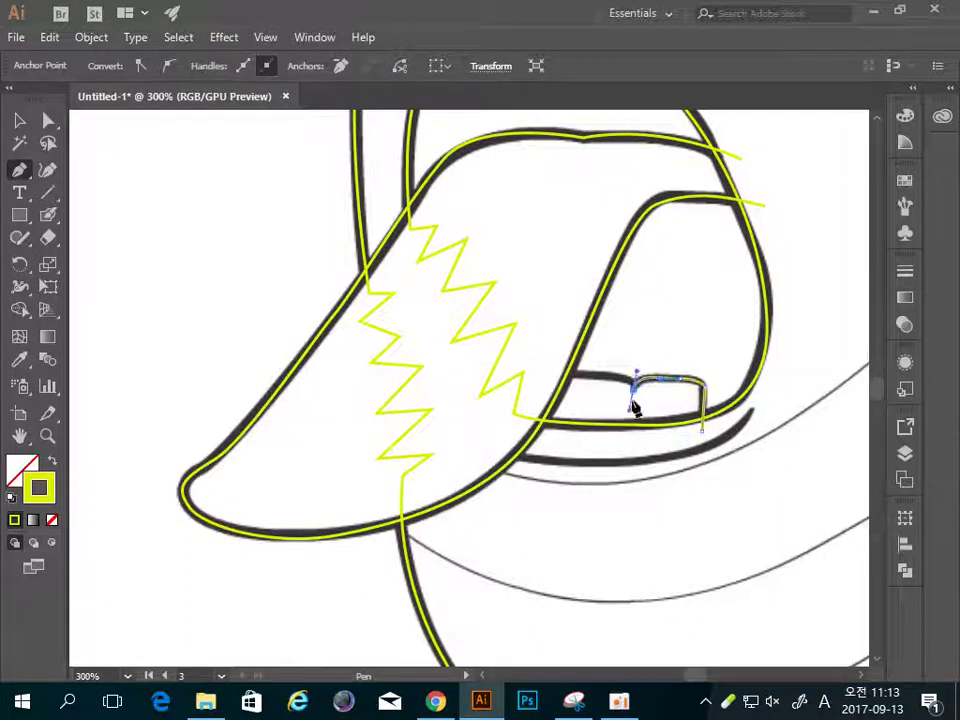
click(566, 381)
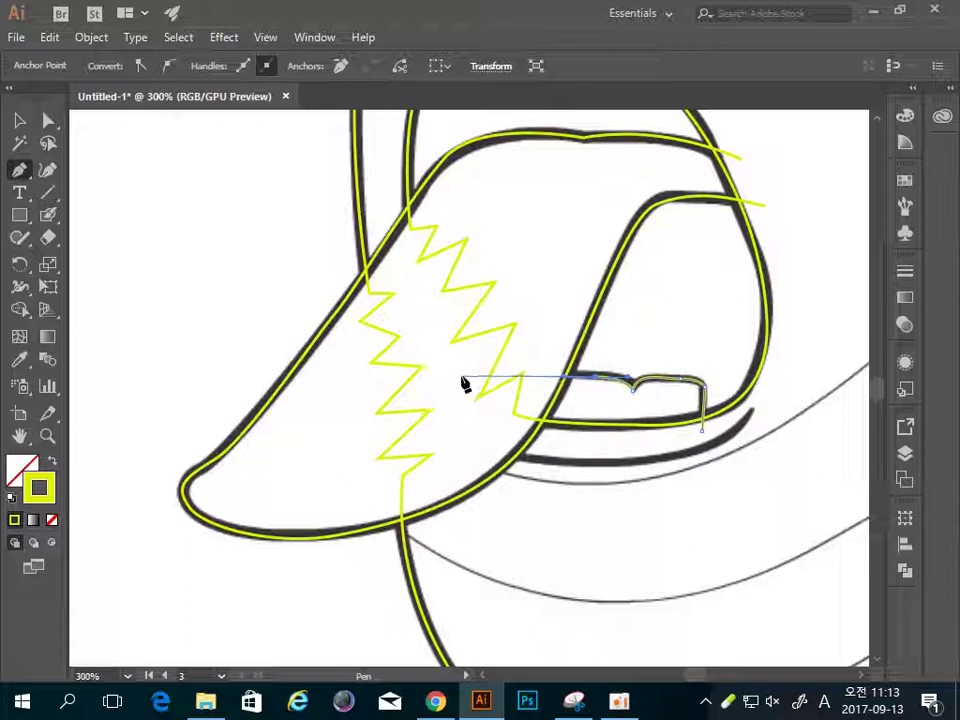
drag(461, 376, 448, 363)
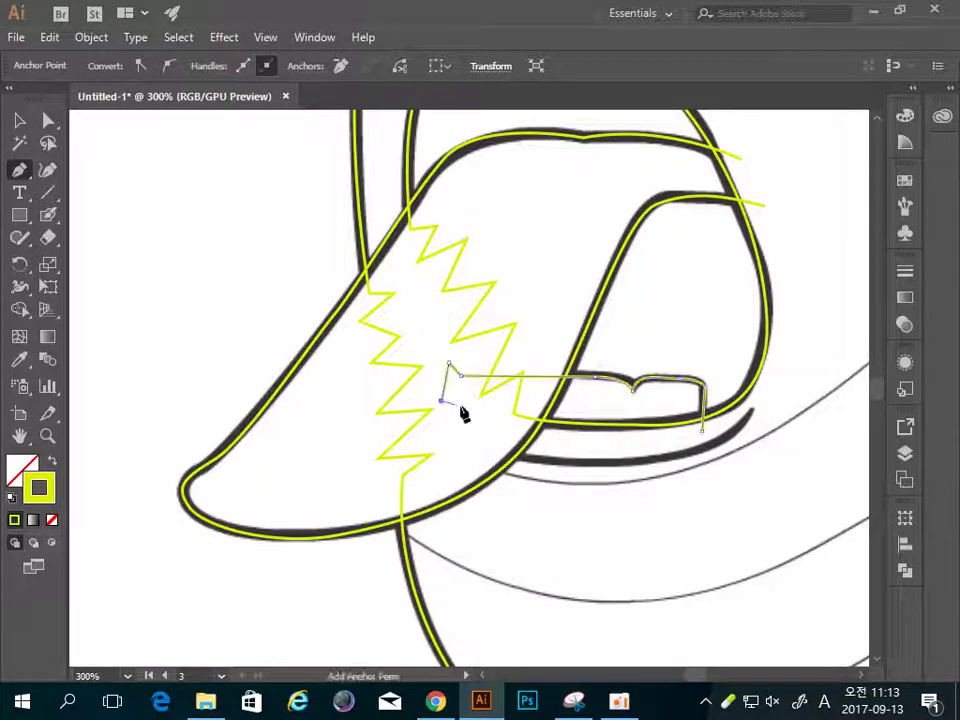
key(v)
click(805, 340)
drag(814, 264, 713, 368)
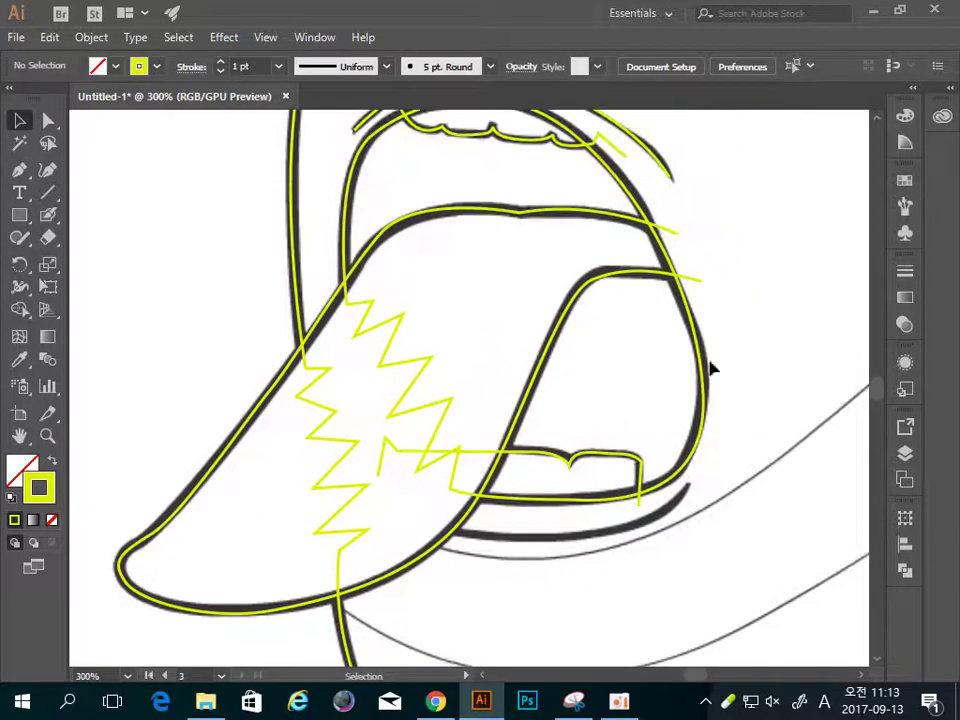
Draw a curve from below the teeth's right end along the lower lip toward the tongue, then zoom out to 150%
key(z)
alt+click(555, 422)
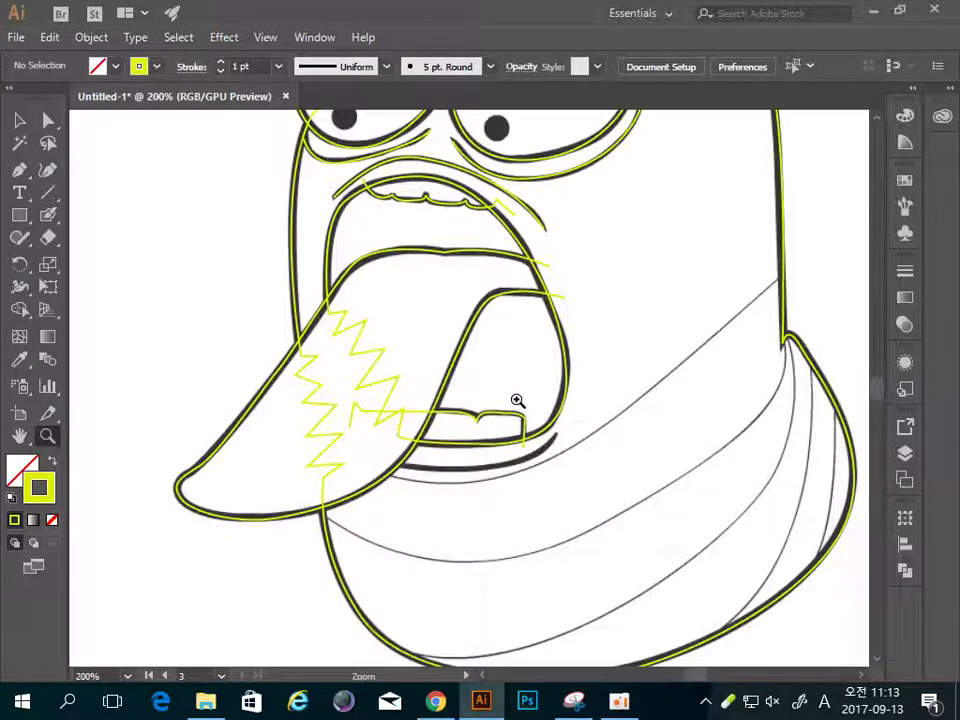
drag(517, 400, 530, 355)
key(p)
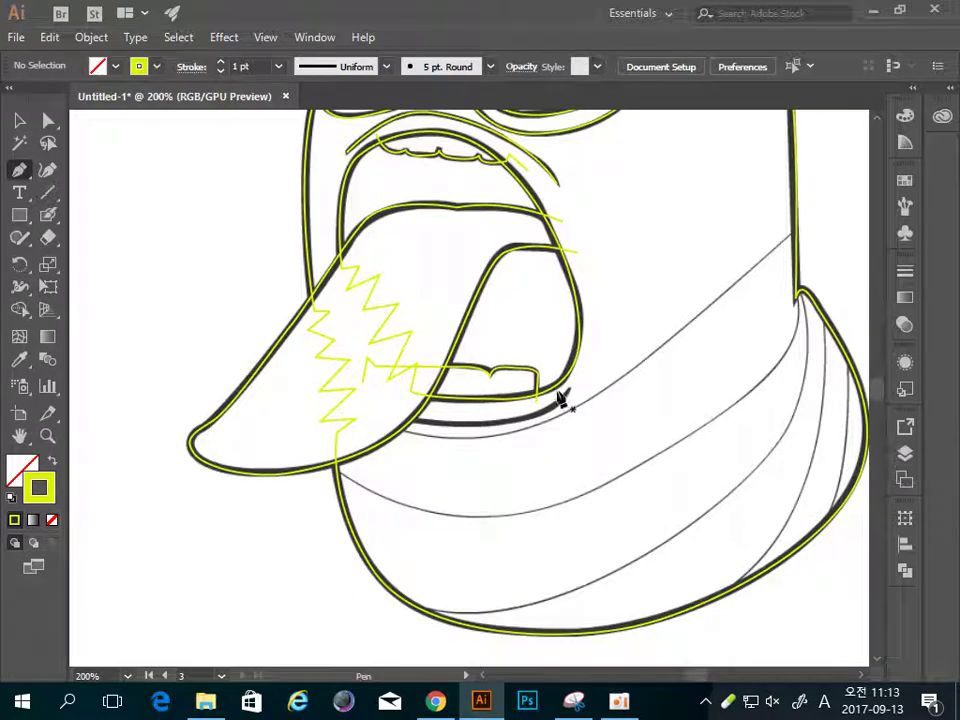
click(570, 391)
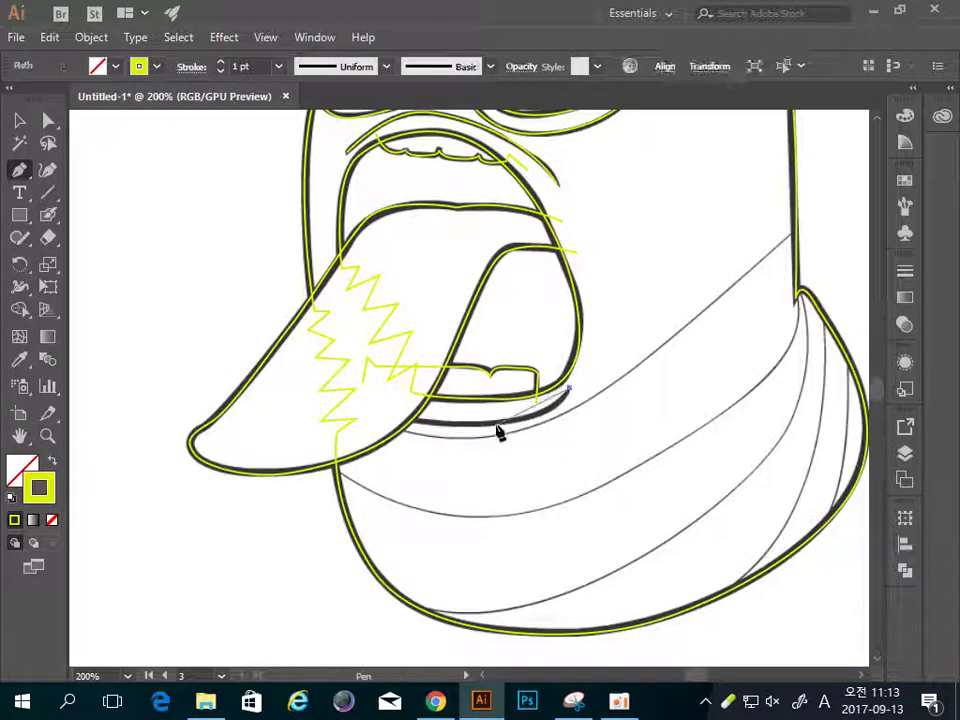
drag(502, 427, 435, 435)
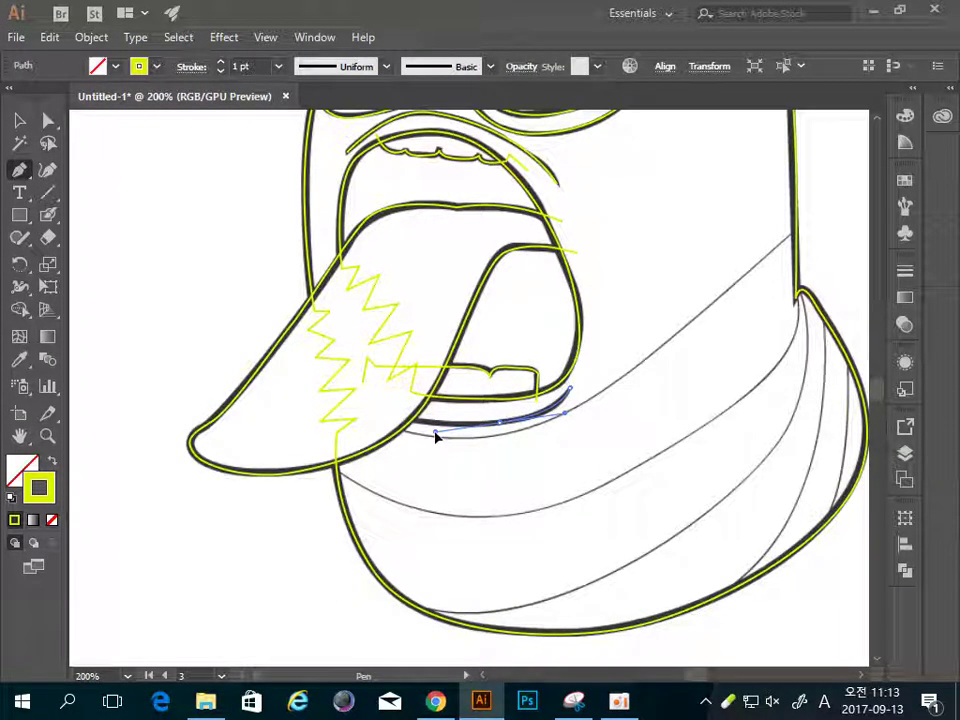
click(379, 411)
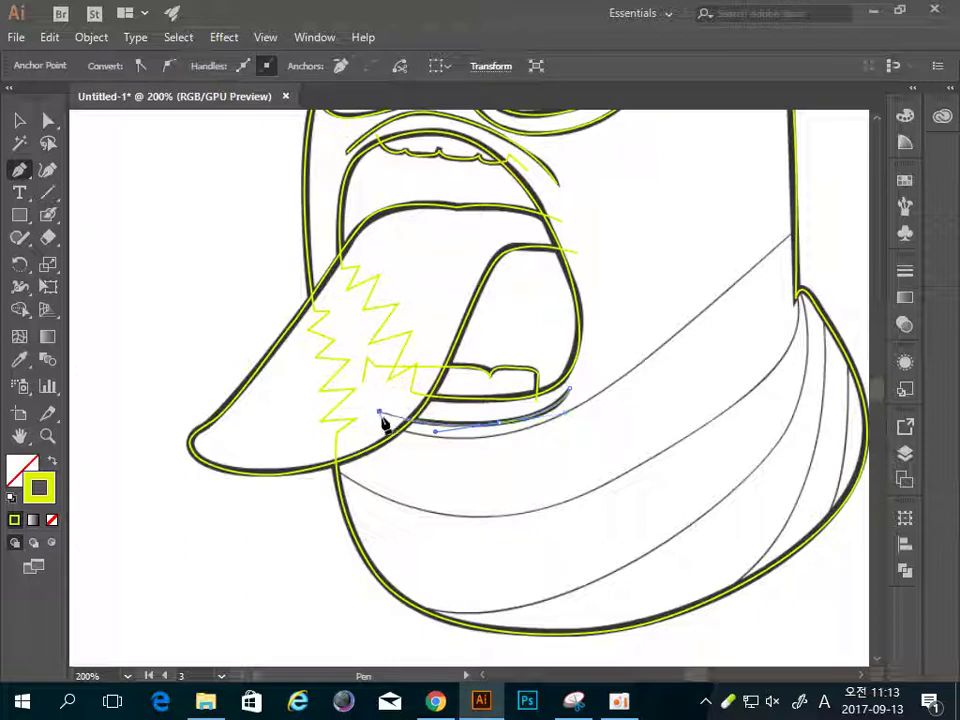
key(v)
click(651, 302)
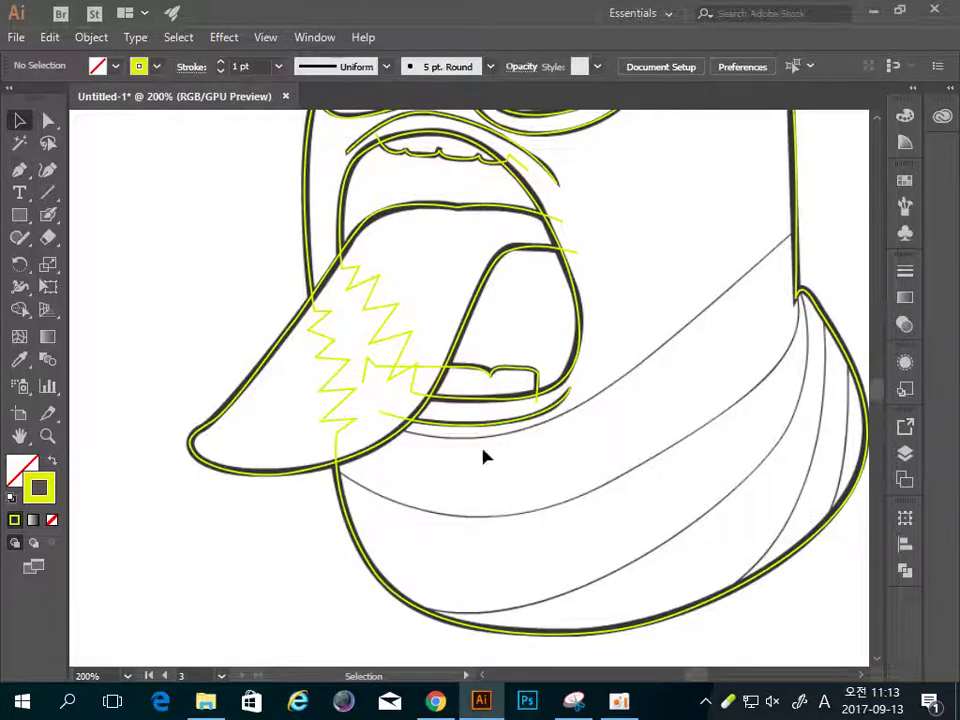
drag(709, 363, 607, 363)
key(z)
alt+click(624, 397)
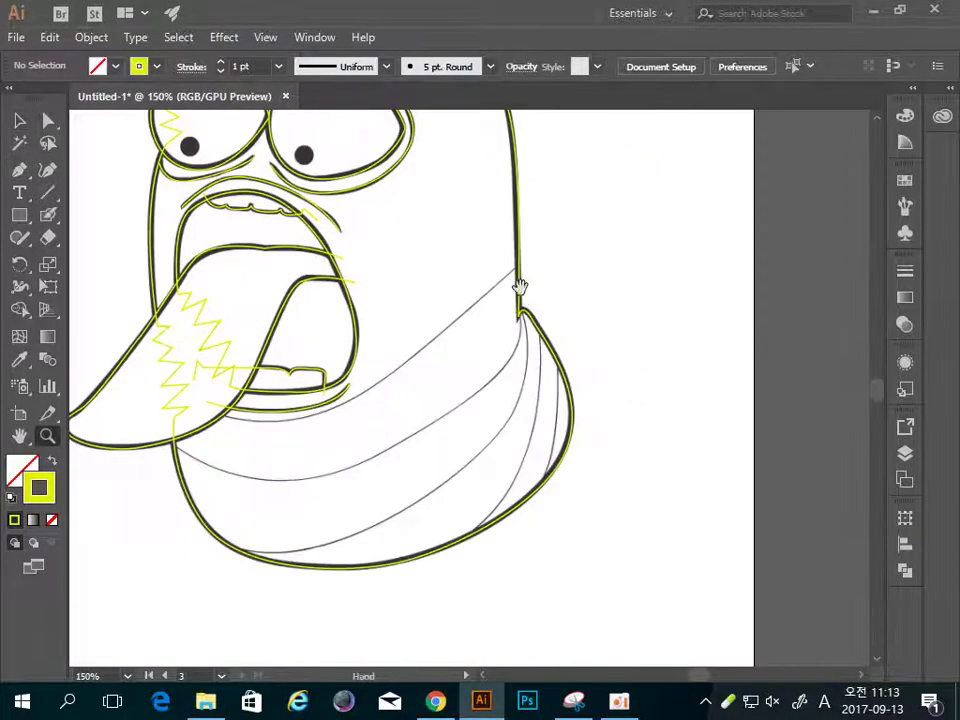
Zoom to 200% on the collar and start a Pen zigzag at the neck's right edge
drag(520, 287, 655, 332)
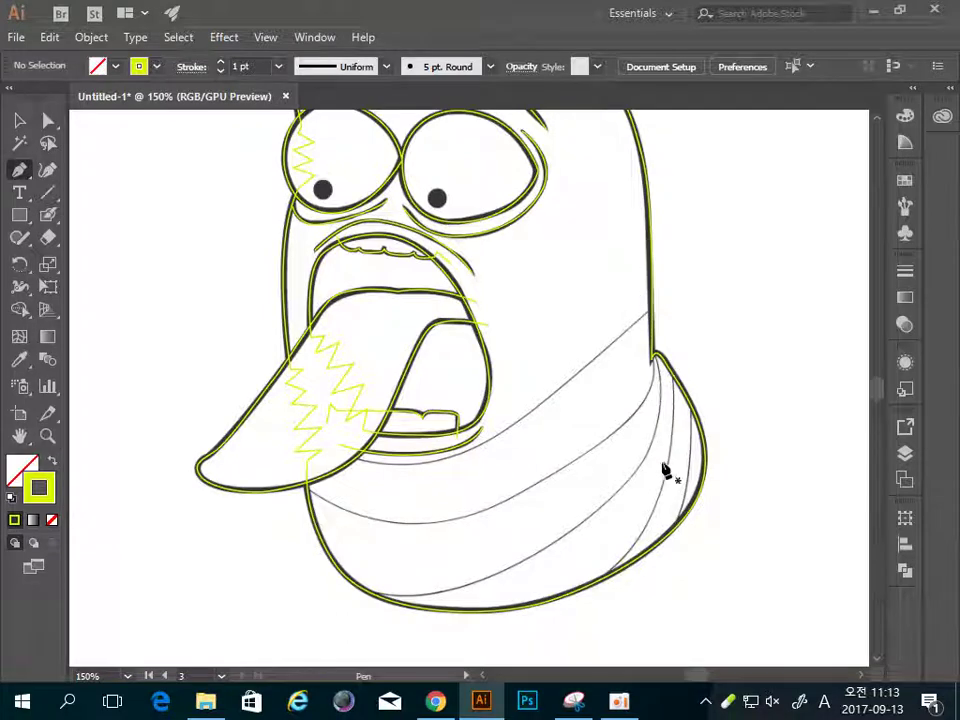
key(z)
click(696, 435)
drag(542, 454, 726, 411)
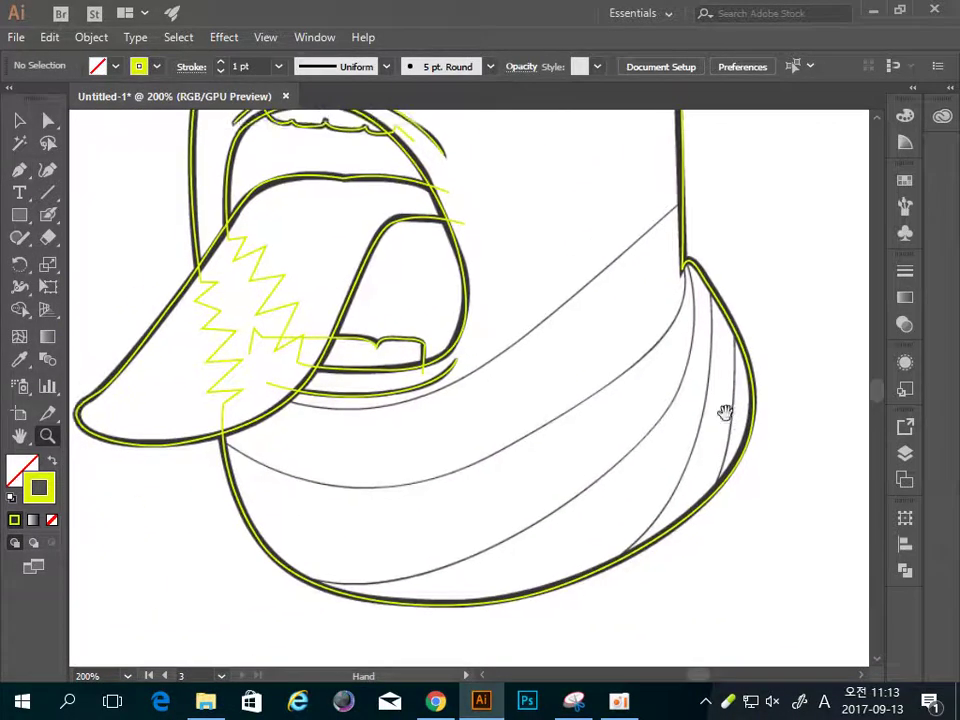
key(p)
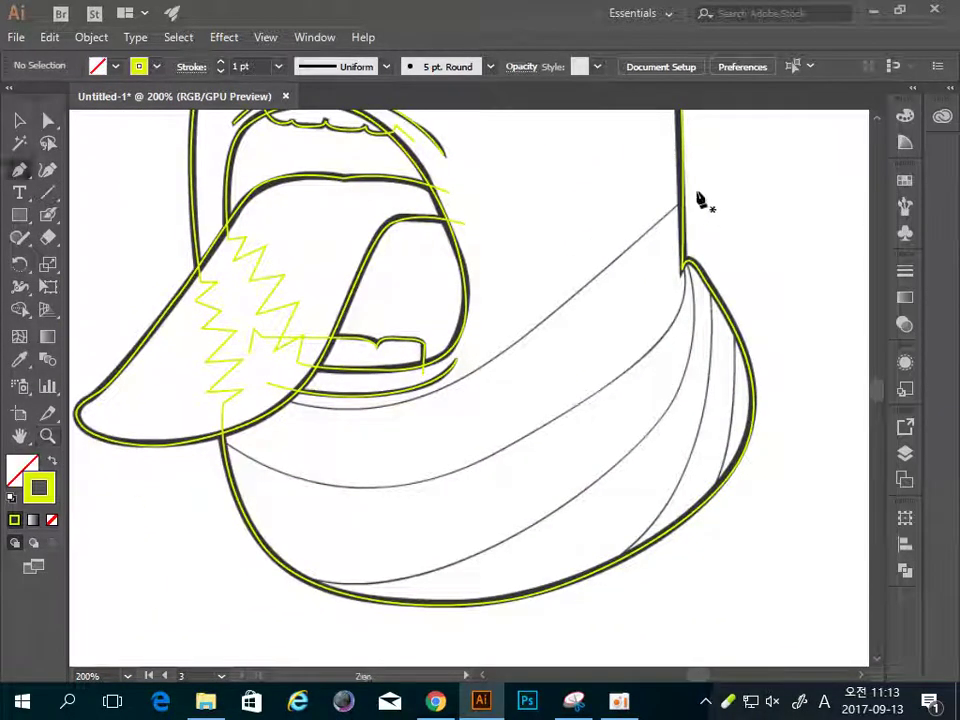
drag(695, 168, 715, 200)
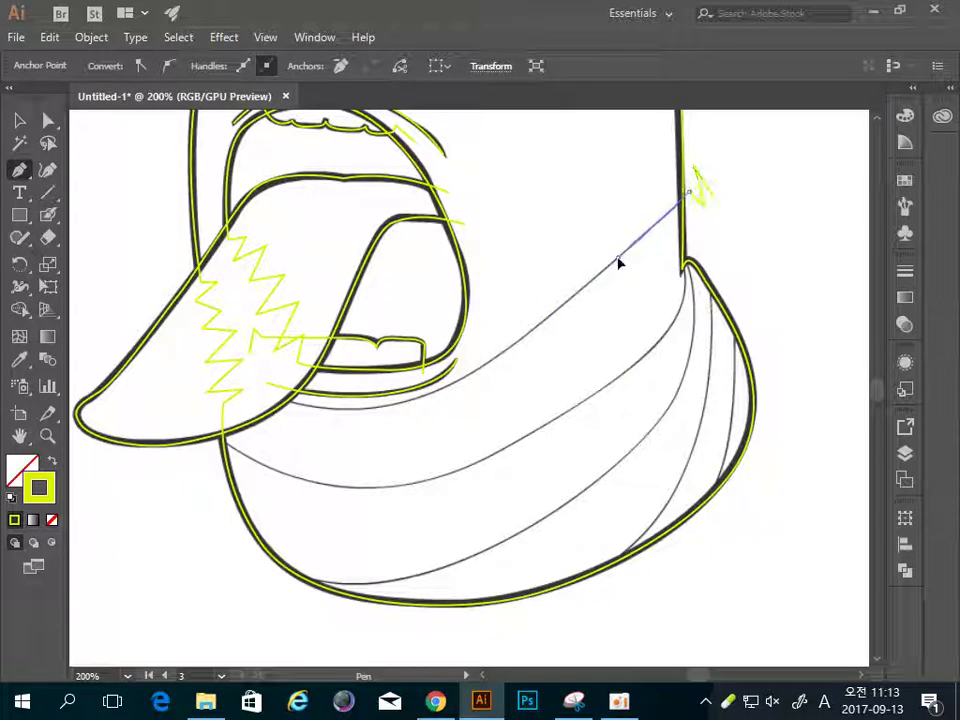
Curve the path down along the collar's top edge to beneath the tongue
drag(617, 260, 606, 272)
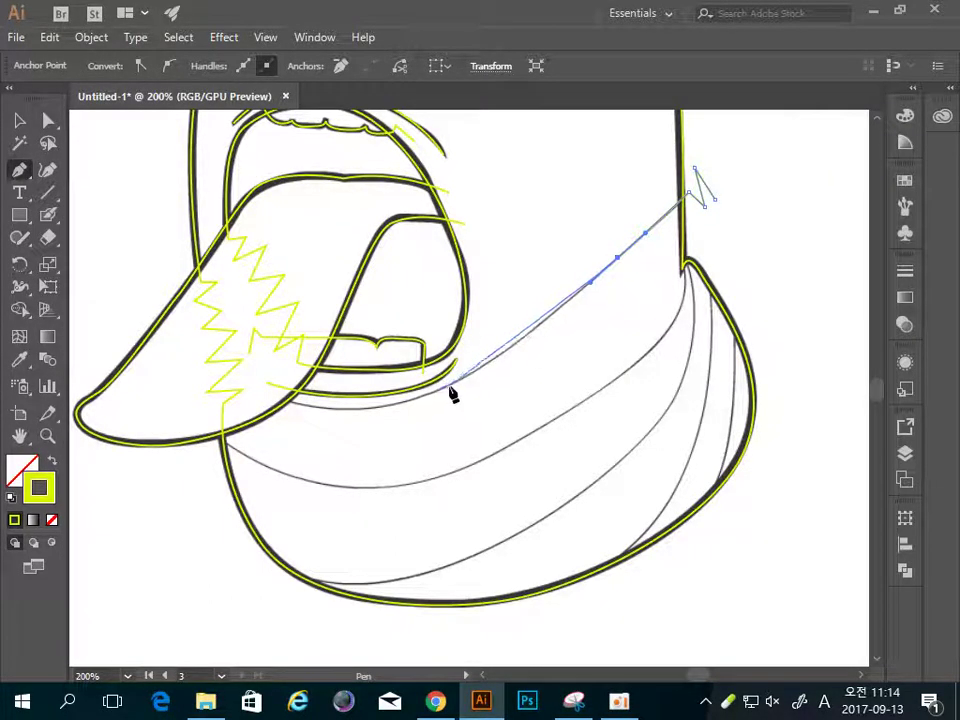
drag(449, 386, 401, 410)
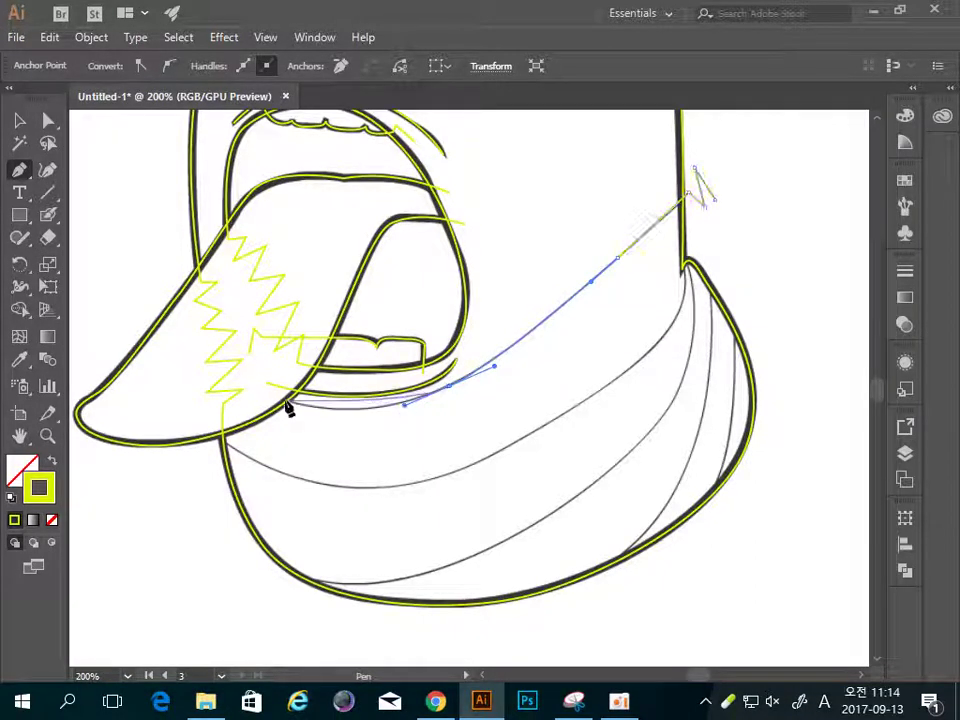
drag(274, 400, 190, 381)
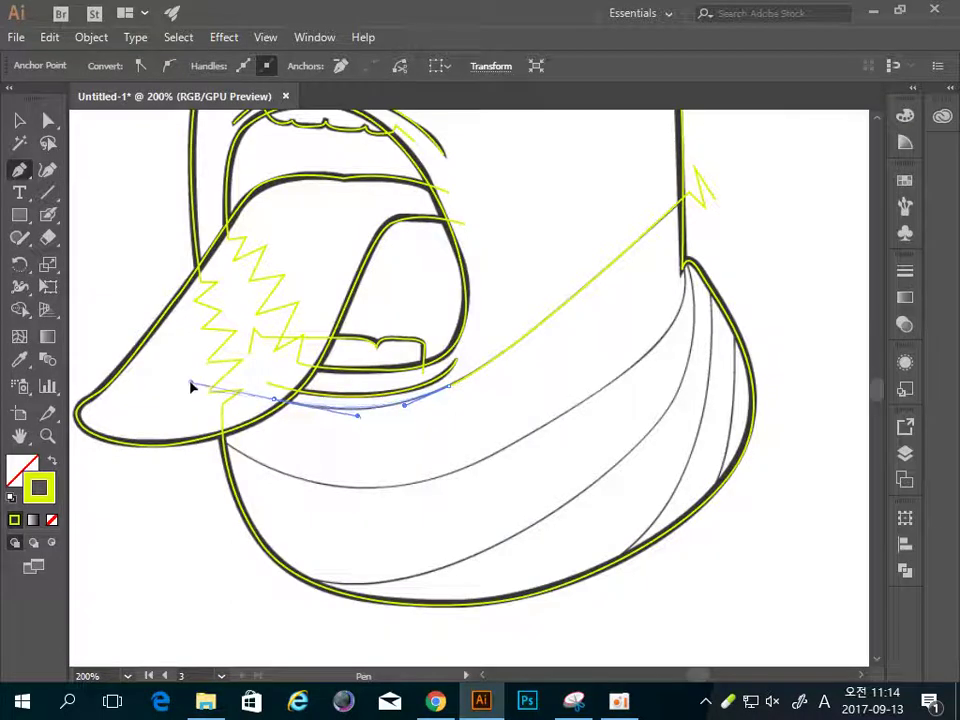
ctrl+click(259, 394)
Resume the curve at its left end, add a straight tail inside the tongue, and deselect
click(252, 402)
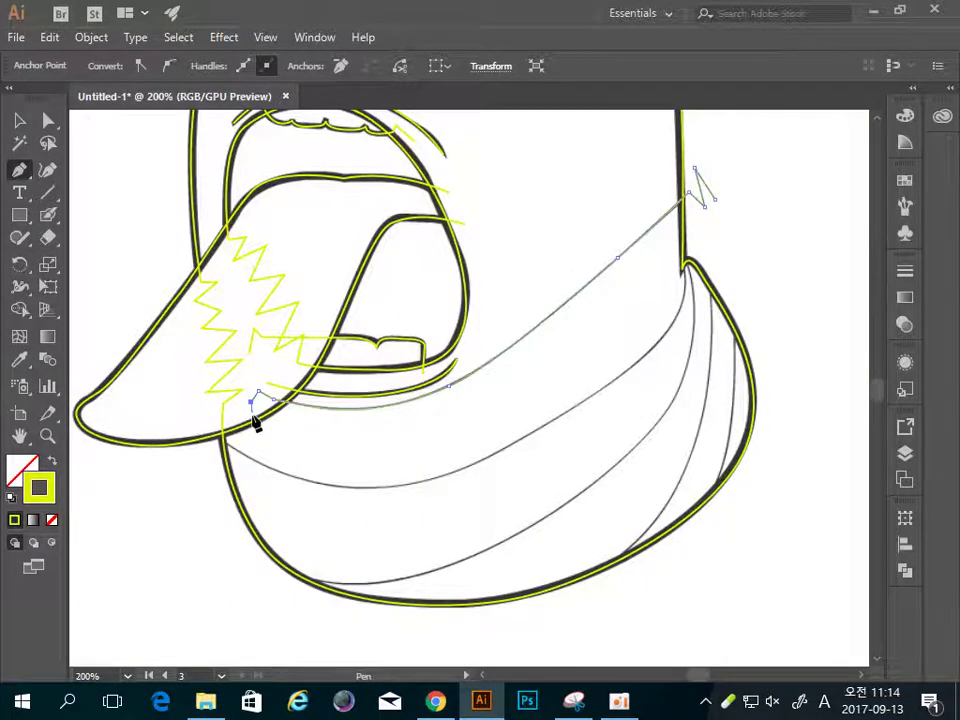
key(b)
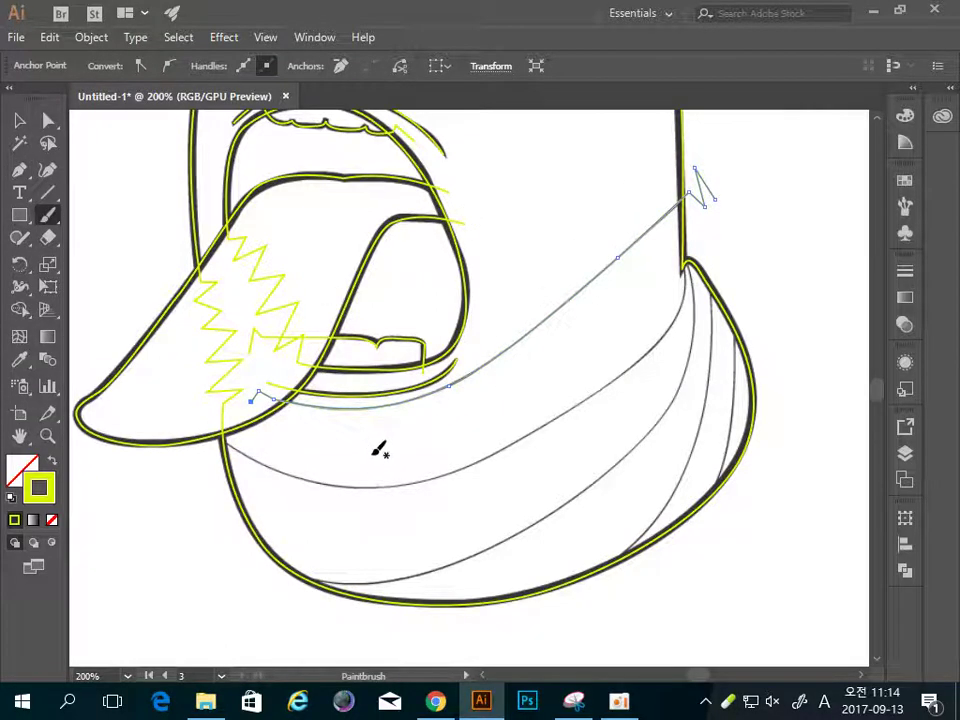
key(a)
key(p)
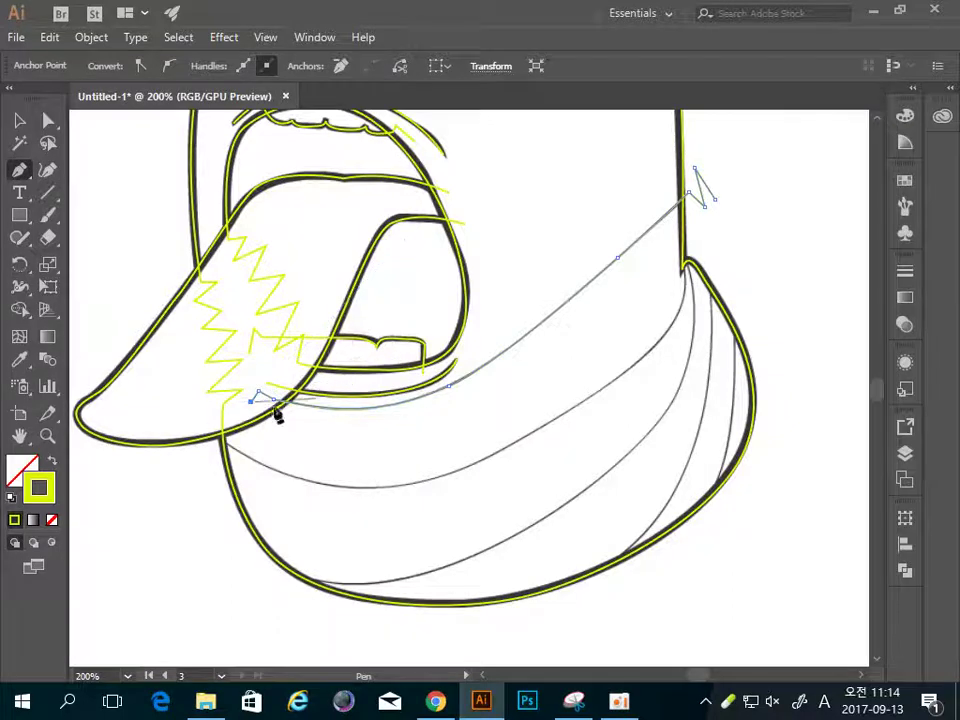
click(187, 402)
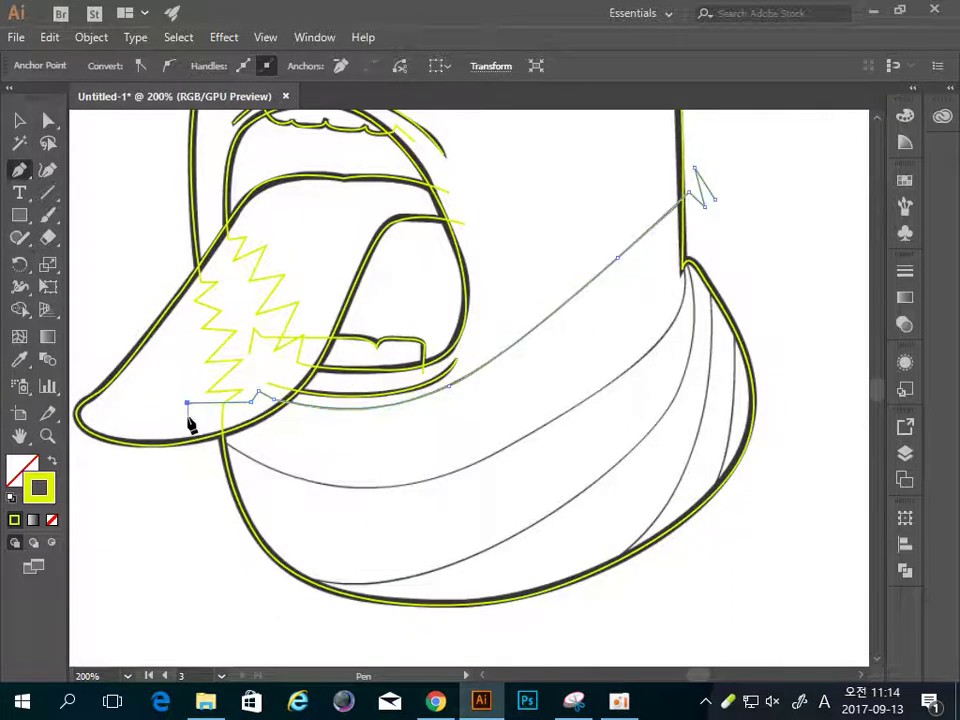
key(v)
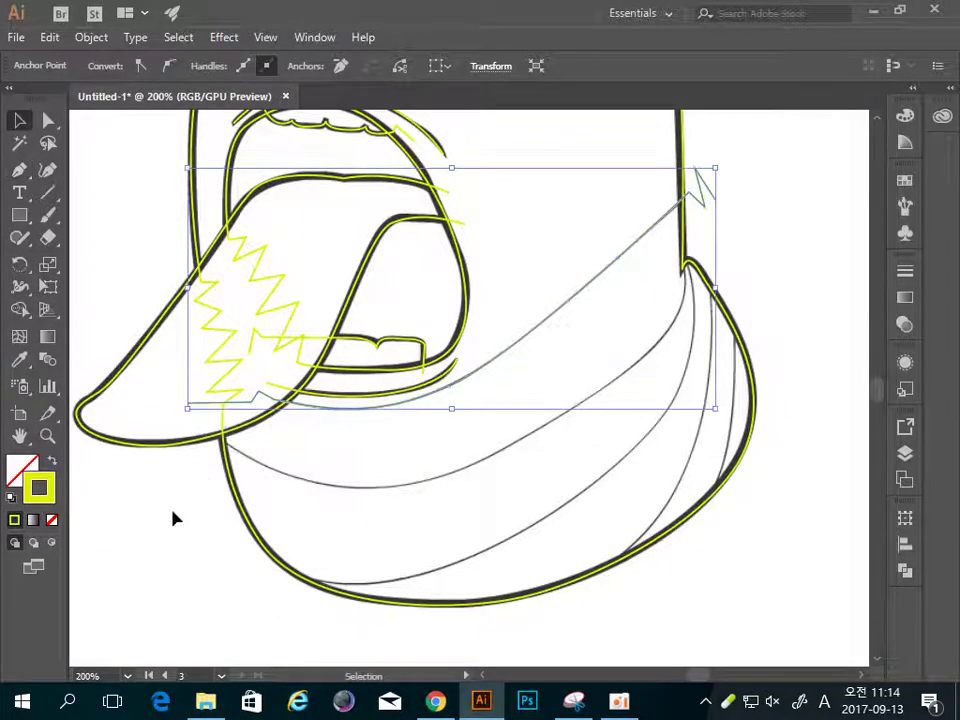
click(173, 517)
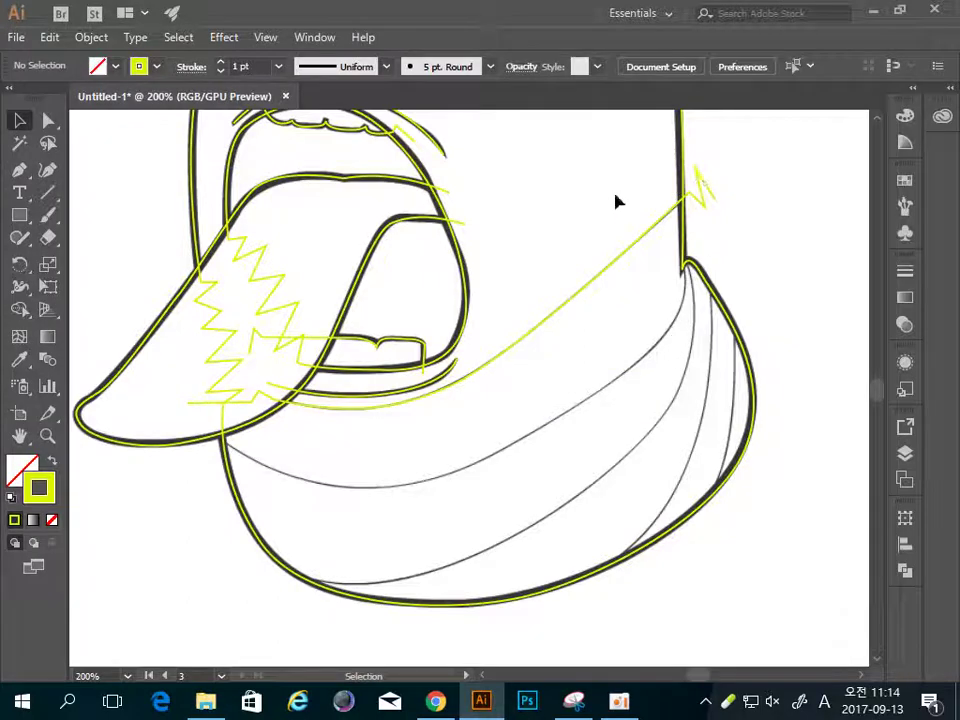
key(p)
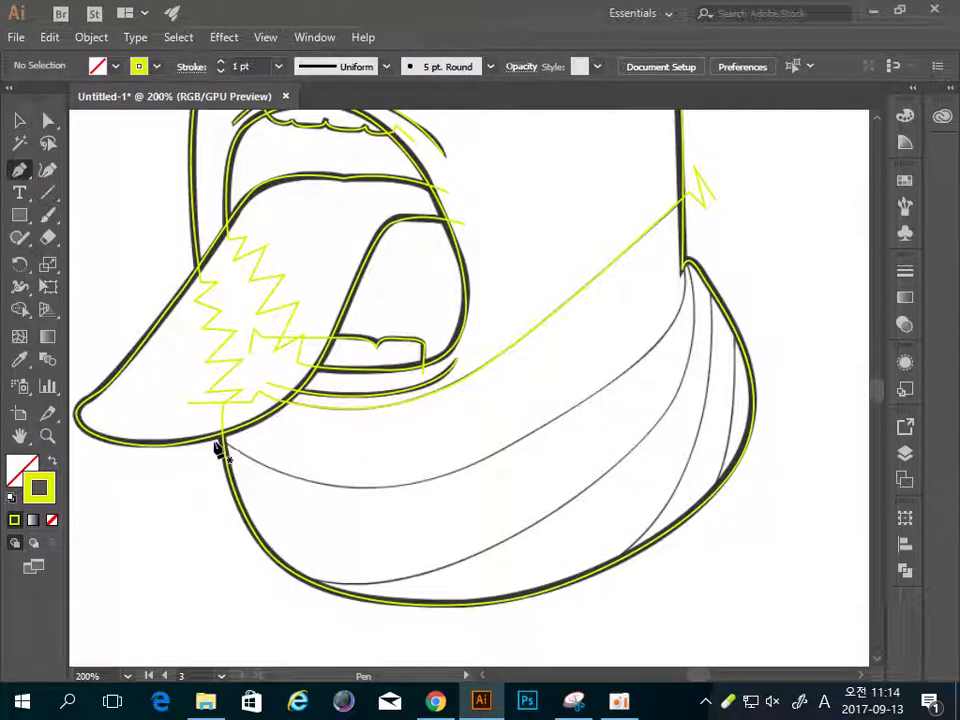
Draw a curve from below the tongue up along the collar to the neck's right side
click(214, 450)
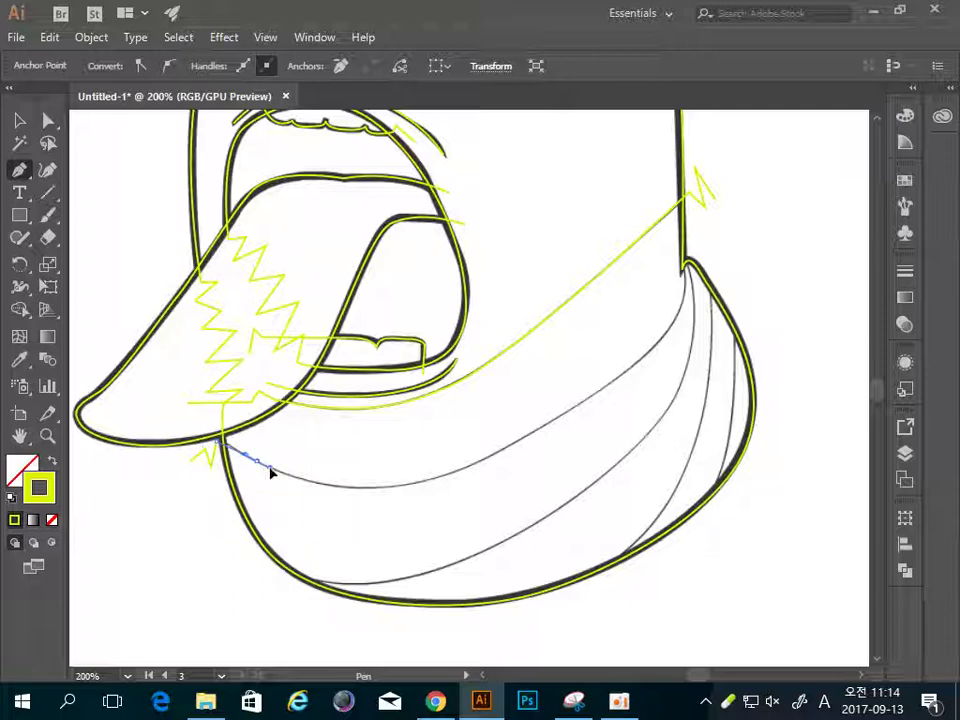
mouse_move(381, 488)
mouse_down()
mouse_move(445, 482)
mouse_move(434, 481)
mouse_up()
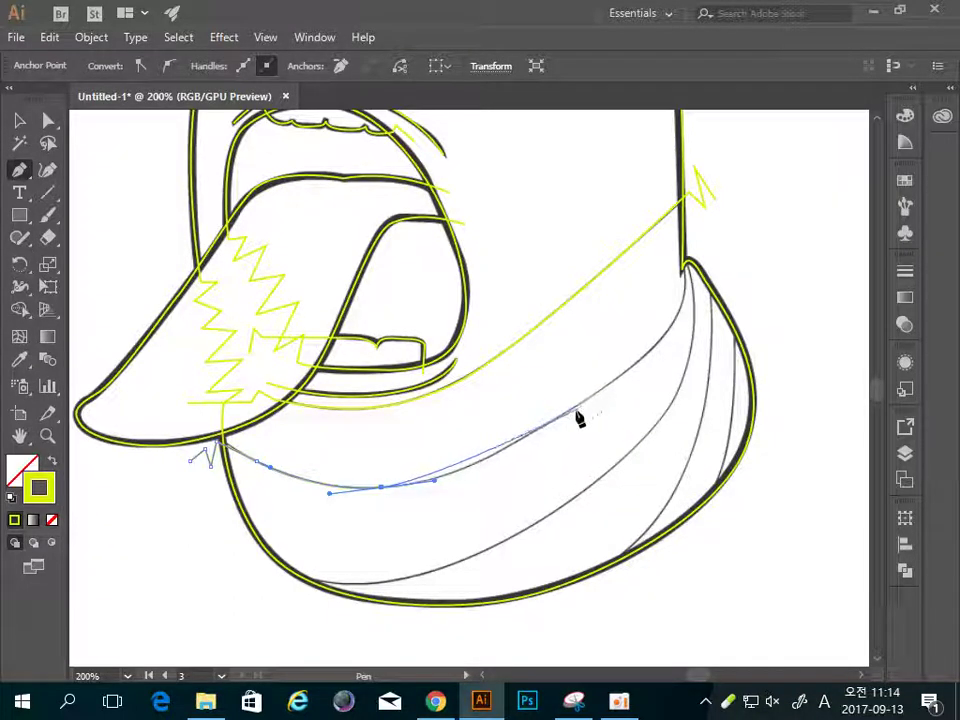
drag(560, 416, 622, 377)
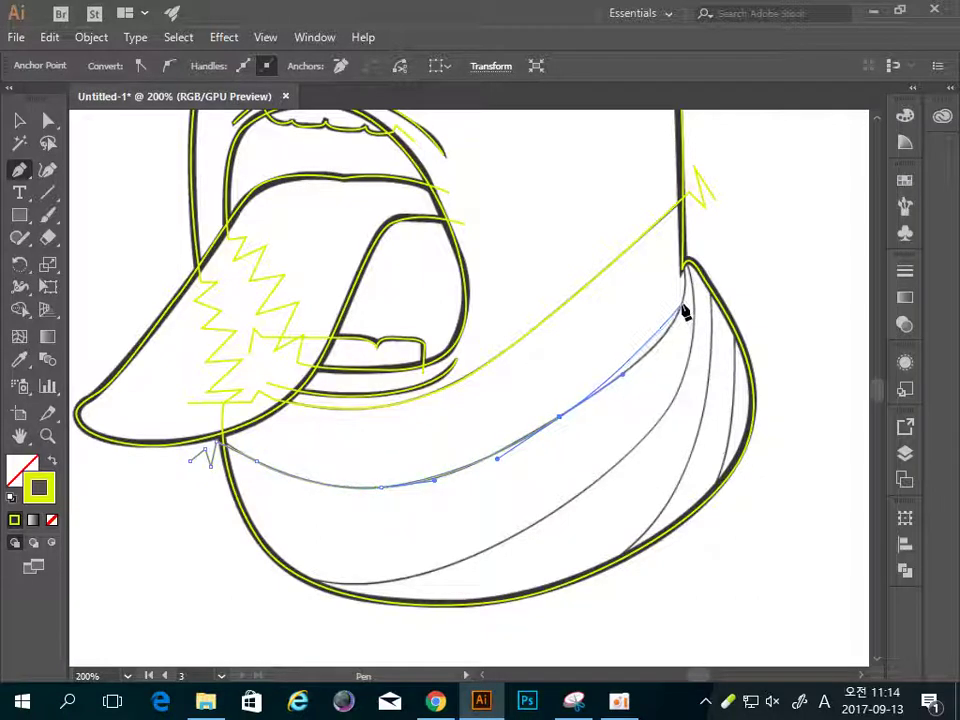
drag(686, 312, 692, 262)
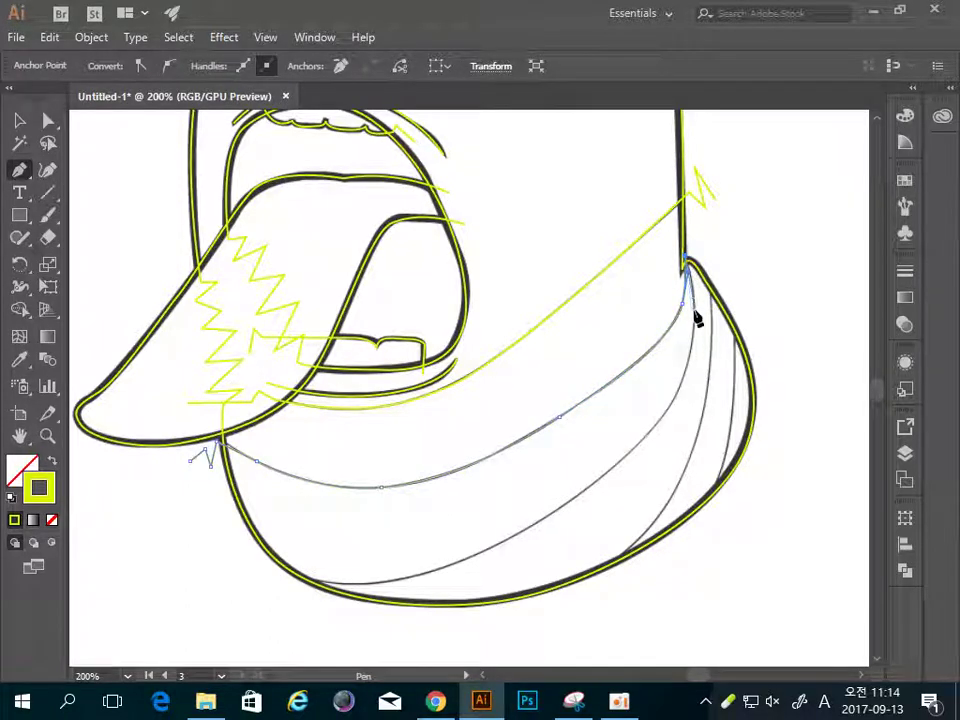
drag(698, 322, 697, 320)
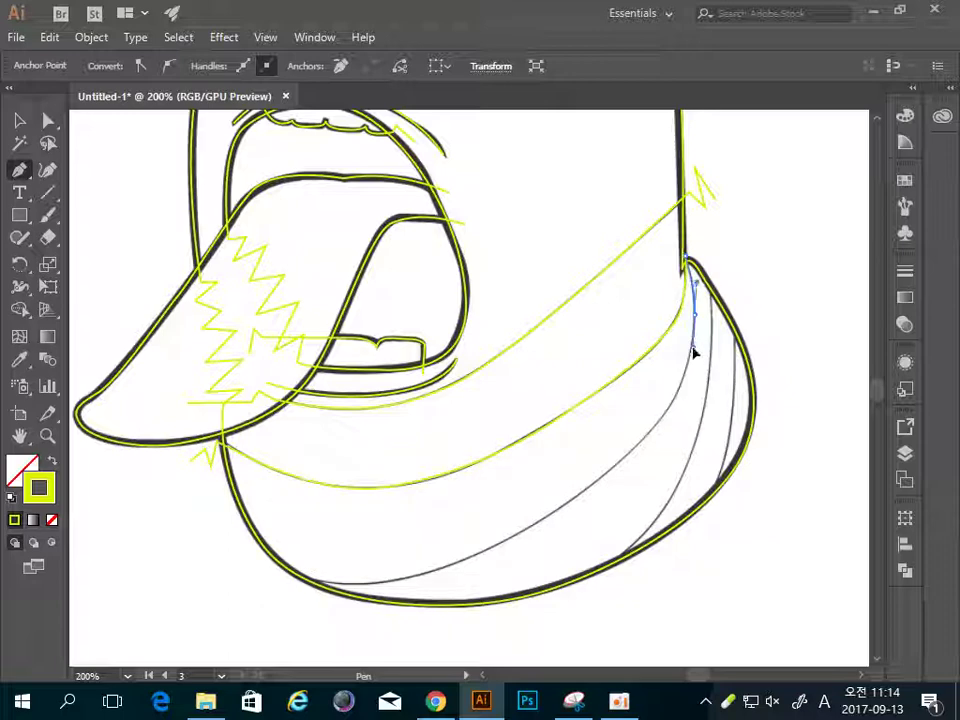
Continue the band down along the lower stripe to the body's lower left, then deselect
click(694, 349)
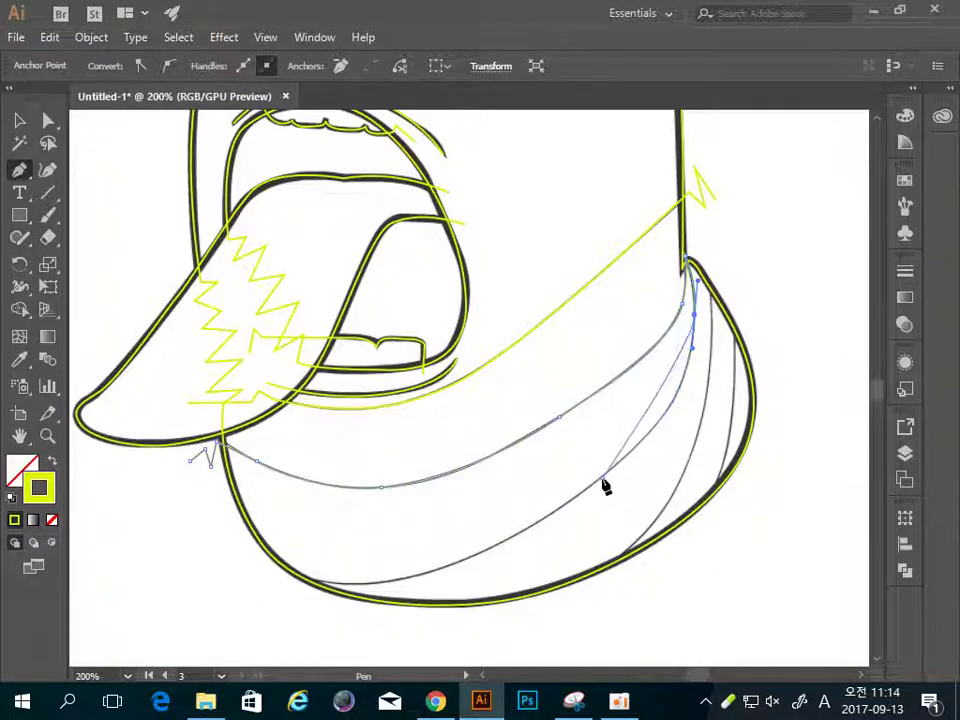
mouse_move(603, 484)
mouse_down()
mouse_move(513, 553)
mouse_move(521, 536)
mouse_up()
drag(380, 590, 308, 596)
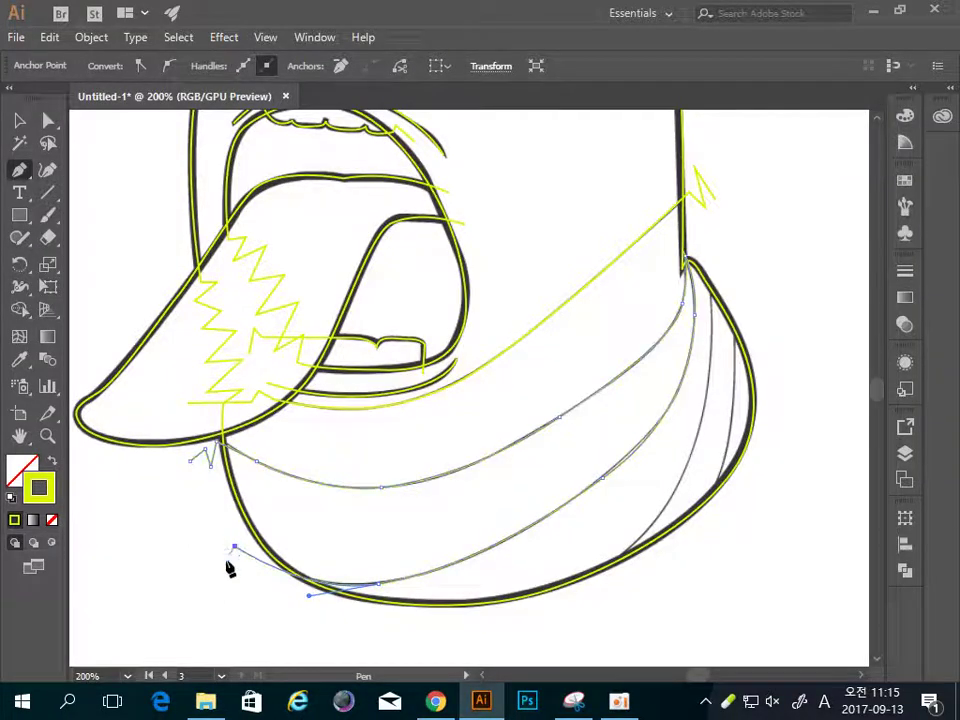
drag(217, 543, 209, 572)
key(v)
click(816, 453)
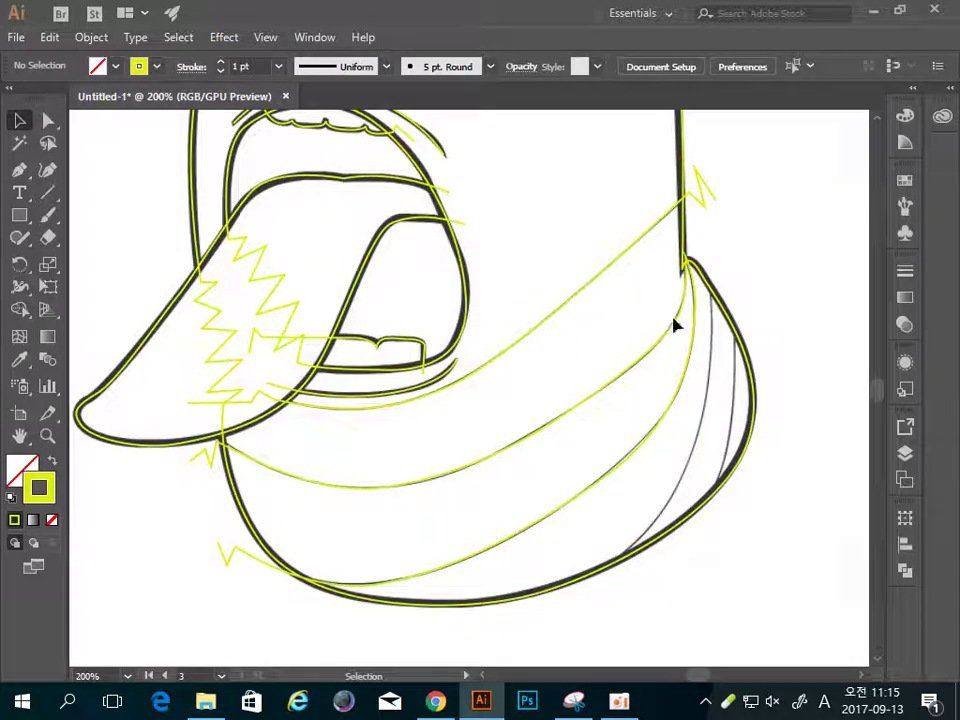
Trace the inner collar stripe from the top right down to a sharp corner at the bottom
key(p)
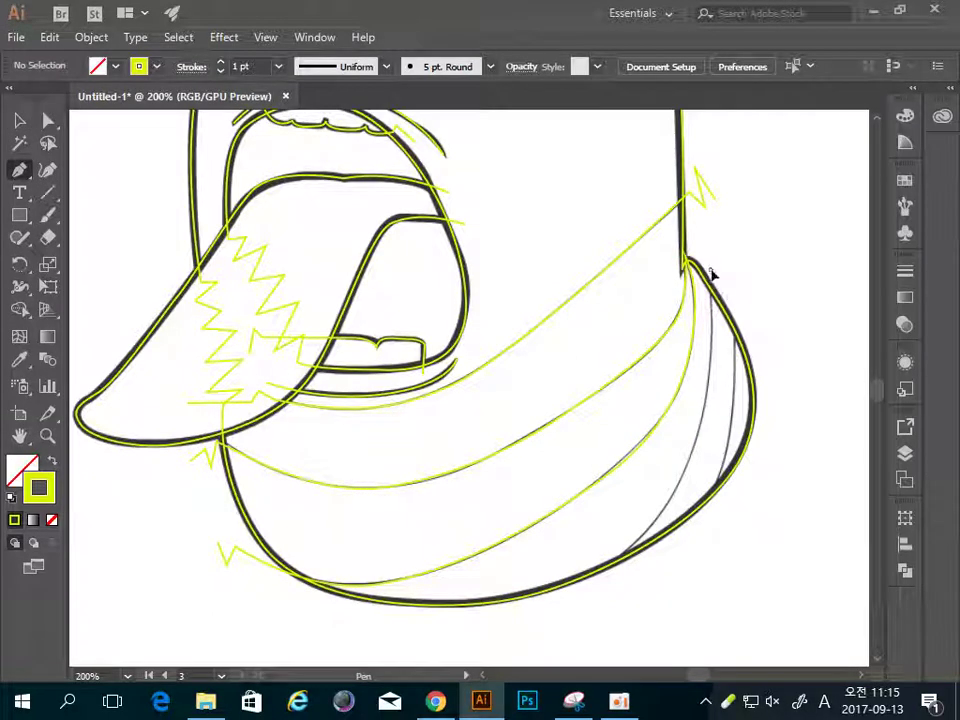
click(710, 271)
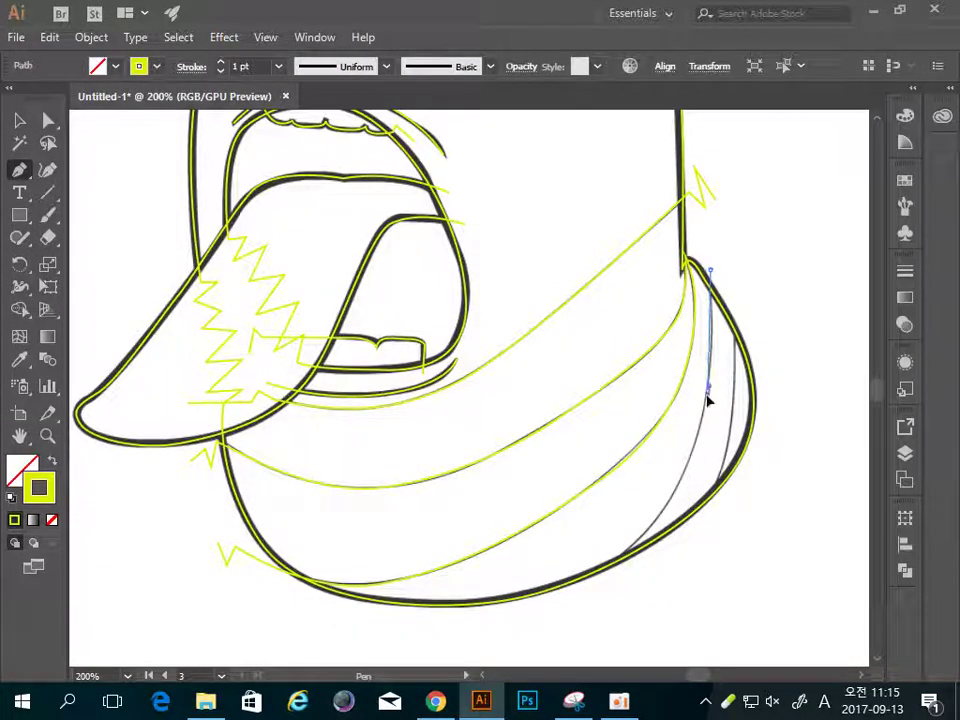
drag(707, 391, 701, 428)
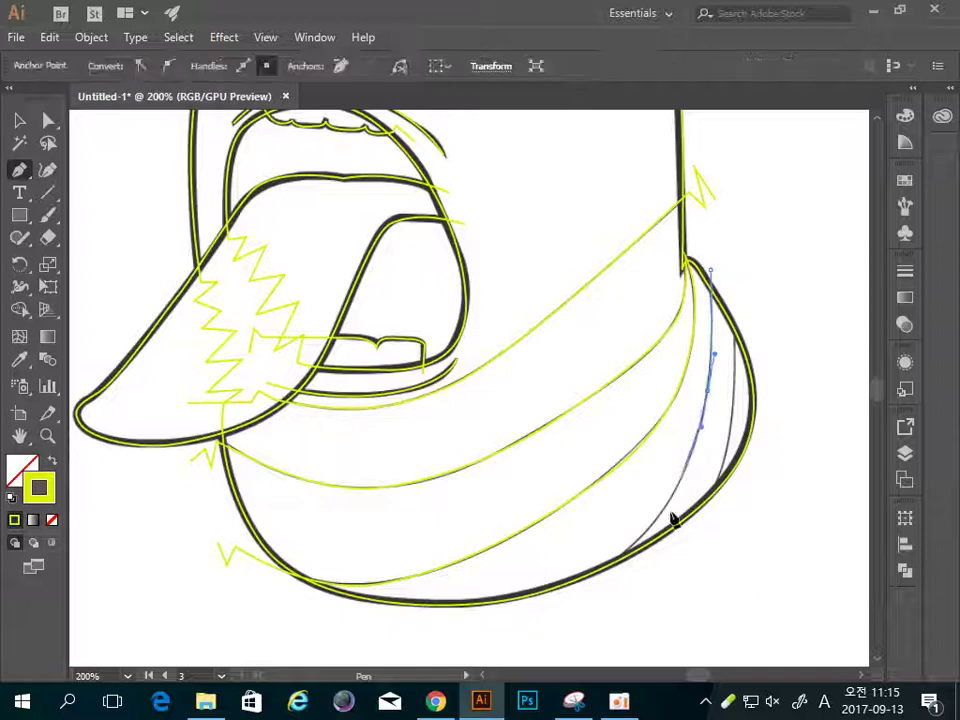
drag(597, 581, 510, 648)
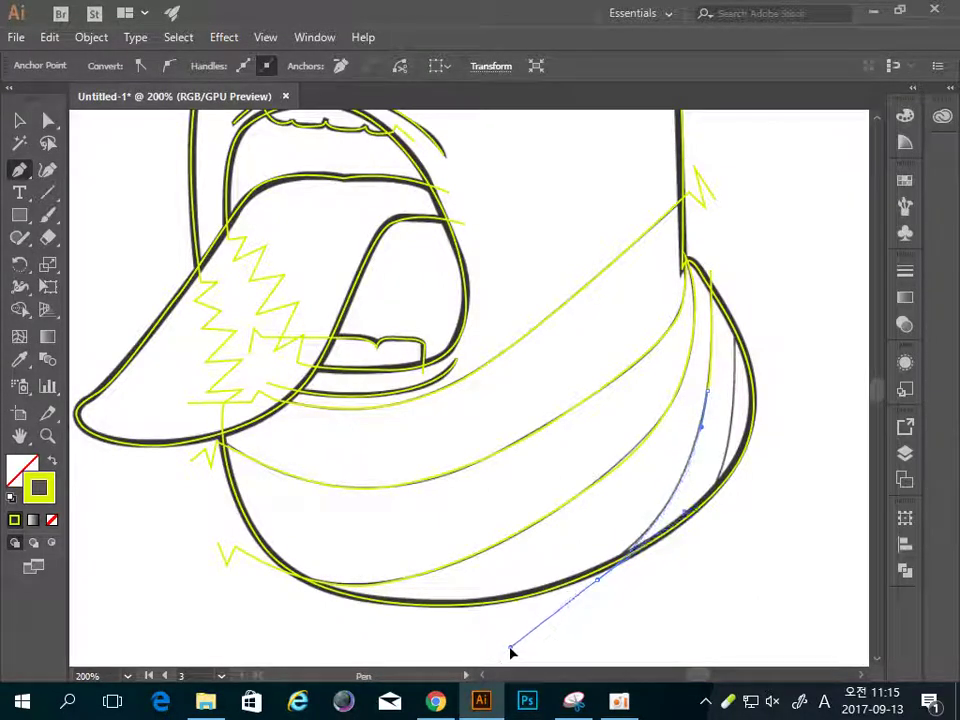
click(597, 581)
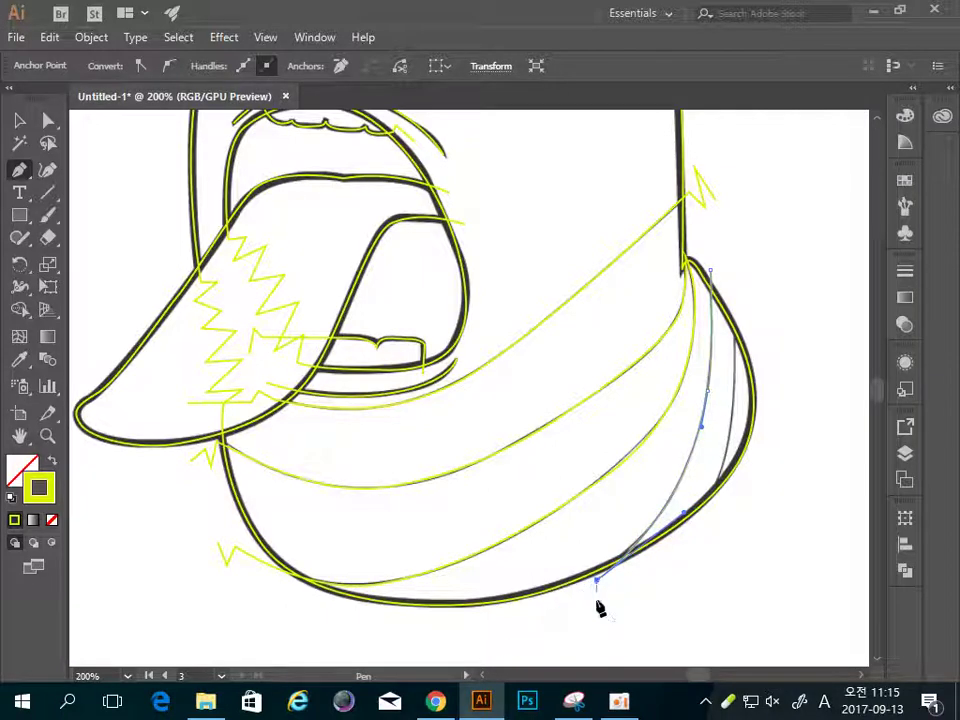
ctrl+click(597, 613)
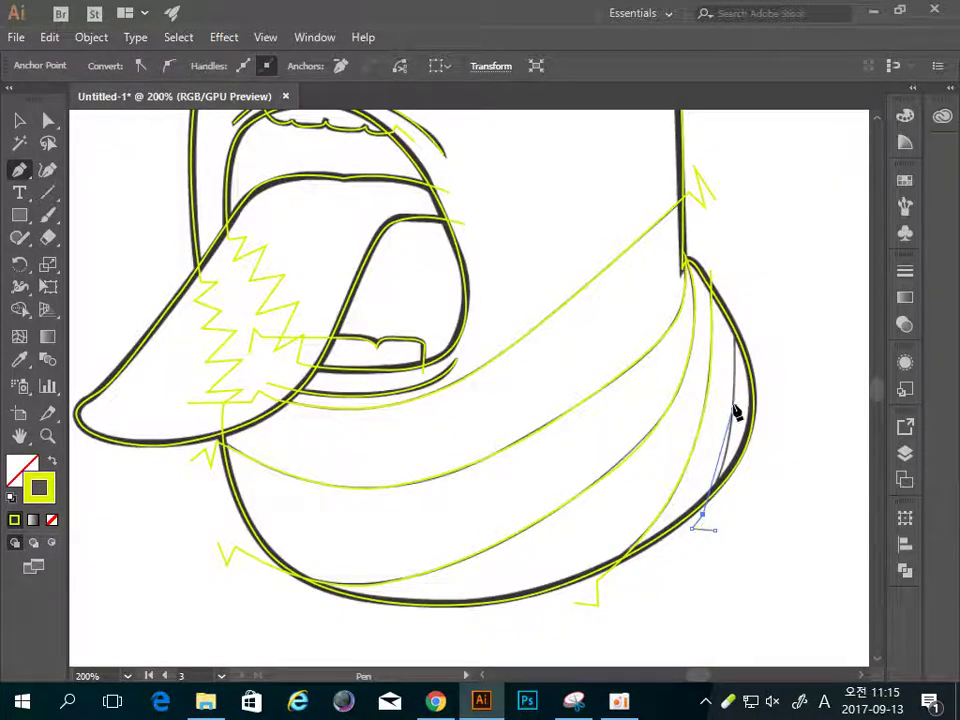
Trace the outer collar stripe from its bottom up toward the neck, then zoom out
drag(735, 412, 732, 392)
drag(735, 297, 752, 289)
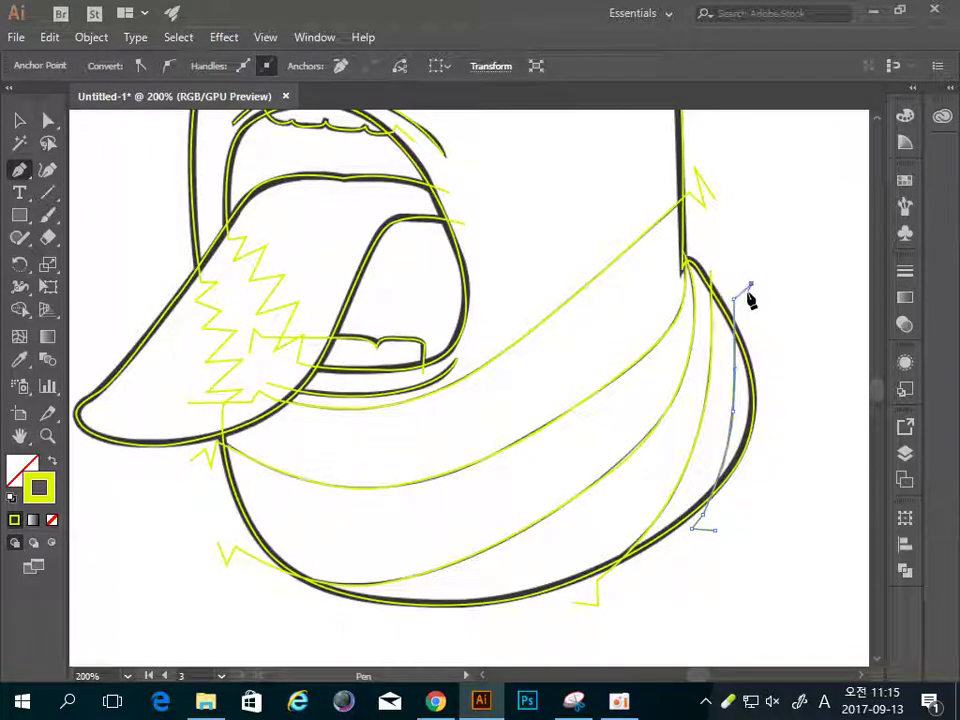
ctrl+click(819, 407)
key(z)
alt+click(596, 400)
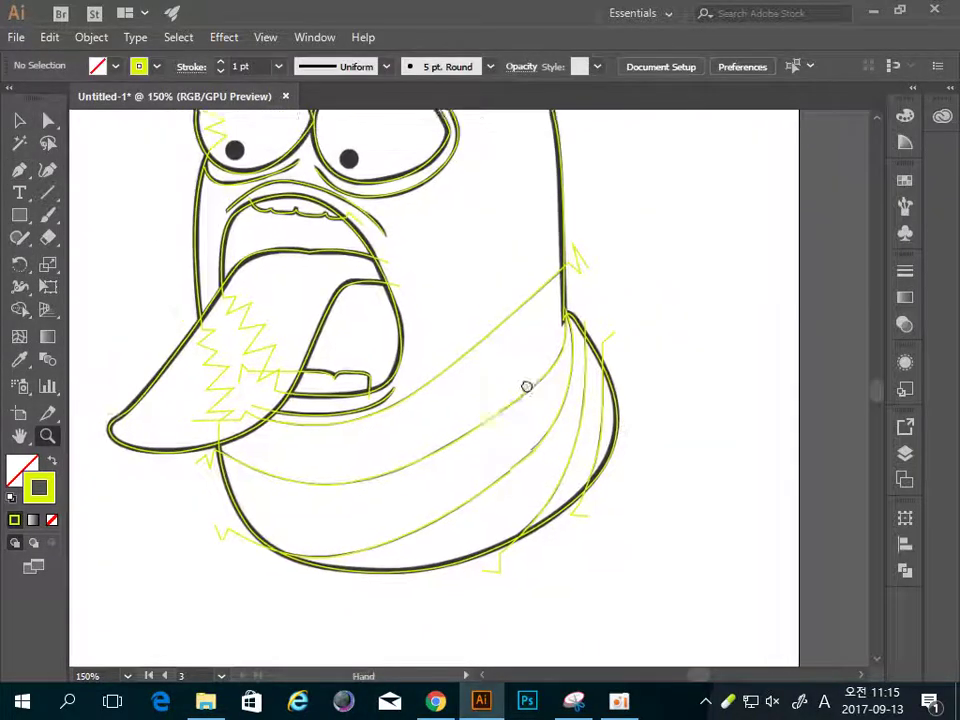
Paint yellow-green Blob Brush dots over the left and right pupils, then zoom out
mouse_move(596, 400)
mouse_down()
mouse_move(583, 262)
mouse_move(647, 362)
mouse_up()
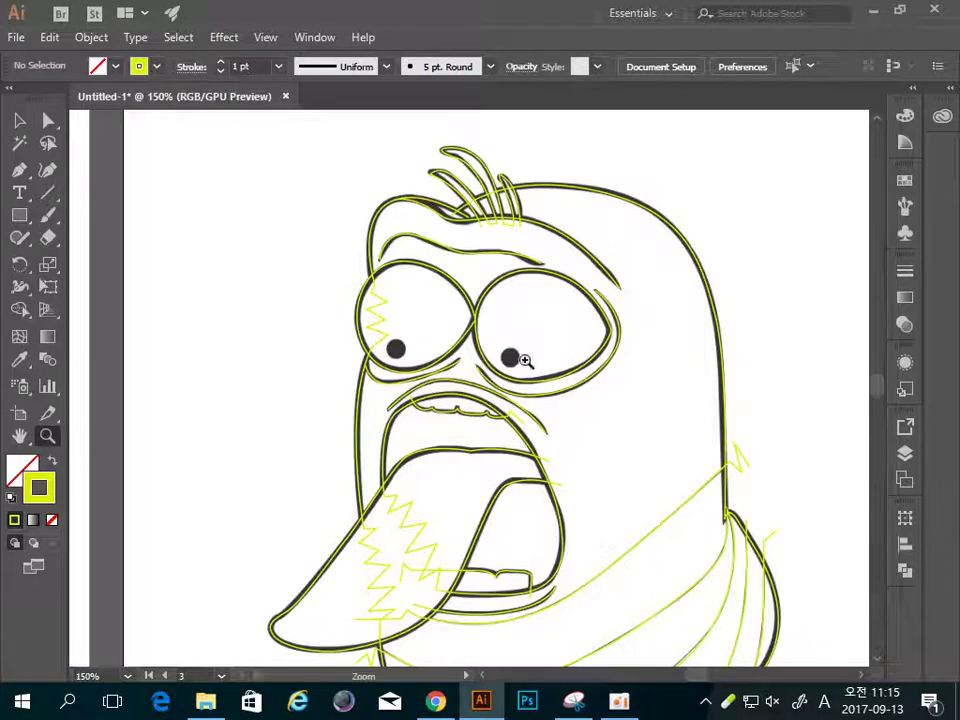
click(48, 215)
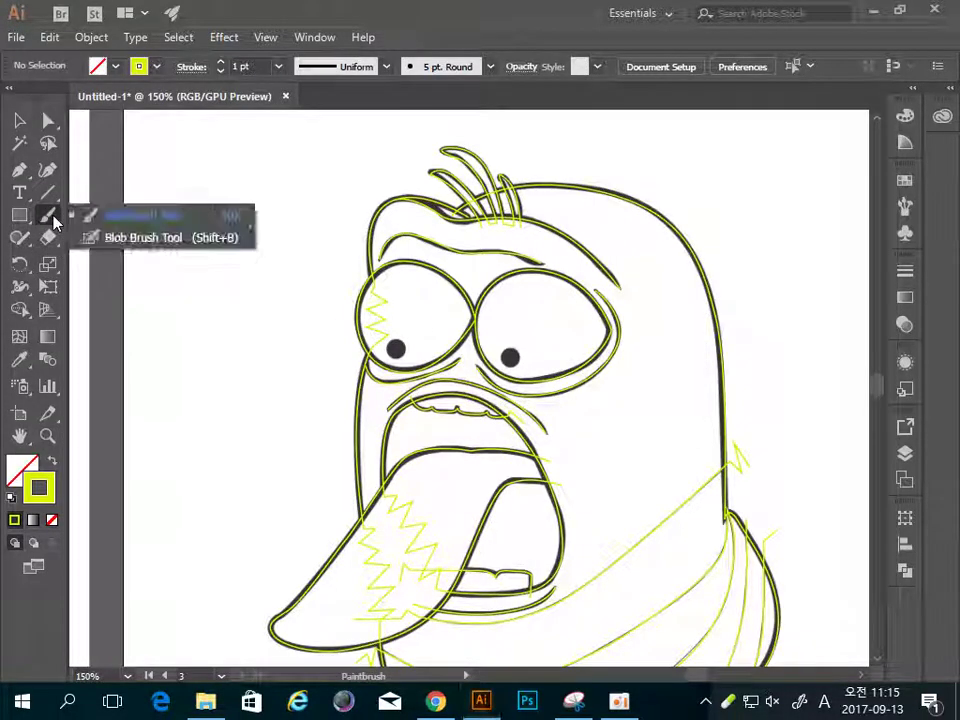
click(150, 238)
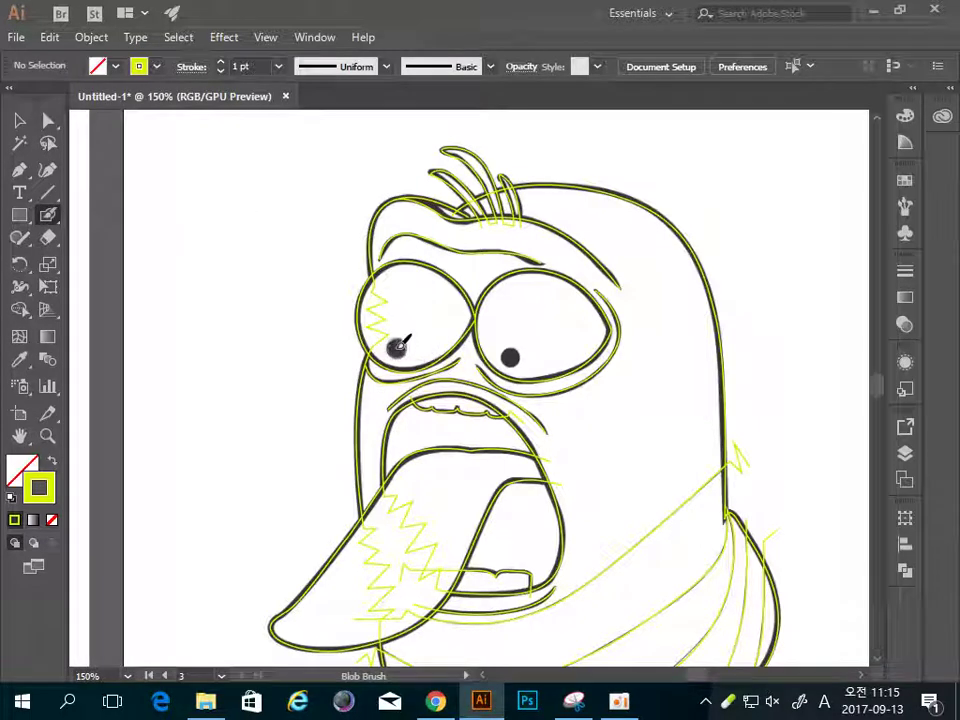
click(397, 346)
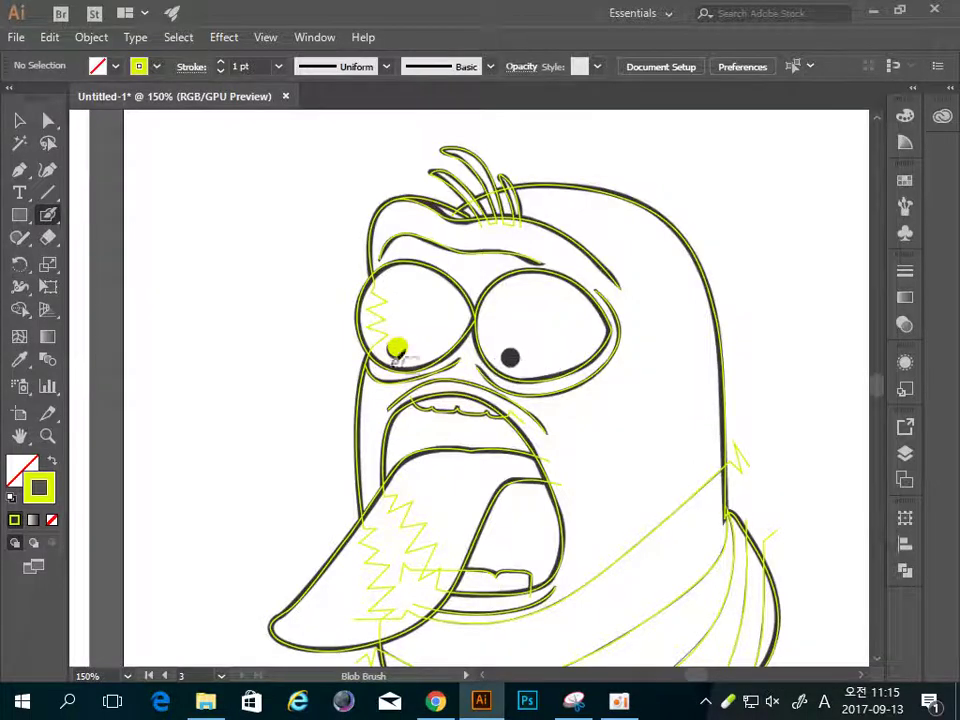
key(ctrl+z)
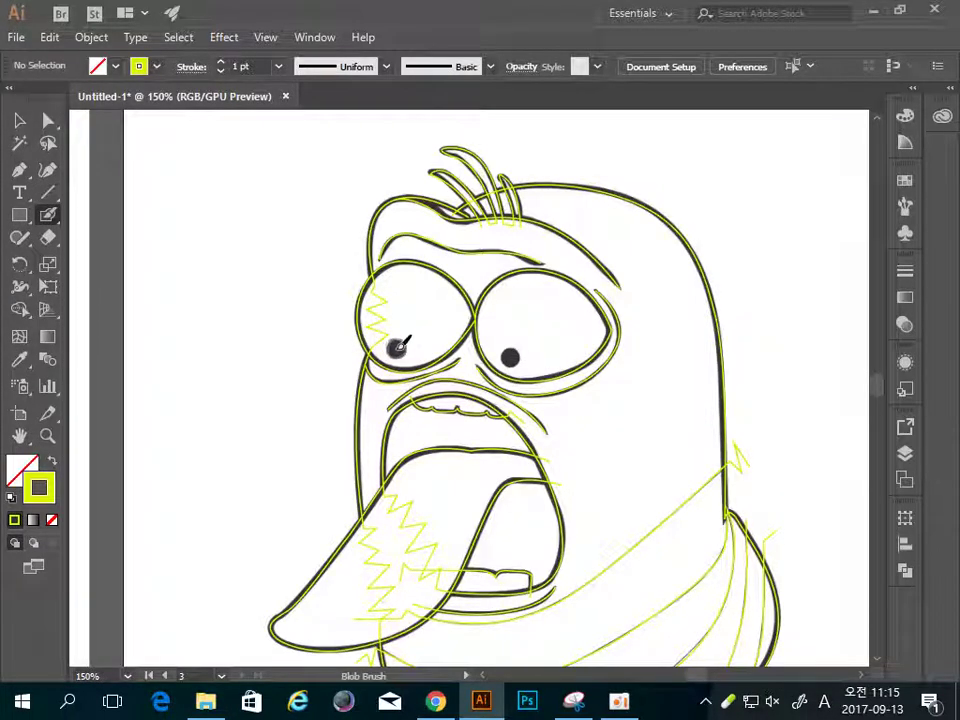
click(397, 346)
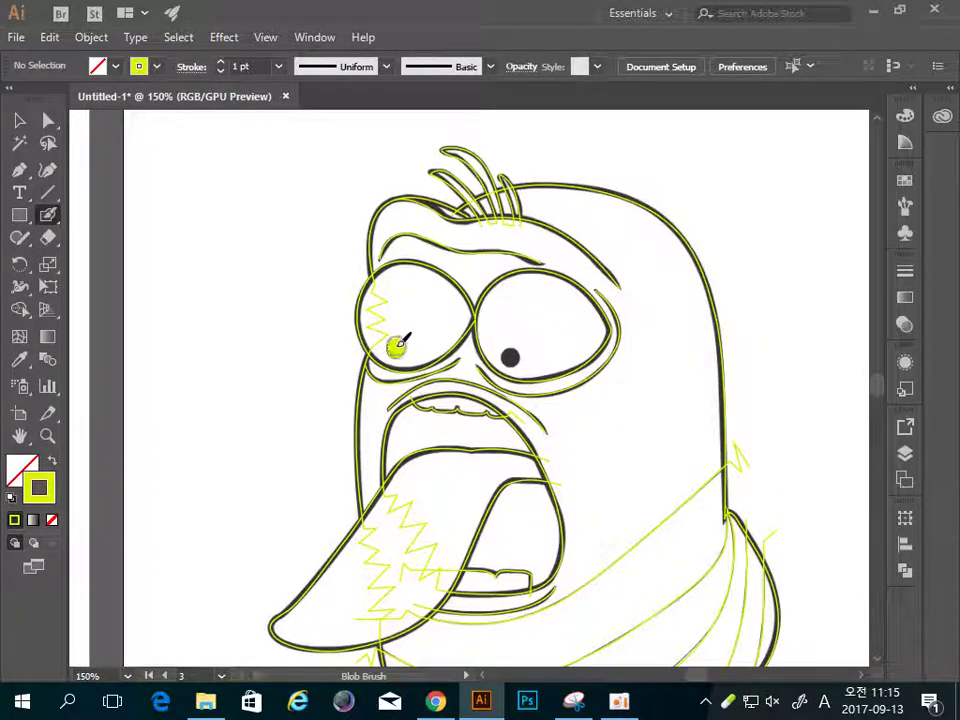
click(512, 352)
key(z)
alt+click(611, 405)
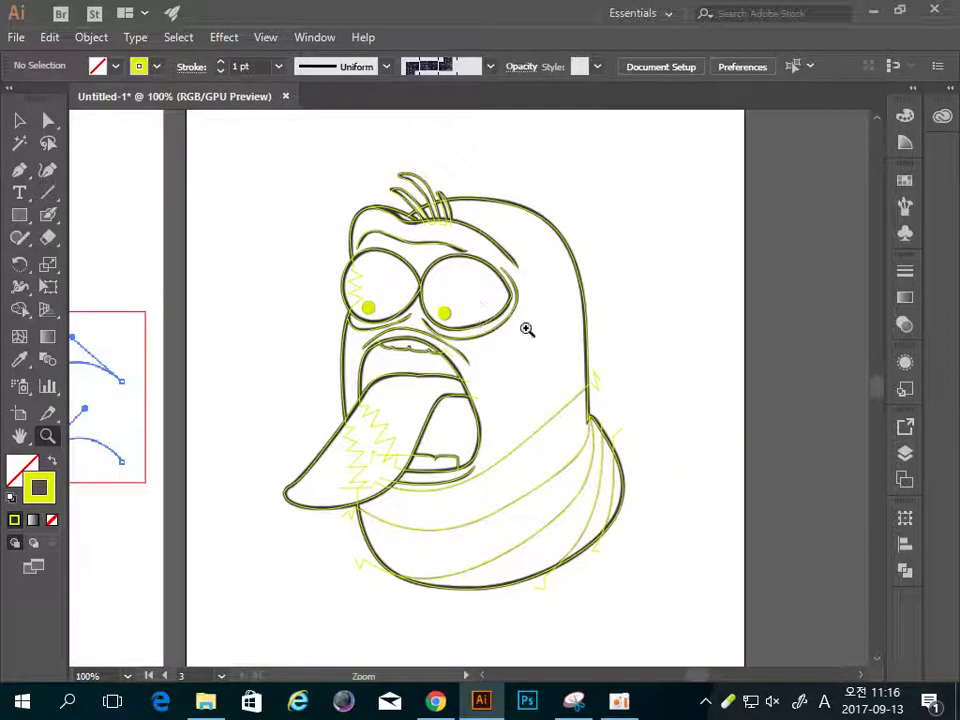
Alt-drag a copy of the whole traced duck onto the pasteboard right of the page
alt+click(534, 343)
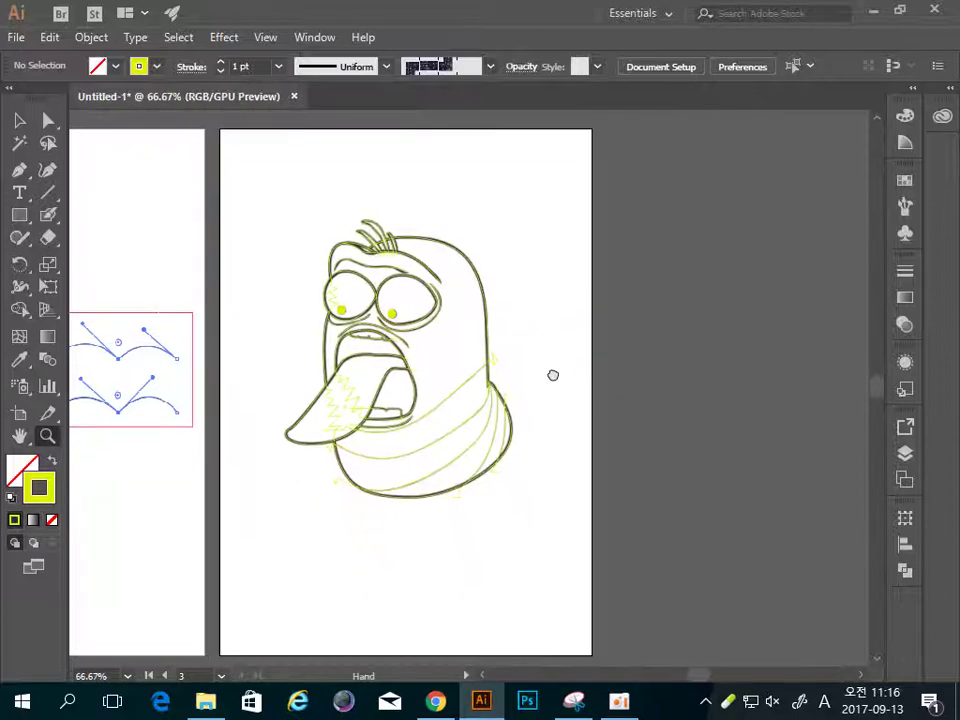
key(v)
drag(564, 197, 317, 482)
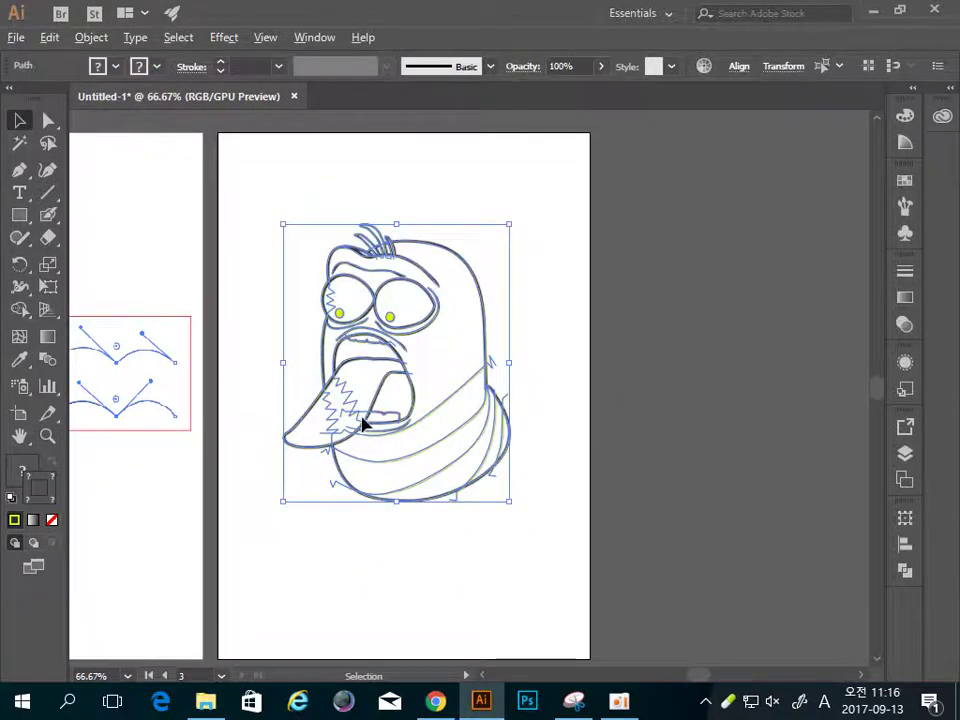
drag(363, 425, 681, 425)
click(690, 589)
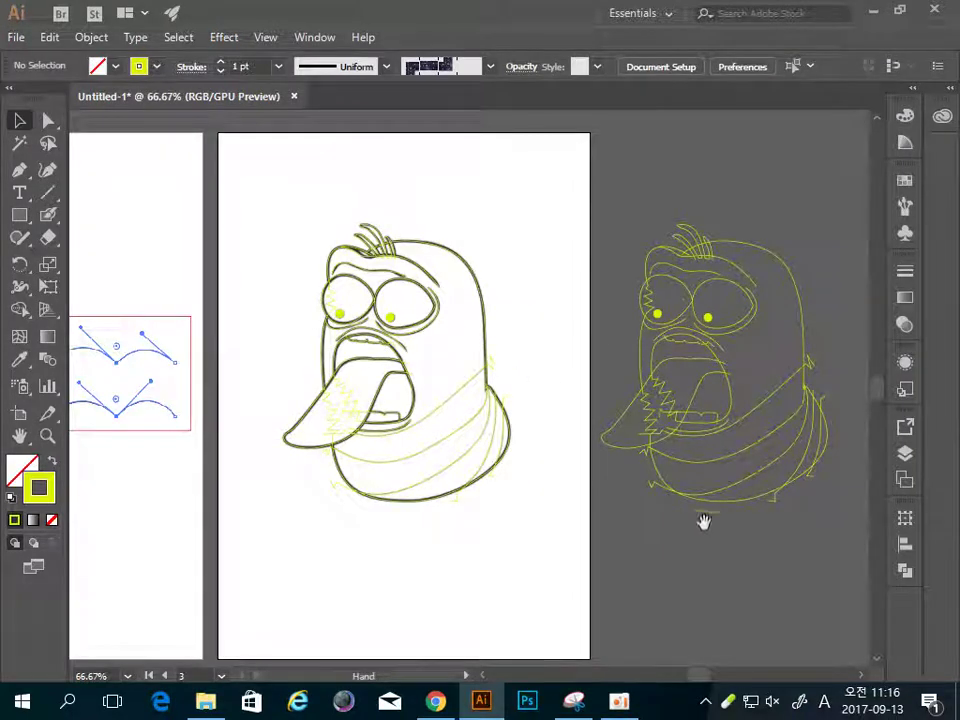
Select the duplicate duck, hide its selection edges, and zoom in on it
mouse_move(703, 521)
mouse_down()
mouse_move(558, 531)
mouse_move(568, 508)
mouse_up()
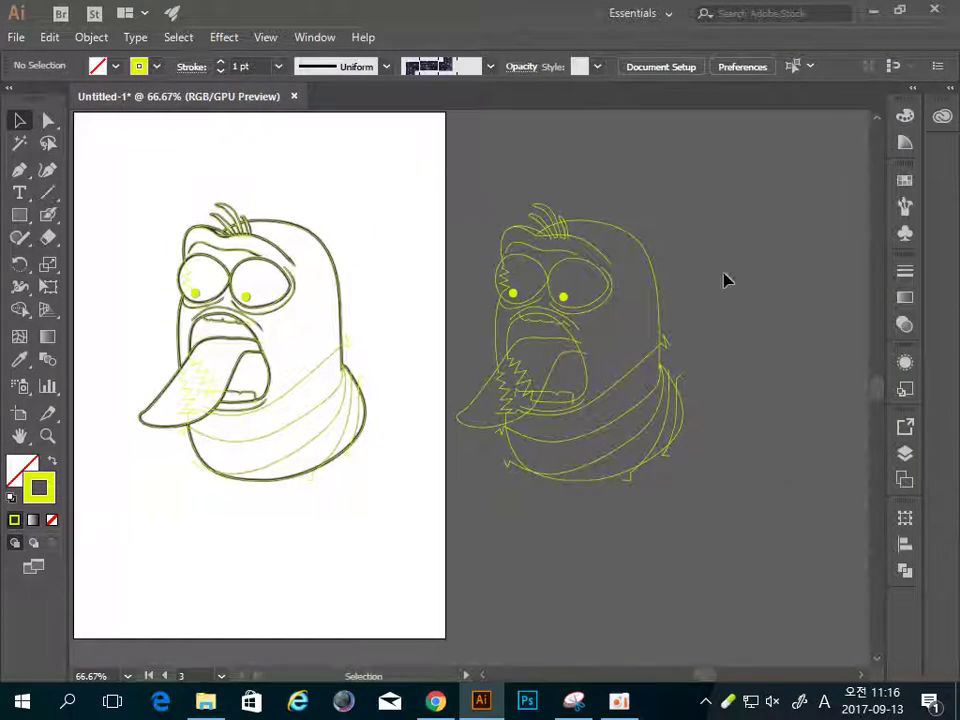
drag(542, 401, 455, 509)
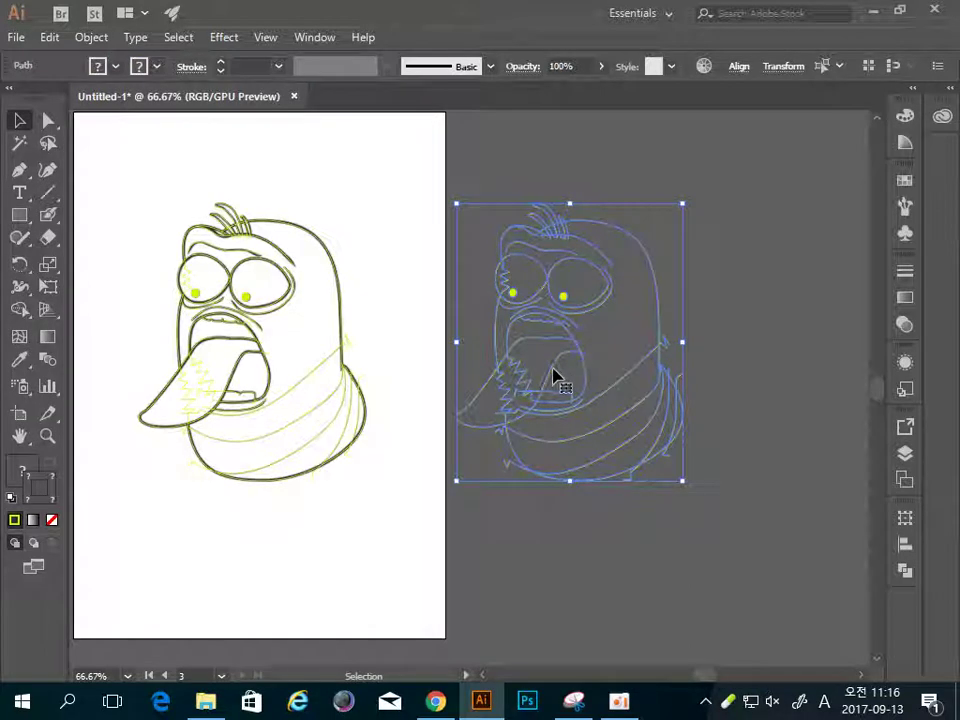
key(ctrl+h)
click(722, 312)
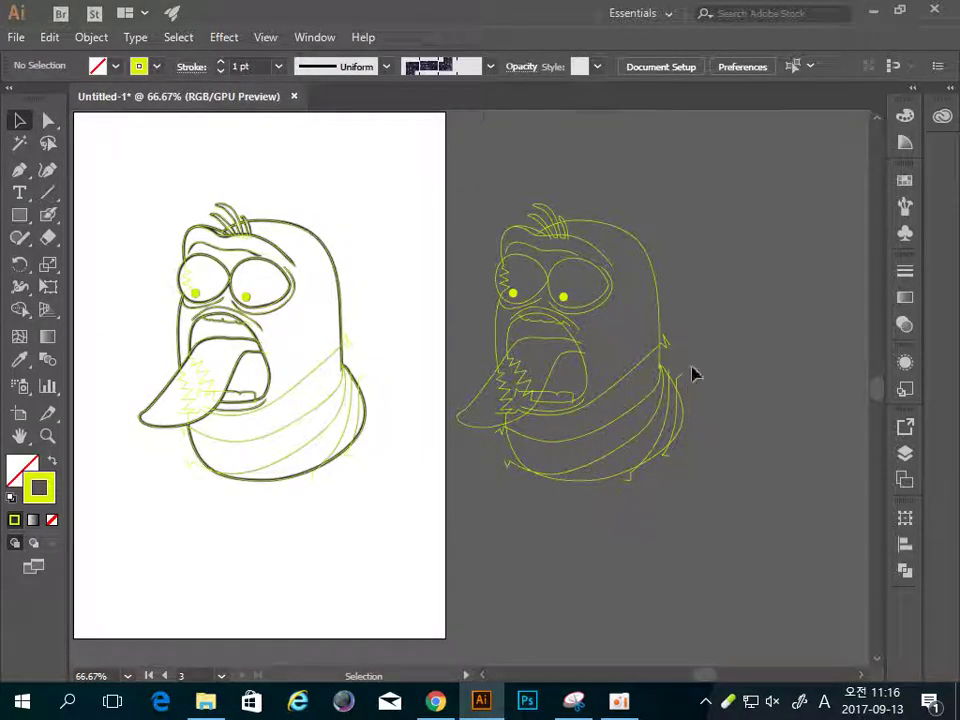
click(665, 447)
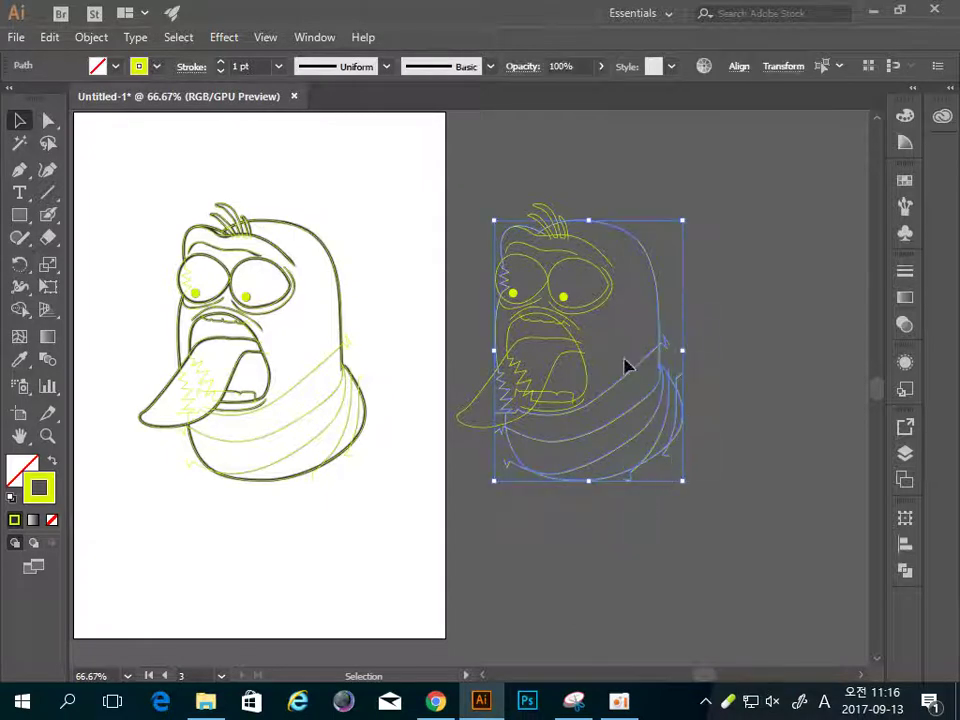
click(756, 473)
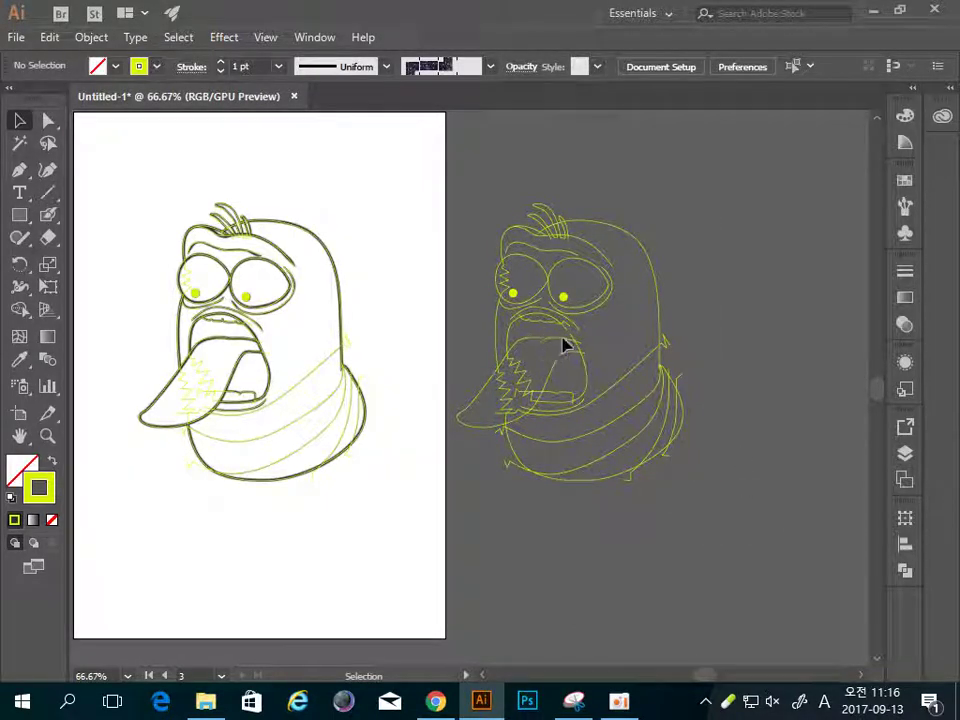
key(ctrl+plus)
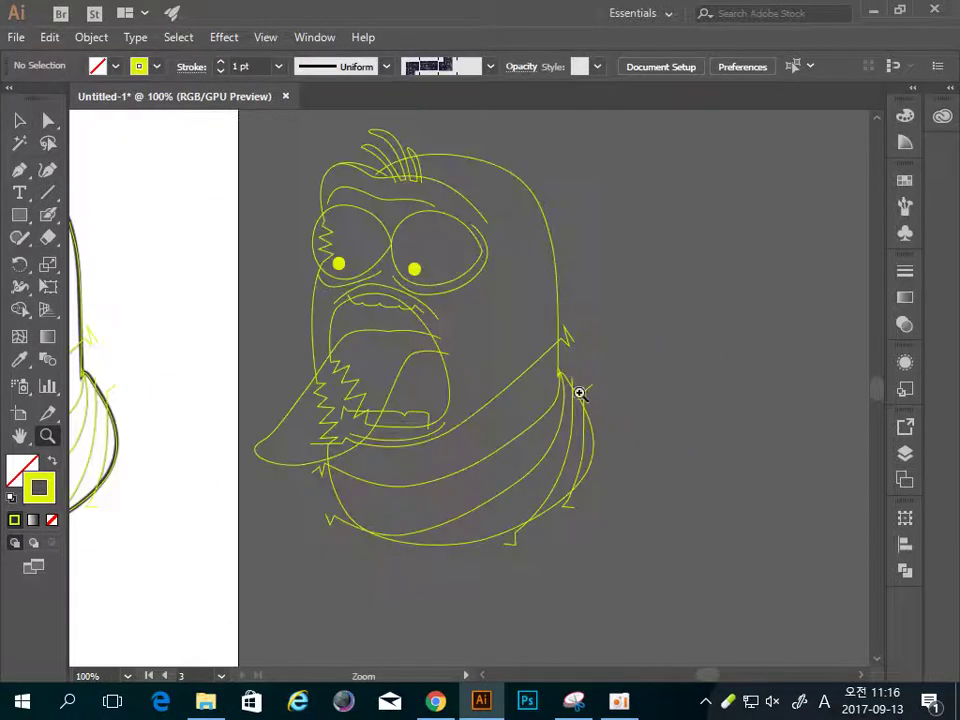
Move the copy's mouth and tongue paths out to the right of the head
click(383, 303)
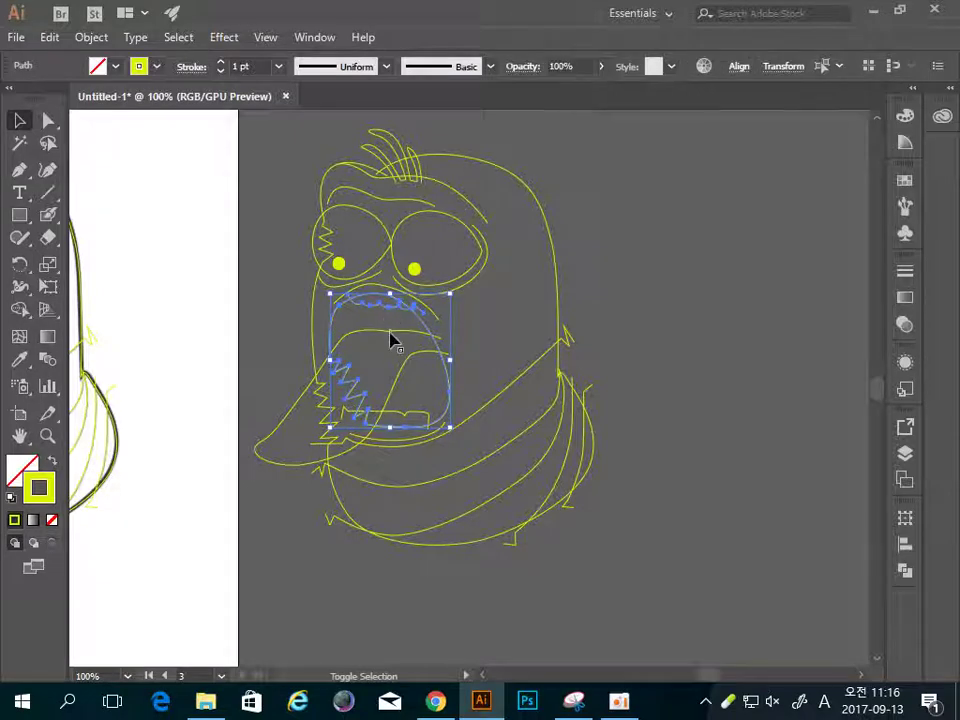
shift+click(428, 432)
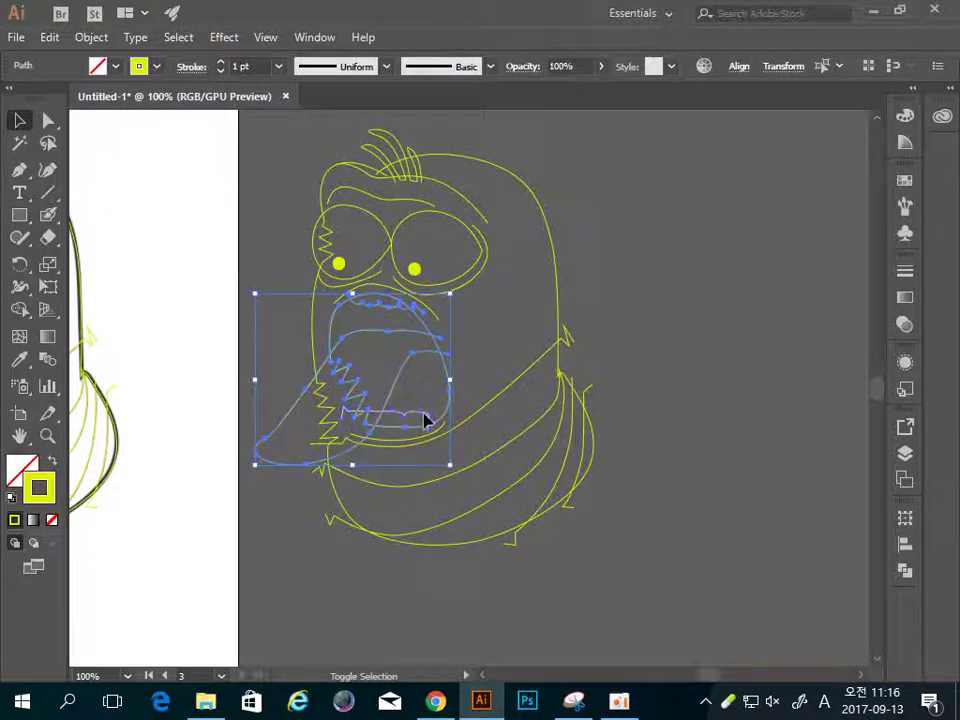
drag(396, 392, 769, 317)
click(735, 506)
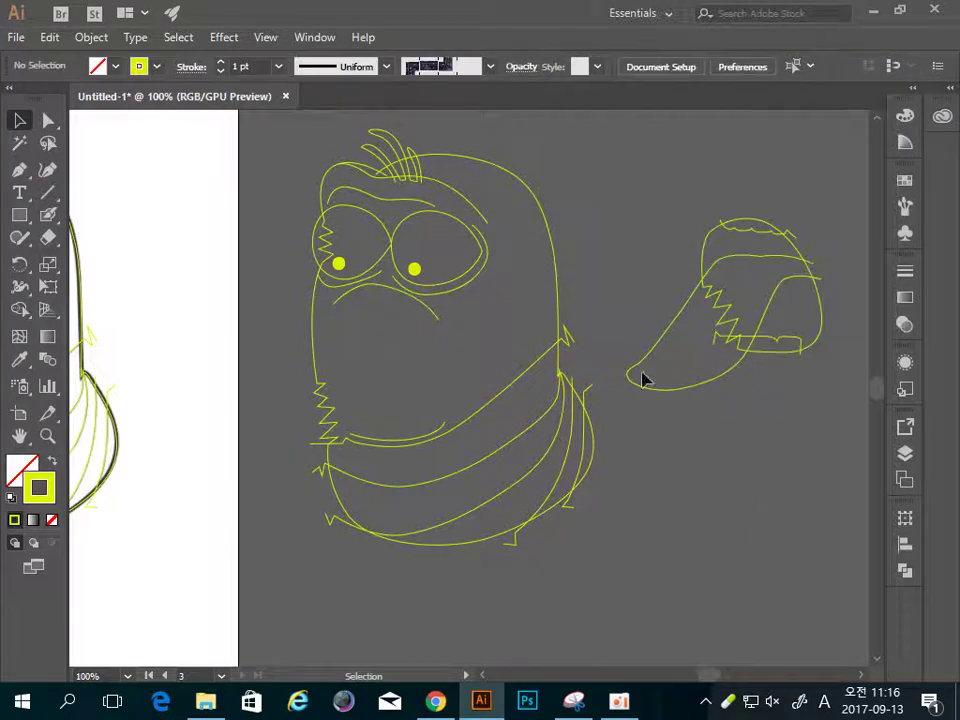
scroll(746, 450, right, 3)
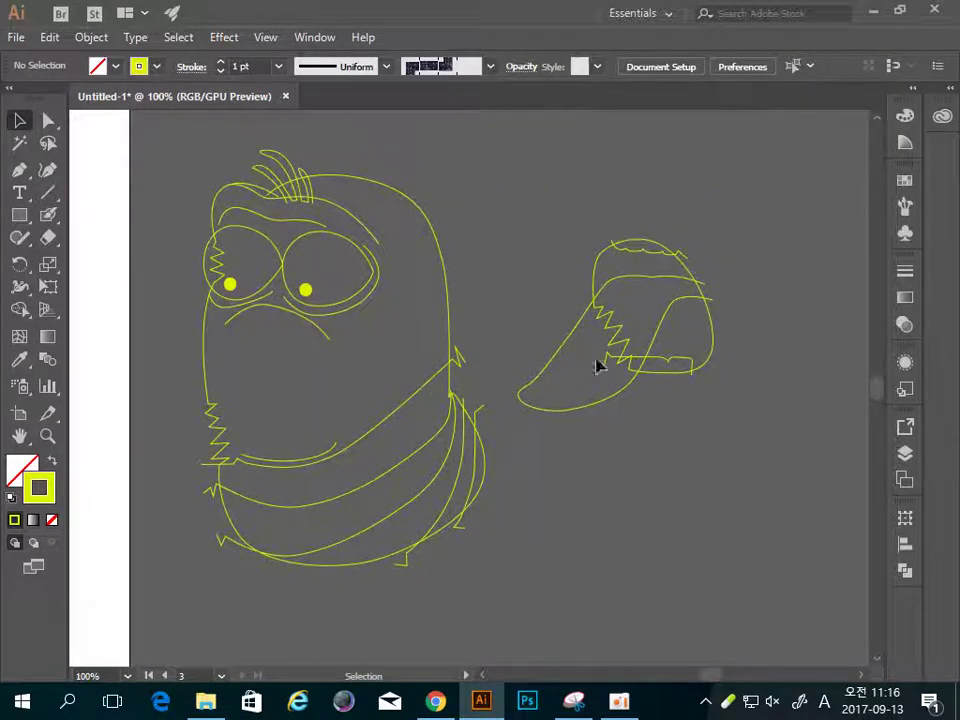
key(ctrl+z)
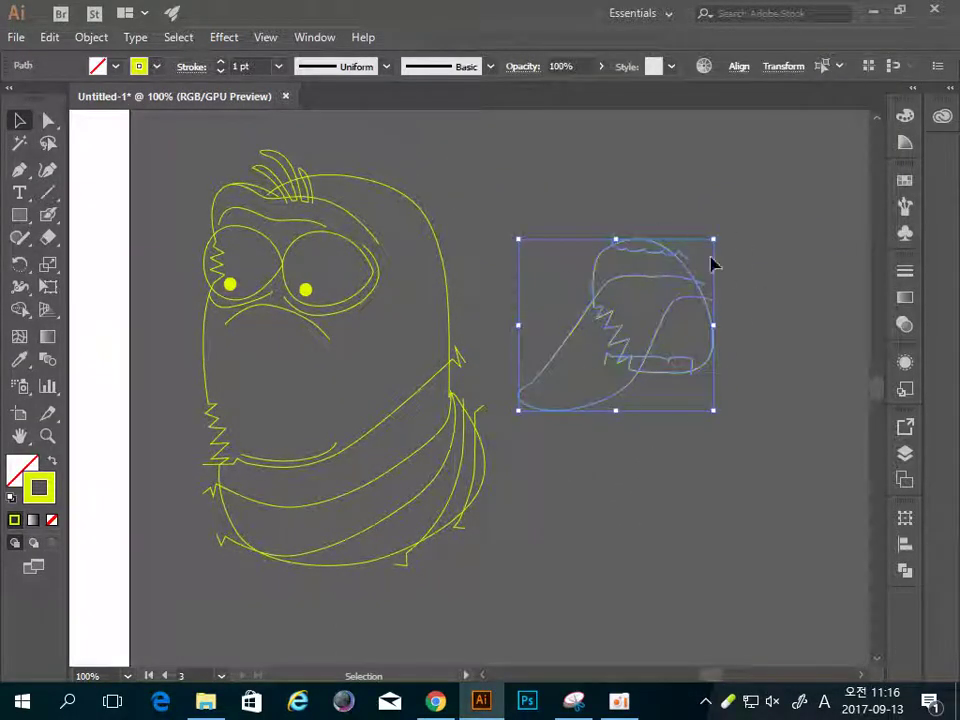
Show the Pathfinder panel via the Window menu and bring up Snipping Tool
click(320, 41)
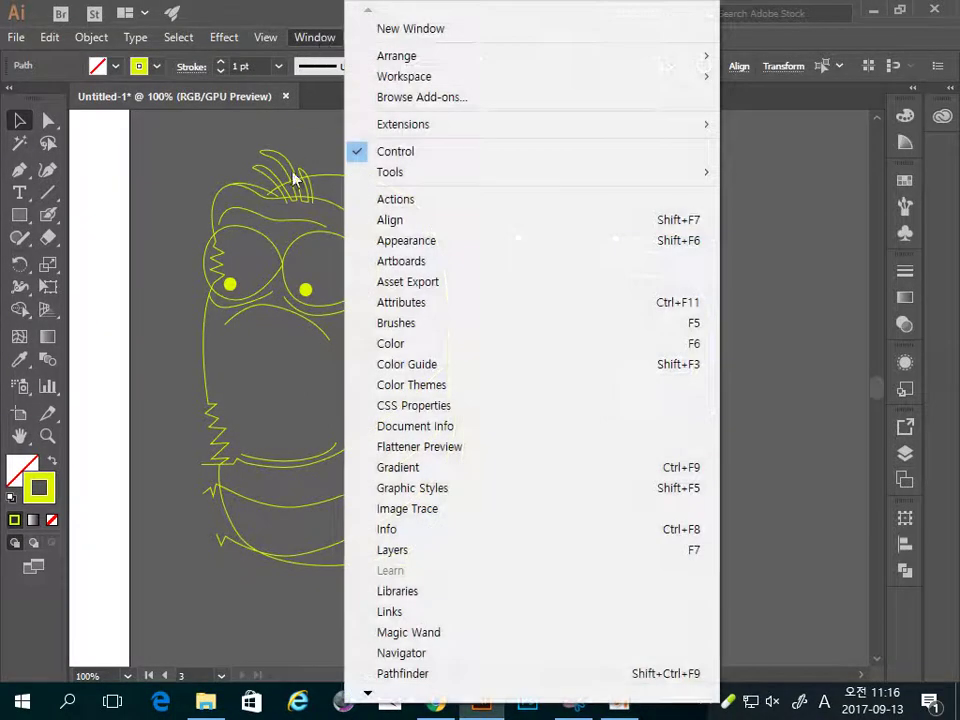
click(428, 676)
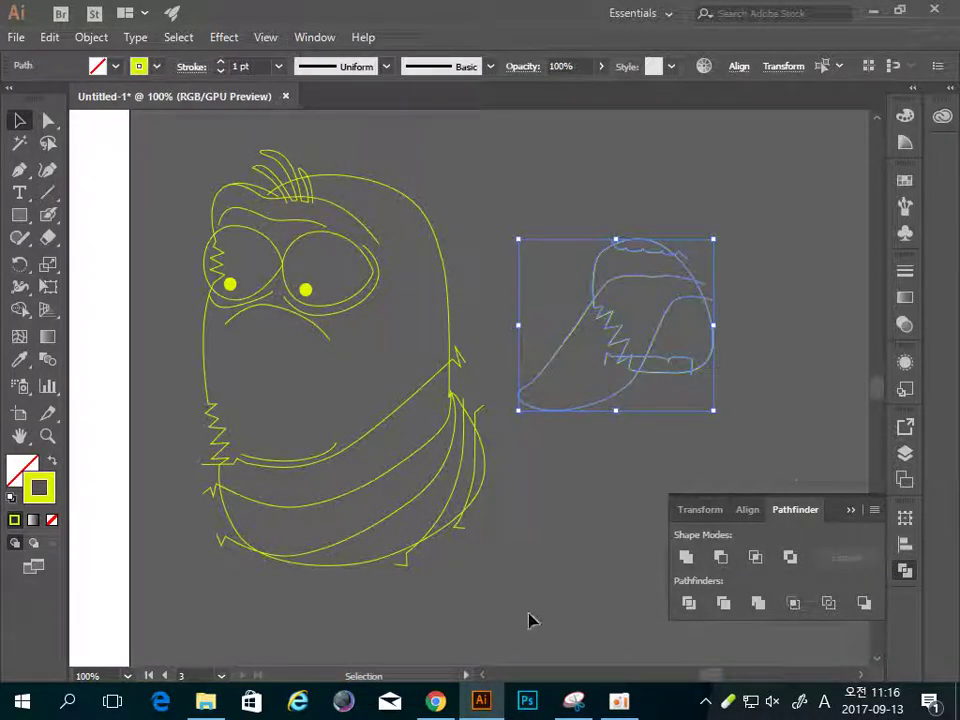
click(575, 703)
Snip the Pathfinder panel area and paste the capture onto the Illustrator canvas
click(377, 180)
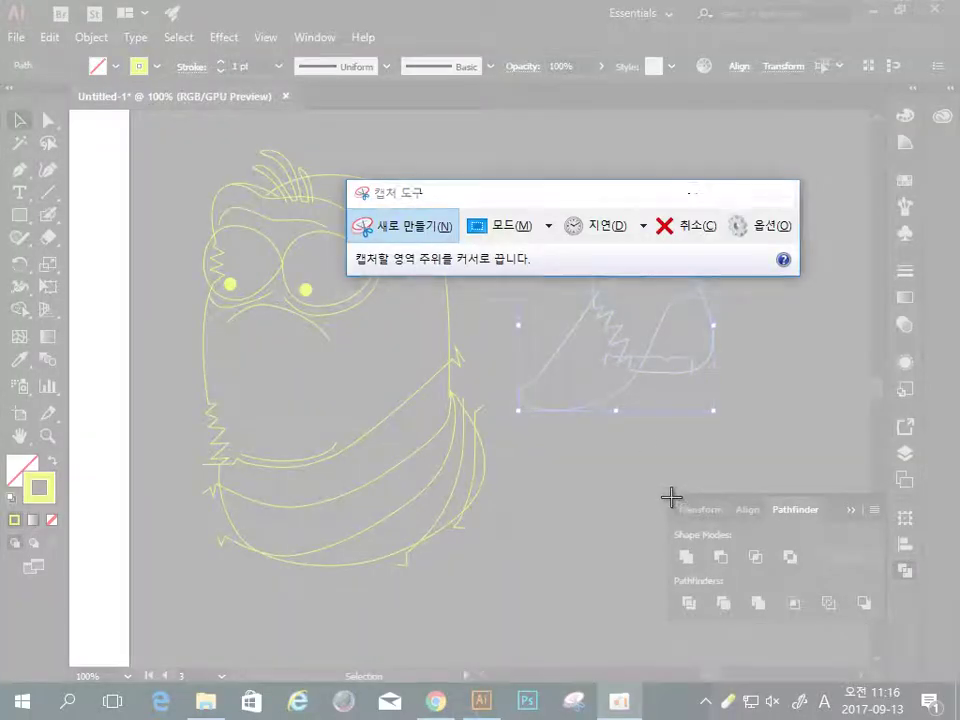
drag(671, 498, 885, 620)
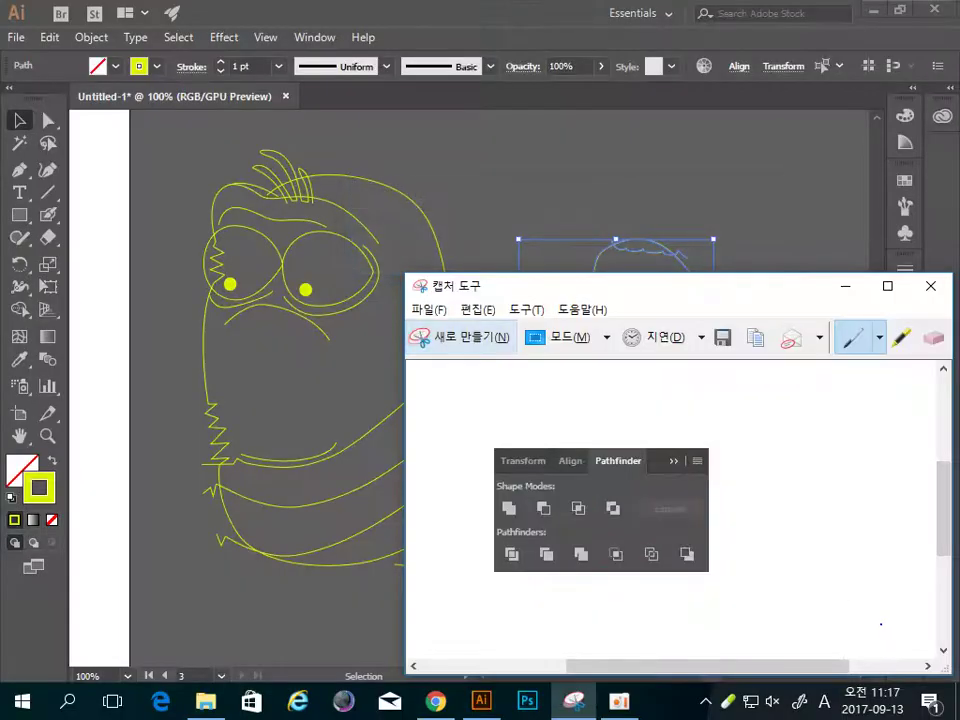
click(845, 286)
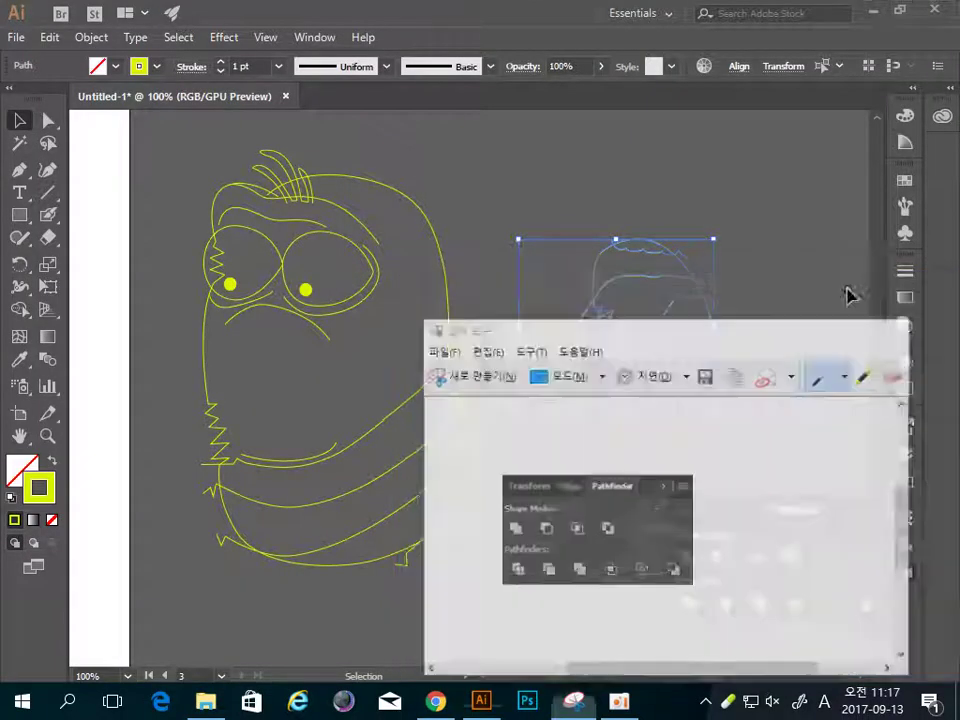
key(ctrl+v)
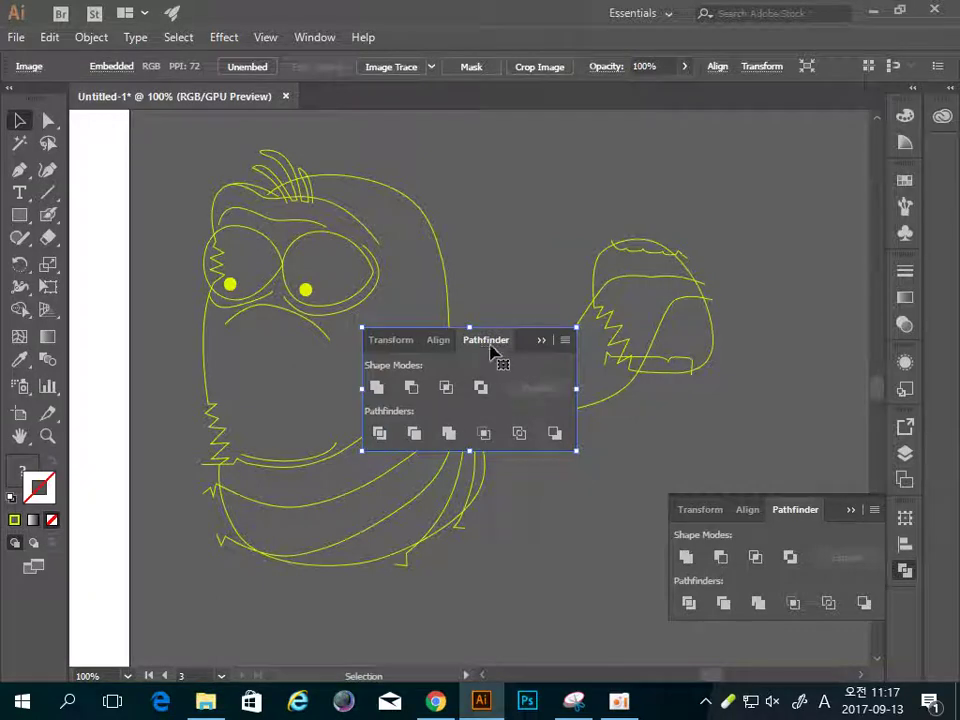
Move the Pathfinder screenshot to the upper right and nudge the mouth drawing lower
drag(493, 351, 774, 135)
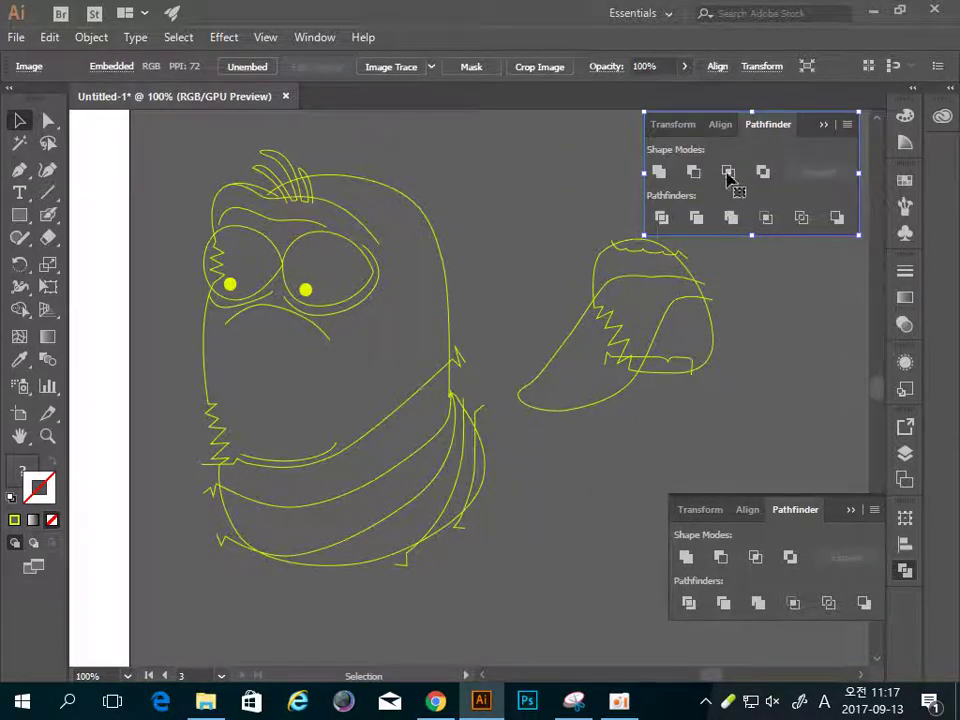
mouse_move(763, 350)
mouse_down()
mouse_move(602, 358)
mouse_move(609, 366)
mouse_up()
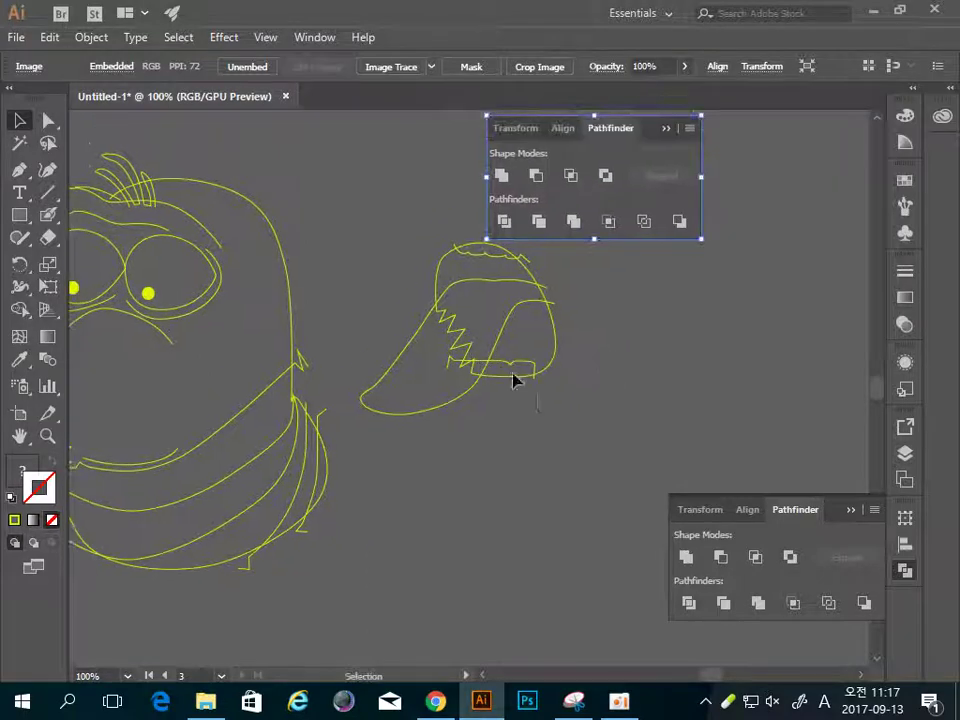
click(571, 431)
click(436, 258)
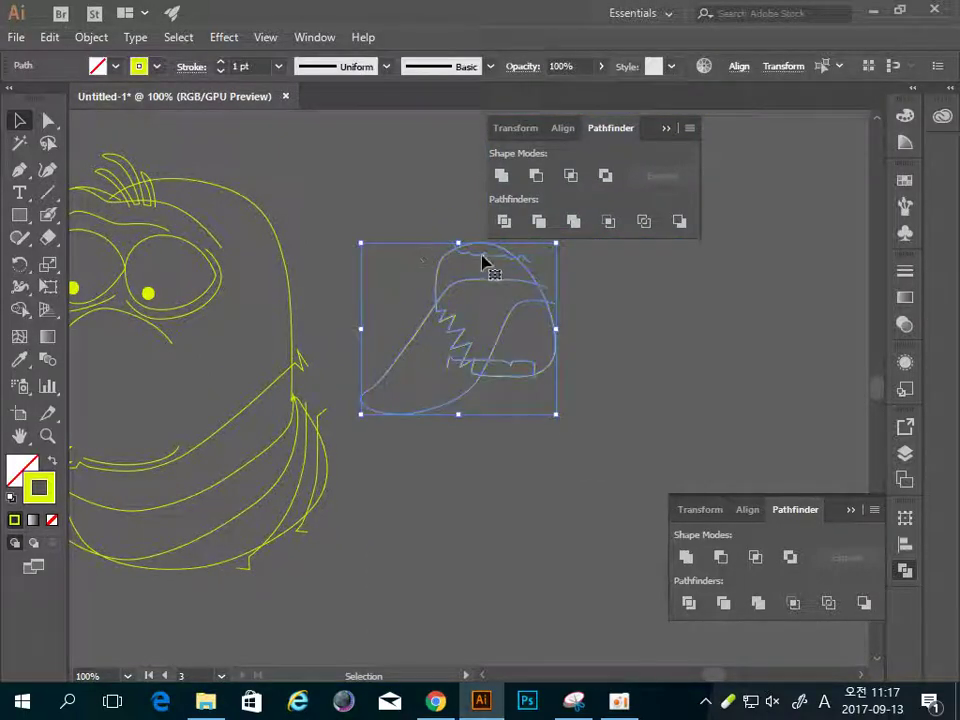
drag(484, 261, 494, 318)
click(527, 407)
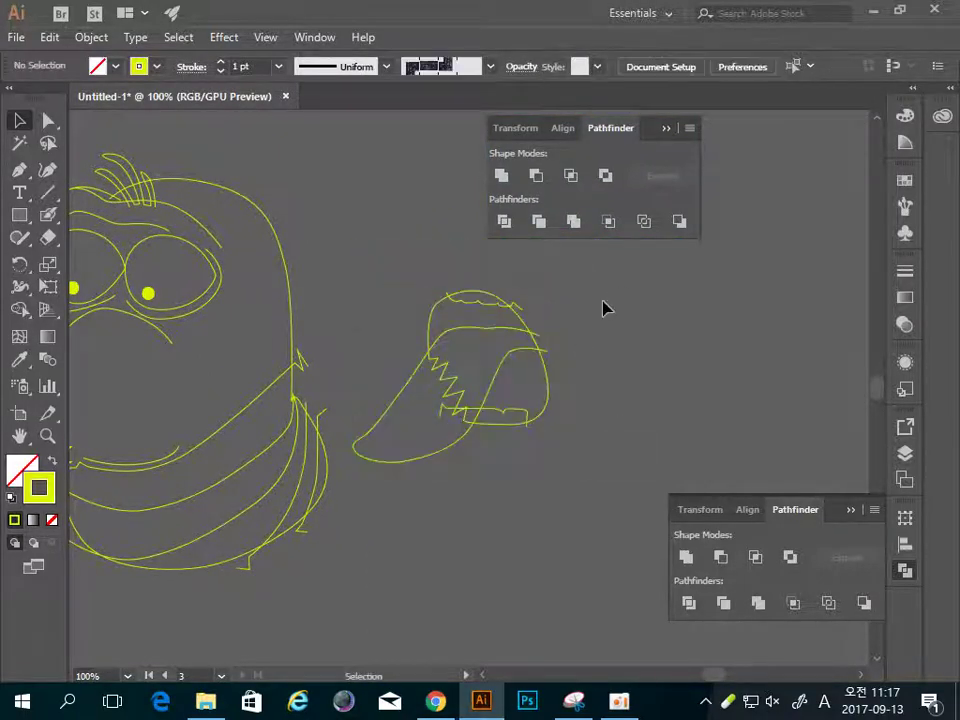
click(420, 462)
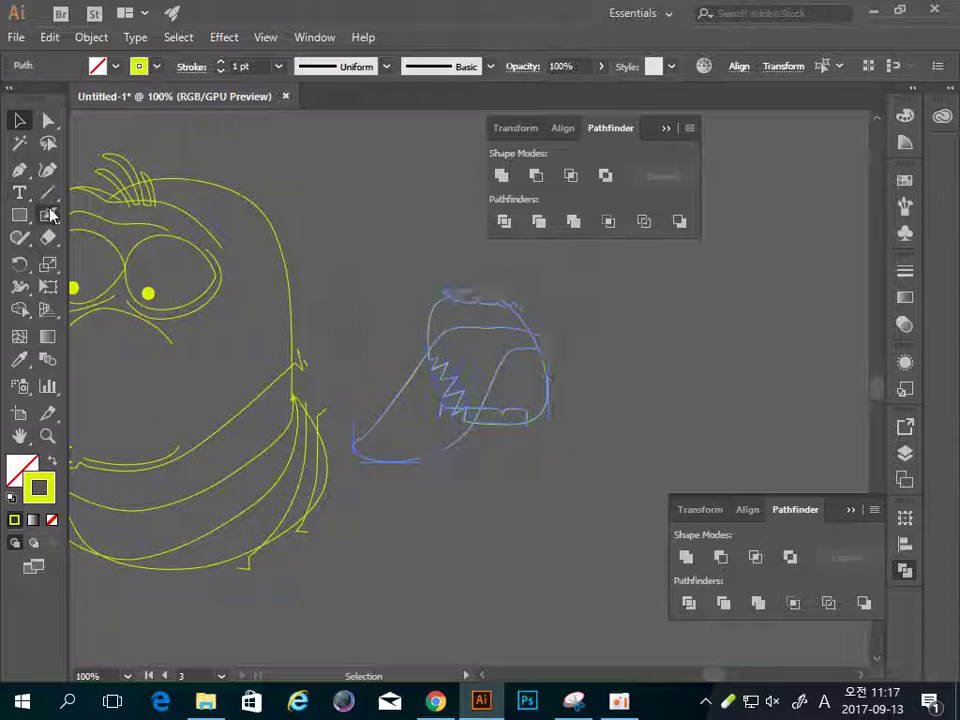
Circle the Divide icon on the pasted Pathfinder screenshot with a yellow Blob Brush stroke
click(48, 214)
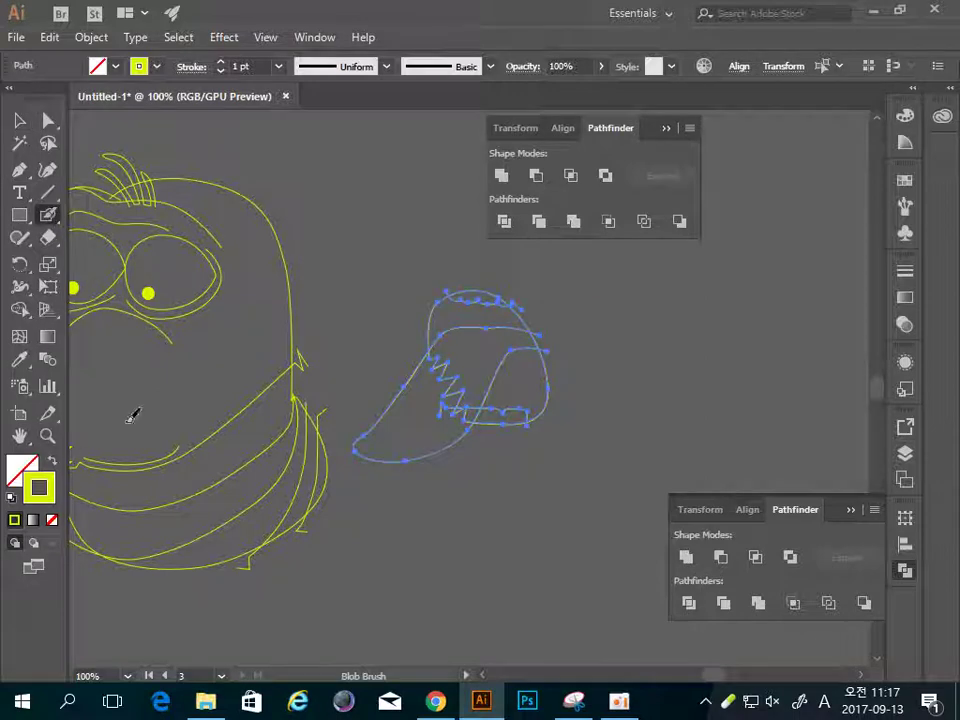
click(504, 220)
key(ctrl+z)
key(o)
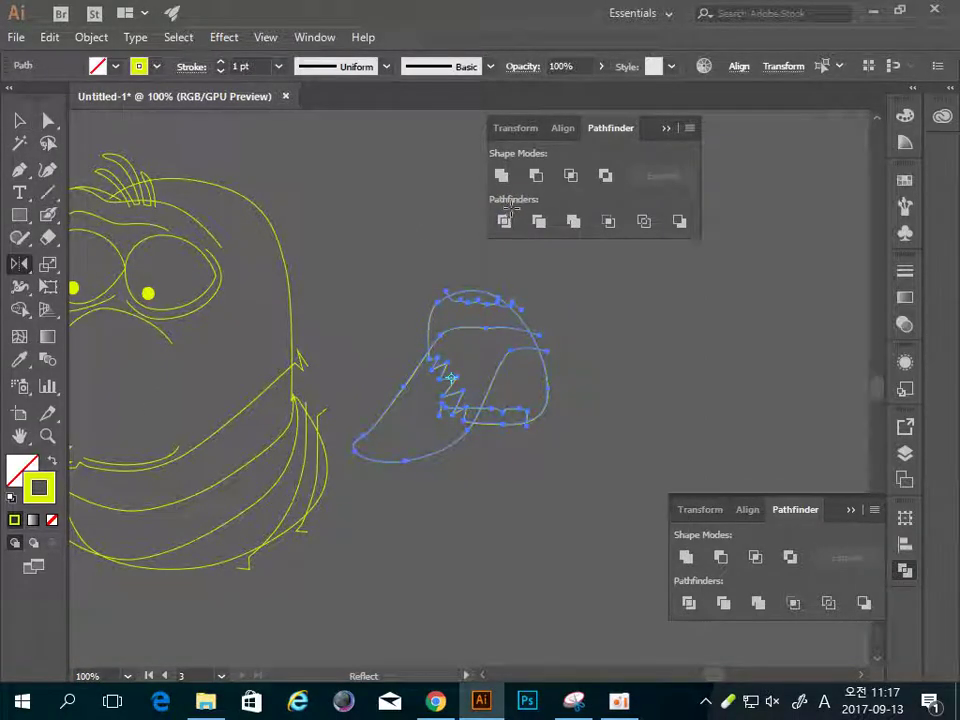
key(shift+b)
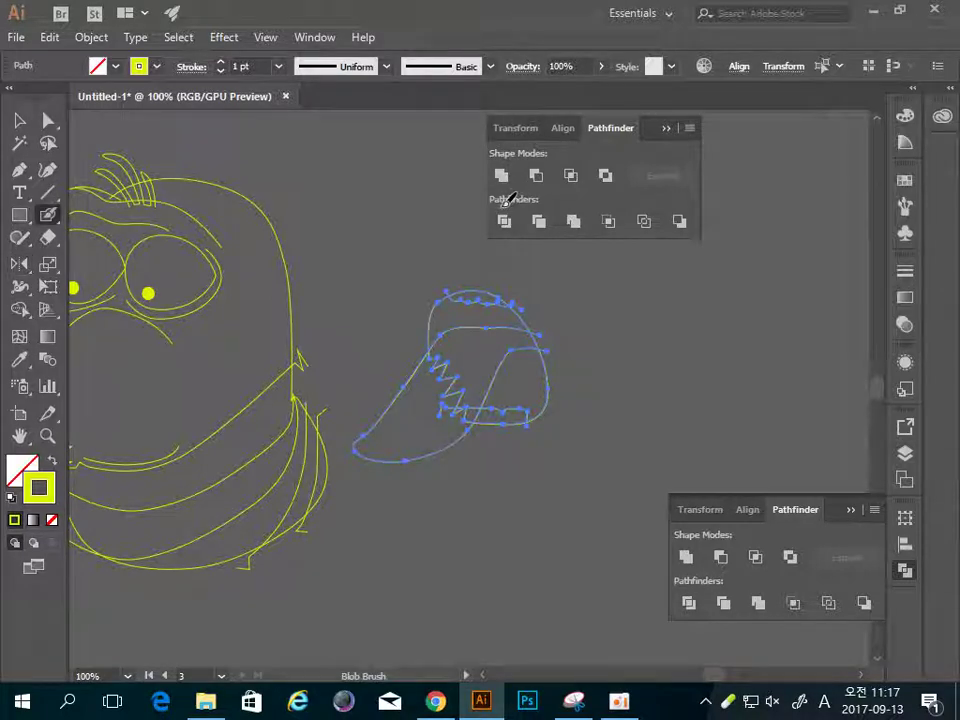
click(503, 221)
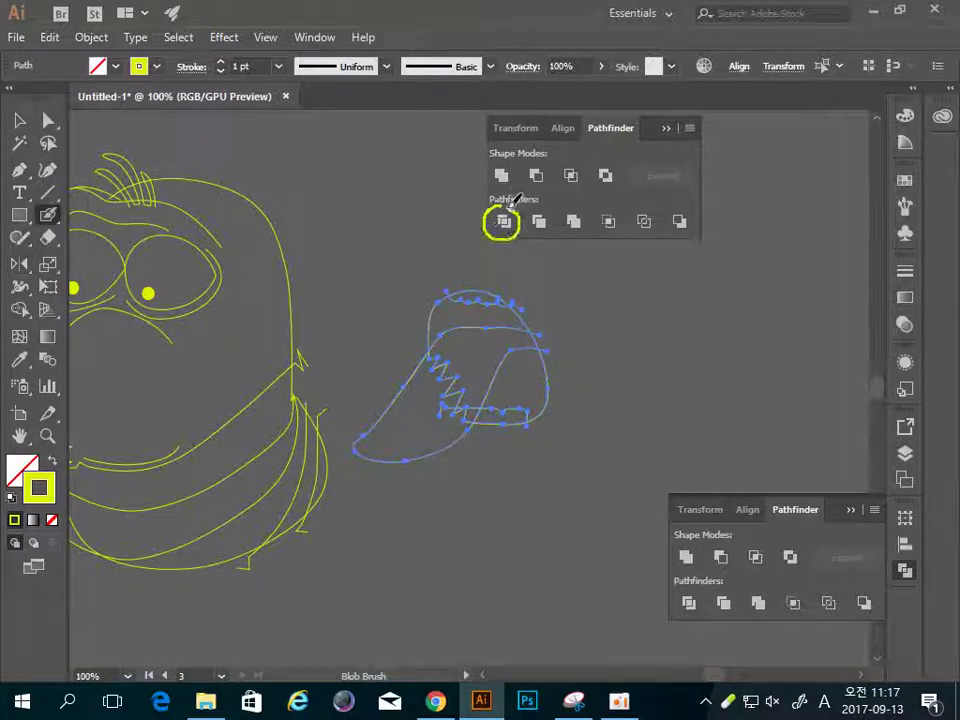
Select the mouth and tongue paths and apply Pathfinder Divide to split them into pieces
click(18, 121)
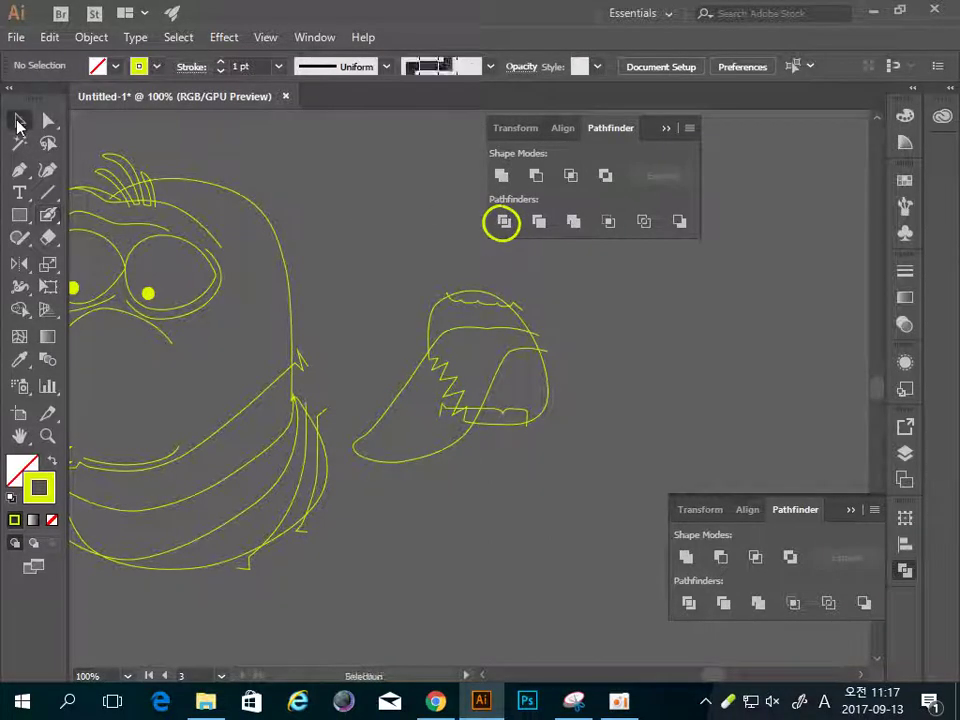
click(456, 459)
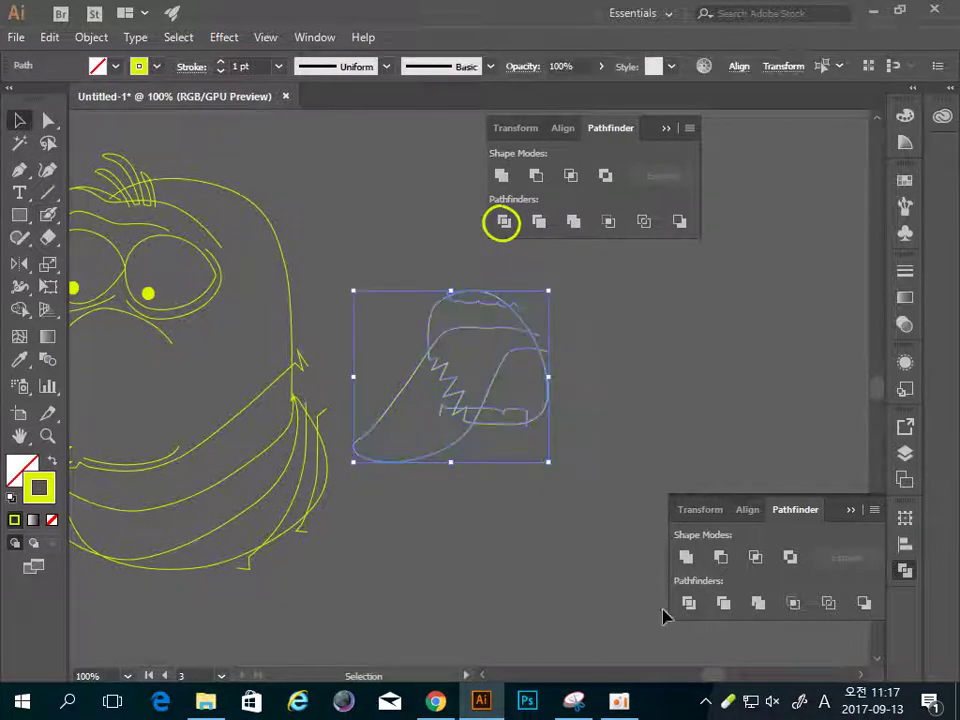
click(689, 603)
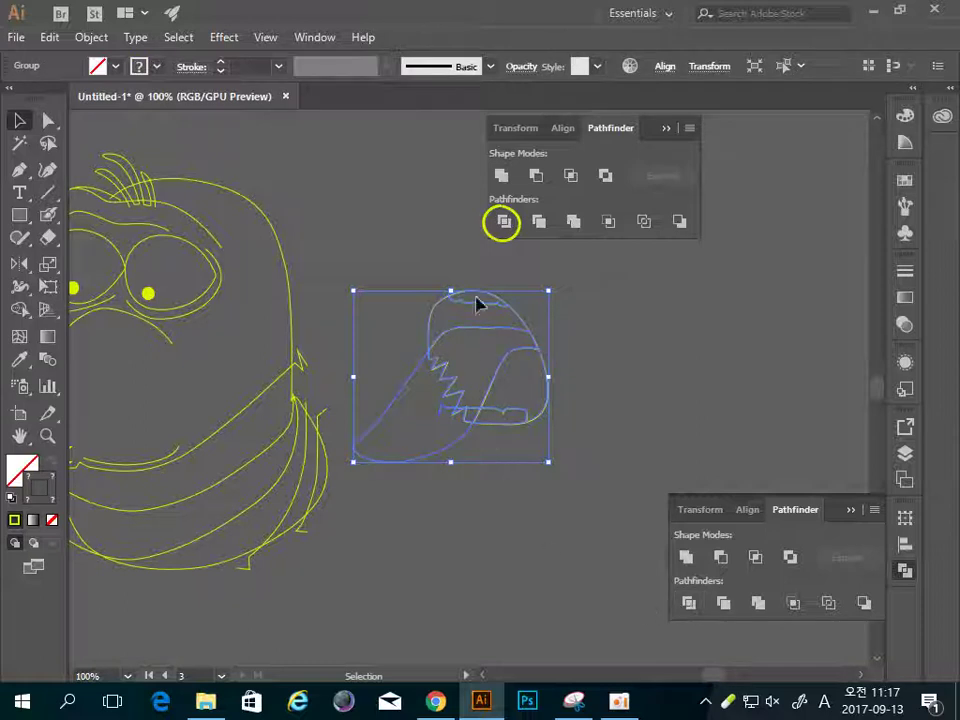
ctrl+click(519, 327)
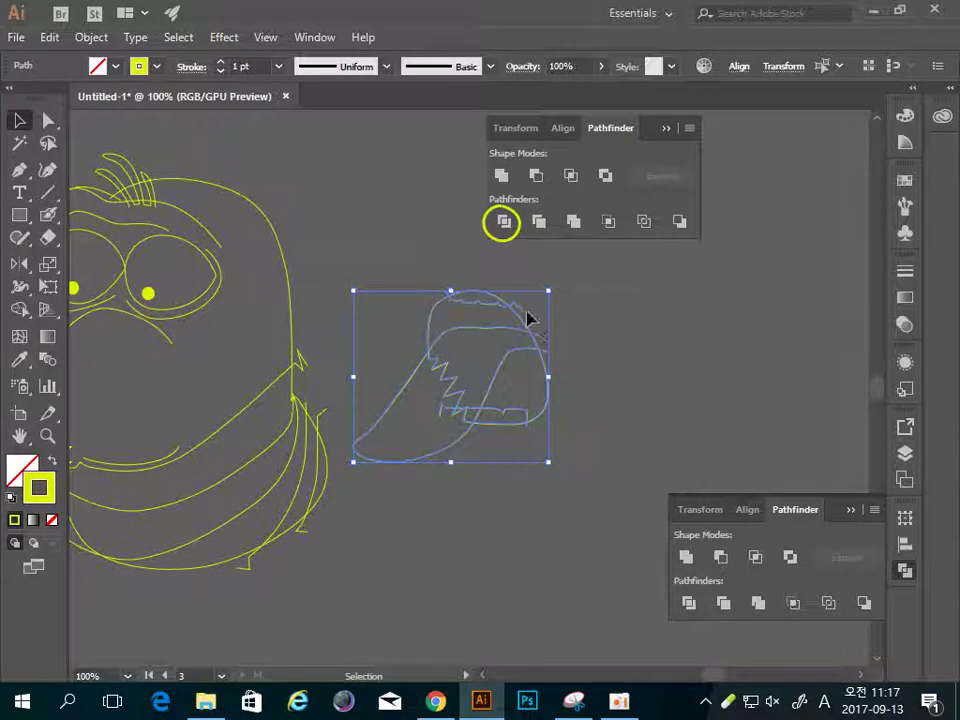
click(695, 605)
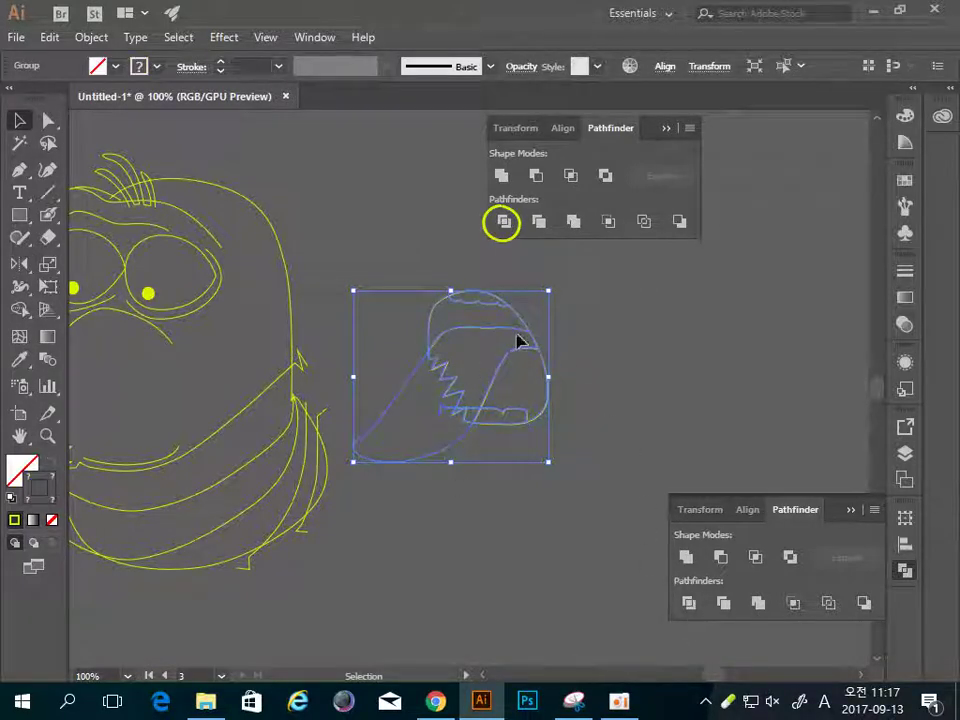
key(z)
click(487, 386)
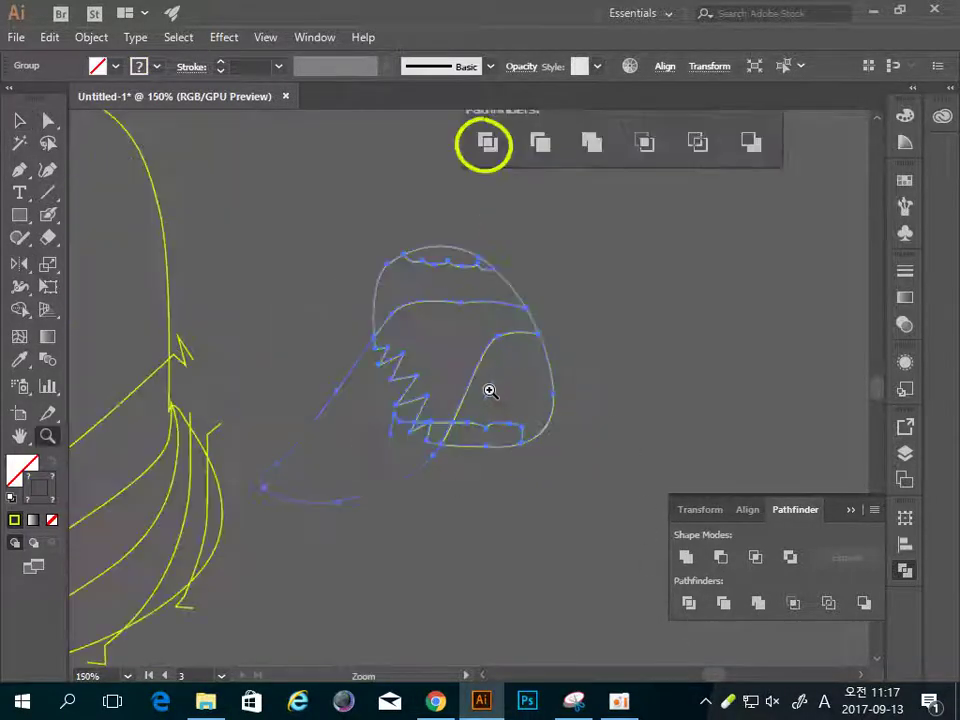
key(a)
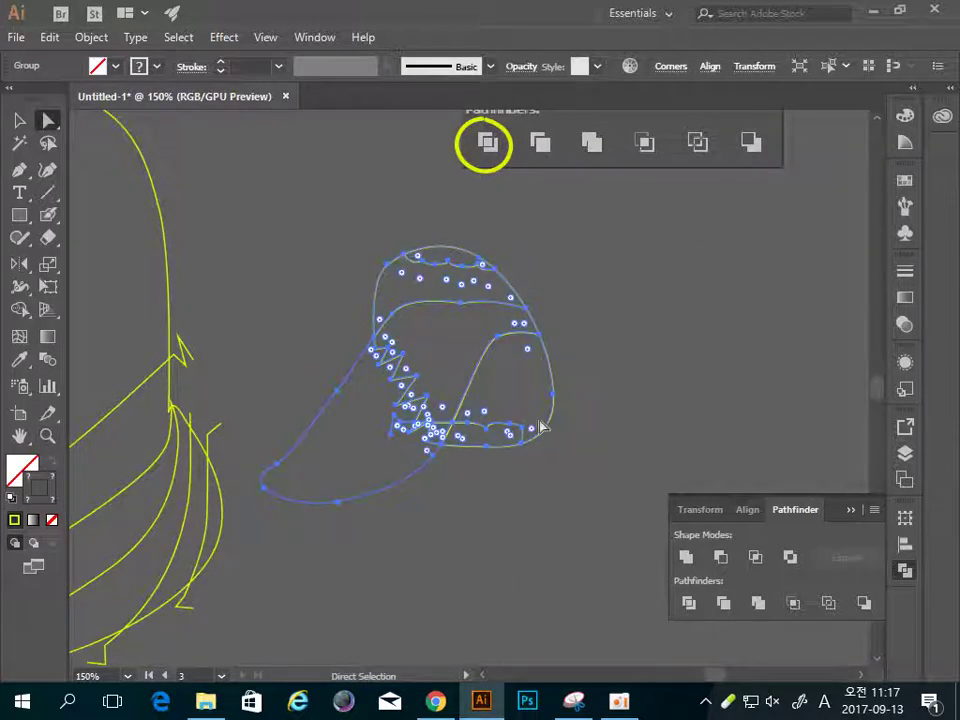
key(Delete)
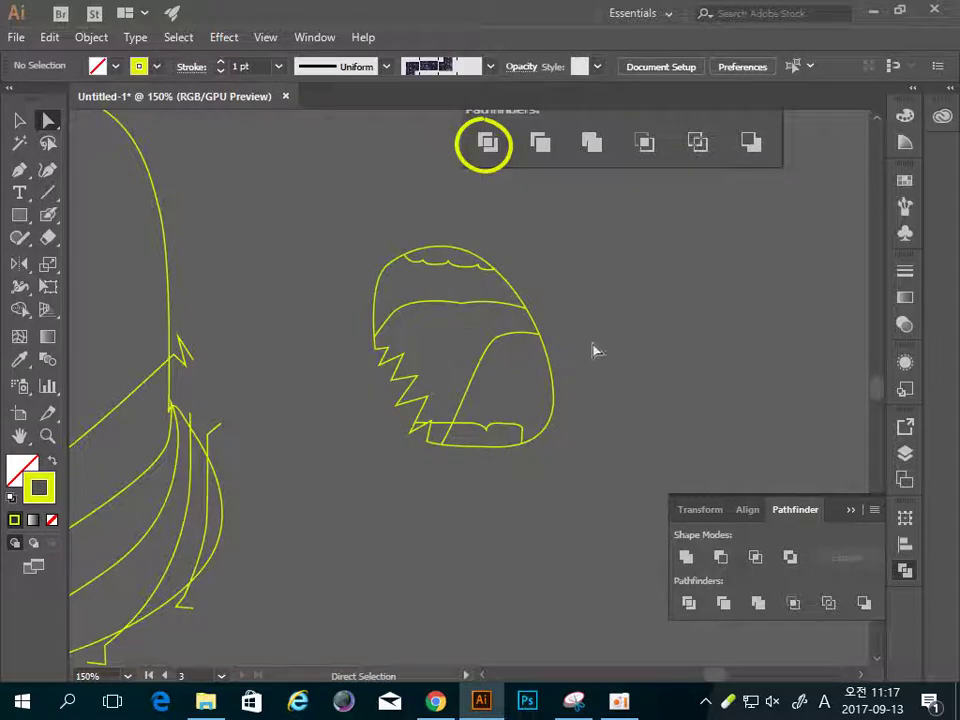
key(v)
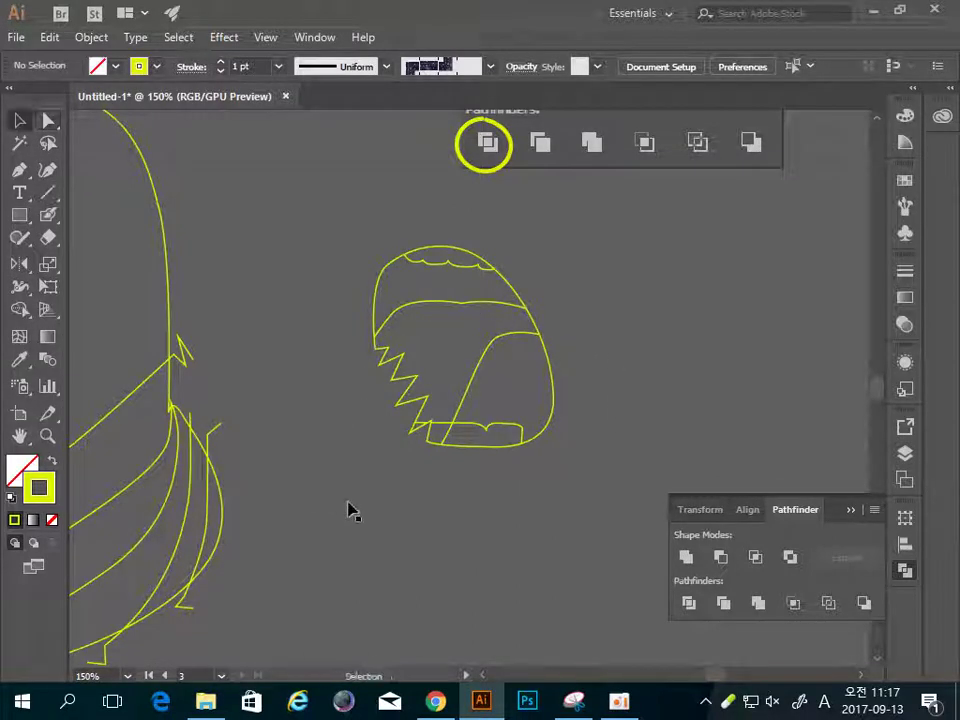
key(ctrl+z)
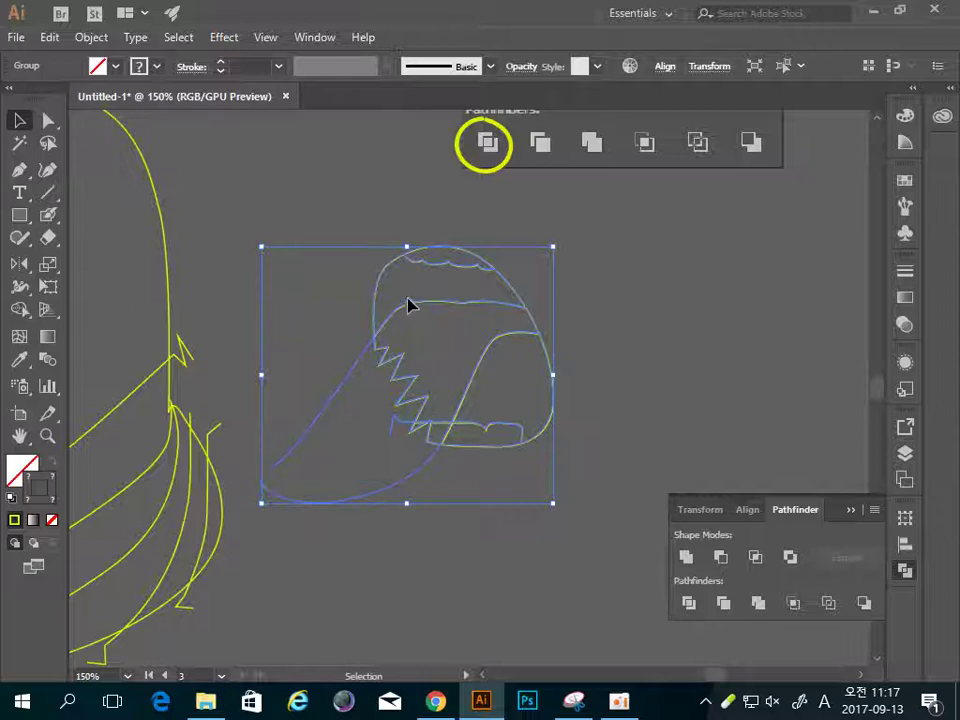
click(527, 441)
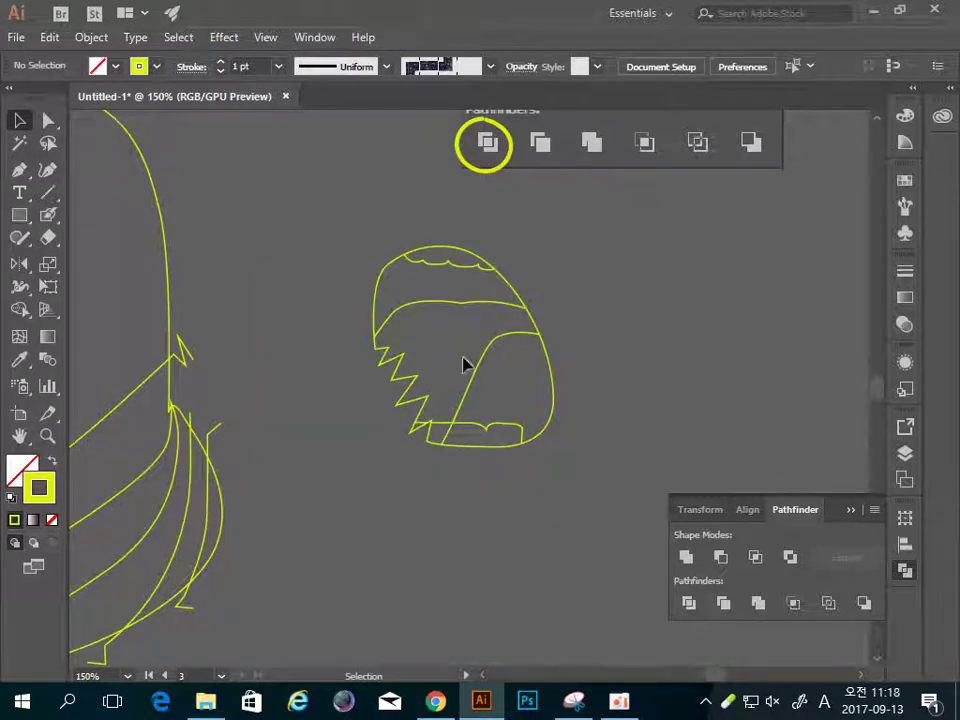
drag(230, 412, 534, 538)
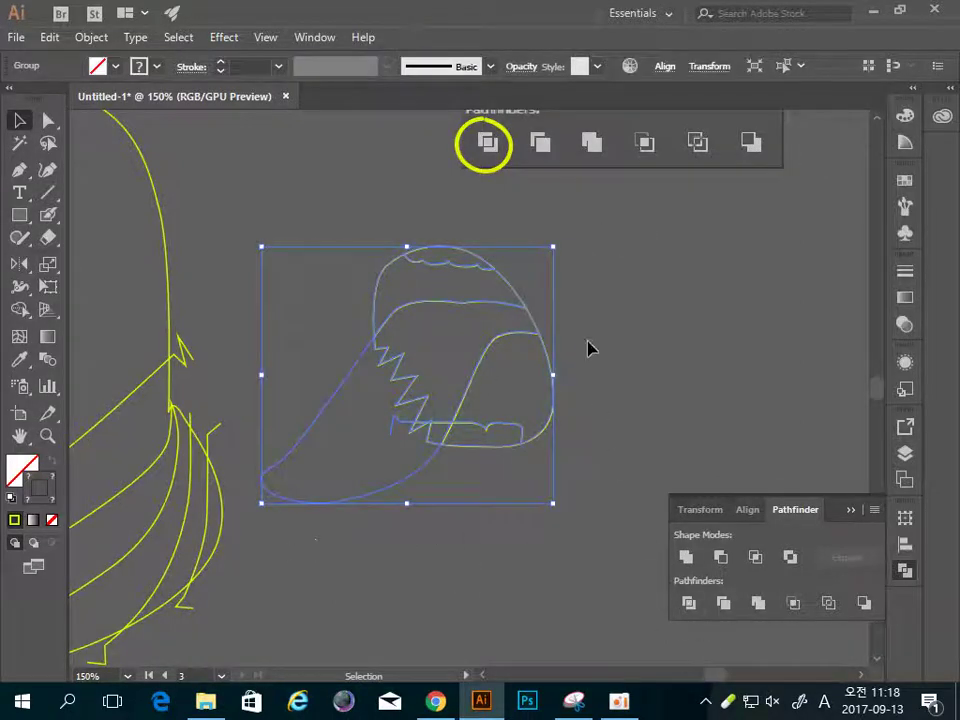
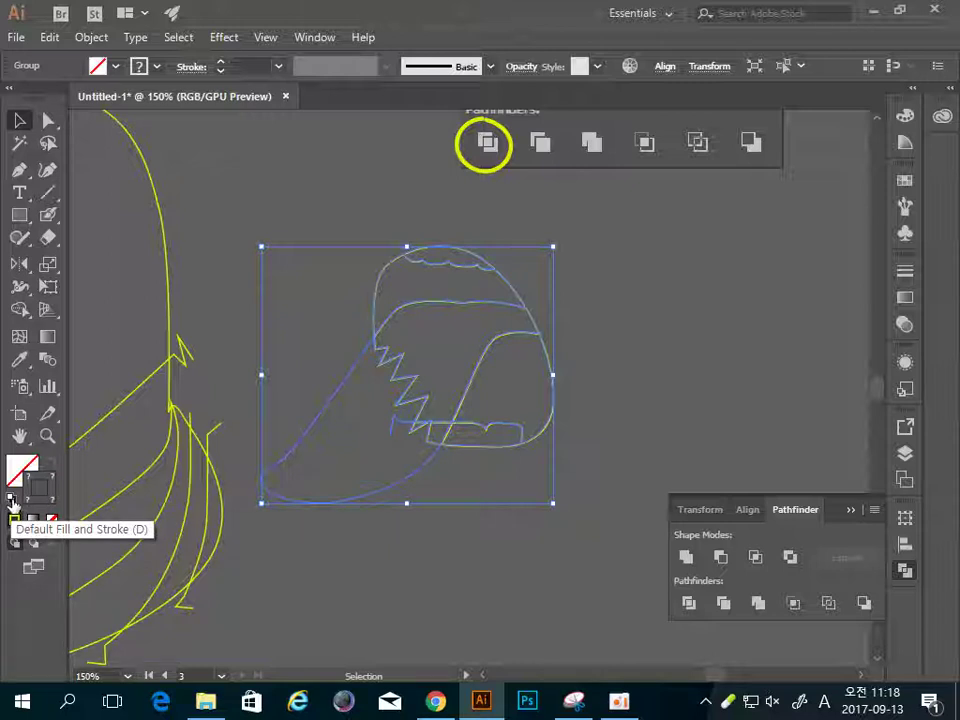
Apply default white fill and black stroke, then pull scalloped pieces out to inspect and undo
click(12, 502)
click(426, 559)
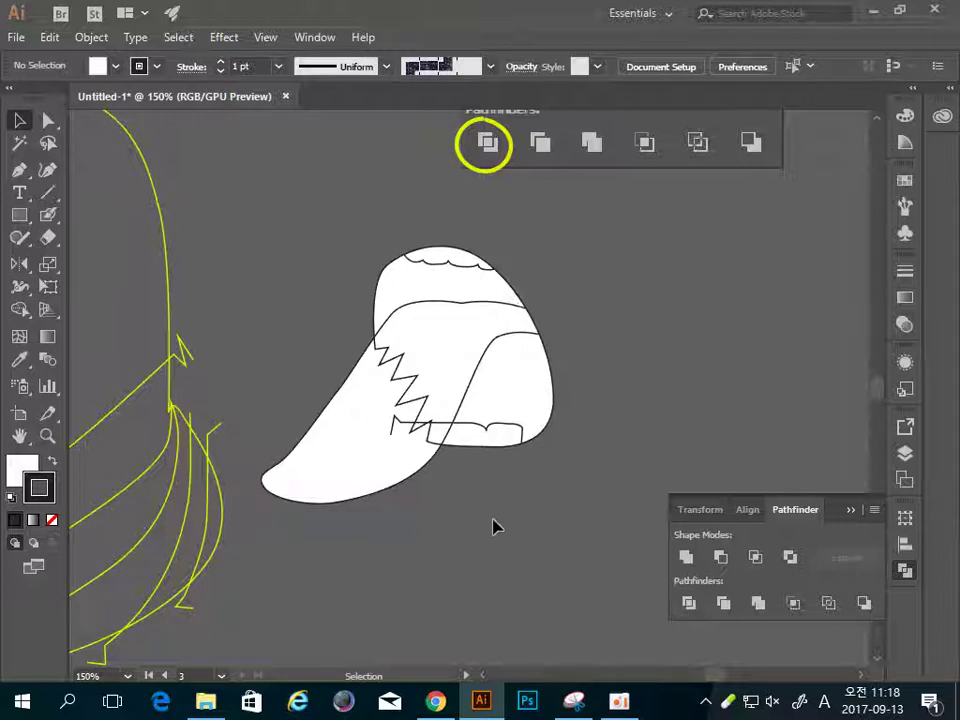
key(a)
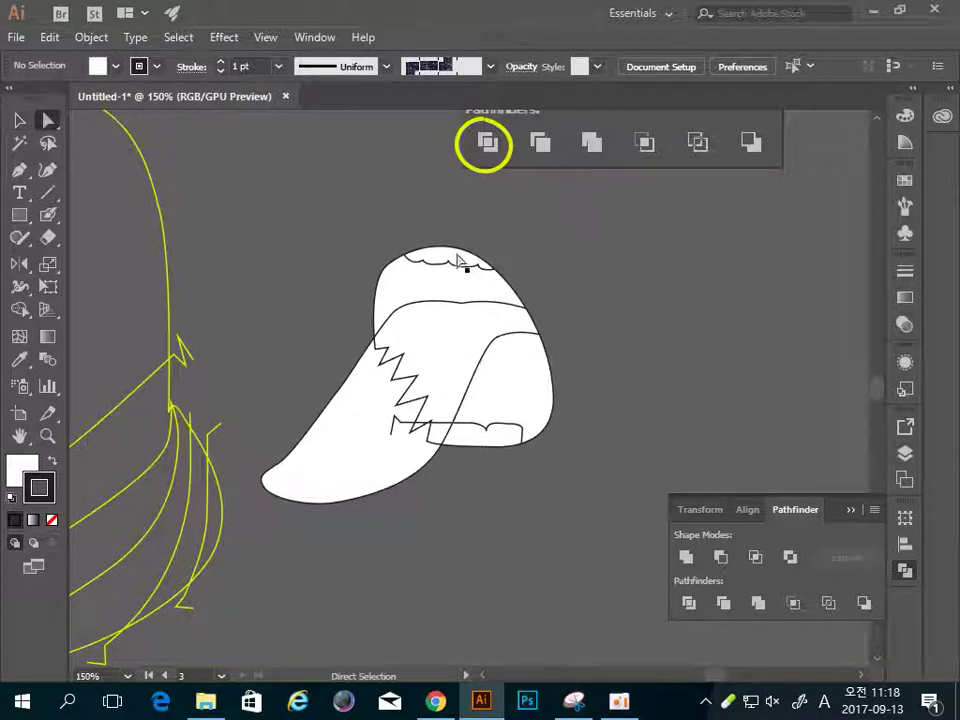
drag(440, 260, 408, 216)
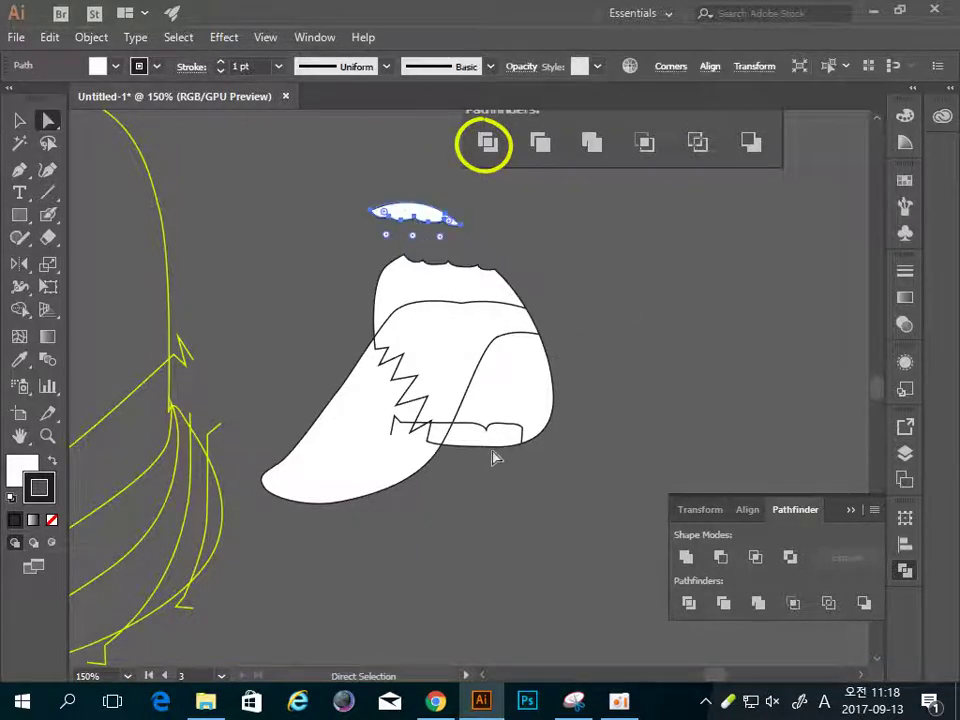
drag(498, 469, 497, 530)
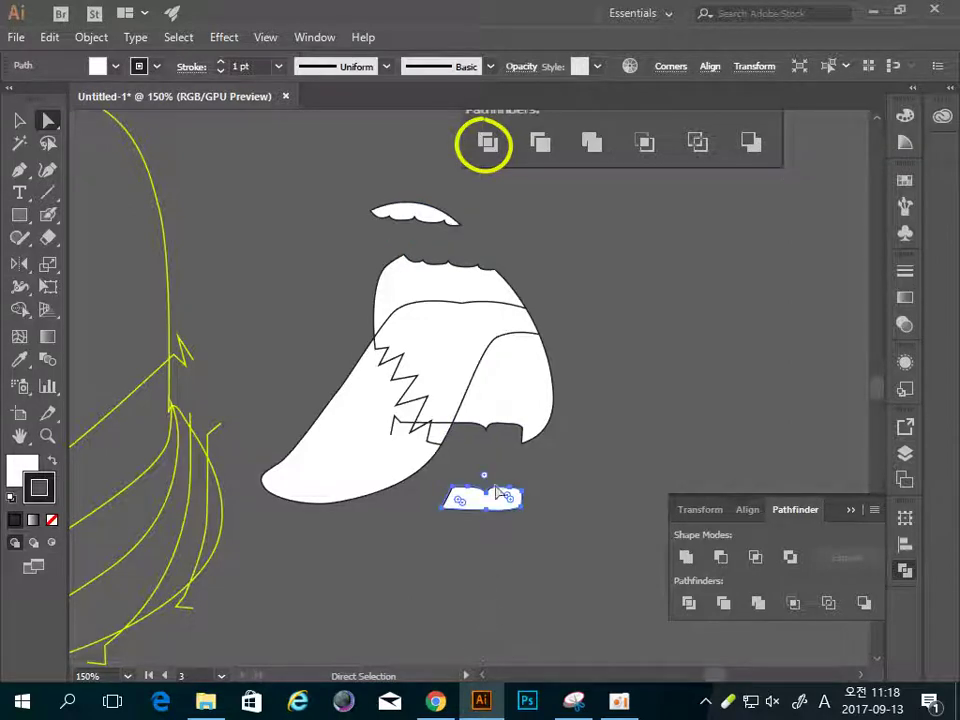
key(ctrl+z)
key(ctrl+z)
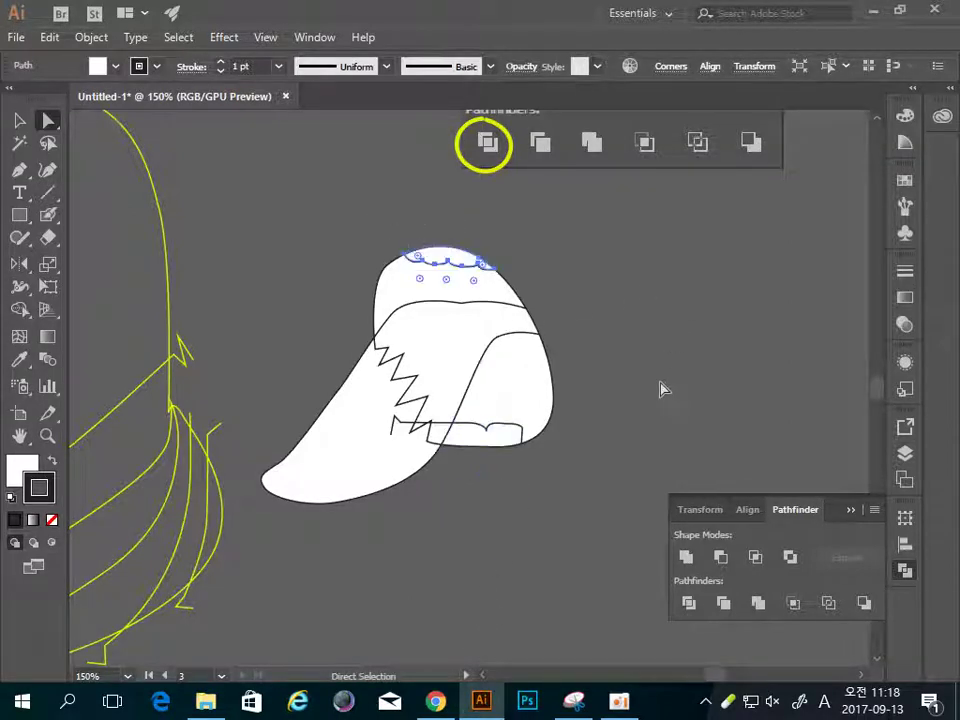
Select the tongue's zigzag path
click(737, 193)
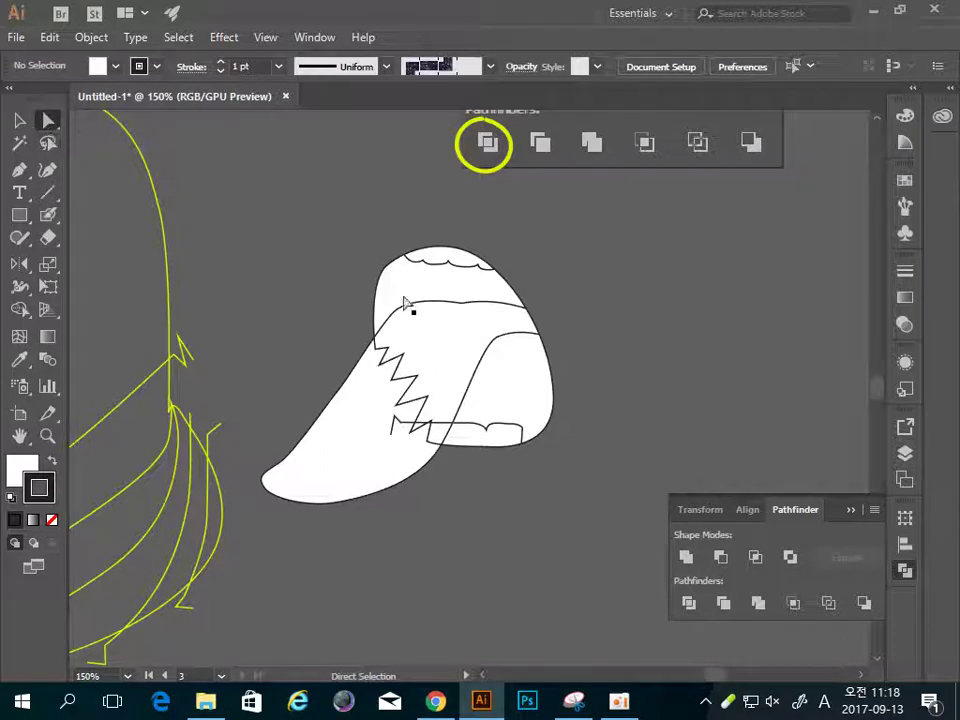
click(443, 365)
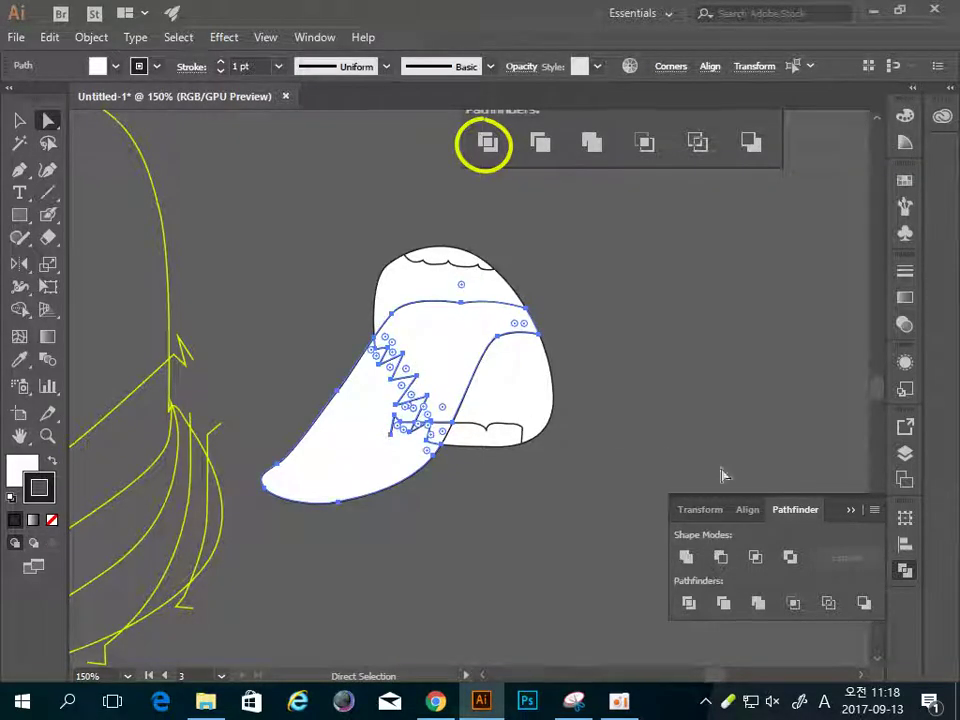
scroll(616, 340, up, 3)
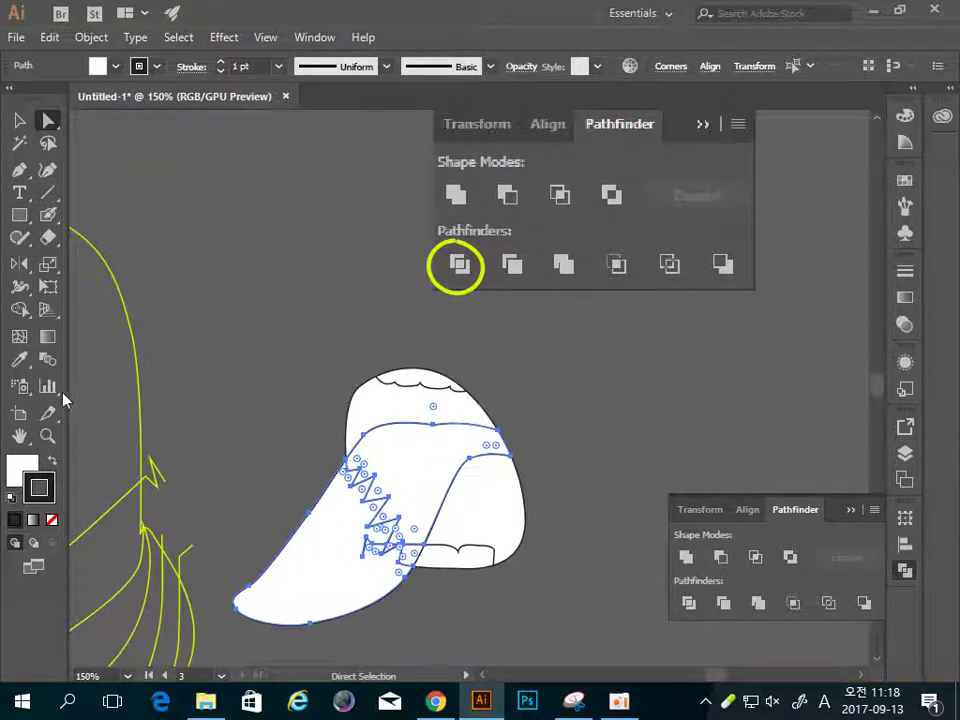
Set the tongue paths to no fill with a red stroke
key(shift+b)
click(24, 470)
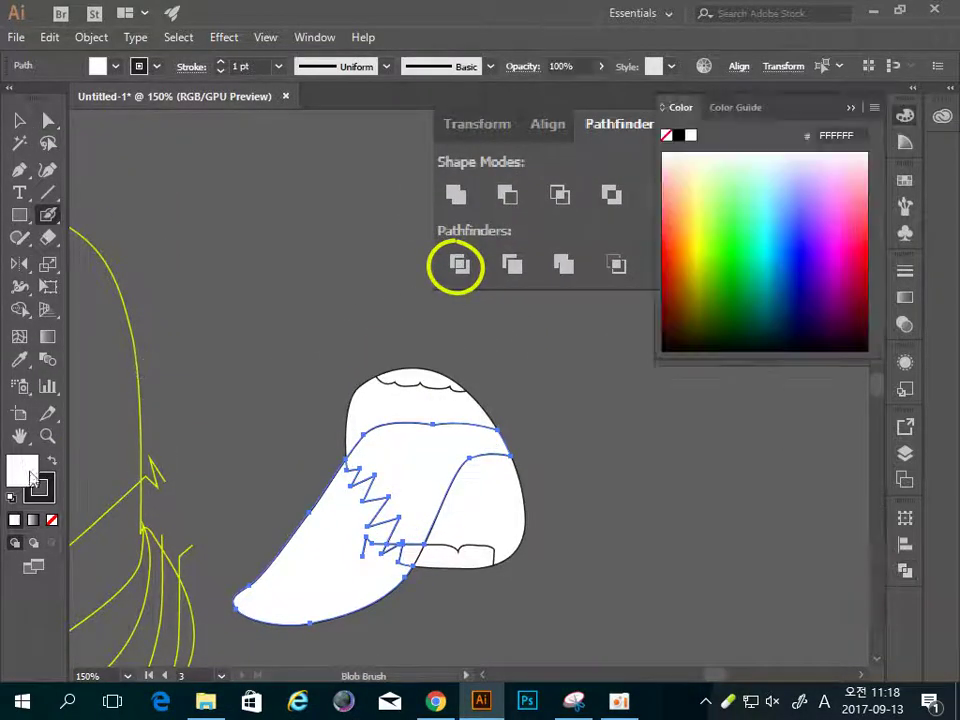
click(904, 116)
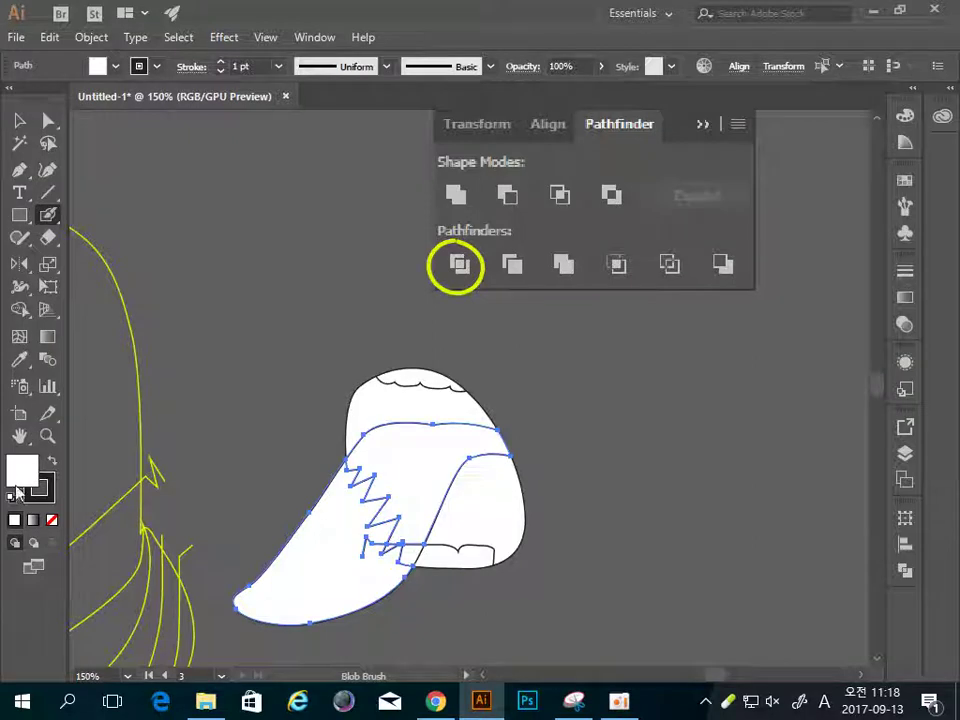
click(52, 520)
click(38, 487)
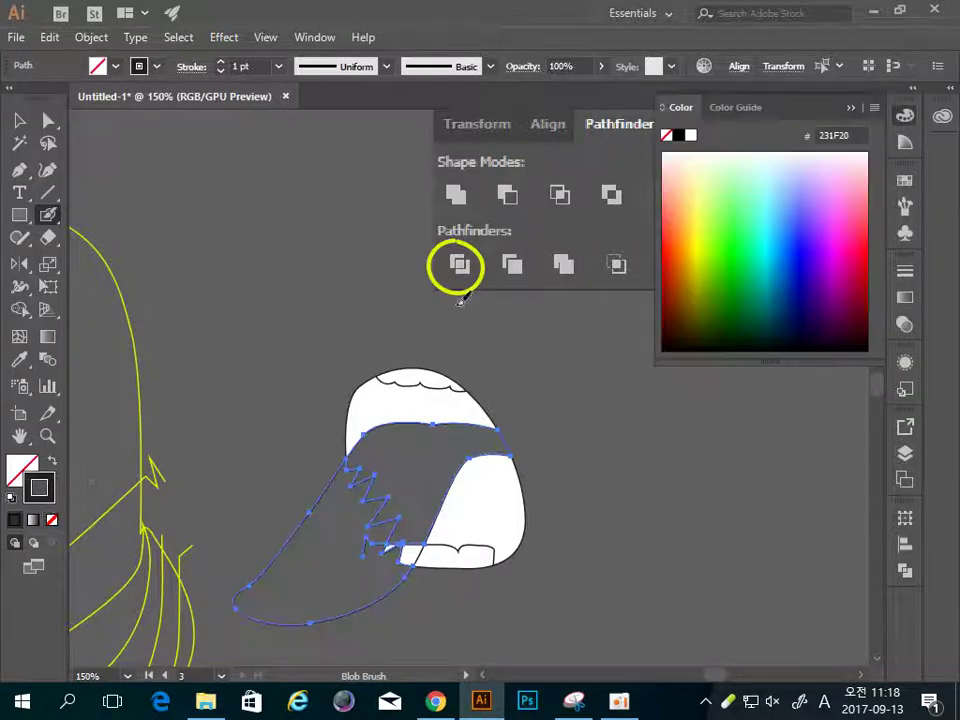
click(666, 246)
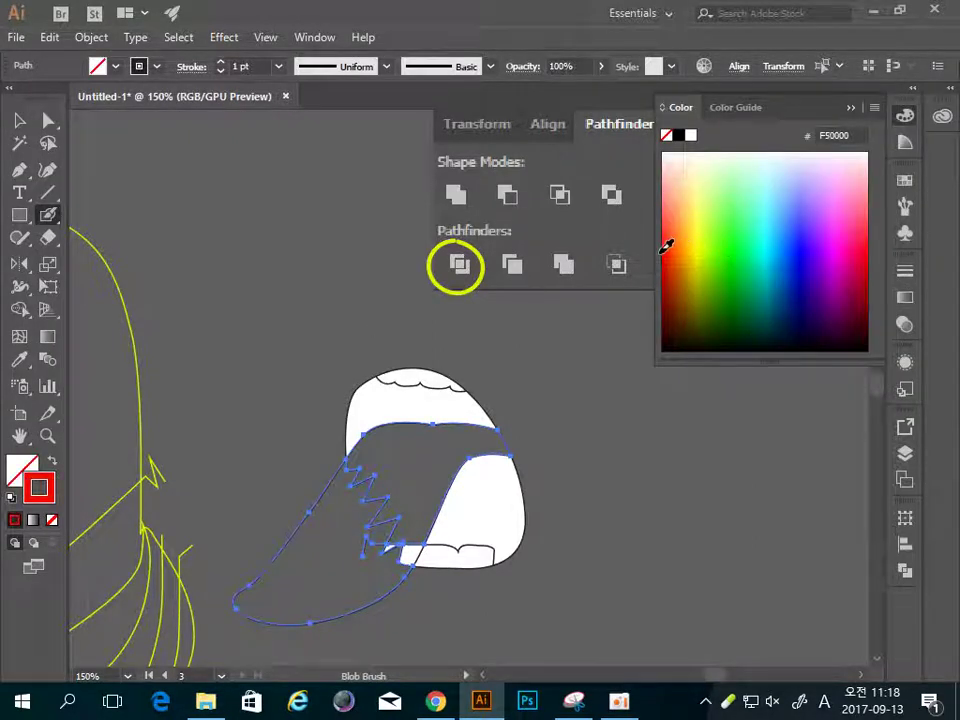
click(454, 195)
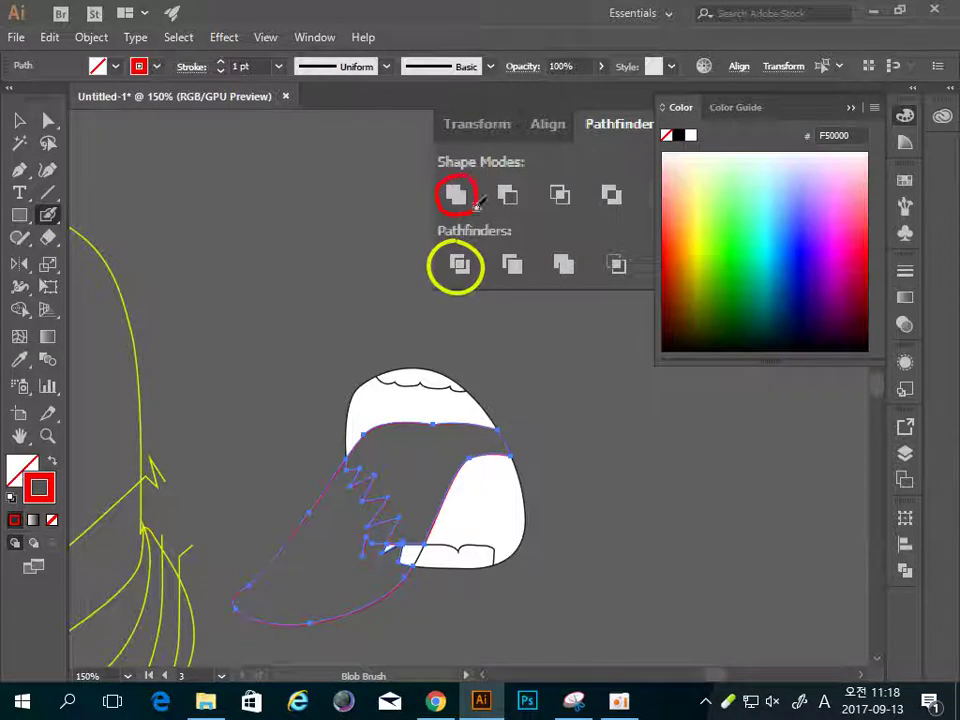
key(ctrl+shift+a)
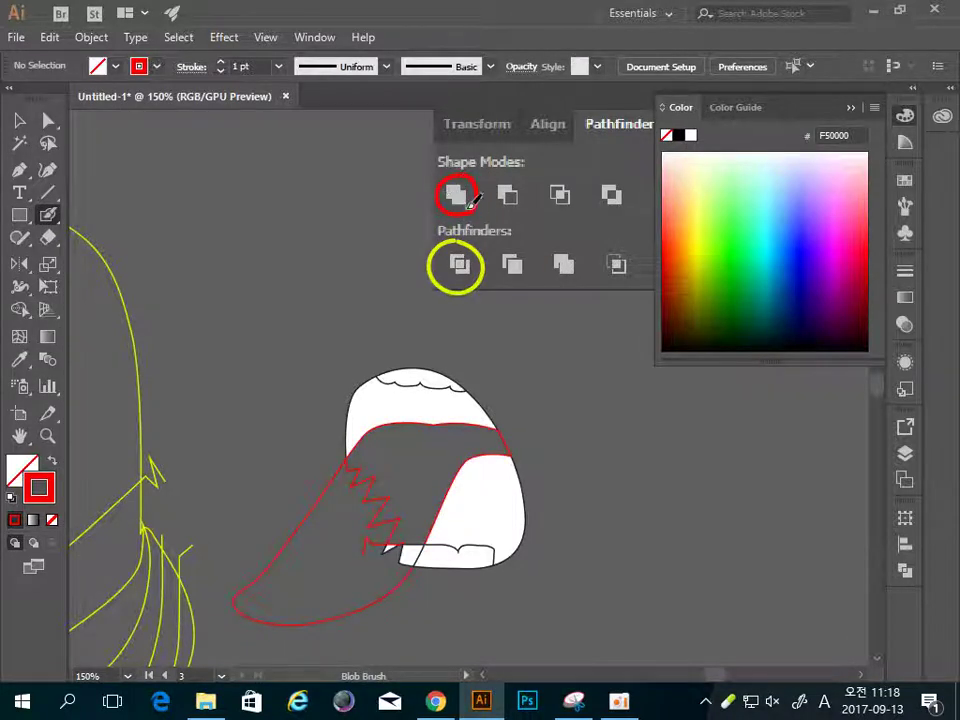
Marquee-select the tongue and its zigzag pieces and unite them with Pathfinder
key(v)
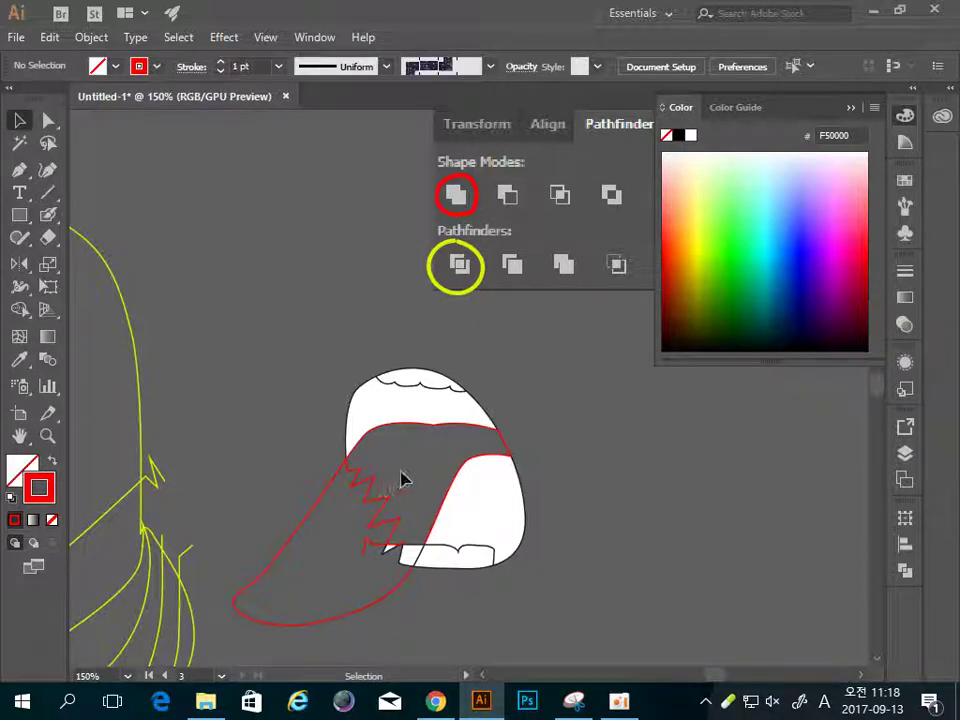
key(a)
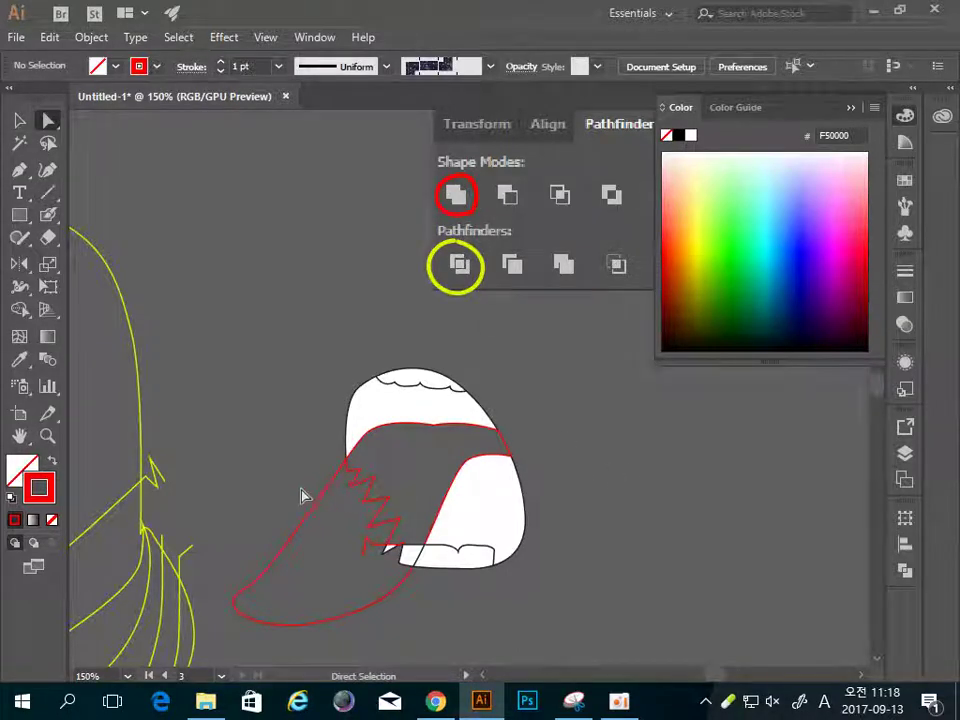
click(336, 542)
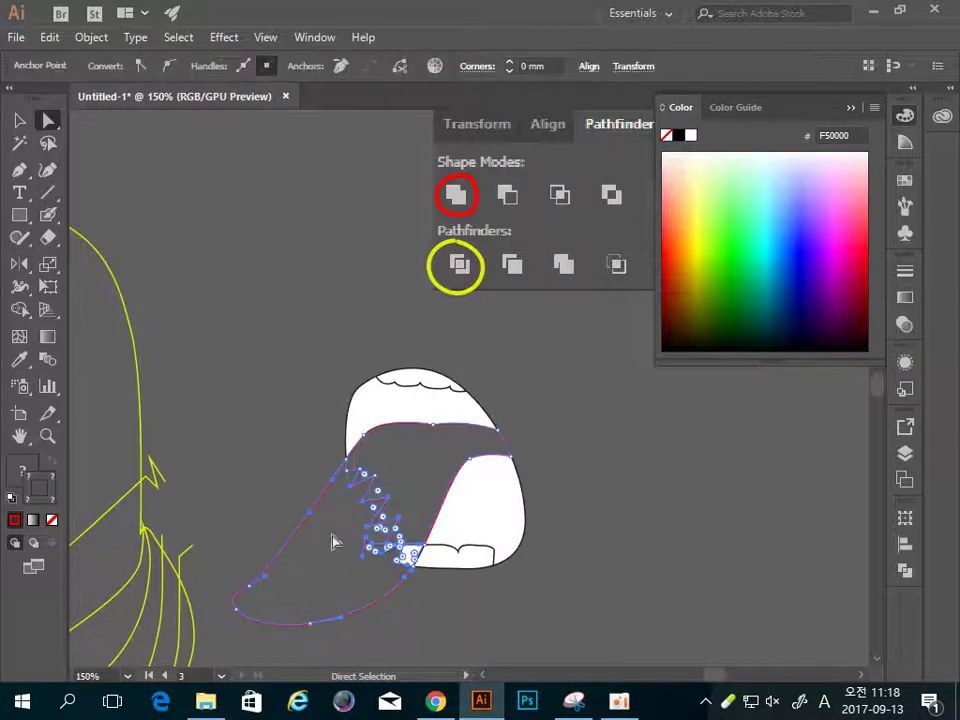
click(278, 489)
drag(417, 617, 335, 455)
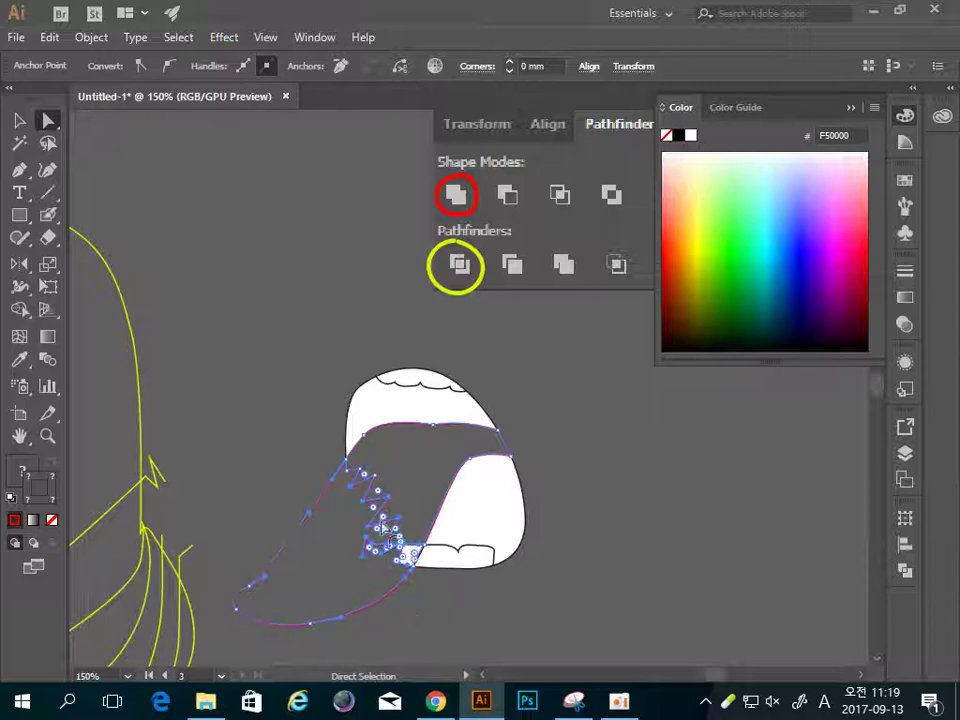
click(906, 573)
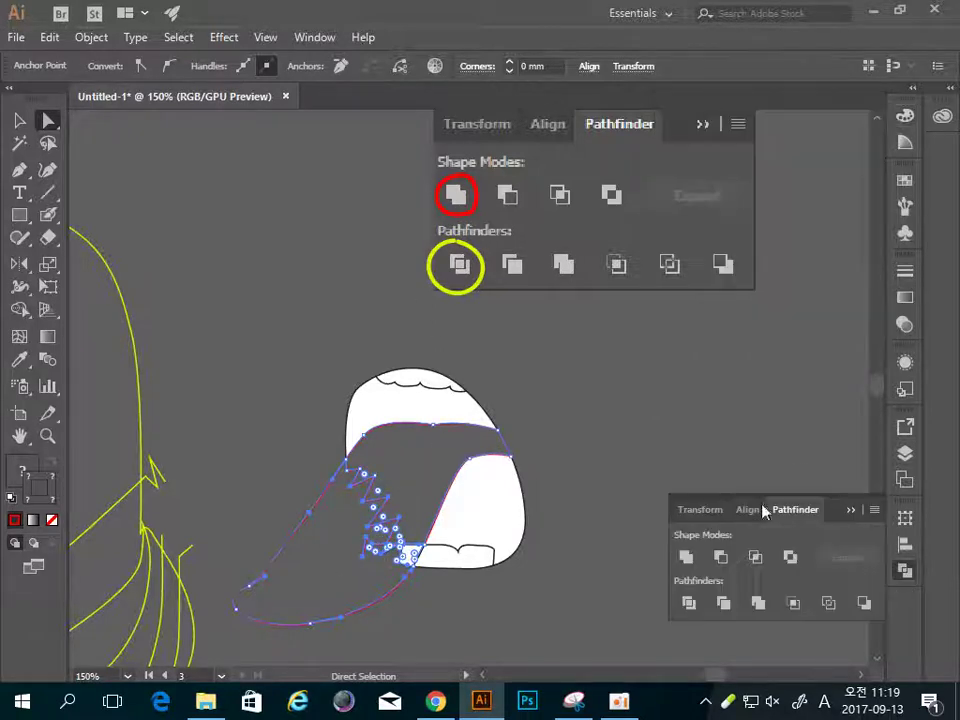
click(686, 560)
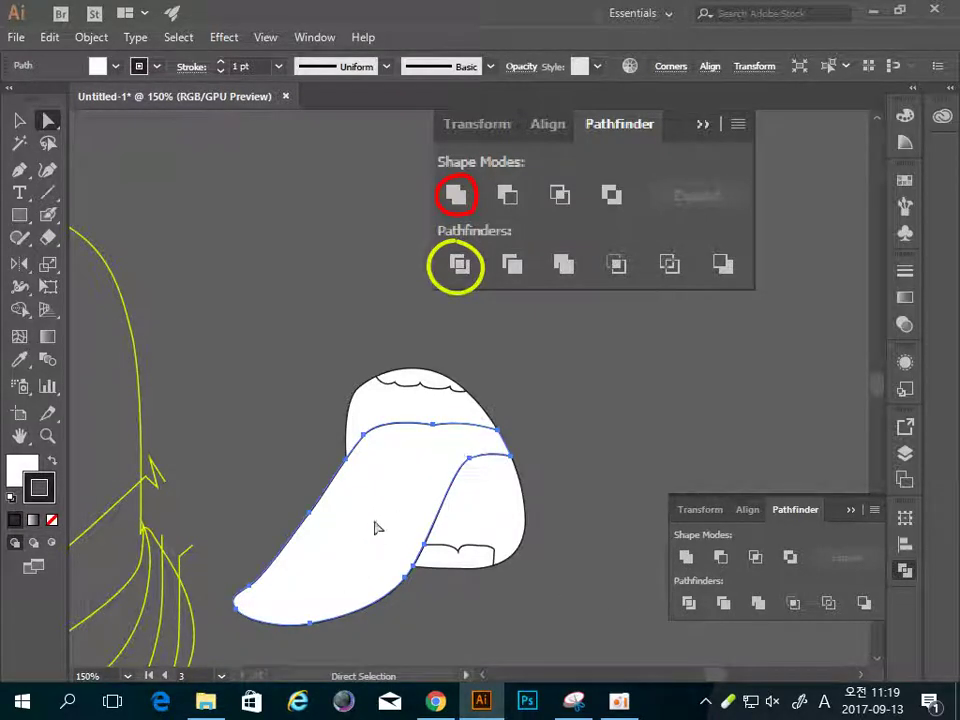
Zoom out and pan to show the minion sketch beside the larva, then zoom back to the larva
click(574, 461)
alt+click(514, 491)
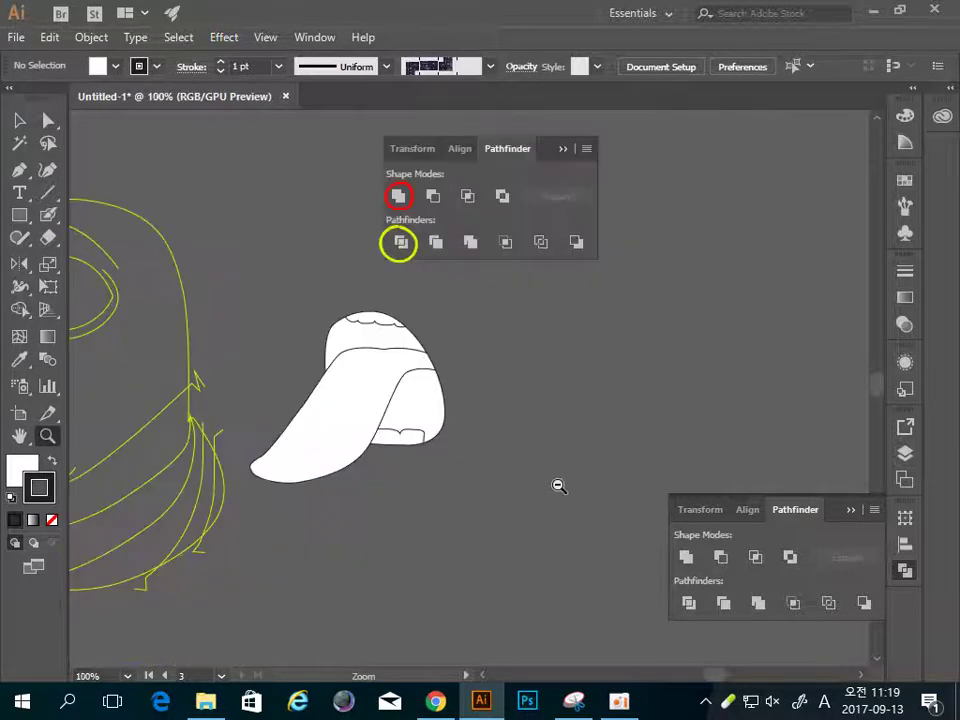
alt+click(557, 484)
drag(451, 469, 565, 508)
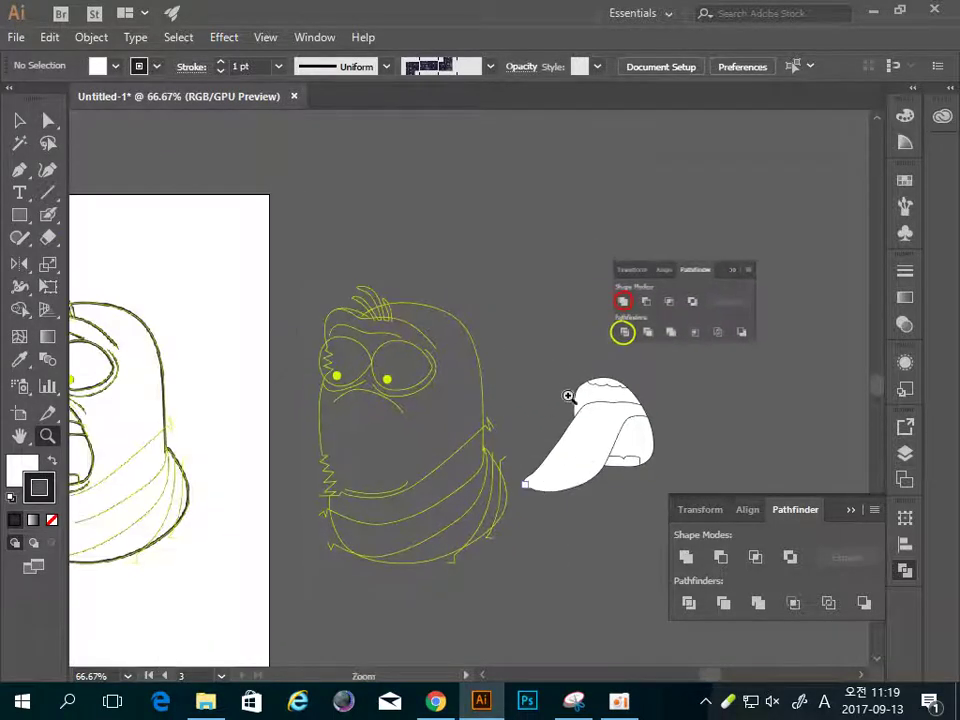
key(v)
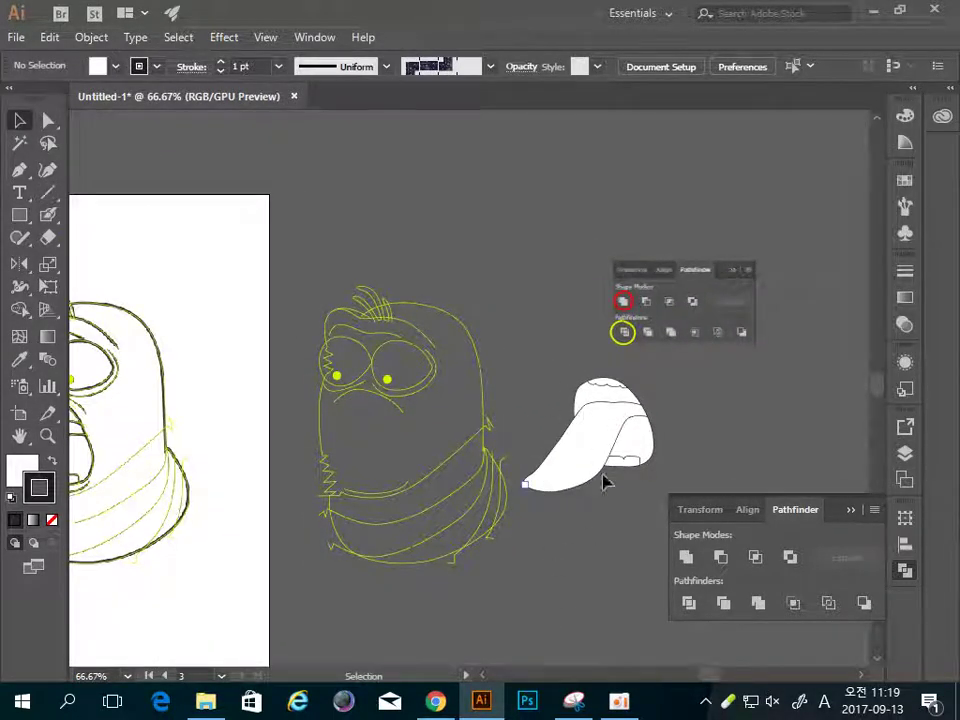
click(557, 467)
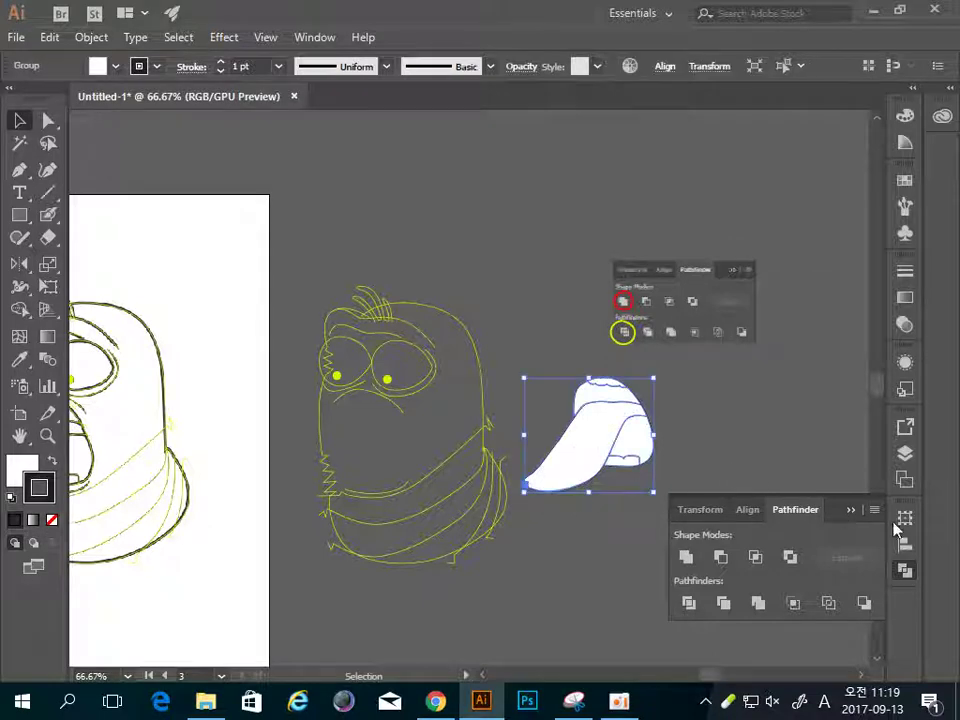
key(z)
click(697, 421)
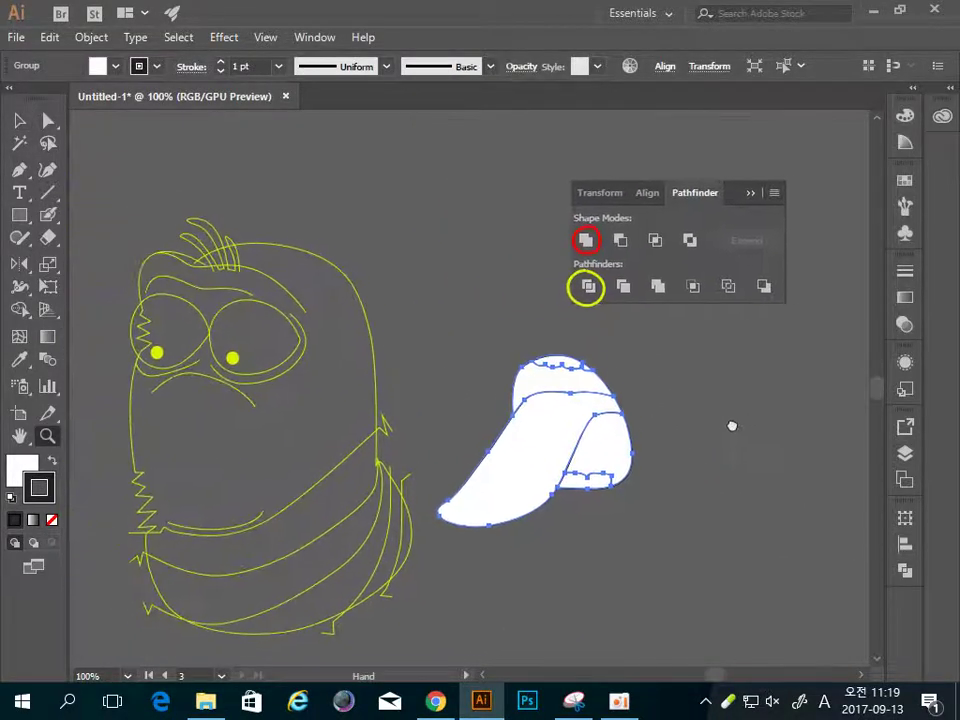
key(v)
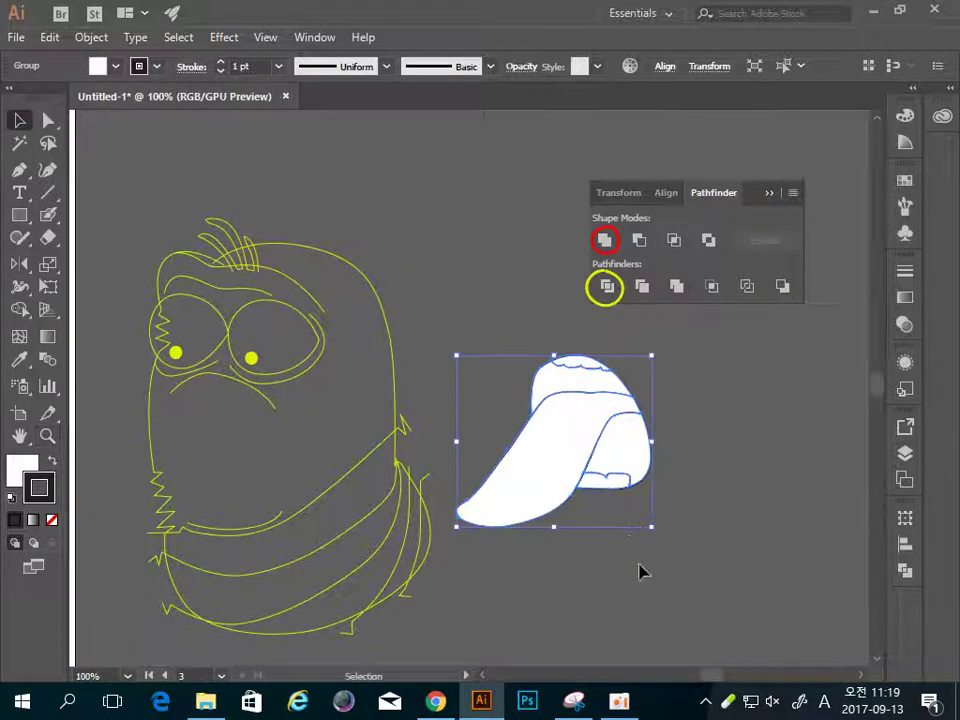
click(643, 607)
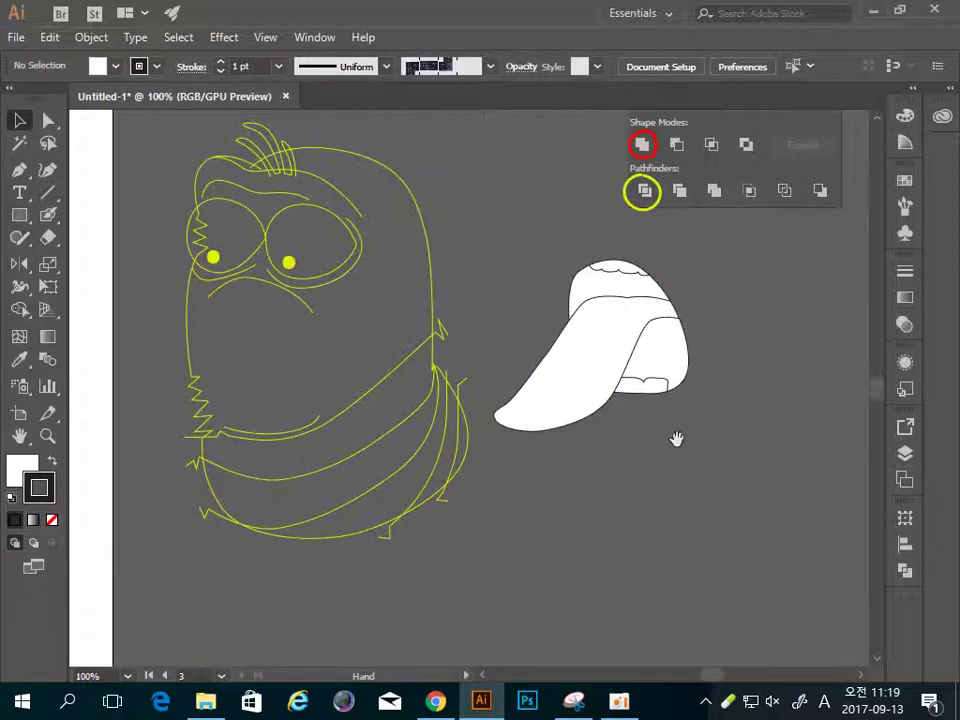
click(386, 532)
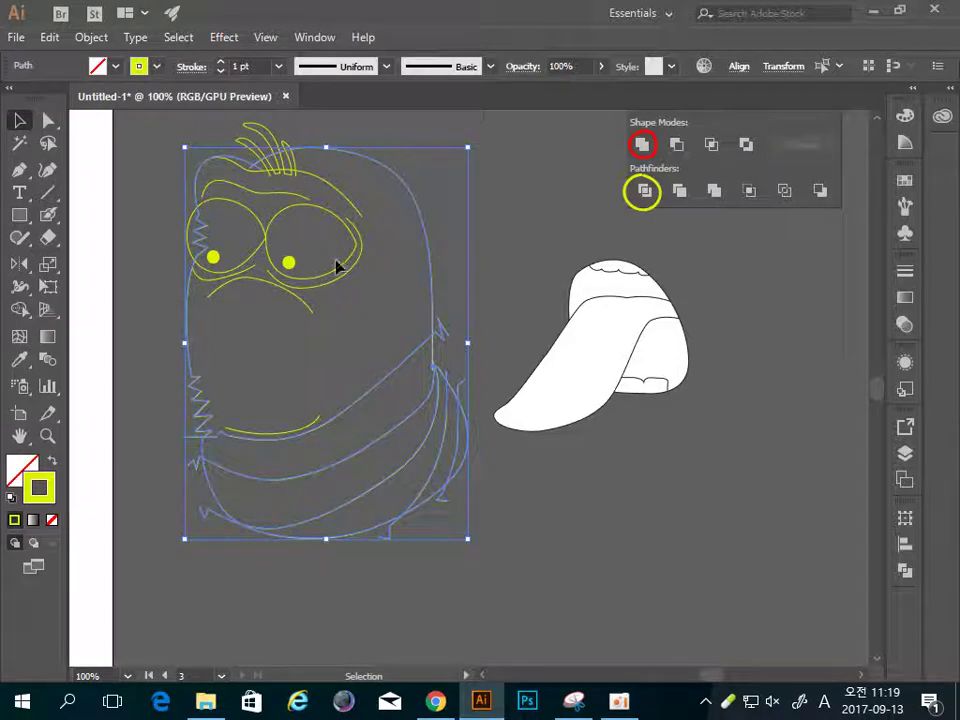
click(568, 250)
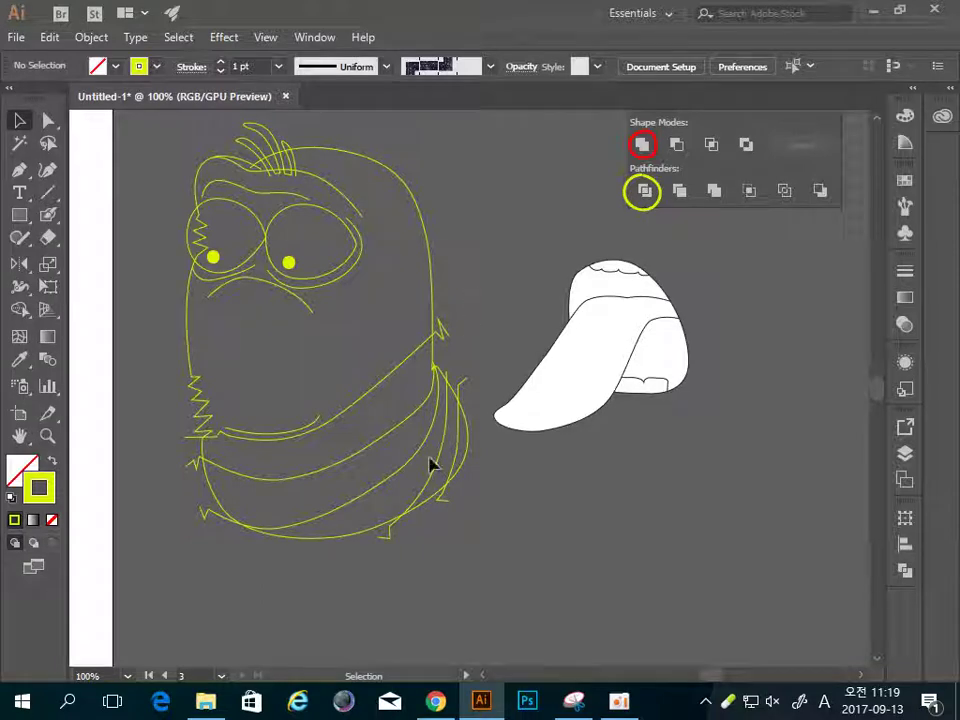
click(400, 545)
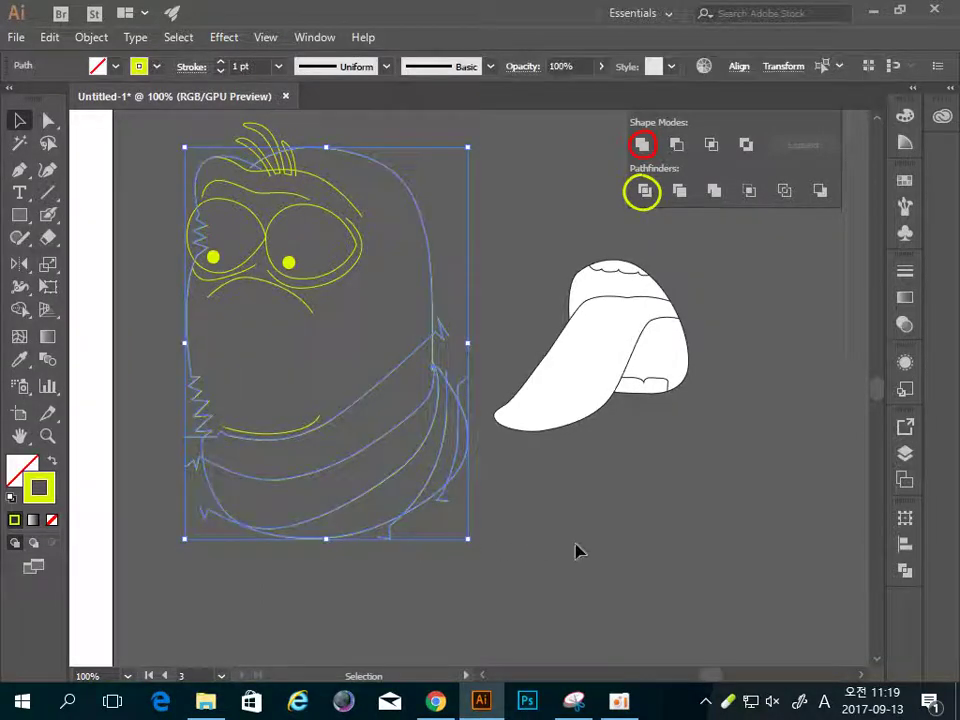
scroll(462, 505, down, 3)
scroll(488, 450, up, 3)
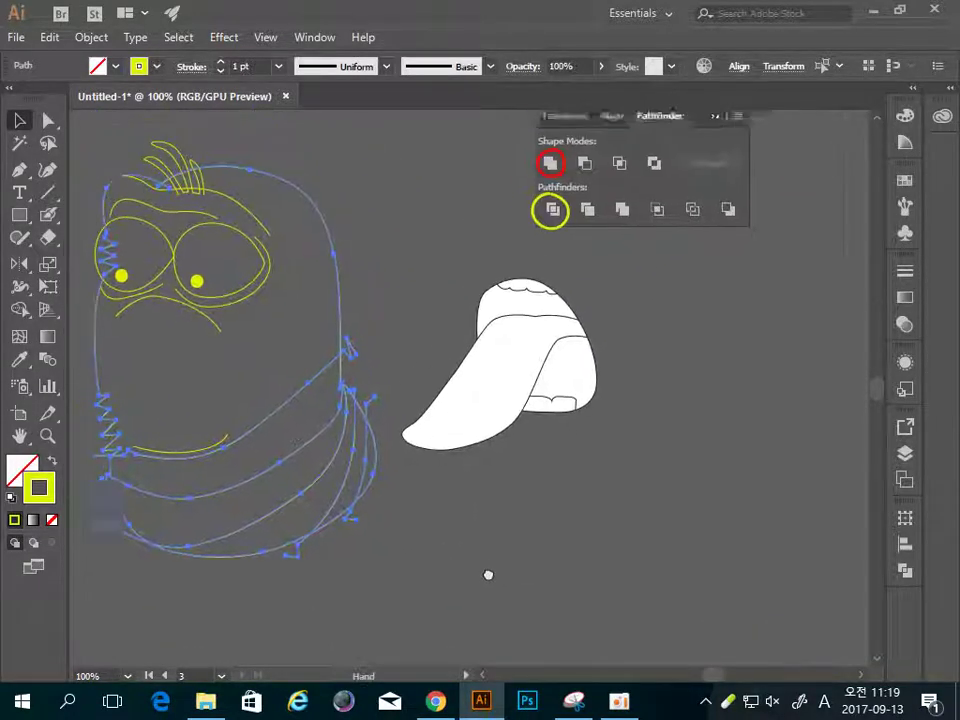
Alt-drag a copy of the outlines to the right and delete the original's band lines
drag(137, 453, 678, 533)
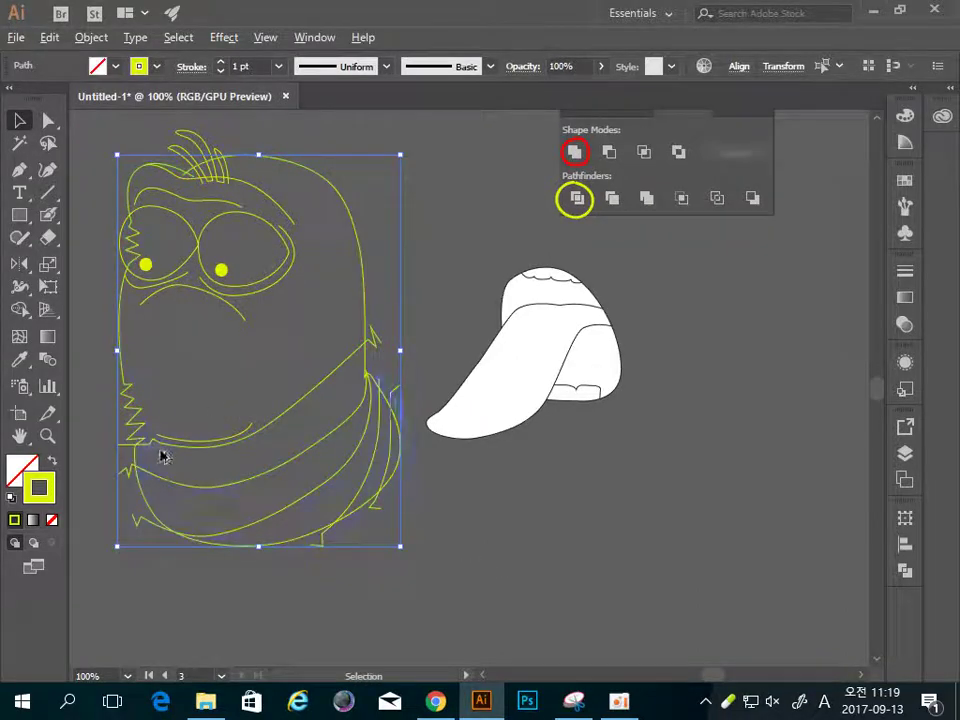
click(406, 240)
click(345, 242)
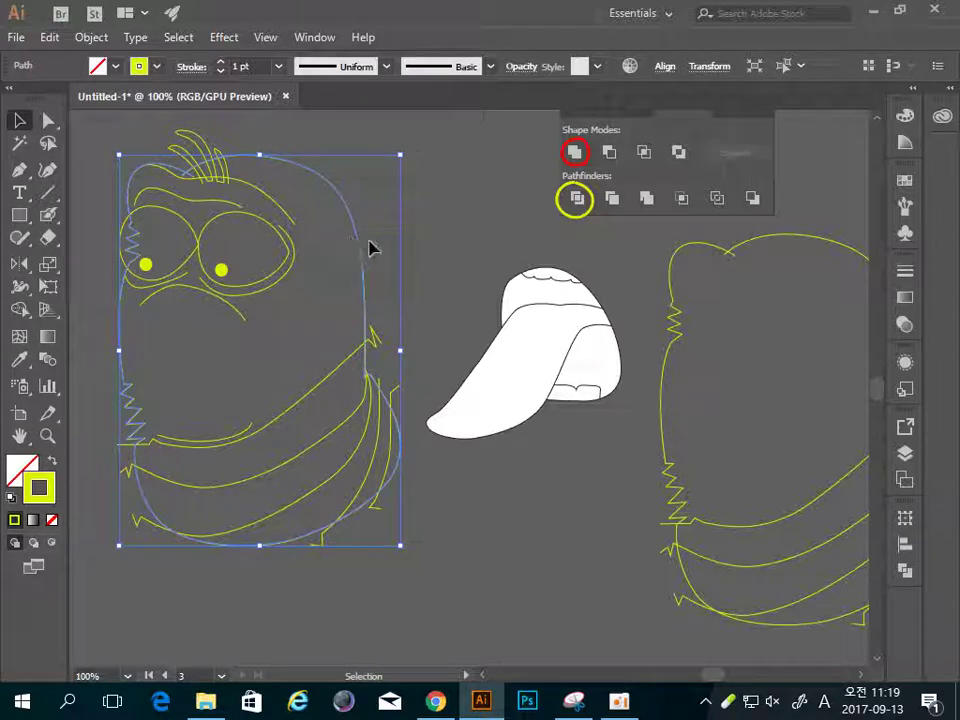
click(369, 300)
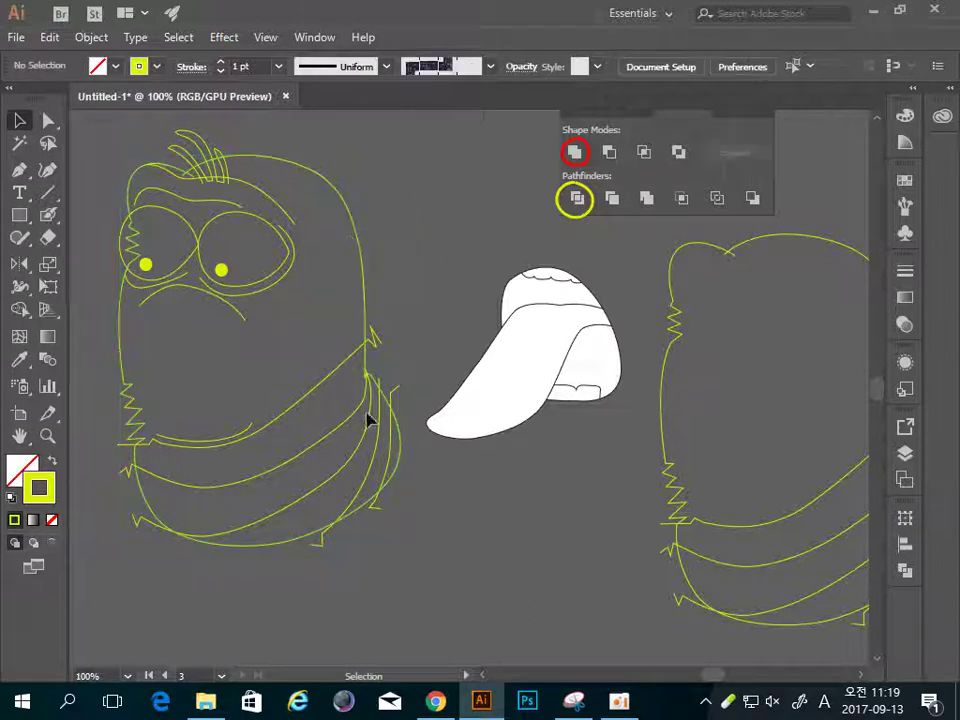
click(345, 494)
key(Delete)
click(393, 473)
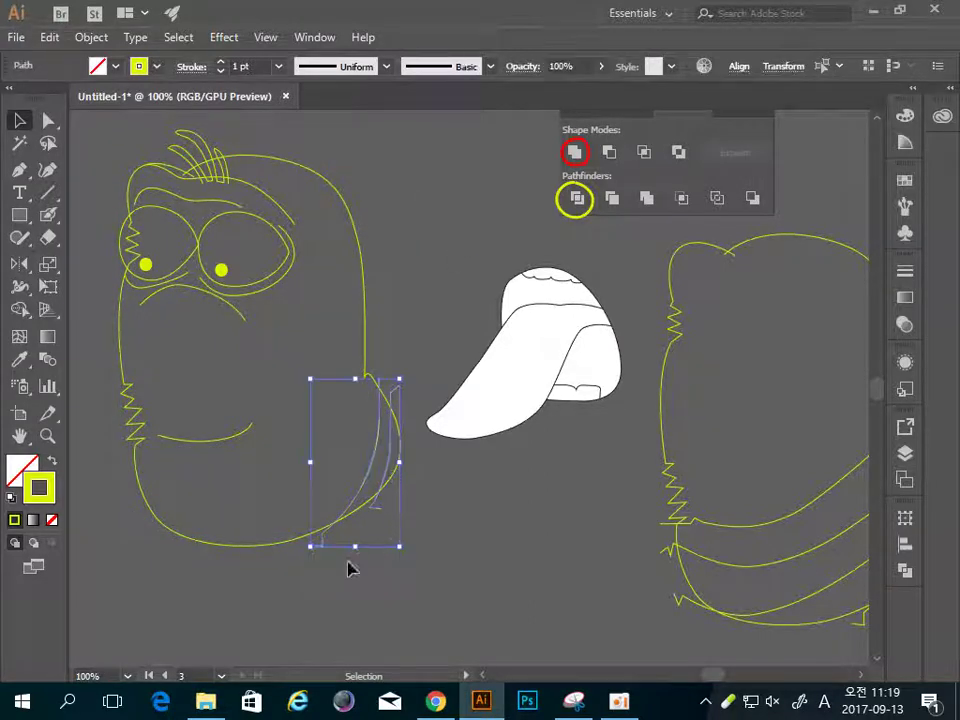
key(Delete)
Divide the copied outlines into separate pieces with Pathfinder
mouse_move(596, 514)
mouse_down()
mouse_move(307, 455)
mouse_move(320, 500)
mouse_up()
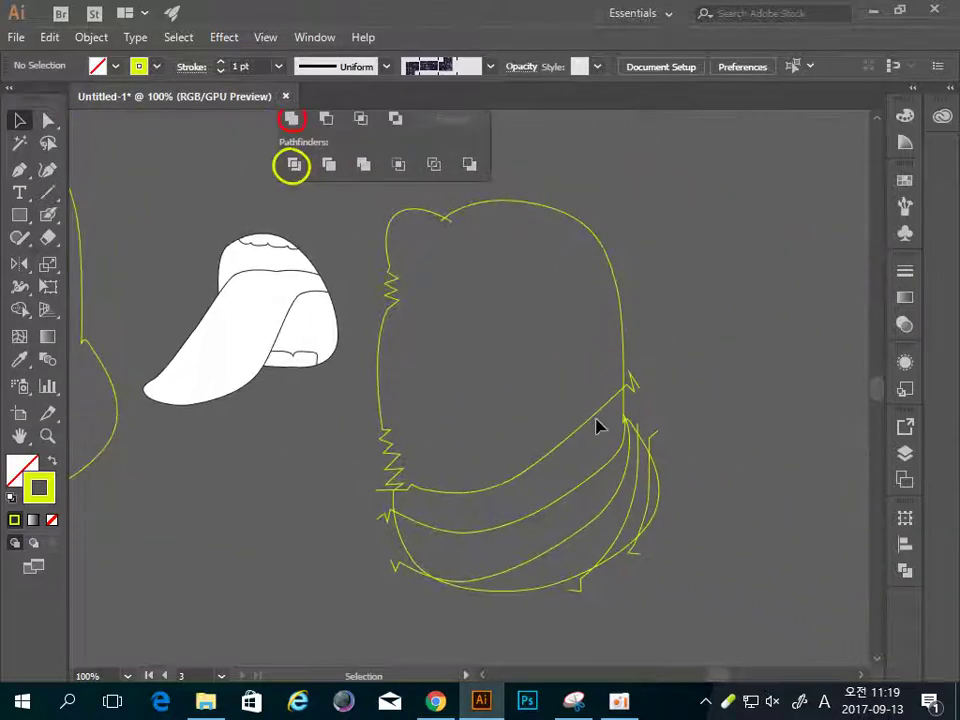
click(583, 446)
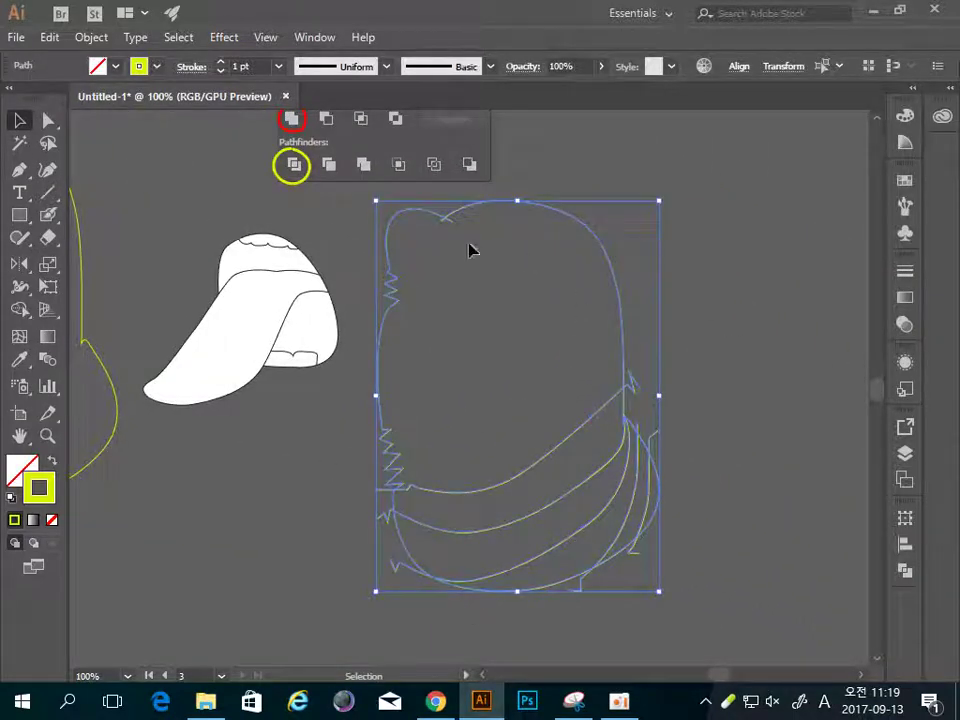
drag(317, 207, 317, 264)
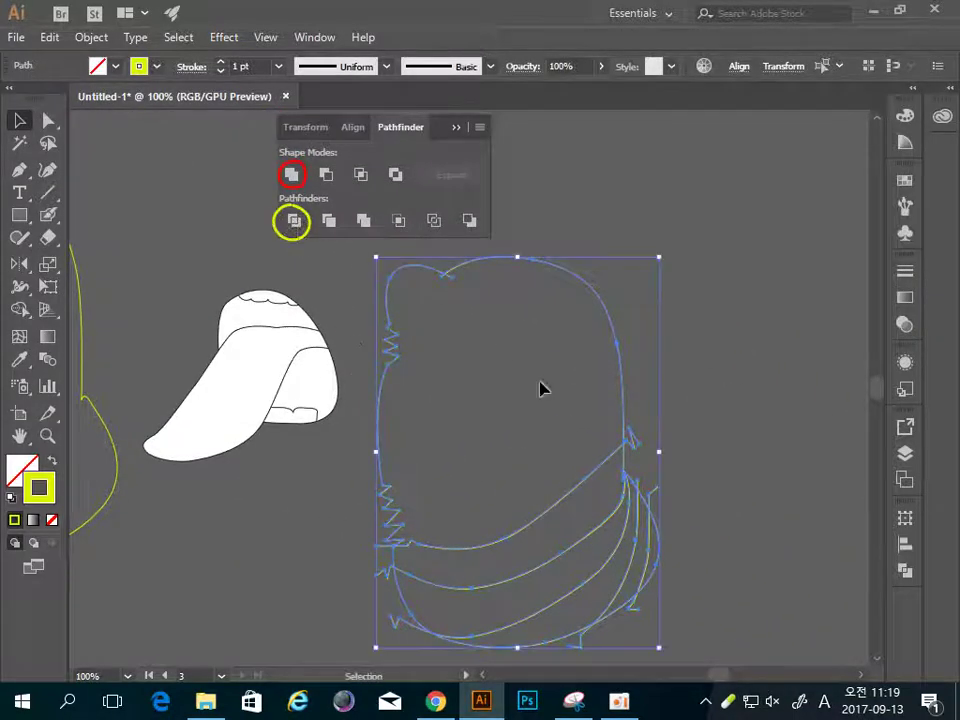
click(904, 570)
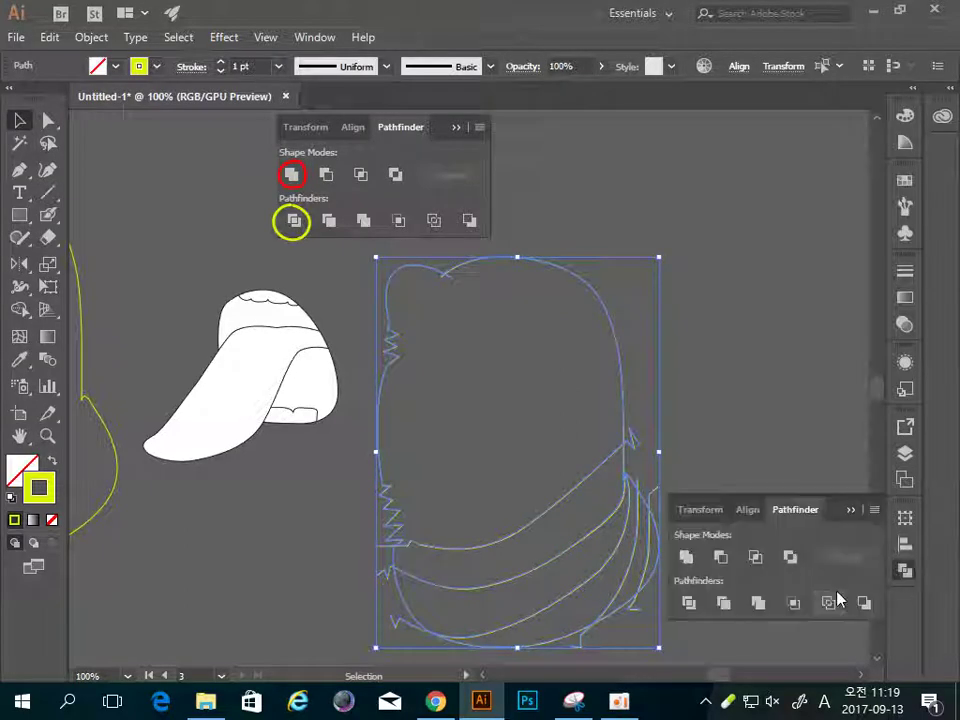
click(689, 603)
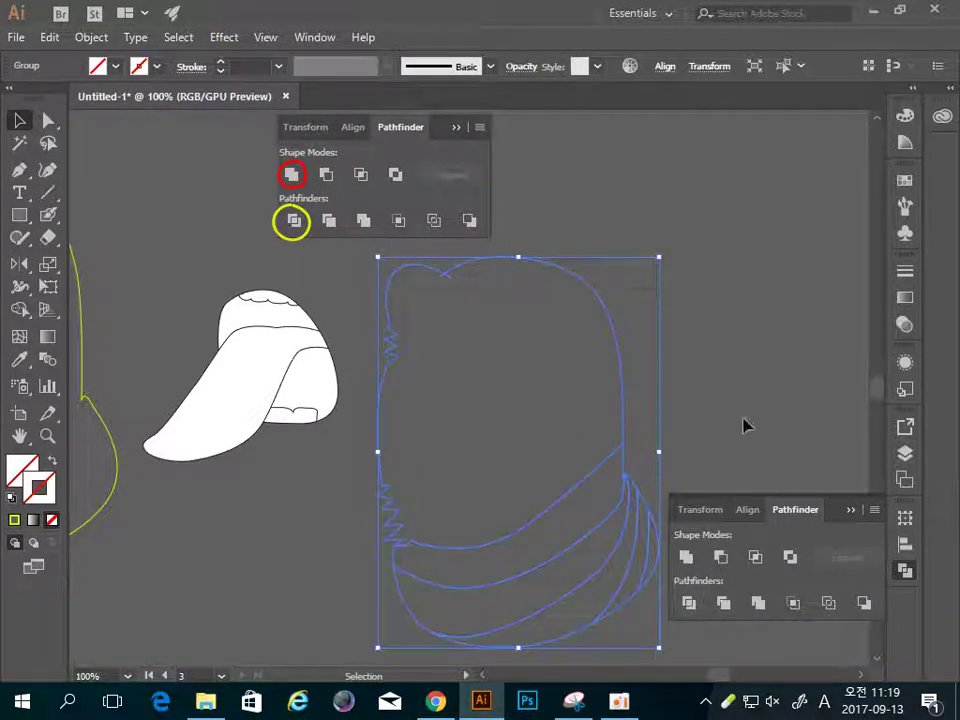
Give the divided pieces white fill and black stroke
click(12, 496)
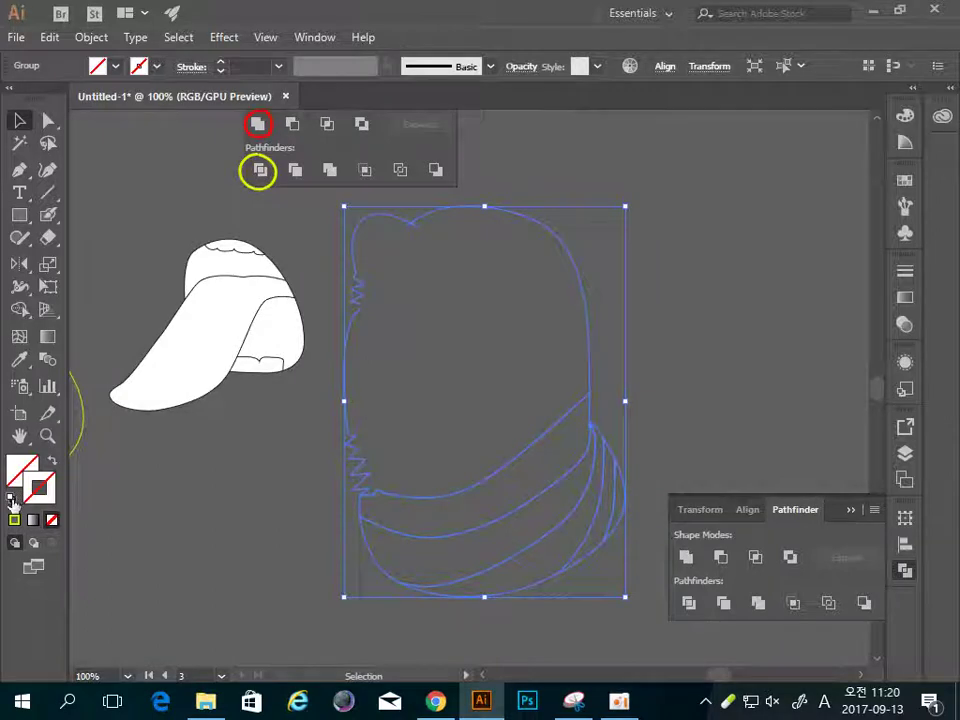
click(253, 553)
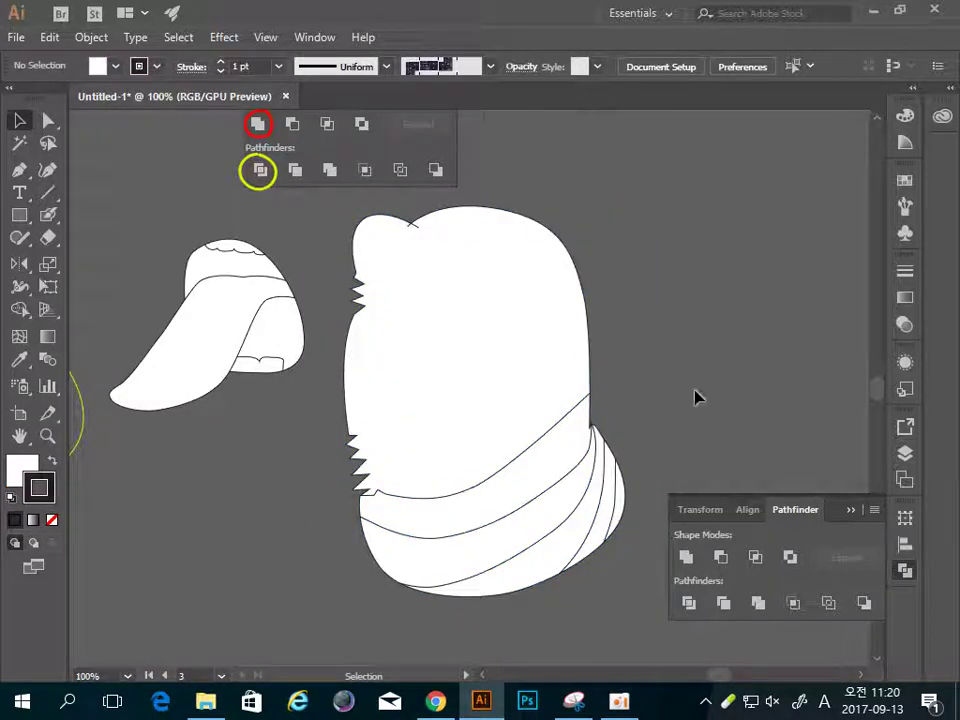
click(49, 122)
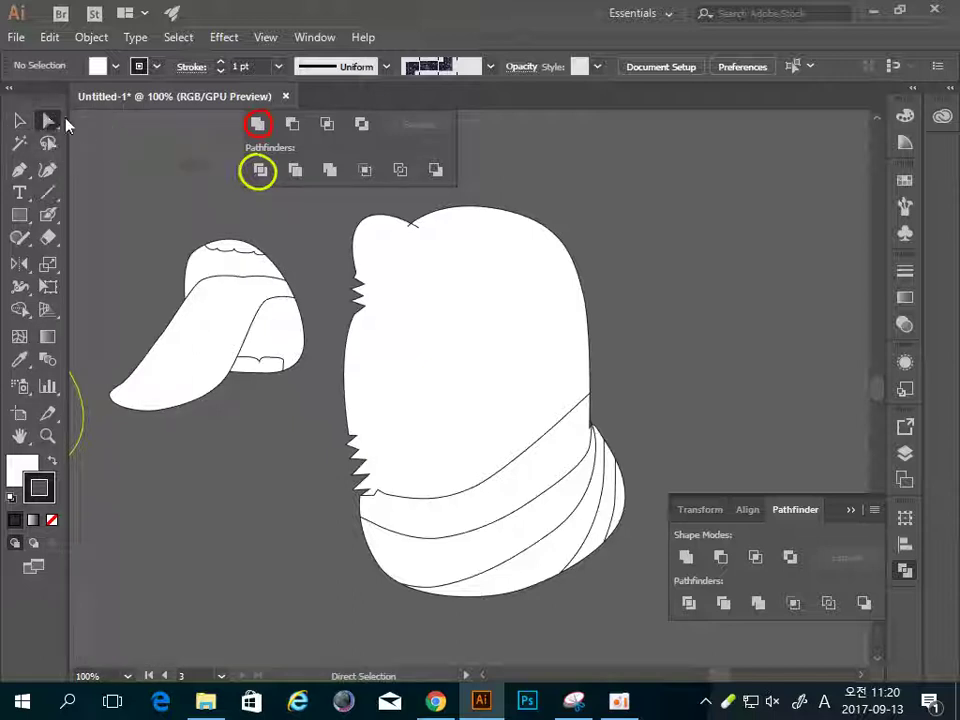
Delete the upper body piece plus the middle and thin band pieces
click(470, 400)
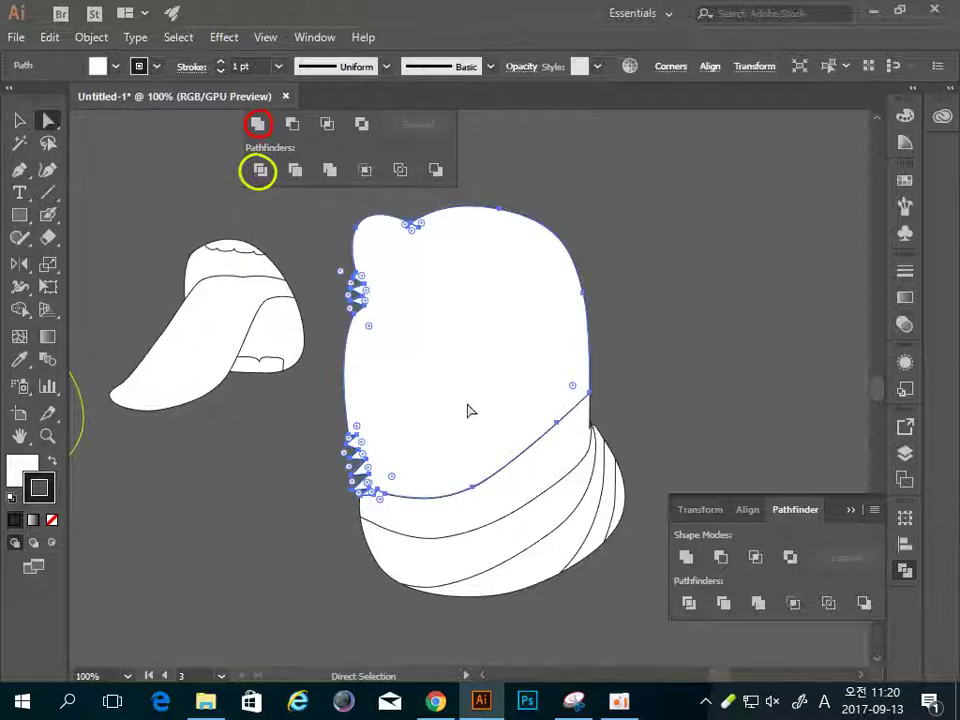
key(Delete)
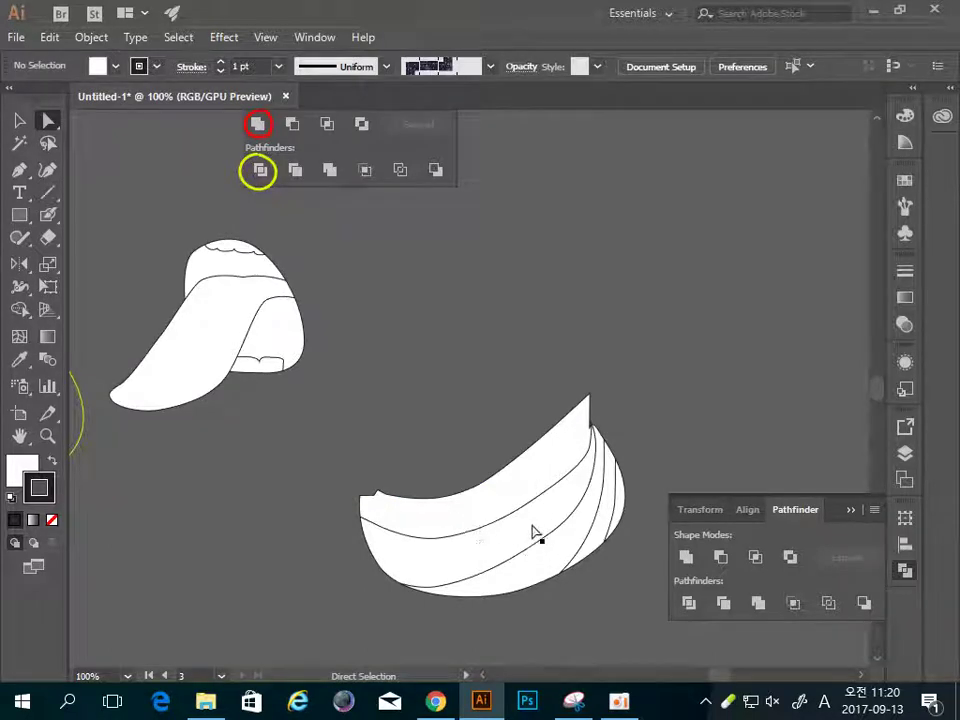
click(529, 572)
key(Delete)
click(601, 541)
key(Delete)
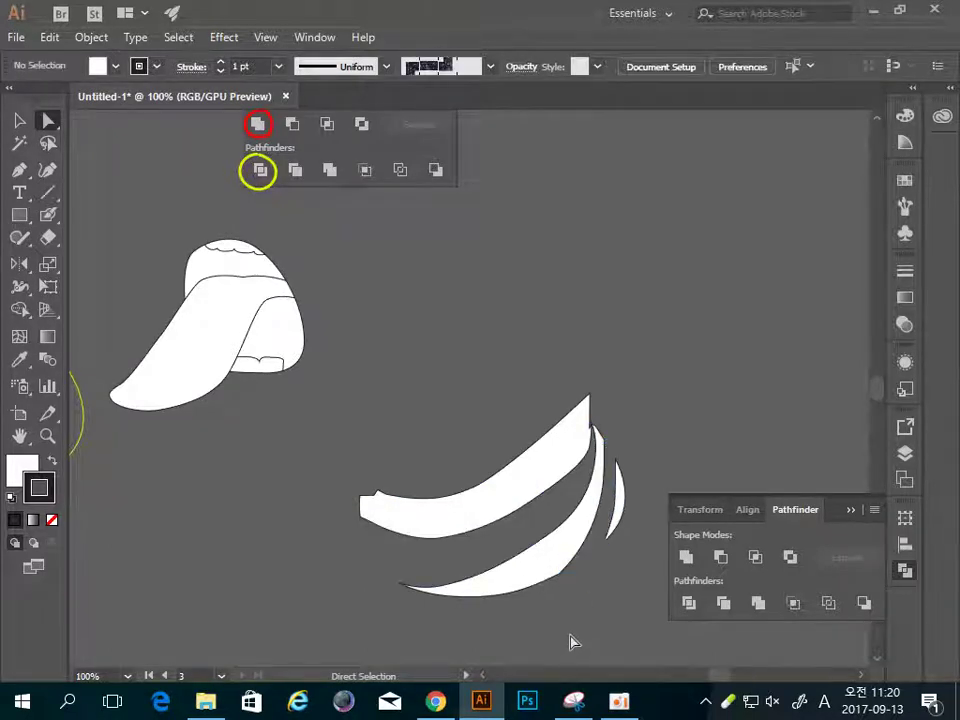
click(905, 570)
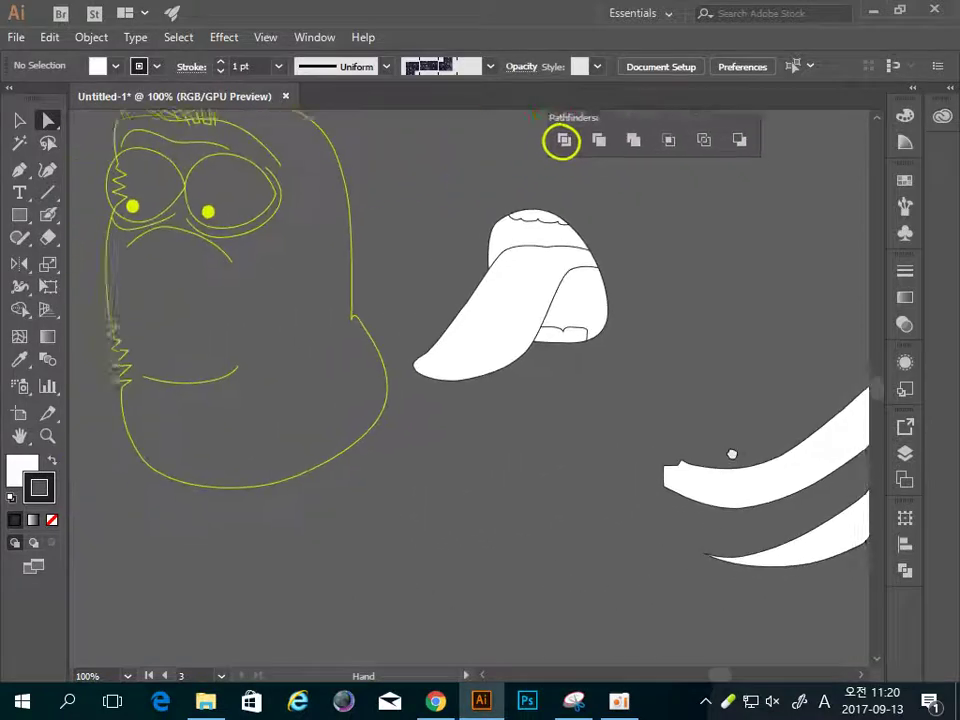
Move the three white stripes onto the yellow body sketch
drag(467, 488, 617, 494)
alt+click(617, 494)
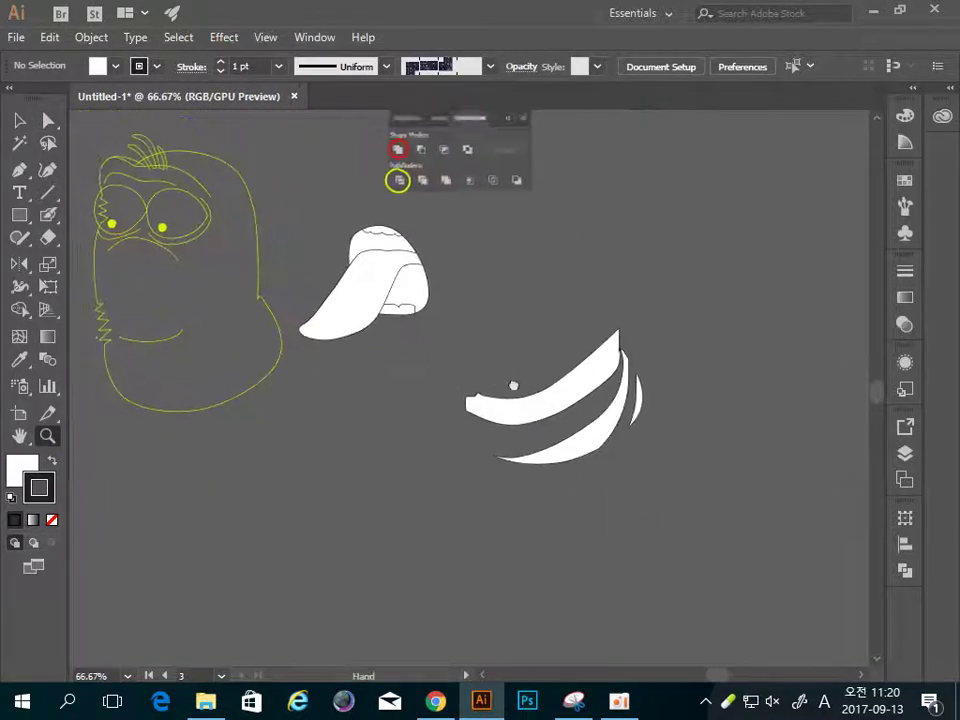
drag(514, 385, 632, 450)
key(v)
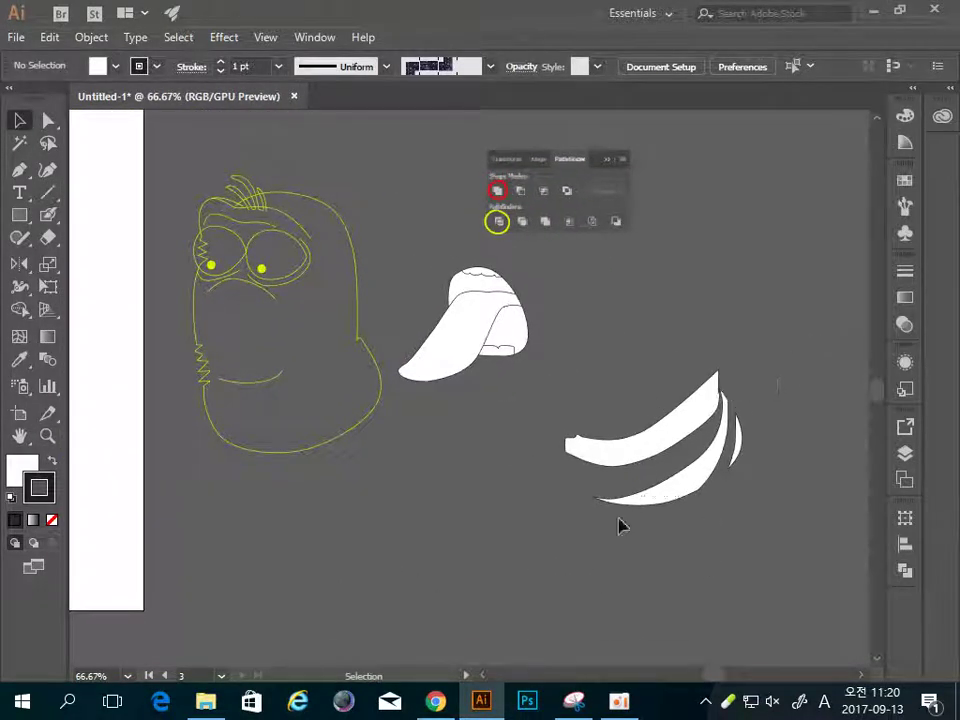
drag(619, 523, 680, 470)
click(692, 574)
mouse_move(679, 423)
mouse_down()
mouse_move(296, 437)
mouse_move(270, 321)
mouse_move(250, 337)
mouse_up()
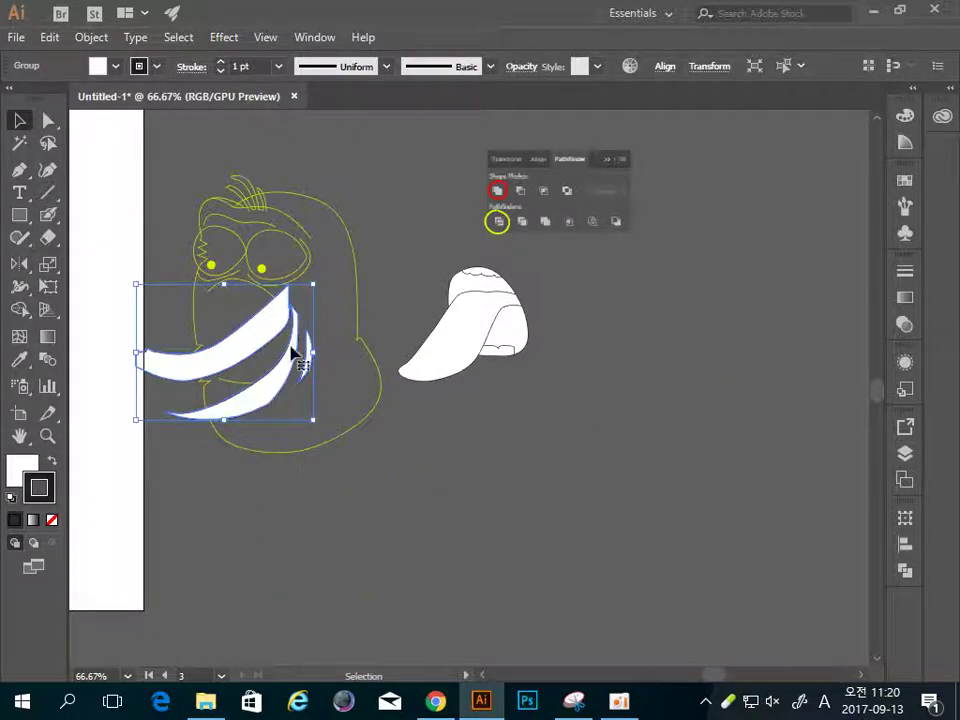
scroll(353, 470, left, 2)
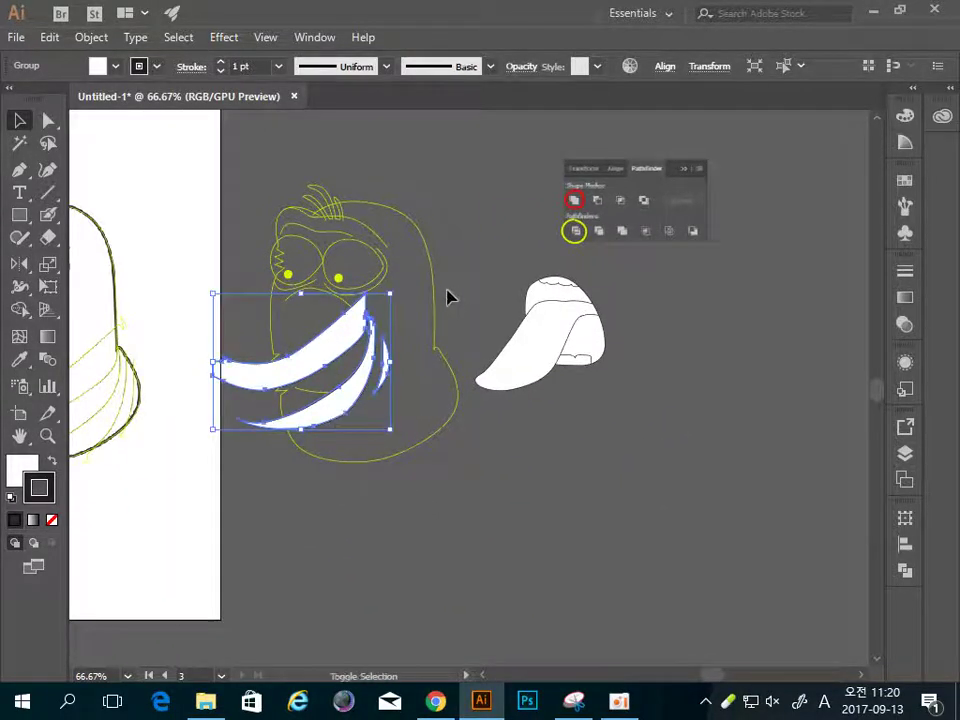
Align the stripes to the body outline's bottom and right edges via the Align panel
shift+click(431, 302)
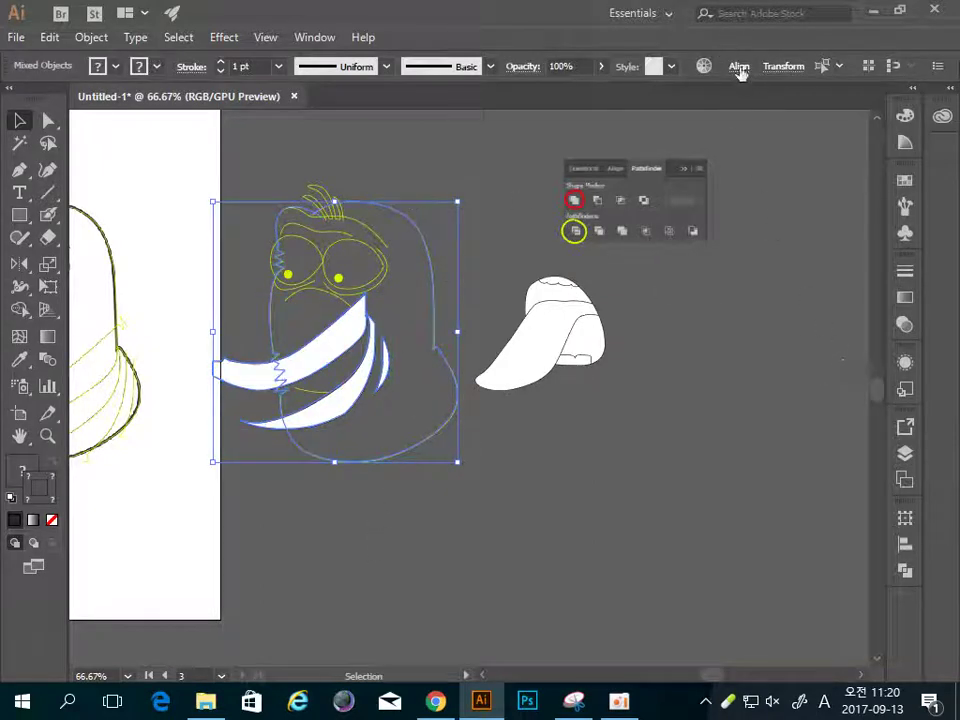
click(315, 37)
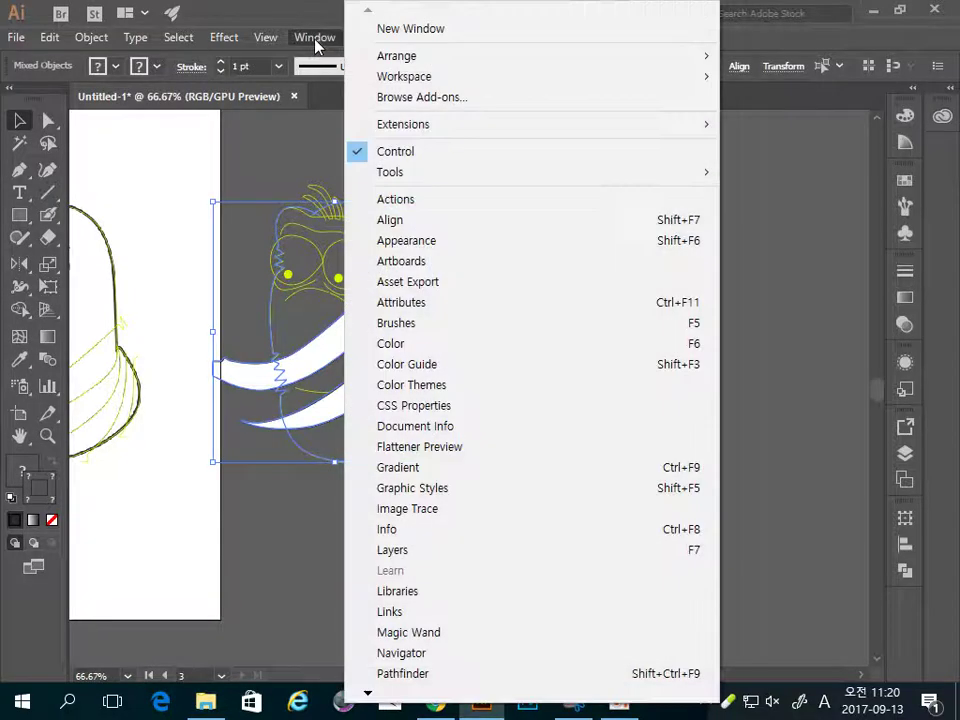
click(463, 226)
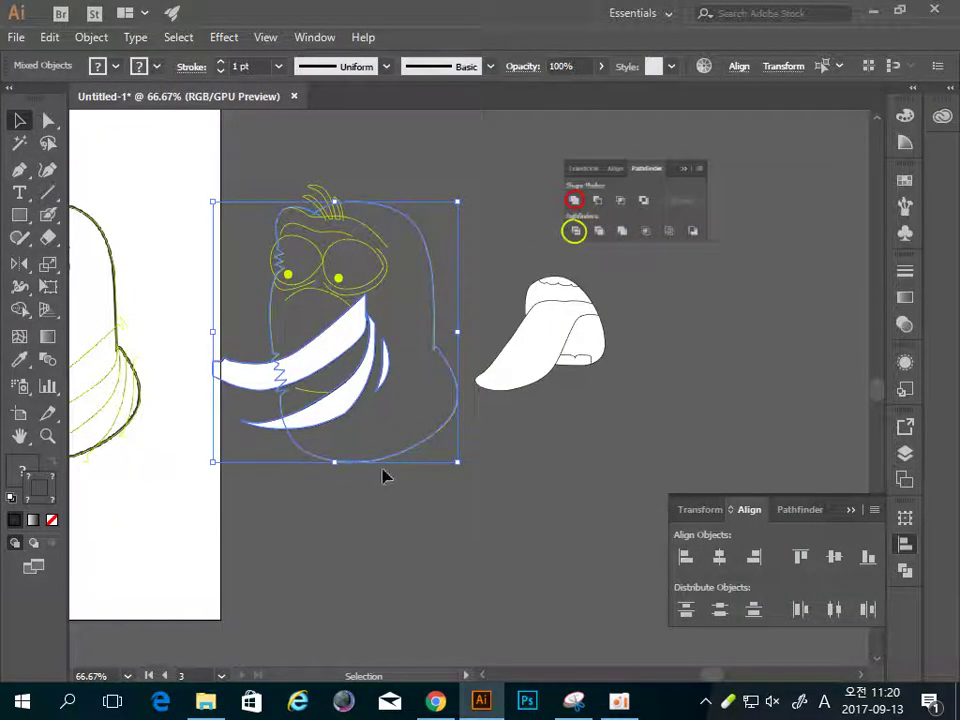
click(868, 557)
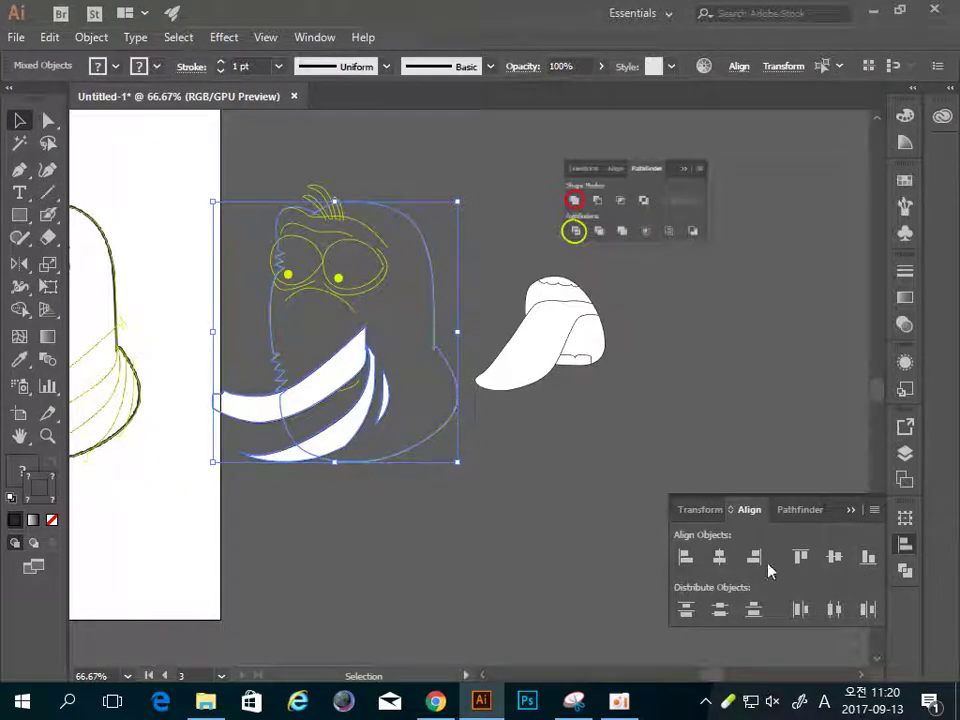
click(757, 562)
click(414, 574)
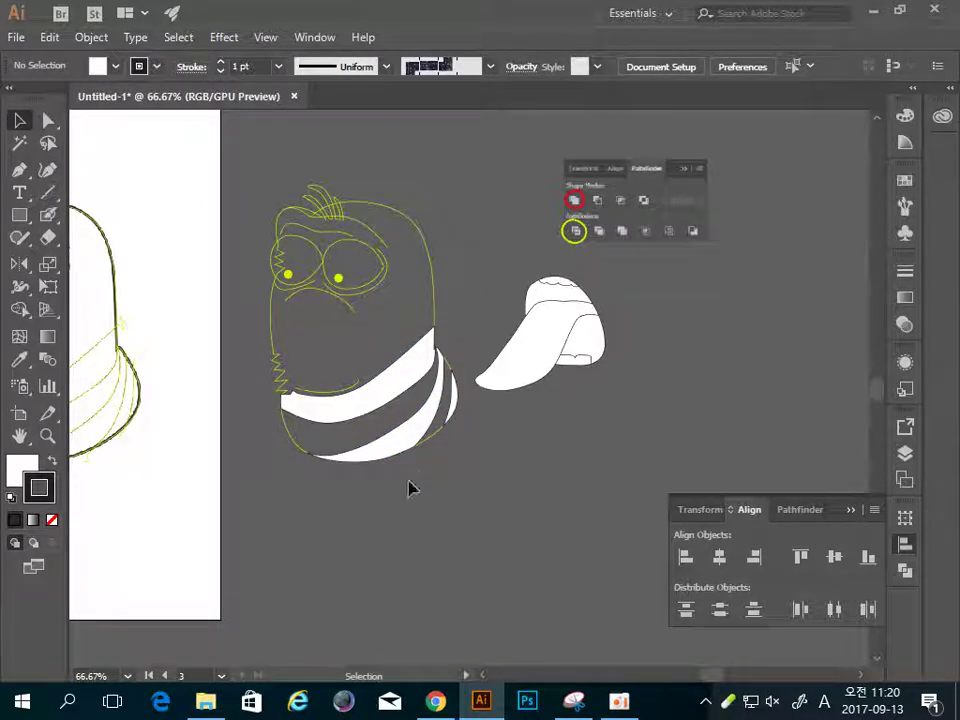
Zoom in on the stripe-body junction and delete the tiny triangular leftover piece
key(z)
click(439, 379)
click(468, 370)
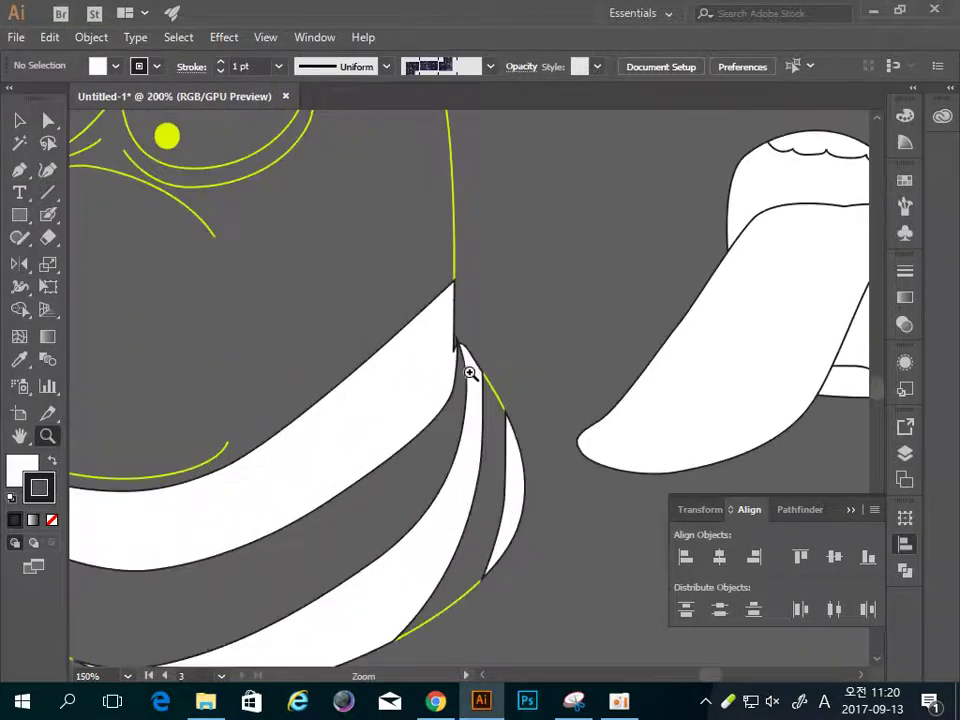
click(468, 373)
click(440, 362)
click(451, 374)
click(452, 375)
click(453, 376)
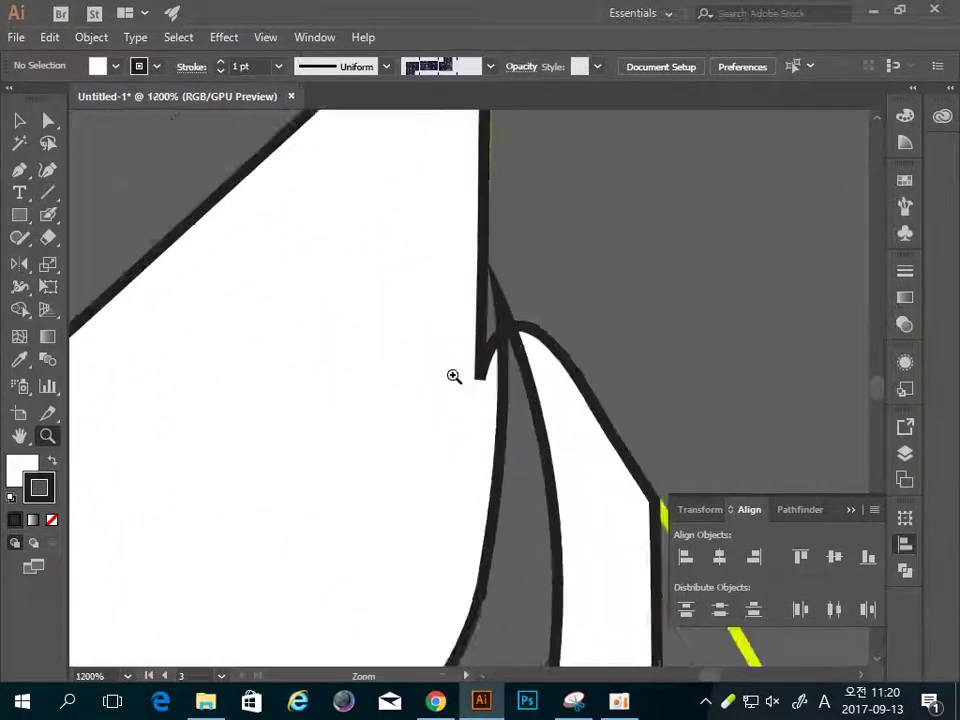
click(453, 376)
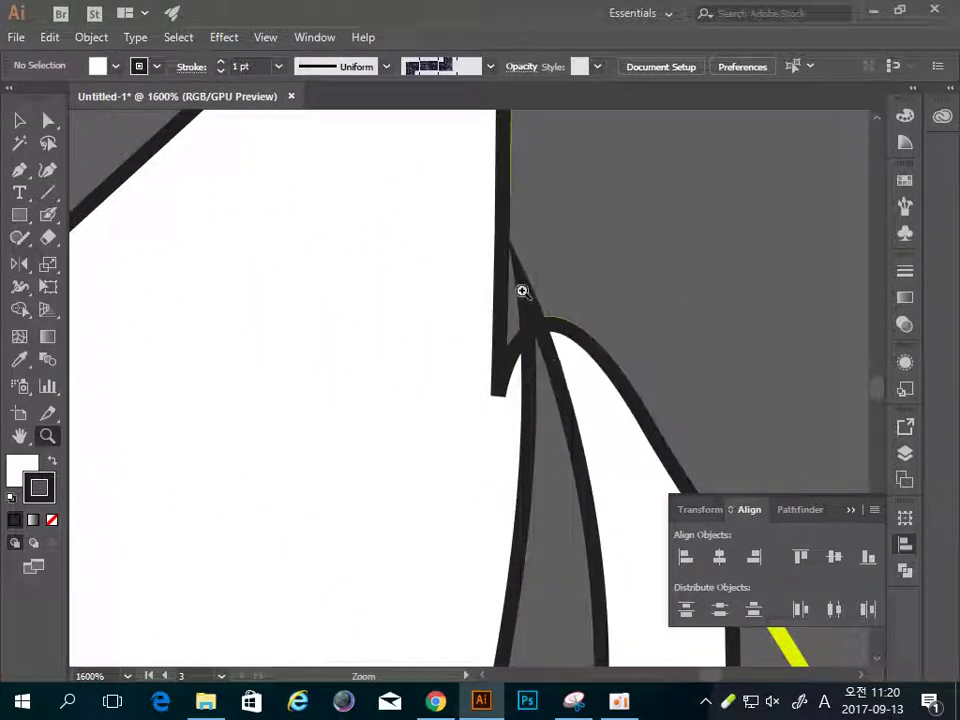
key(a)
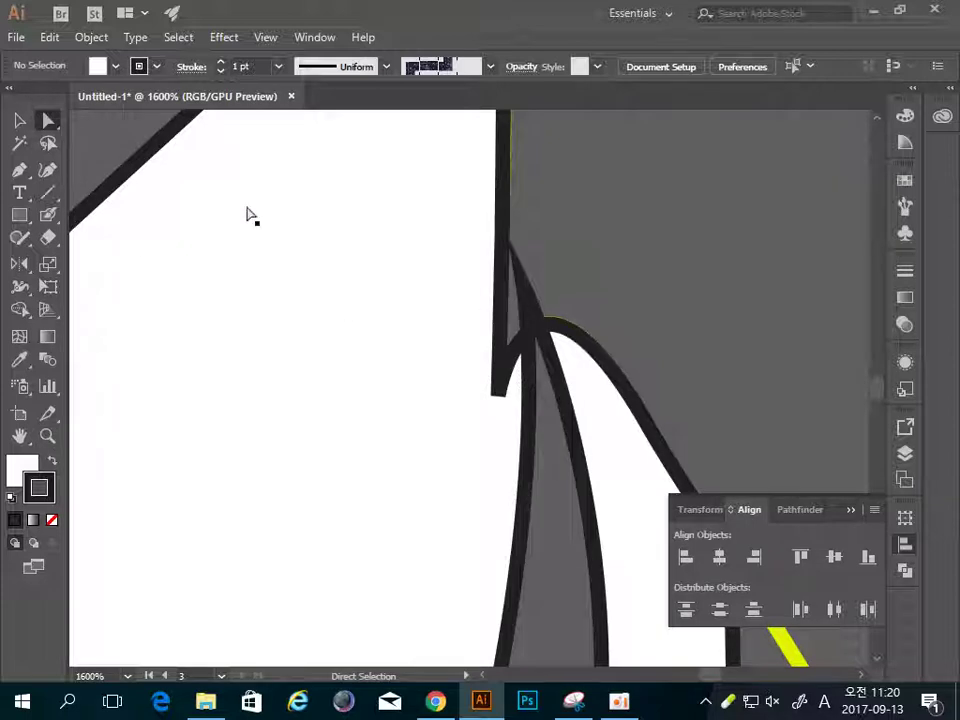
click(519, 310)
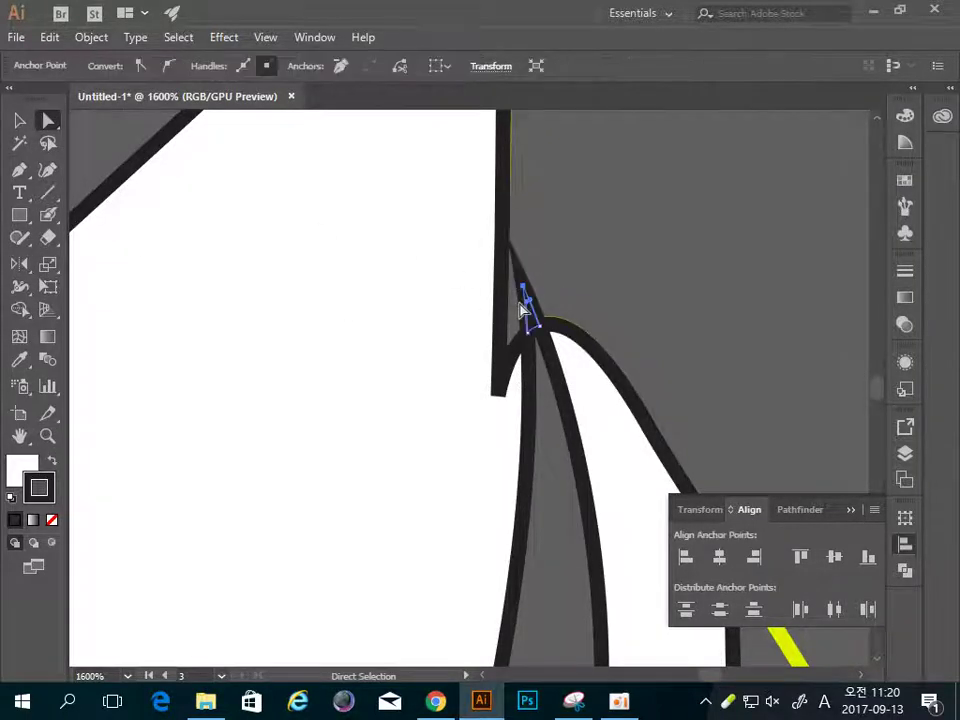
key(Delete)
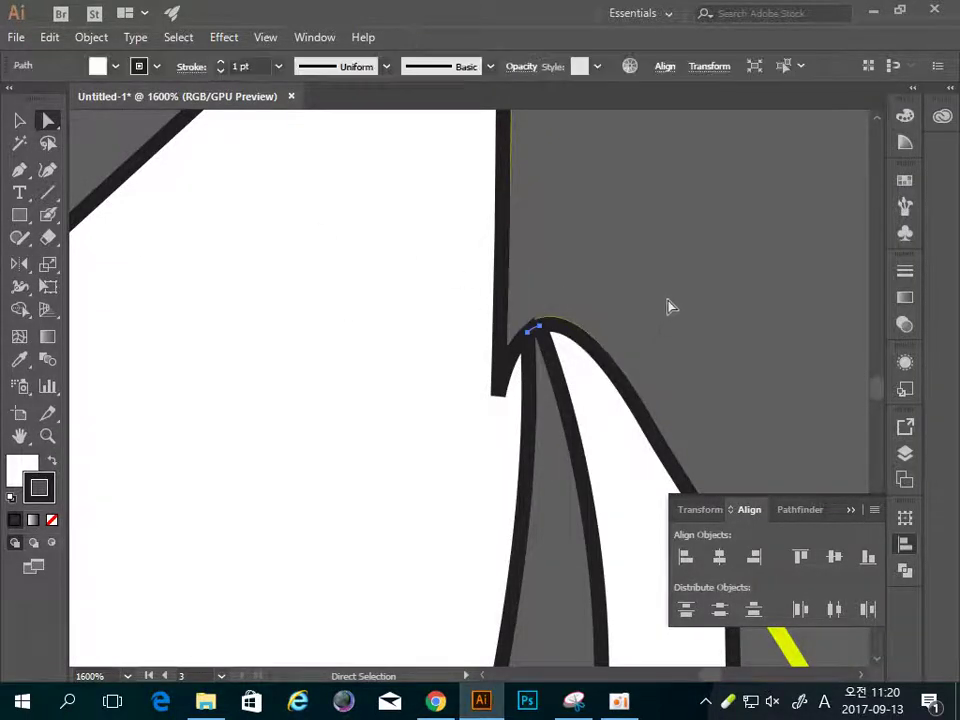
click(664, 311)
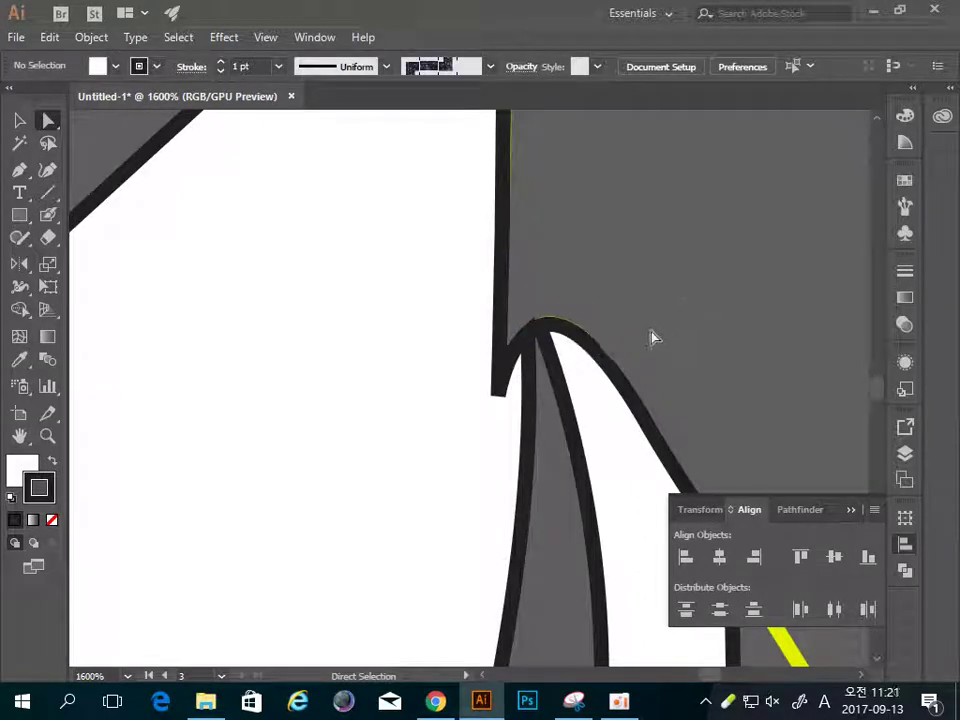
Zoom back out to view the whole character
key(z)
alt+click(471, 407)
alt+click(462, 422)
alt+click(462, 422)
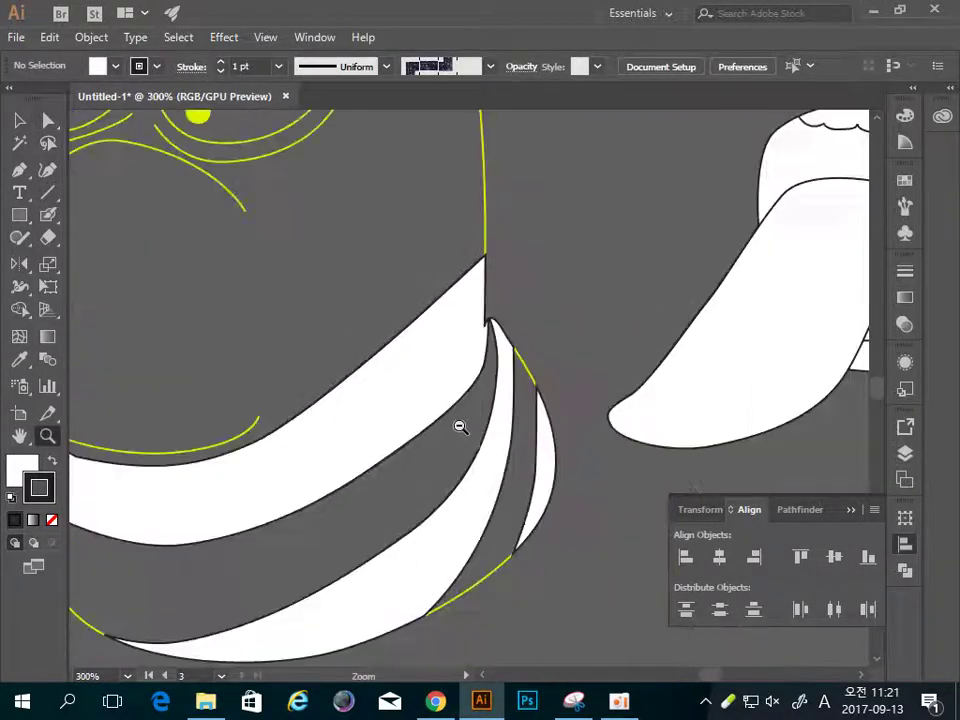
alt+click(459, 426)
drag(497, 285, 546, 427)
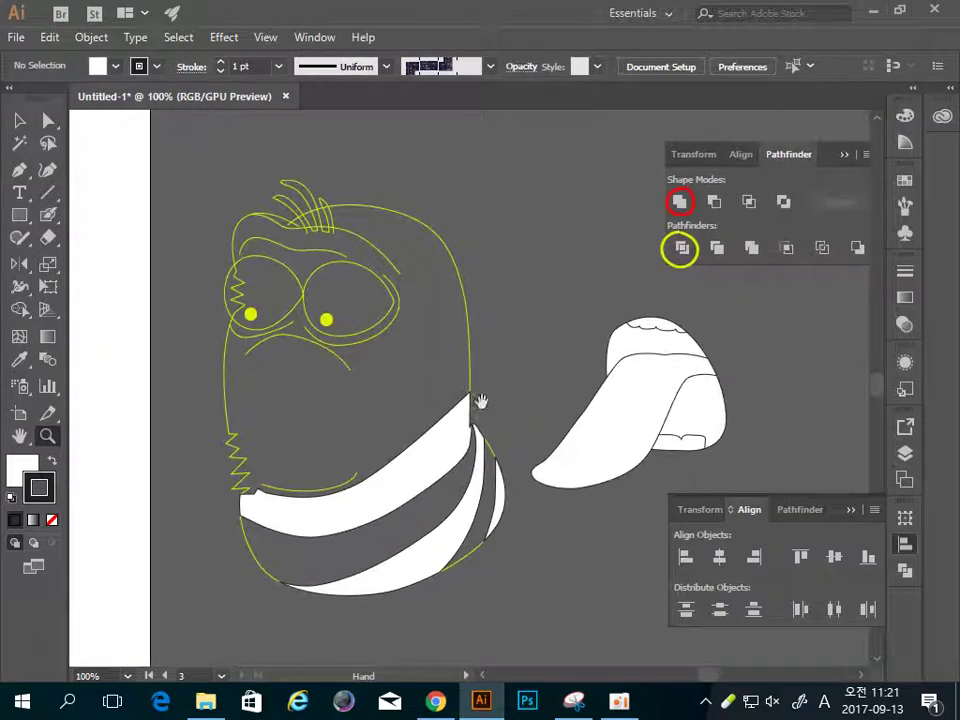
Alt-drag a copy of the hair strands to the empty space above right of the head
mouse_move(369, 347)
mouse_down()
mouse_move(660, 377)
mouse_move(516, 375)
mouse_up()
key(v)
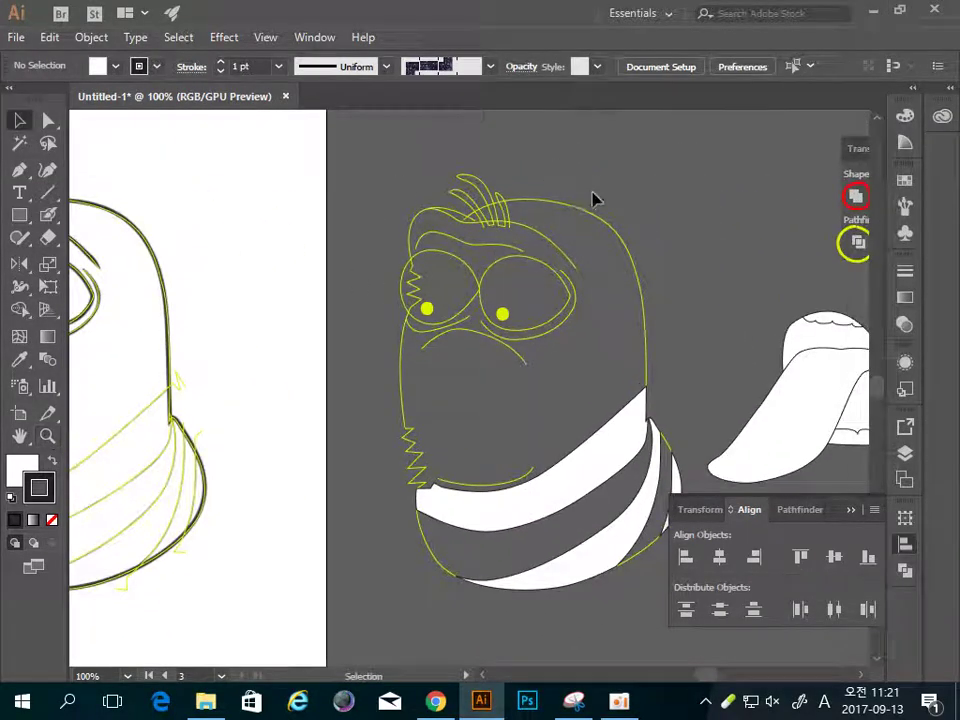
scroll(497, 218, right, 2)
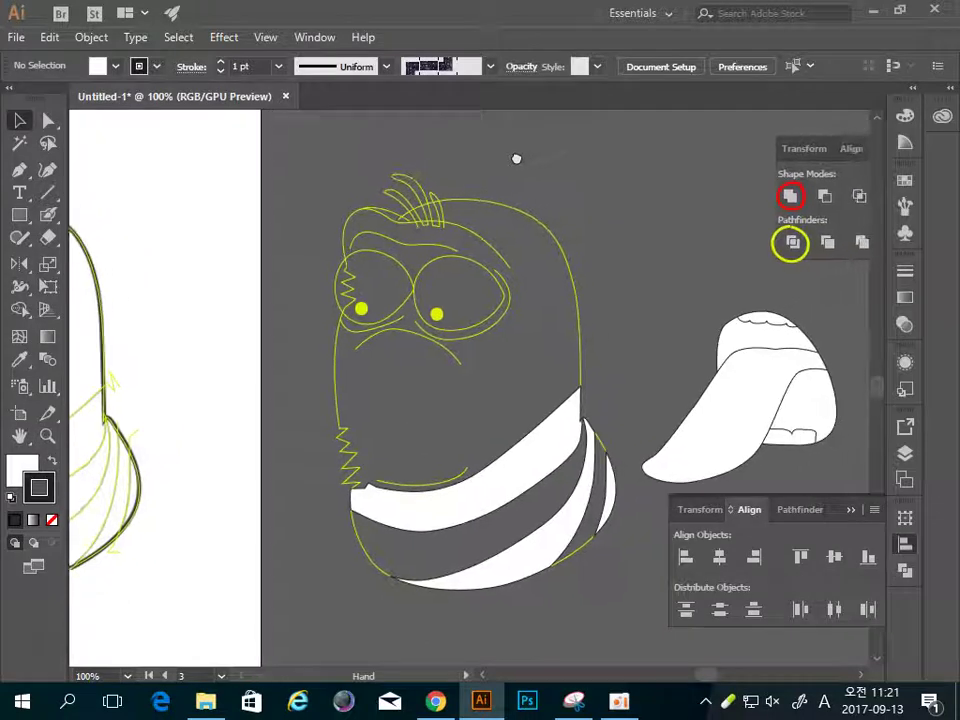
click(425, 235)
click(321, 311)
drag(321, 311, 529, 317)
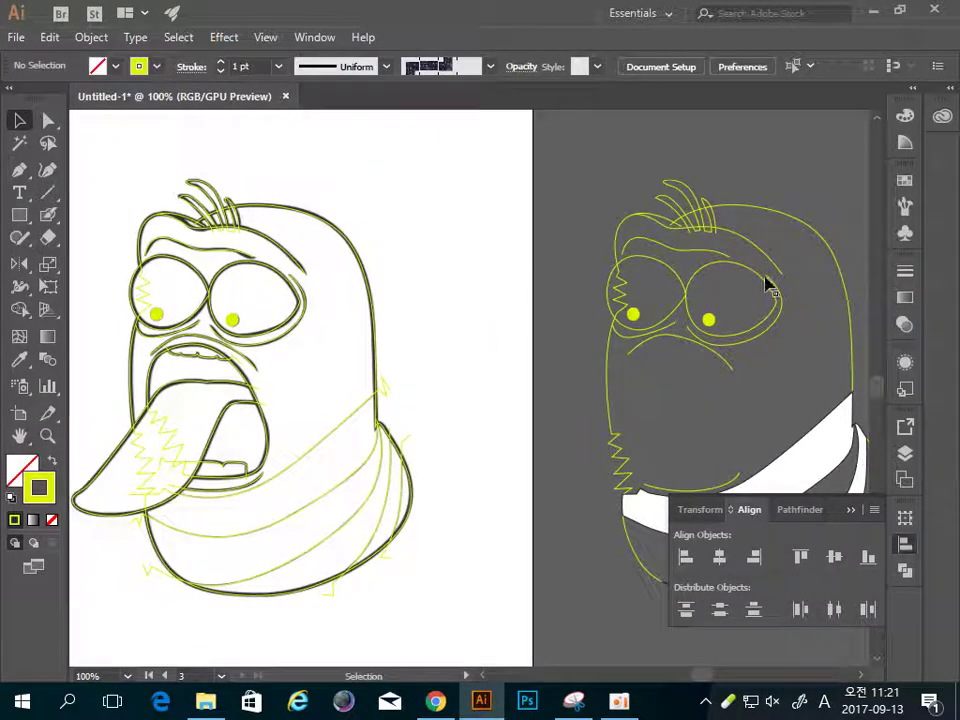
click(755, 246)
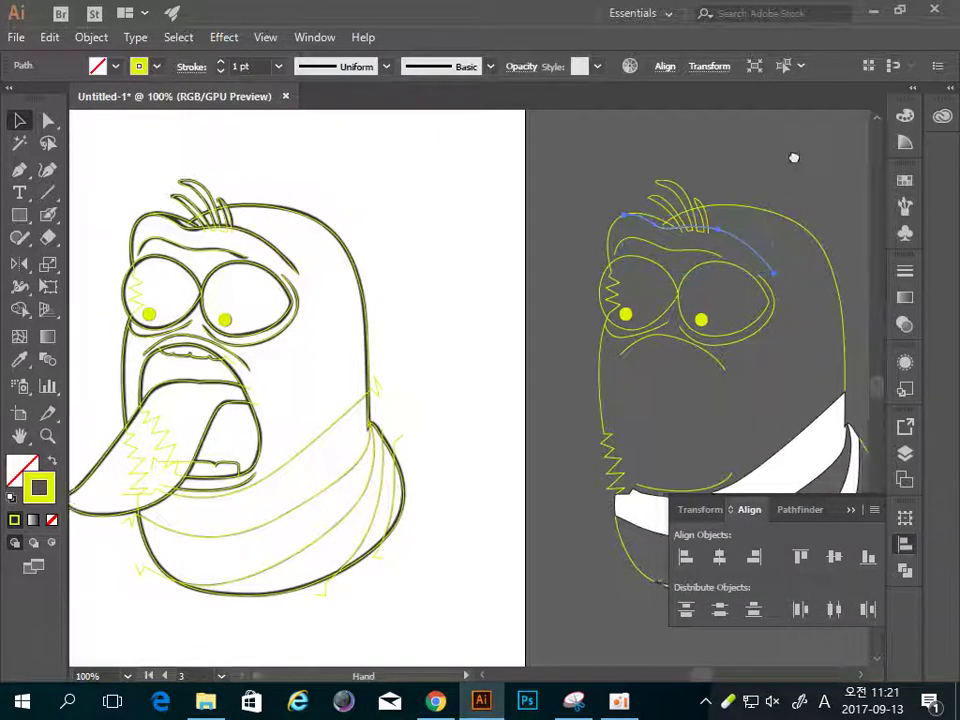
scroll(720, 170, right, 5)
click(513, 230)
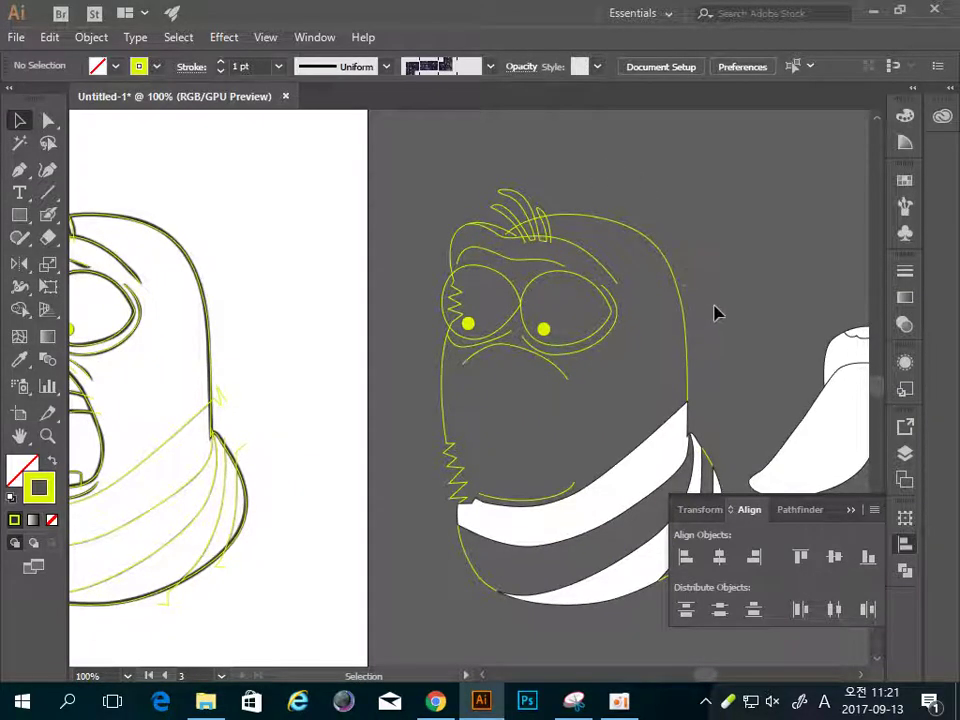
click(541, 251)
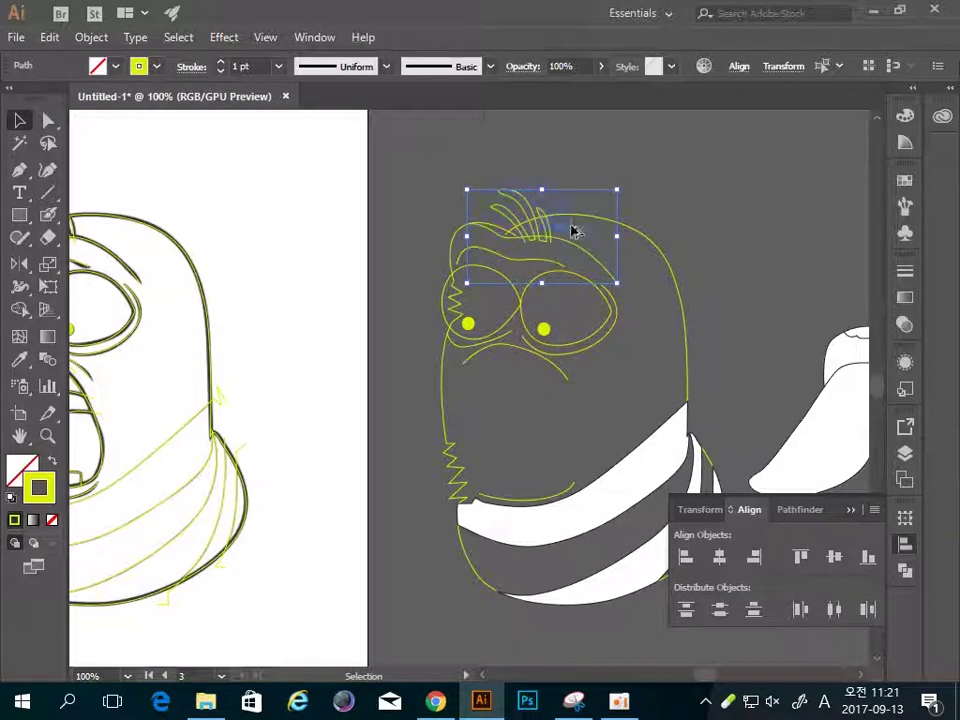
drag(538, 245, 757, 206)
click(754, 289)
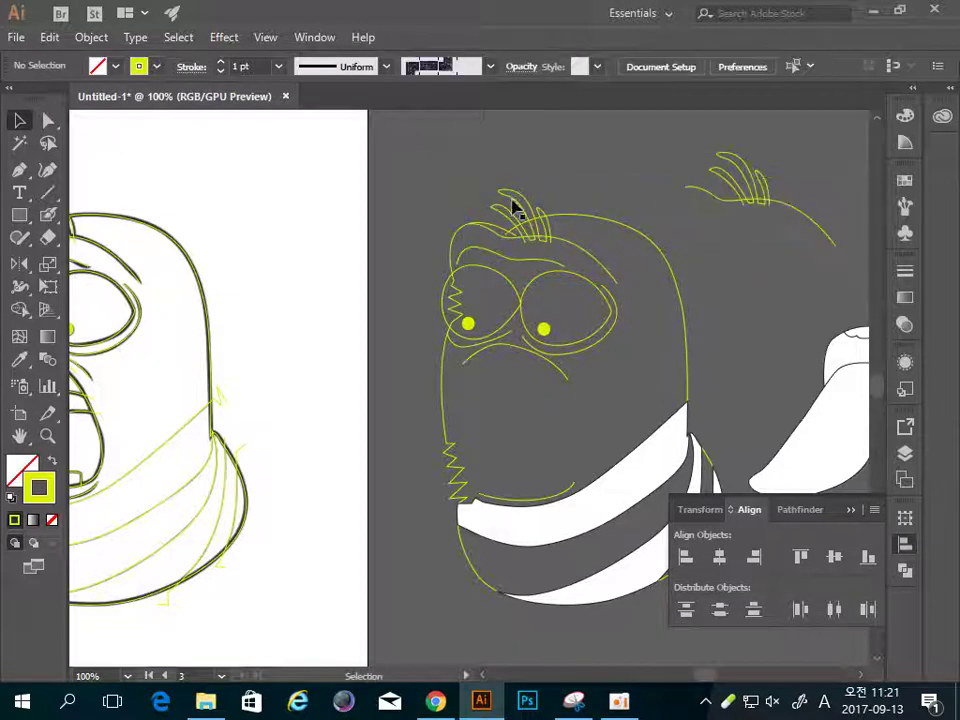
Delete the original hair strands from the head
click(512, 207)
key(Delete)
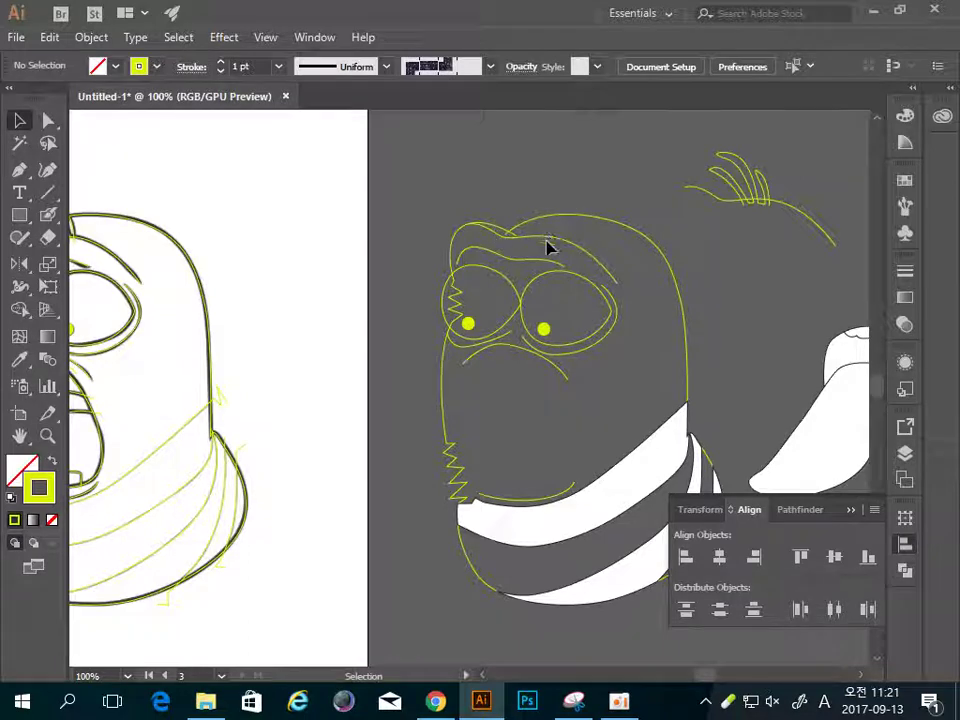
drag(722, 261, 506, 281)
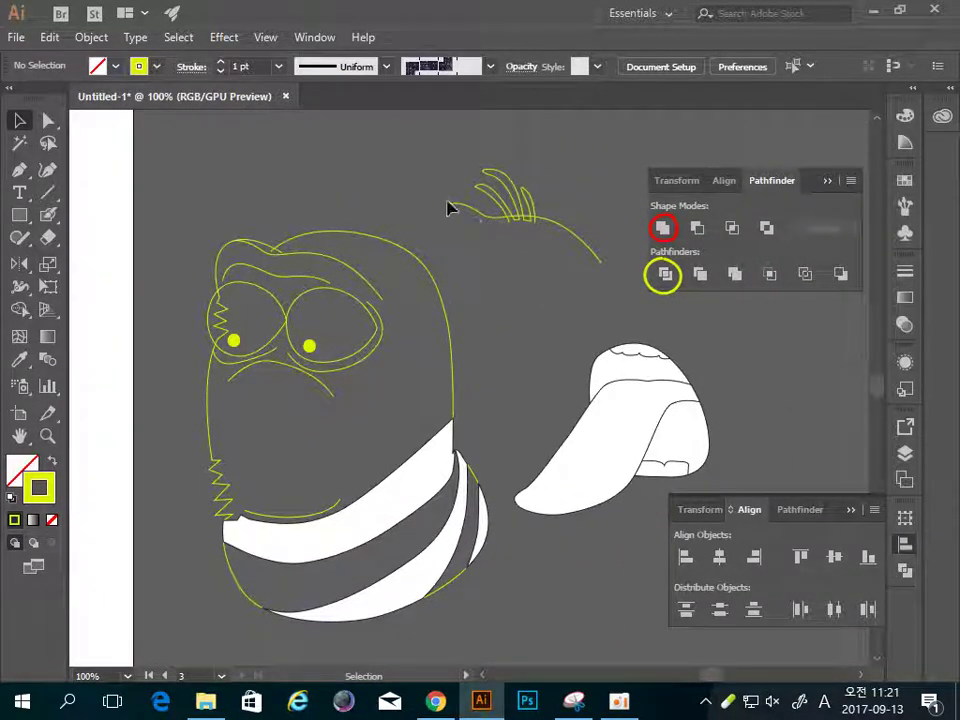
Divide the detached hair strands and give the pieces white fill and black stroke
click(530, 205)
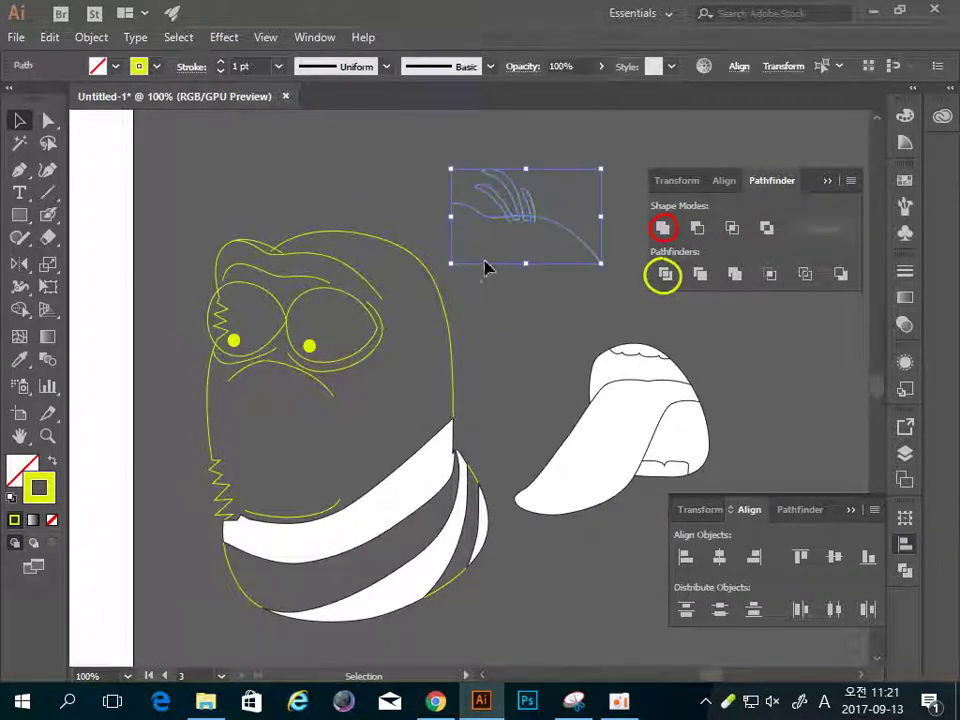
click(800, 509)
click(688, 603)
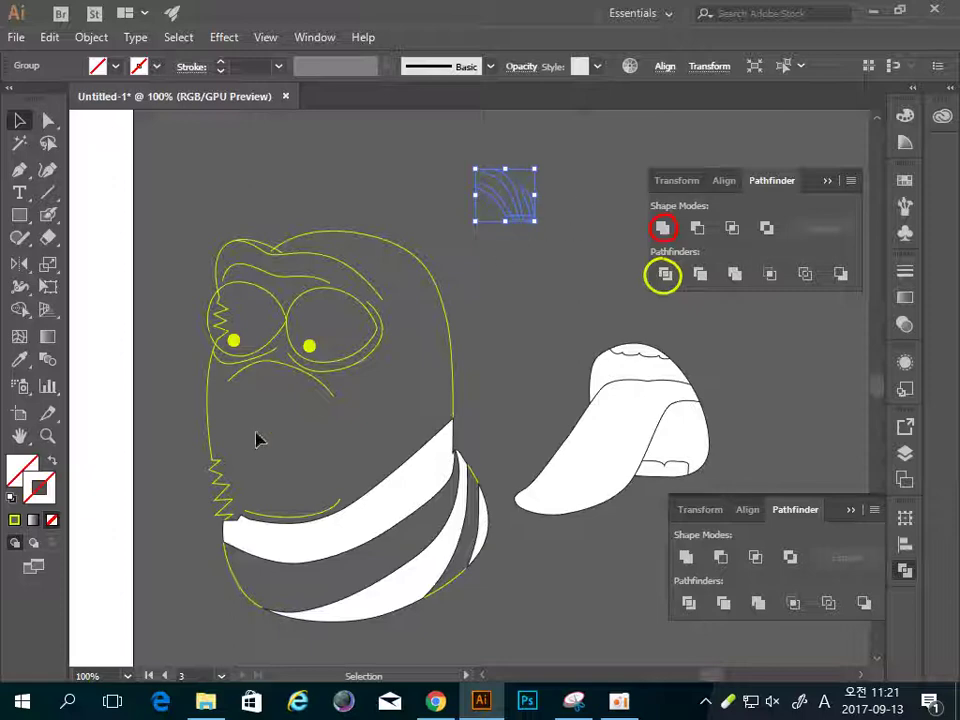
click(11, 497)
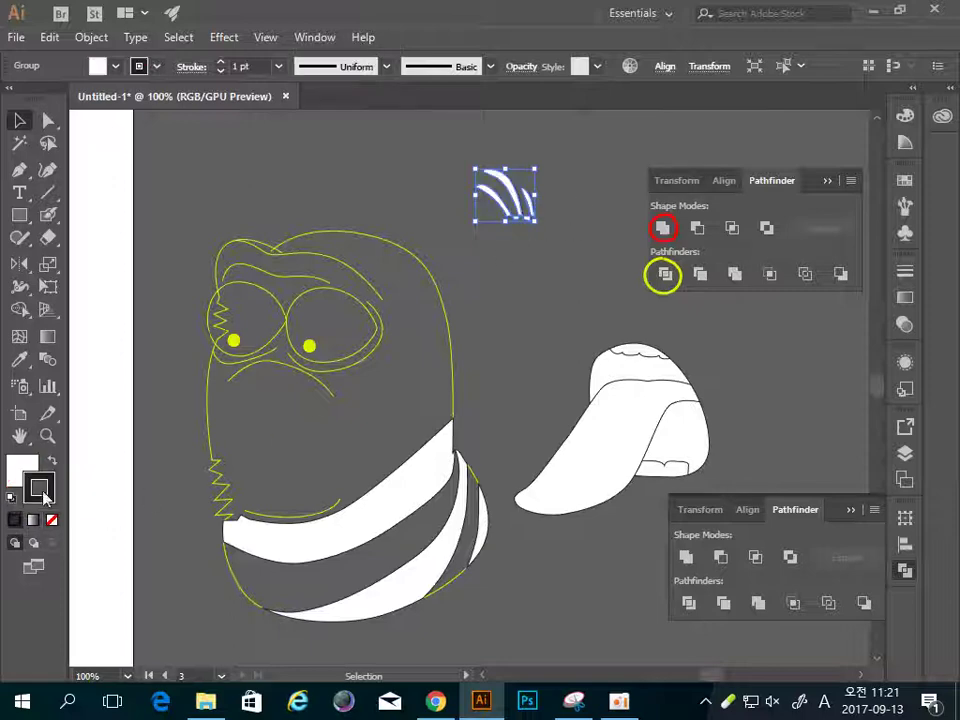
click(470, 242)
Delete the two small leftover pieces beneath the strands, then zoom out to the artboards
scroll(527, 250, up, 1)
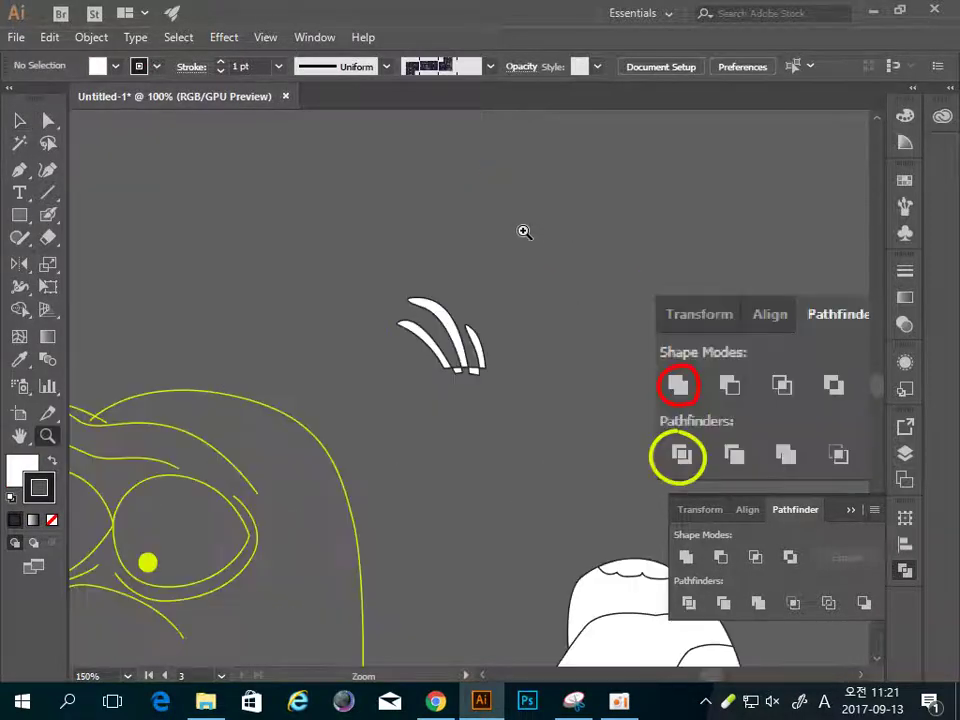
scroll(476, 392, up, 2)
key(a)
click(466, 322)
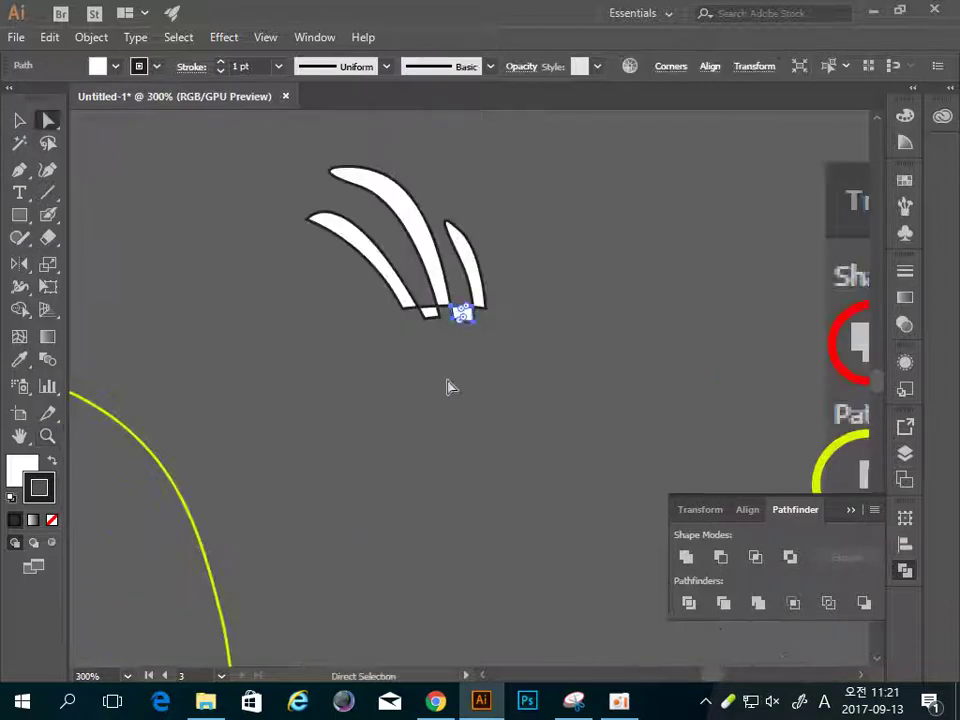
key(Delete)
click(428, 314)
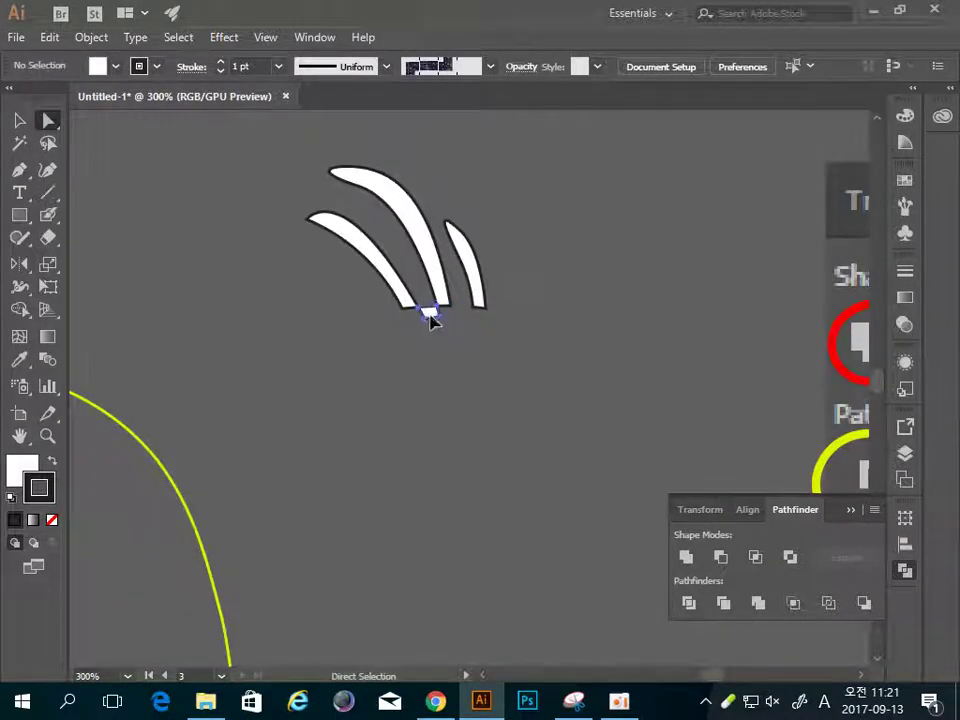
key(Delete)
key(z)
alt+click(490, 393)
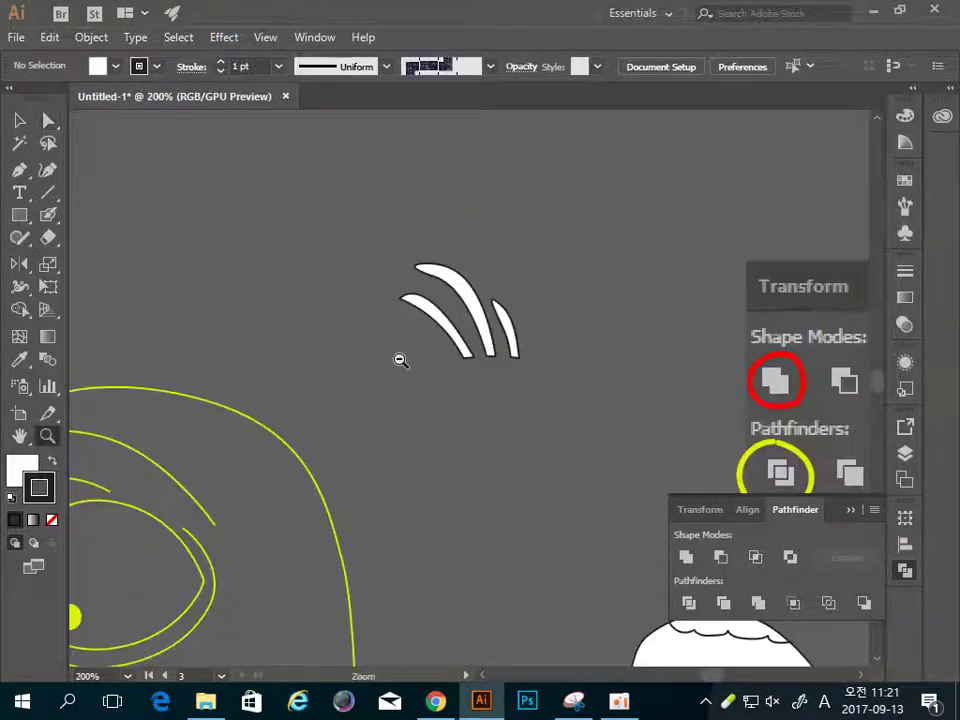
alt+click(399, 358)
alt+click(476, 439)
alt+click(627, 342)
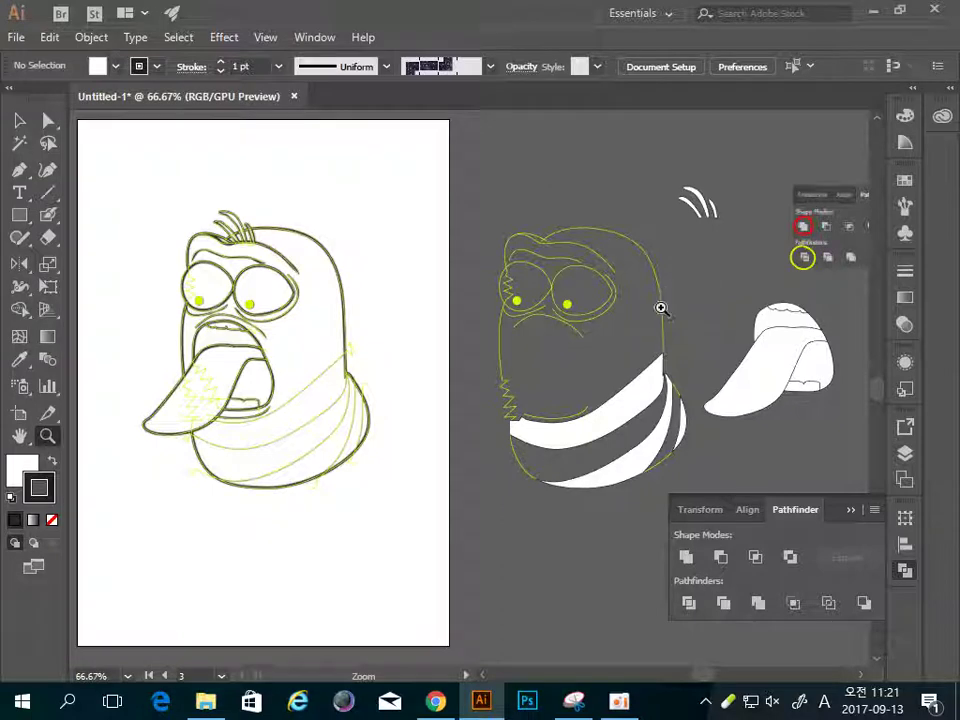
Move the whole left-artboard sketch down off the black line art
key(v)
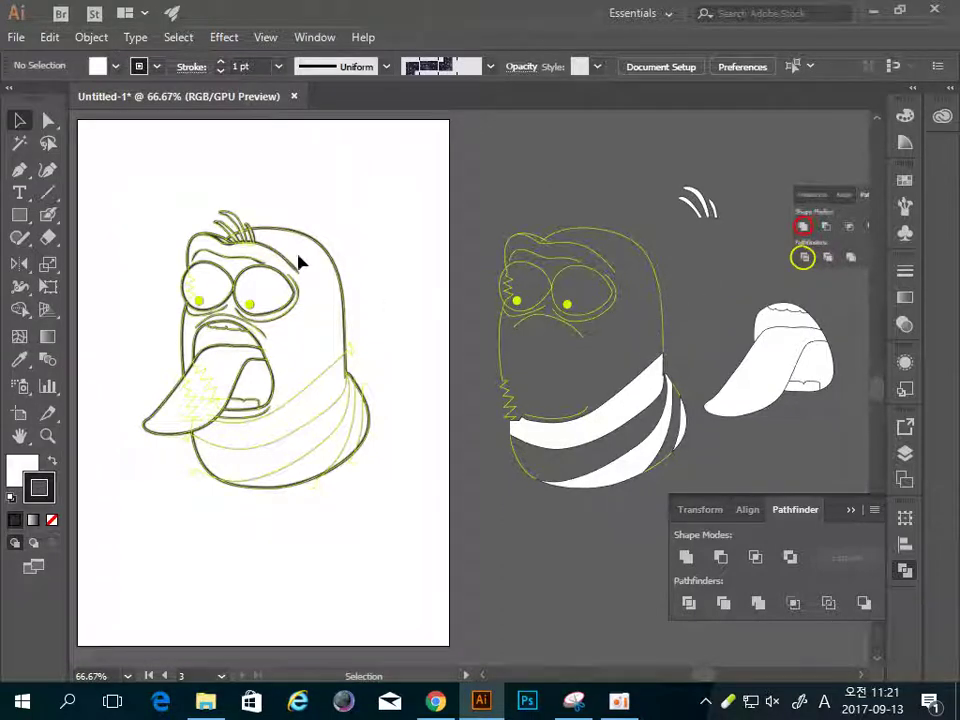
drag(295, 398, 456, 553)
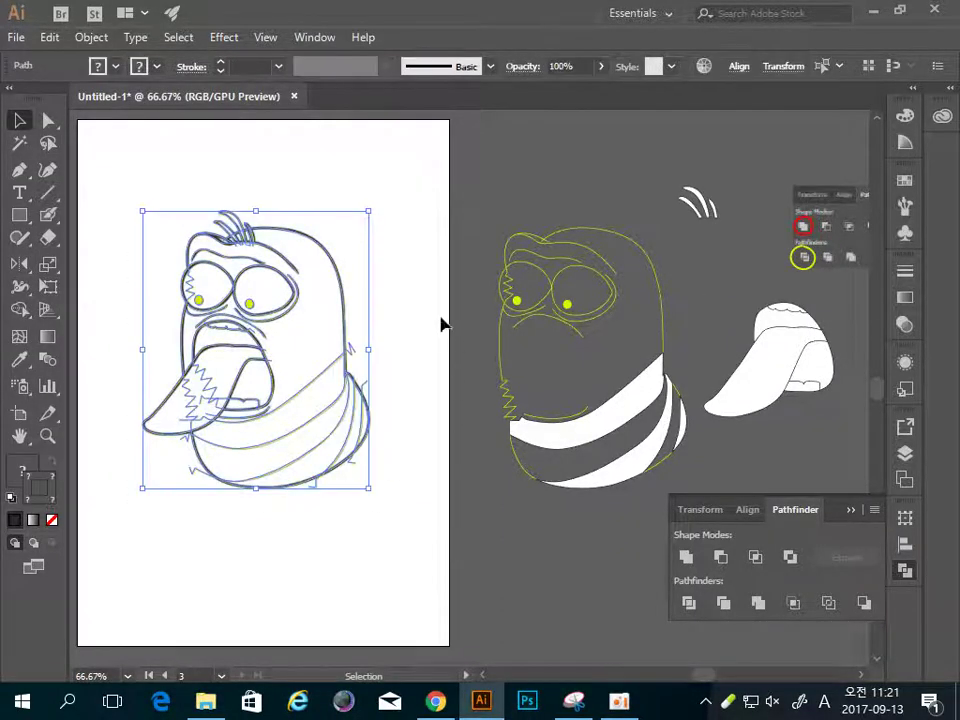
drag(392, 360, 557, 385)
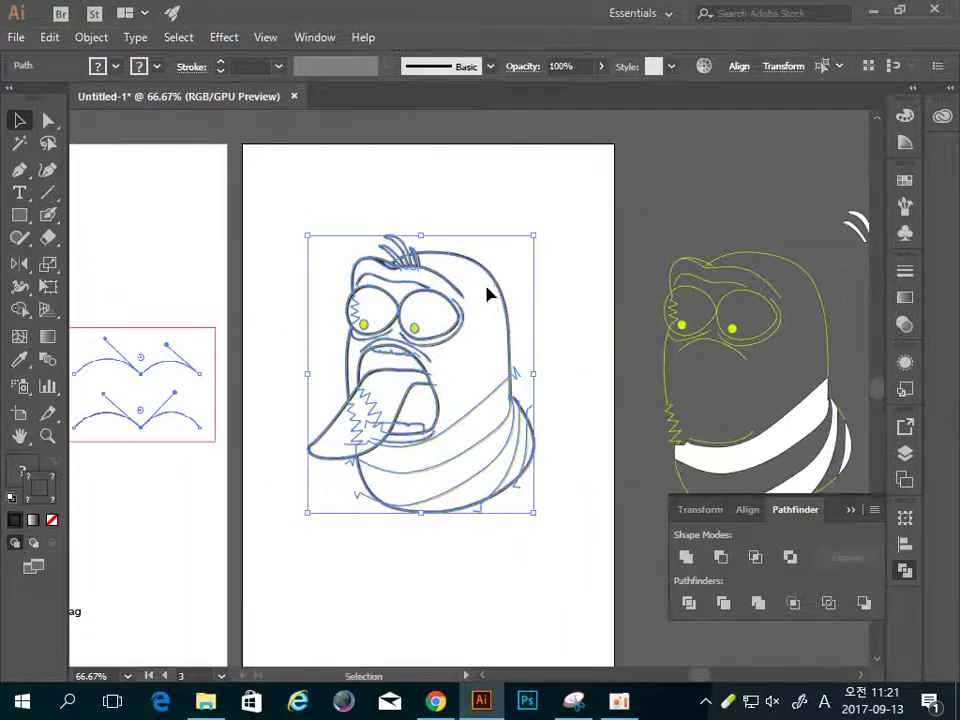
drag(478, 270, 480, 616)
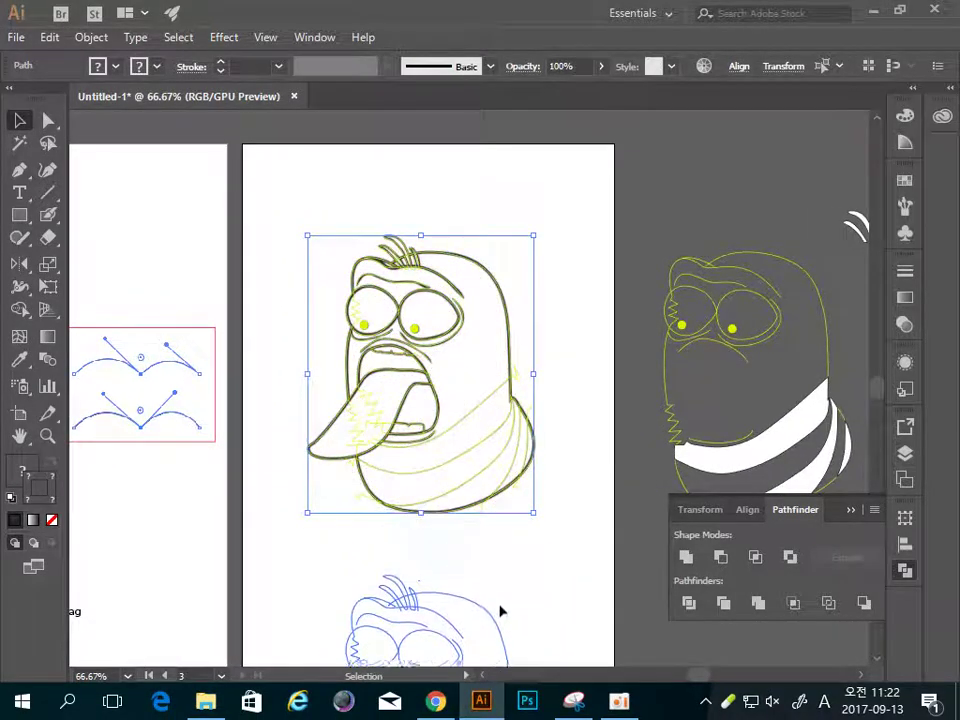
Drag the body outline from the side artwork onto the line art
drag(614, 543, 474, 483)
click(476, 429)
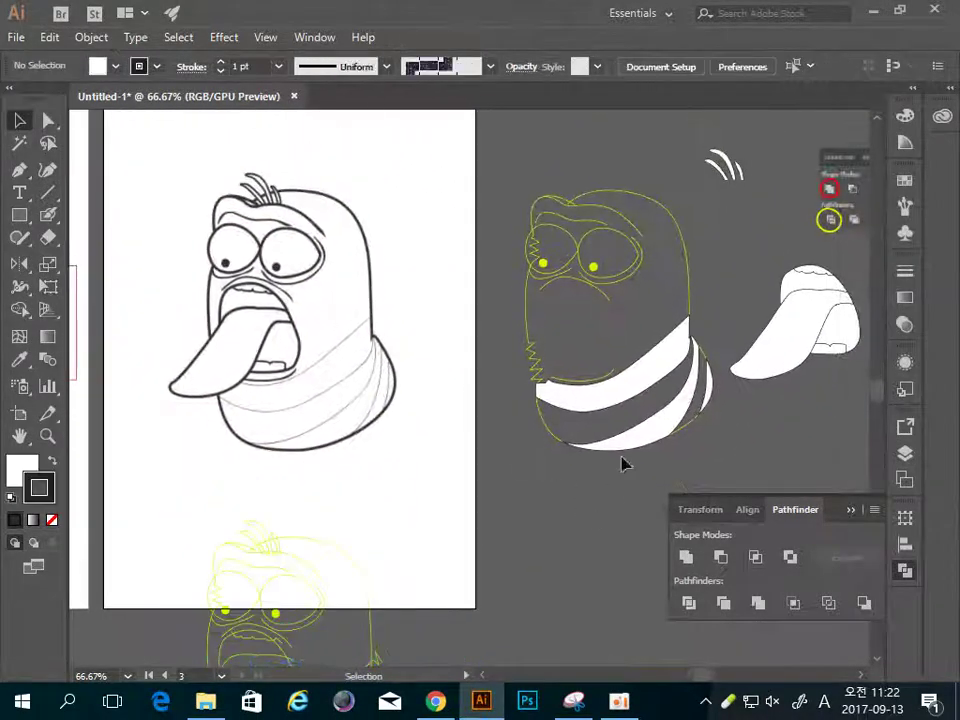
drag(686, 257, 367, 260)
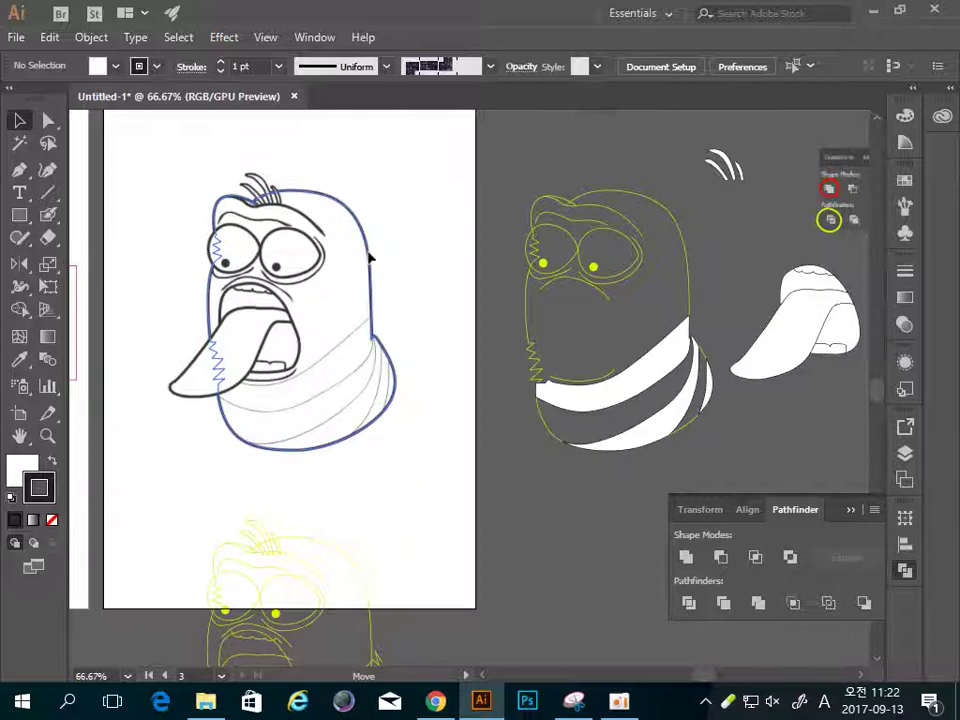
Drop the body outline onto the left figure and place the mouth piece on its mouth
drag(368, 259, 369, 259)
click(505, 455)
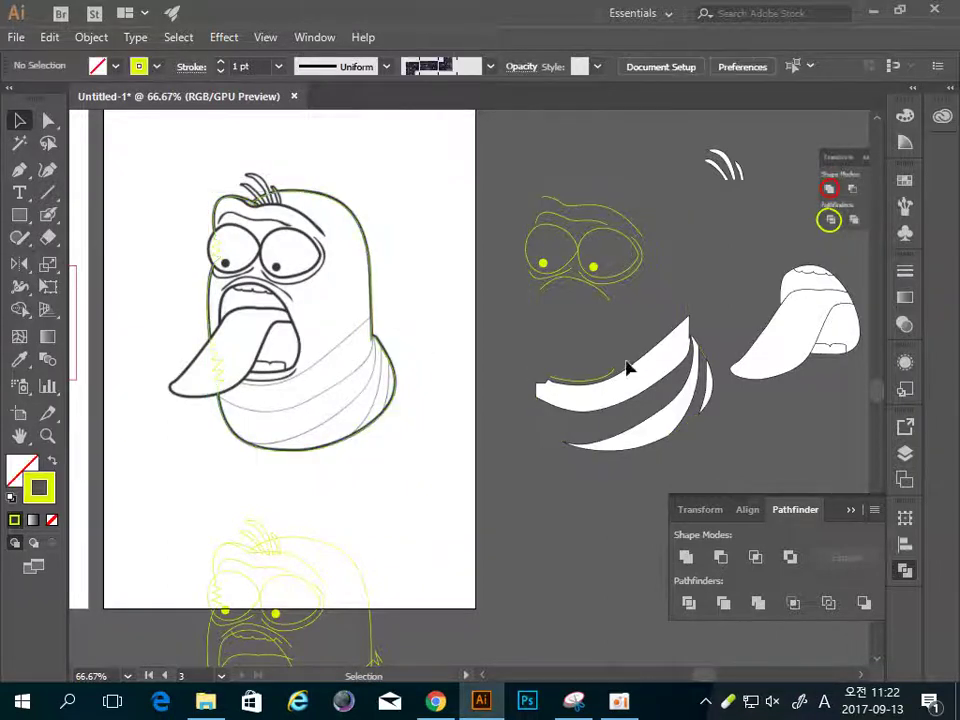
drag(742, 288, 770, 290)
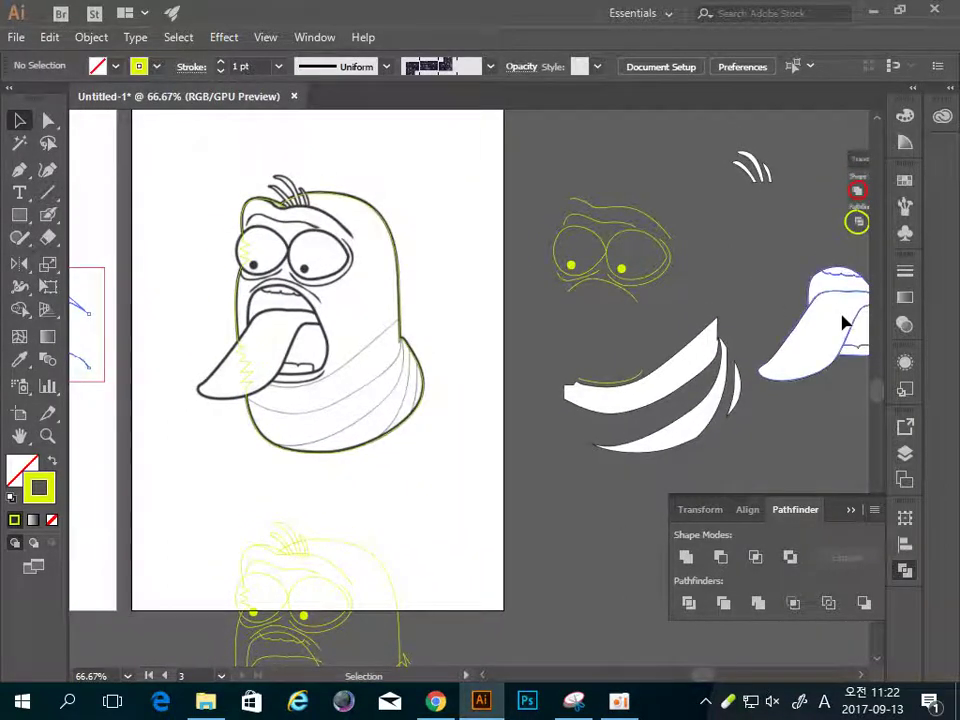
drag(847, 323, 284, 337)
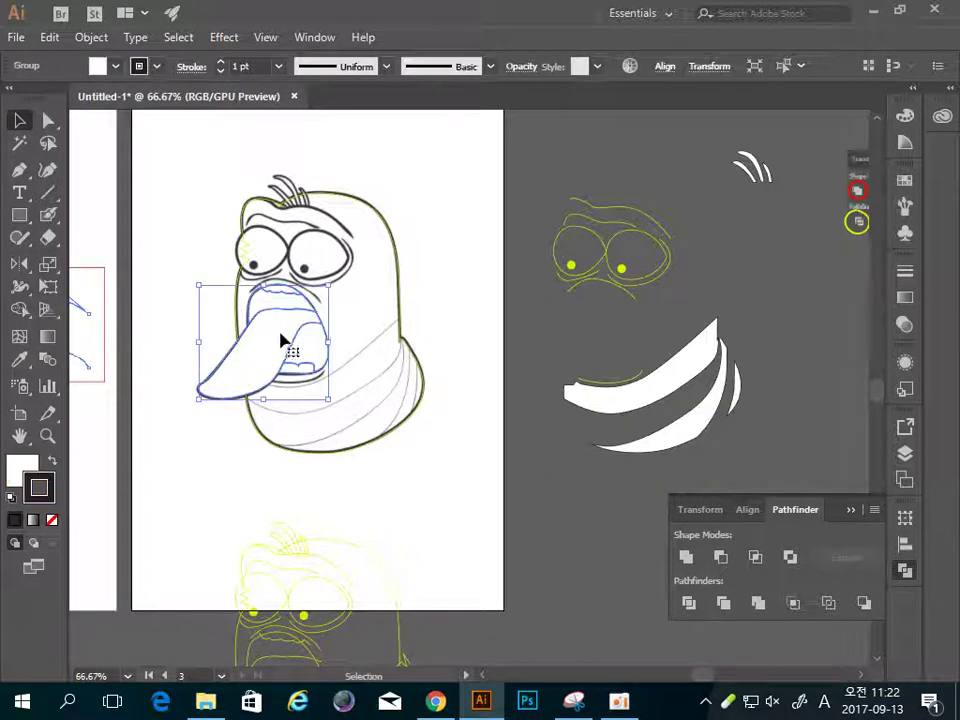
click(500, 257)
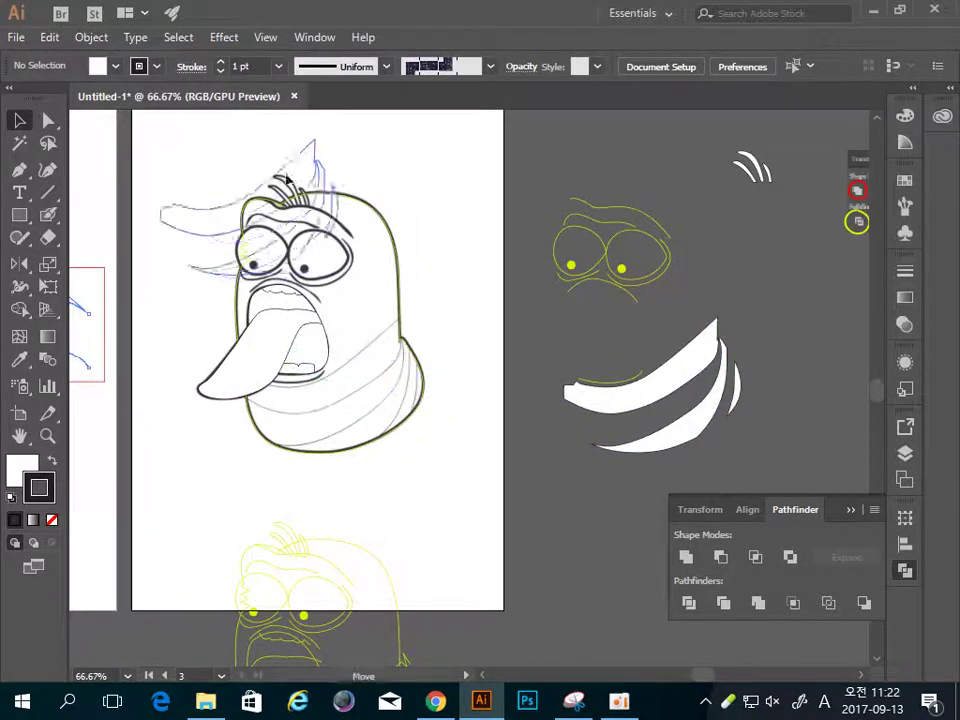
Move the white stripes onto the figure and align them bottom and right with the head outline
drag(714, 364, 300, 183)
shift+click(376, 264)
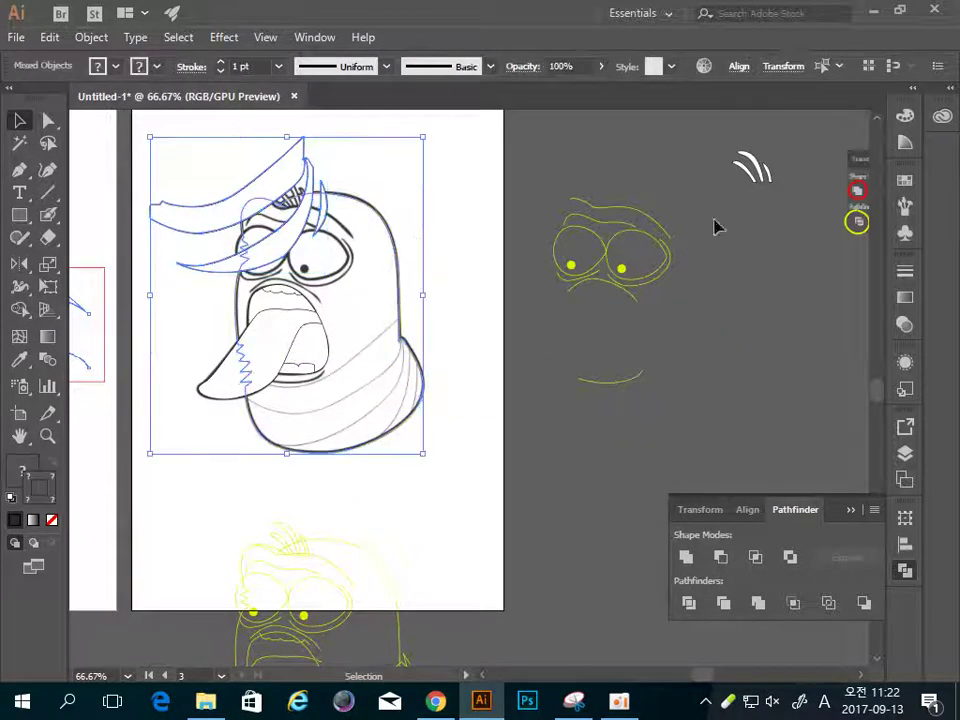
click(904, 545)
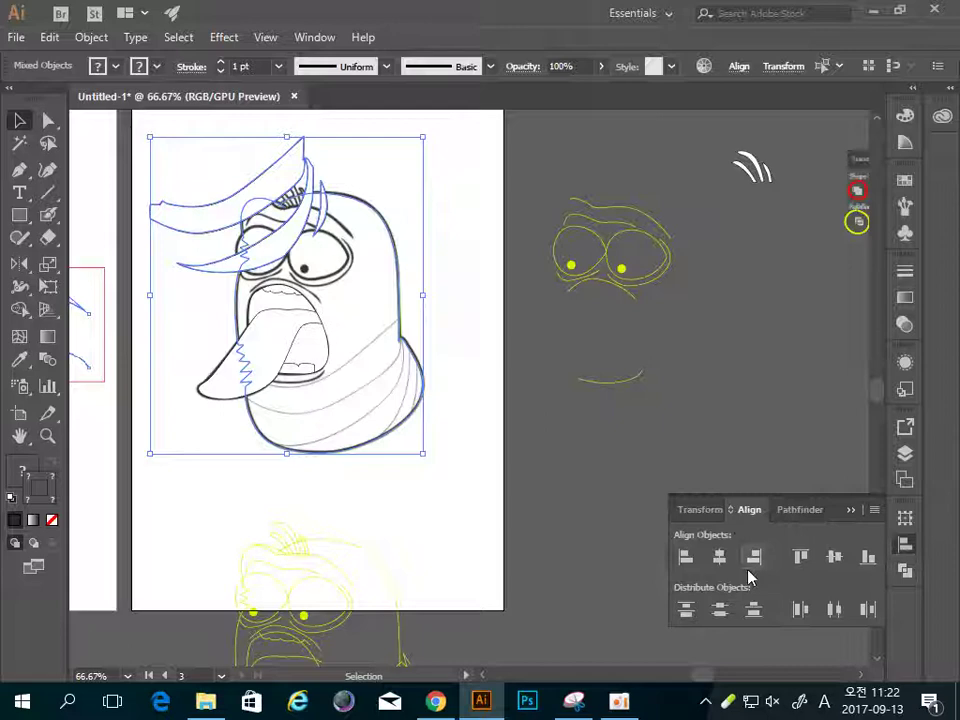
click(868, 566)
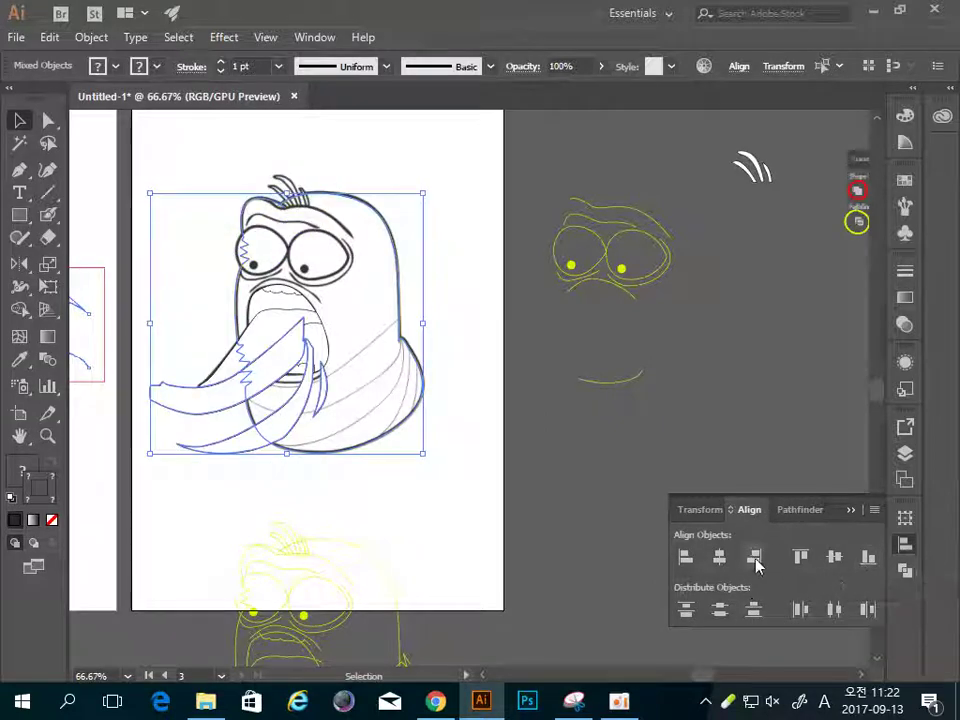
click(757, 563)
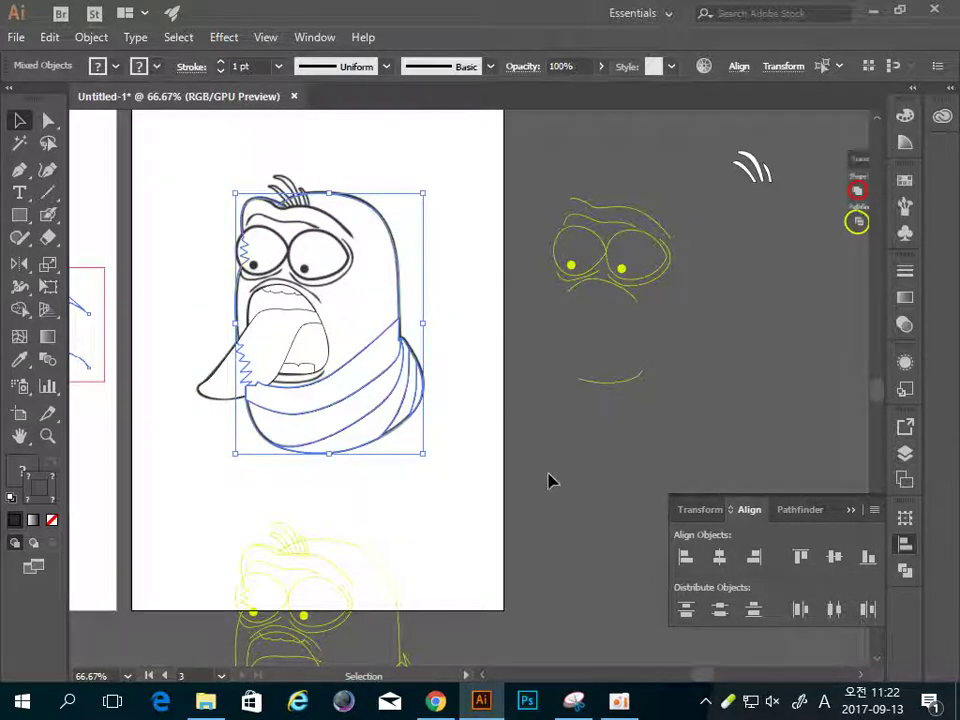
Move the yellow face drawing onto the character's face
drag(705, 201, 549, 421)
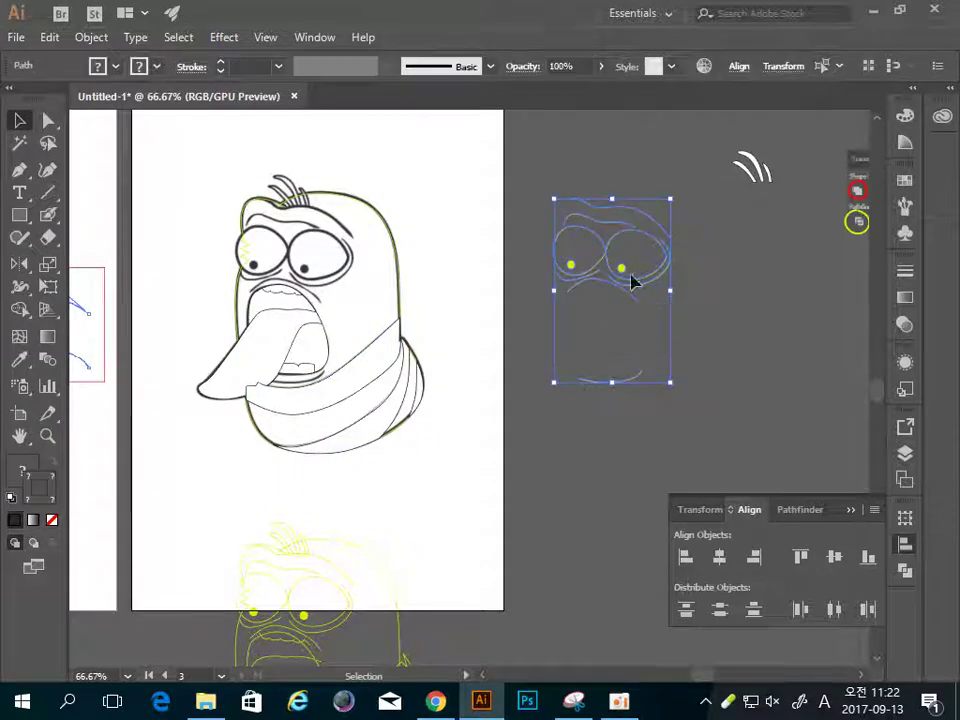
drag(632, 276, 305, 272)
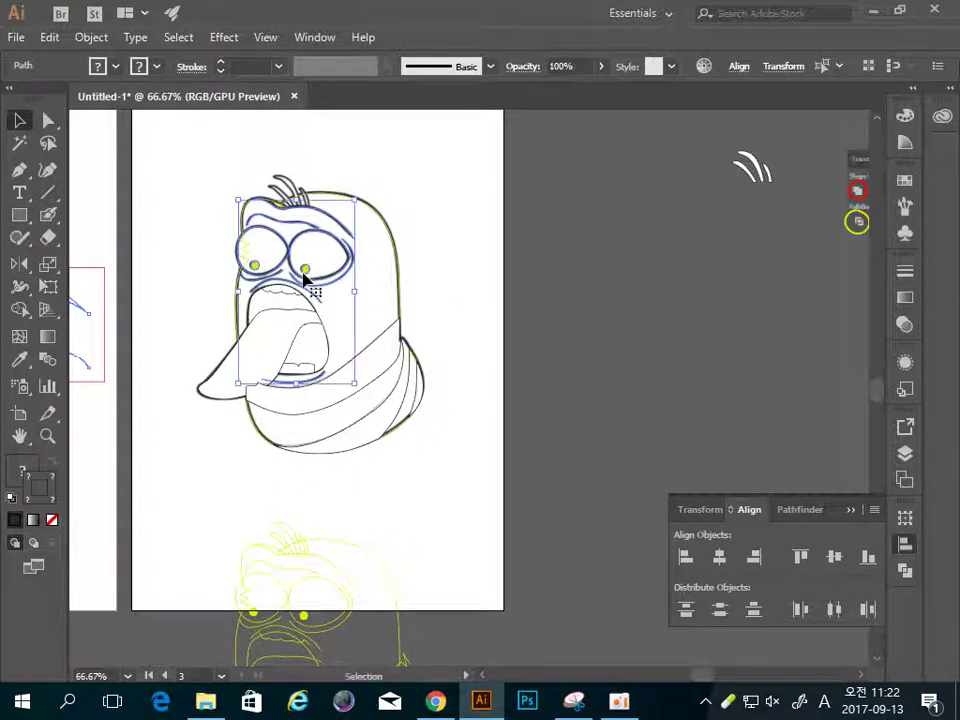
click(575, 267)
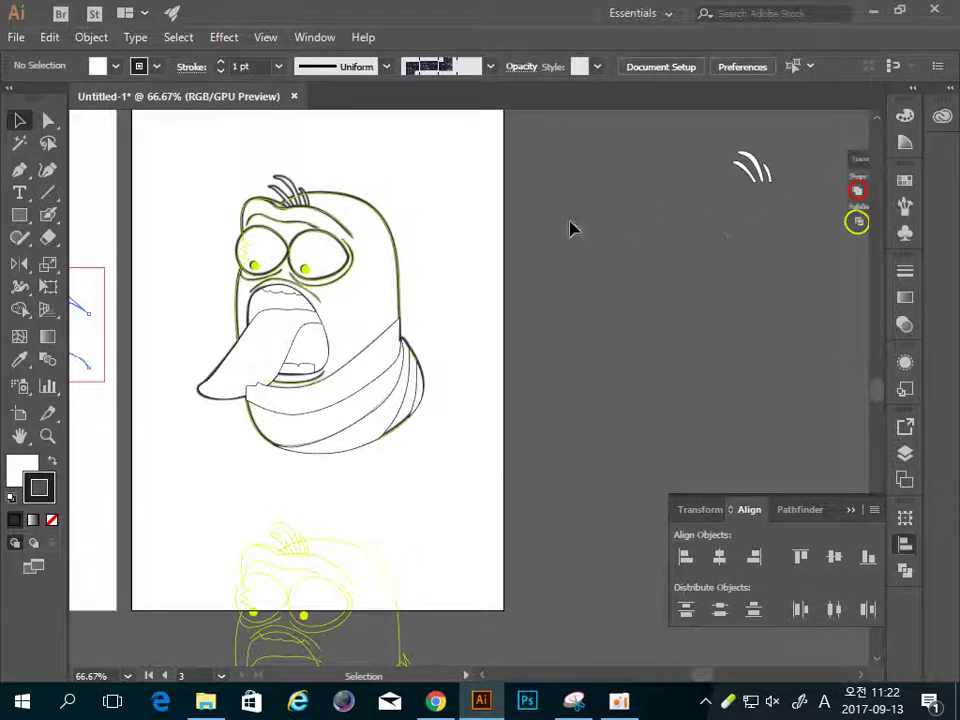
Zoom in and place the white hair strands on top of the character's head
key(ctrl+plus)
mouse_move(596, 303)
mouse_down()
mouse_move(347, 309)
mouse_move(371, 309)
mouse_up()
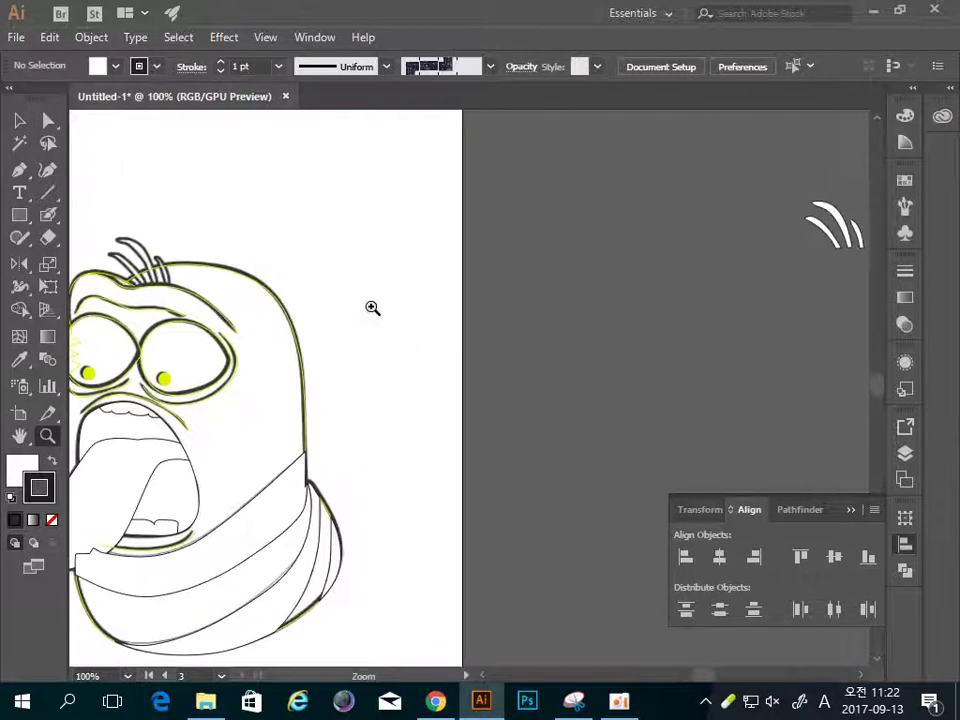
key(v)
drag(852, 225, 145, 262)
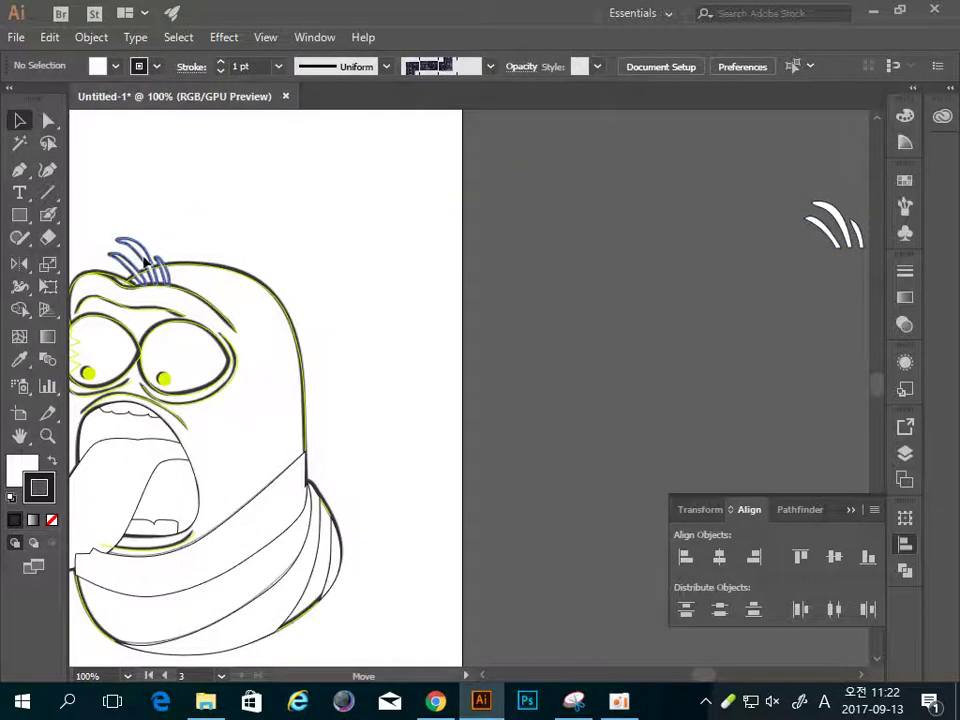
drag(145, 262, 145, 262)
click(579, 240)
Zoom out to review the page and neighbouring artboards, then switch to Chrome
drag(230, 334, 557, 271)
alt+click(407, 347)
alt+click(536, 479)
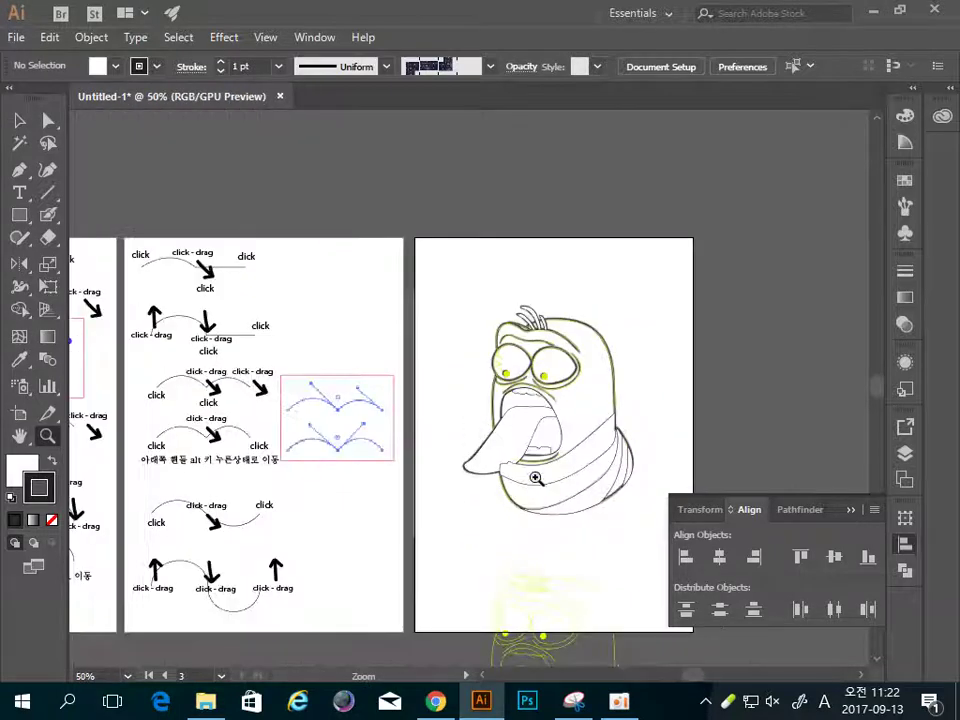
click(445, 323)
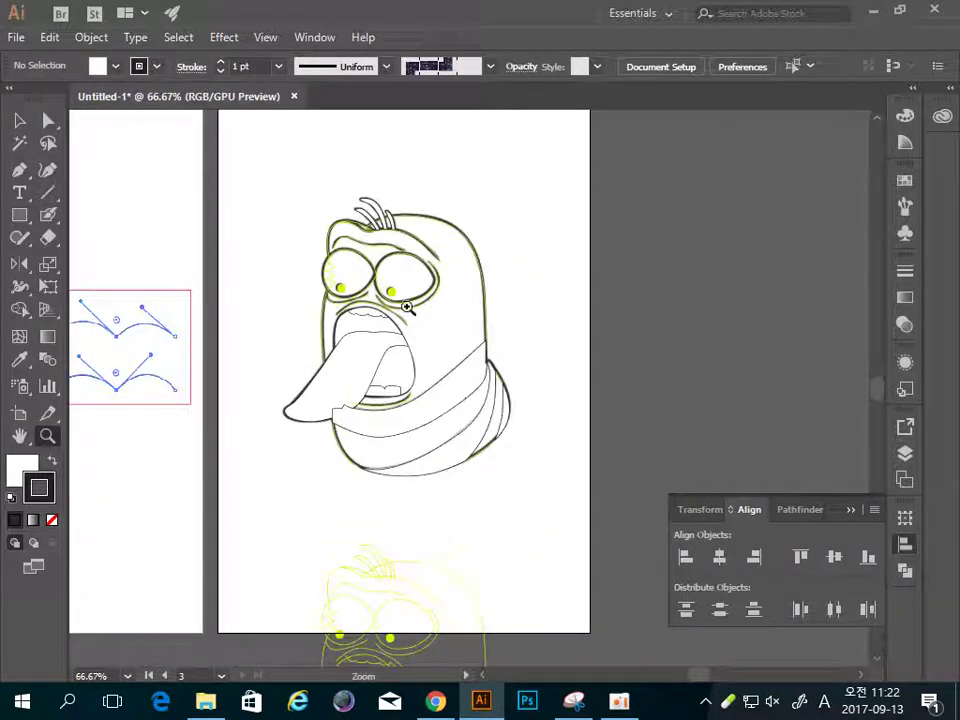
key(v)
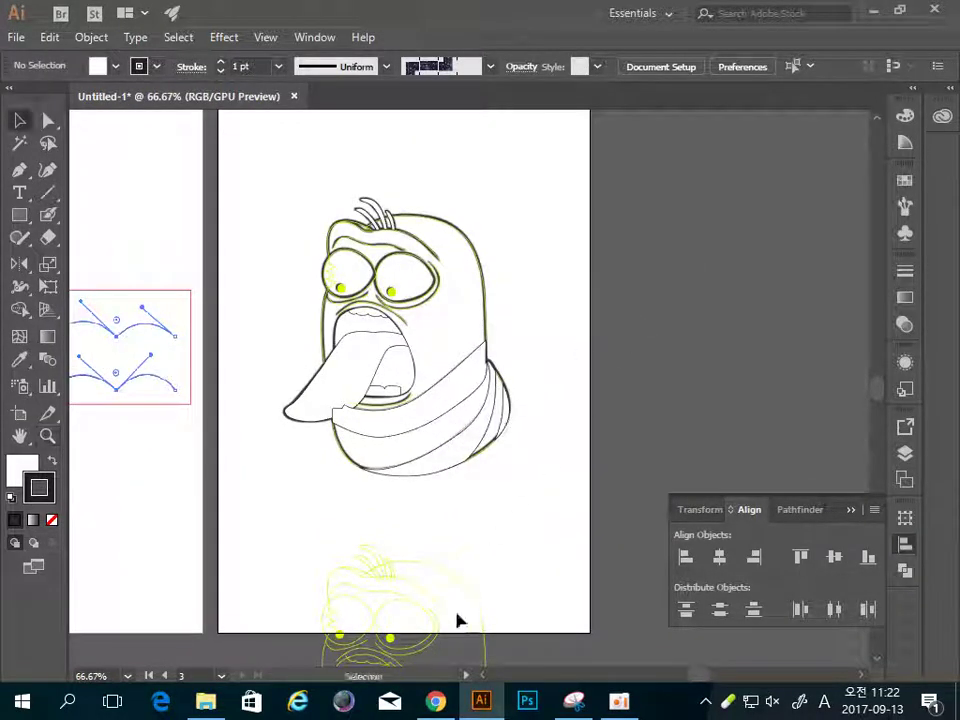
click(435, 701)
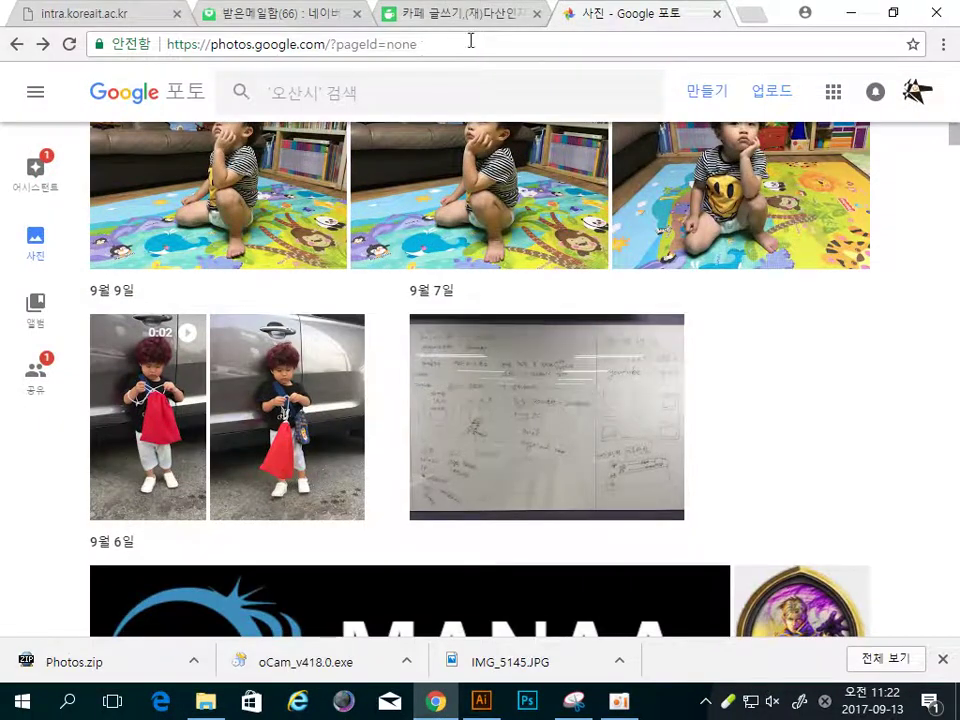
Search Google for '라바 색칠' in a new browser tab
click(455, 14)
click(751, 15)
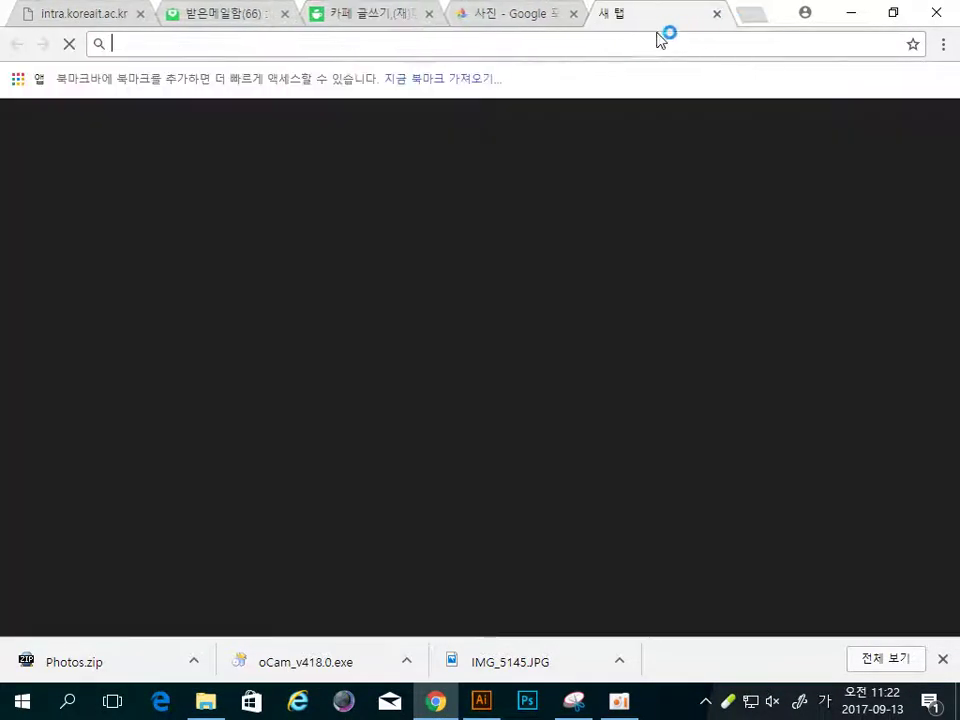
text(라바)
text( 색)
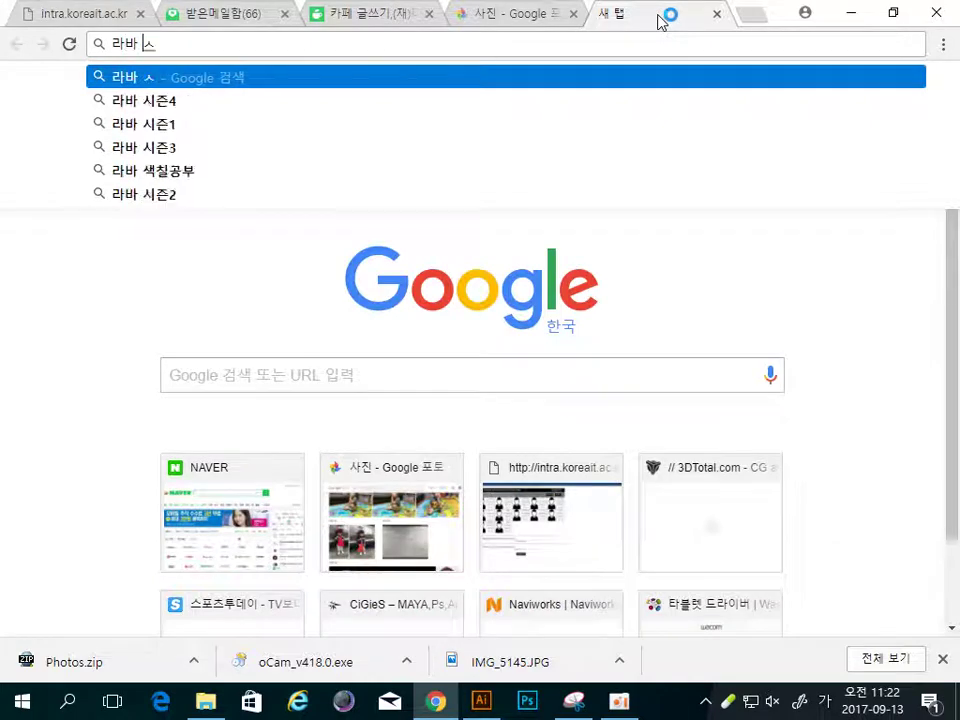
text(칠)
key(Return)
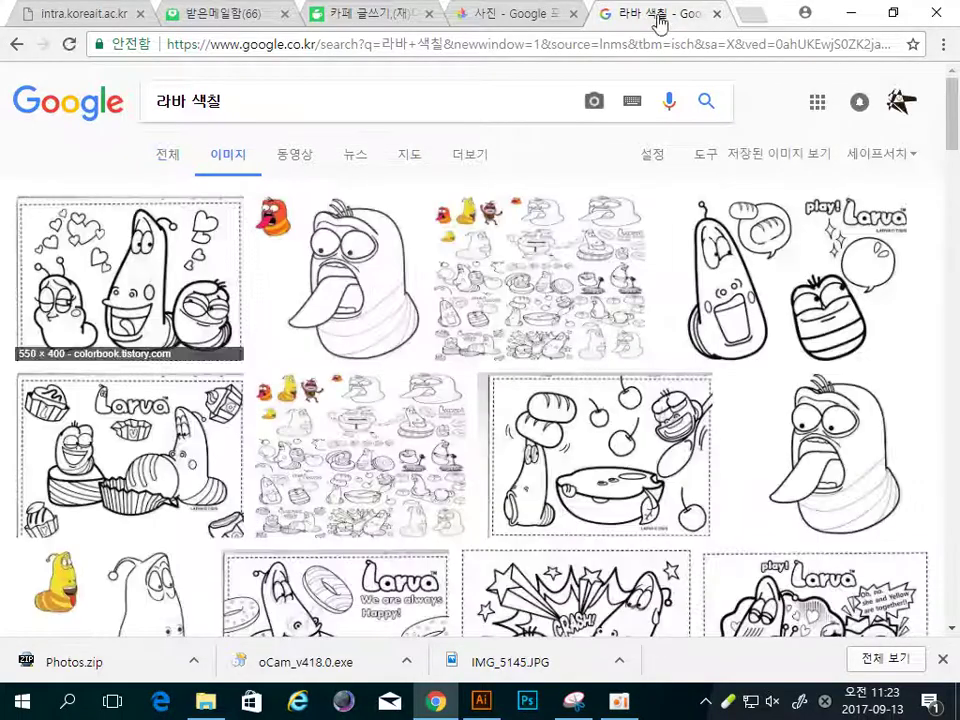
Browse the results and copy the coloured tongue-out Larva picture from its preview
scroll(658, 22, down, 3)
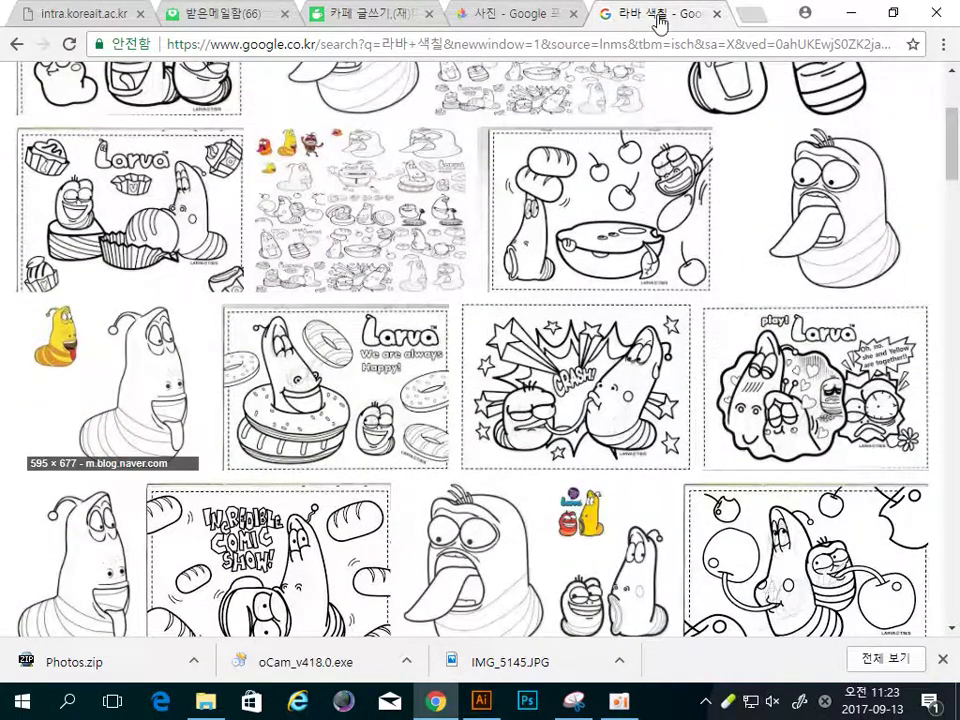
scroll(658, 22, down, 5)
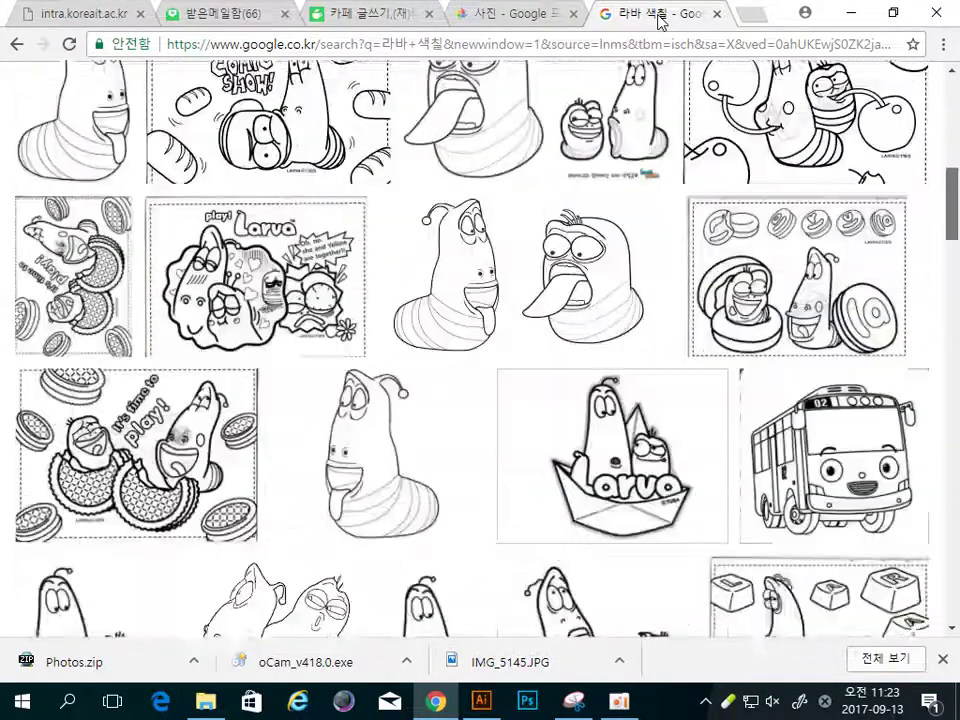
scroll(658, 22, down, 3)
scroll(658, 22, down, 3)
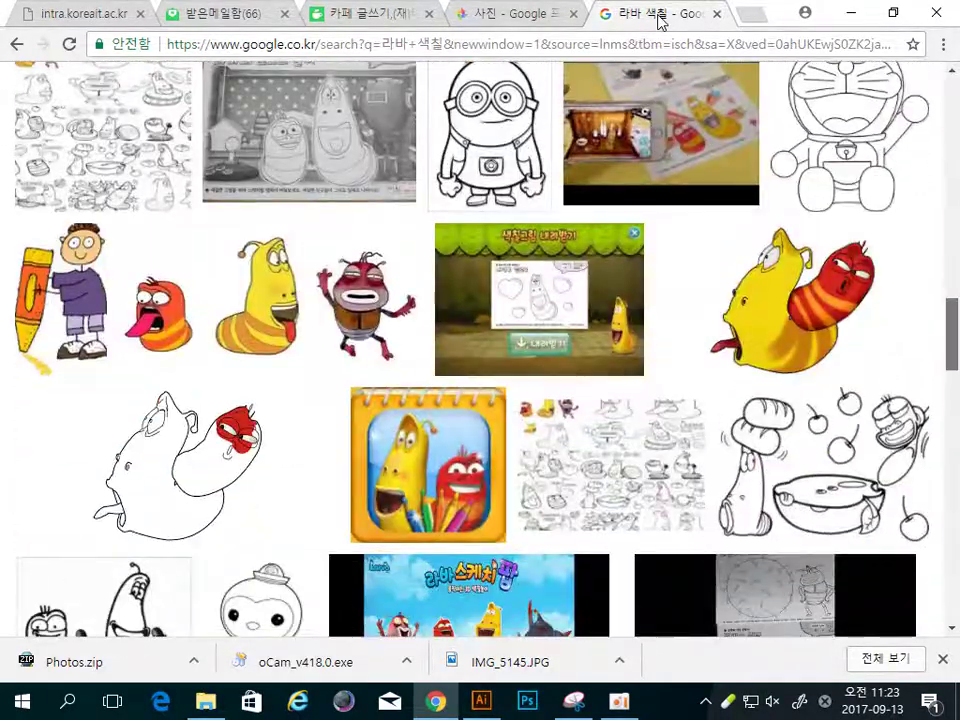
scroll(658, 22, down, 3)
scroll(658, 22, down, 1)
scroll(658, 22, down, 3)
scroll(658, 22, up, 7)
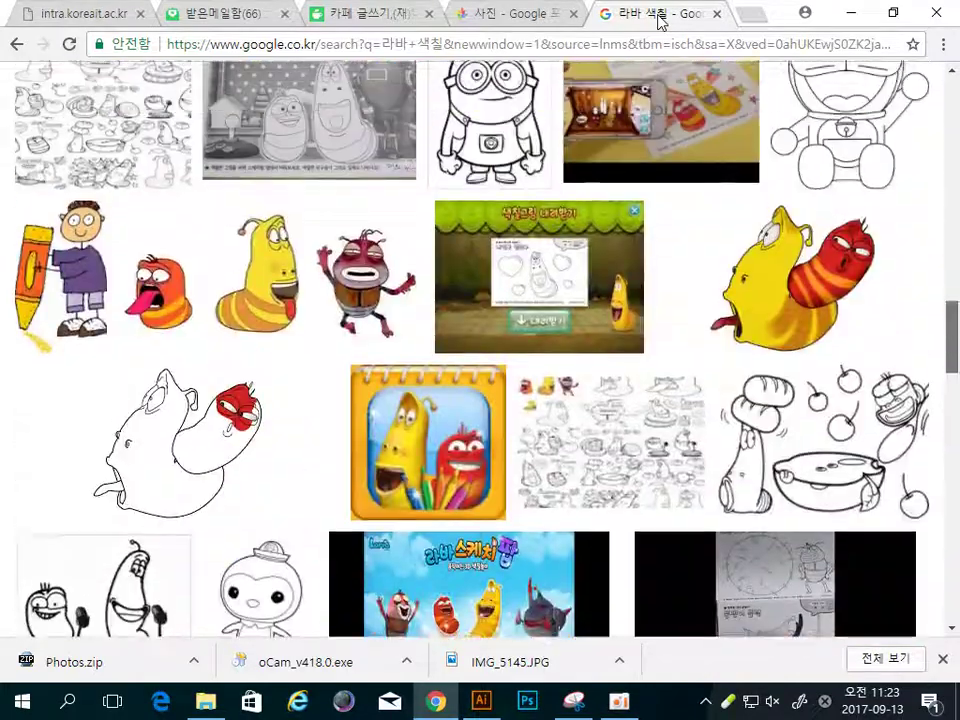
scroll(658, 20, up, 1)
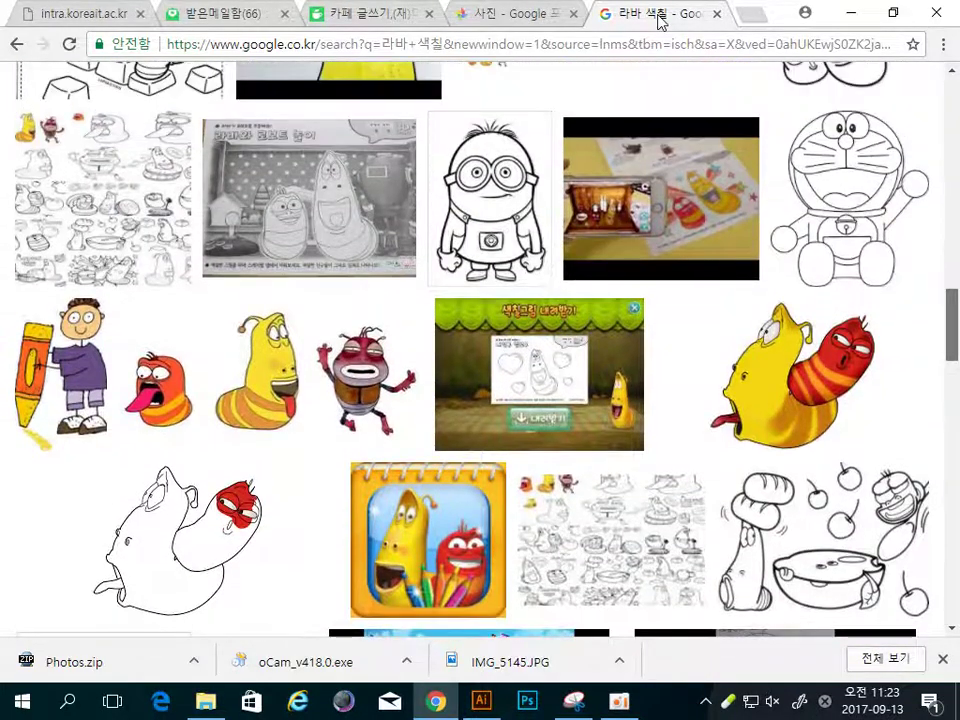
scroll(658, 22, up, 3)
scroll(658, 22, up, 5)
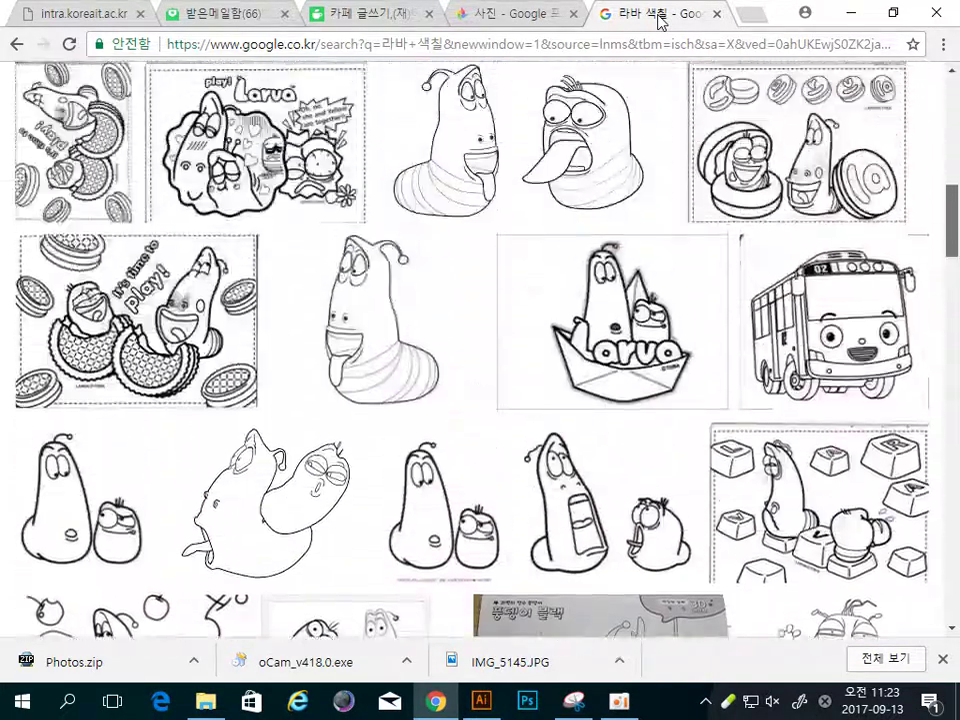
scroll(658, 22, up, 5)
scroll(658, 20, up, 2)
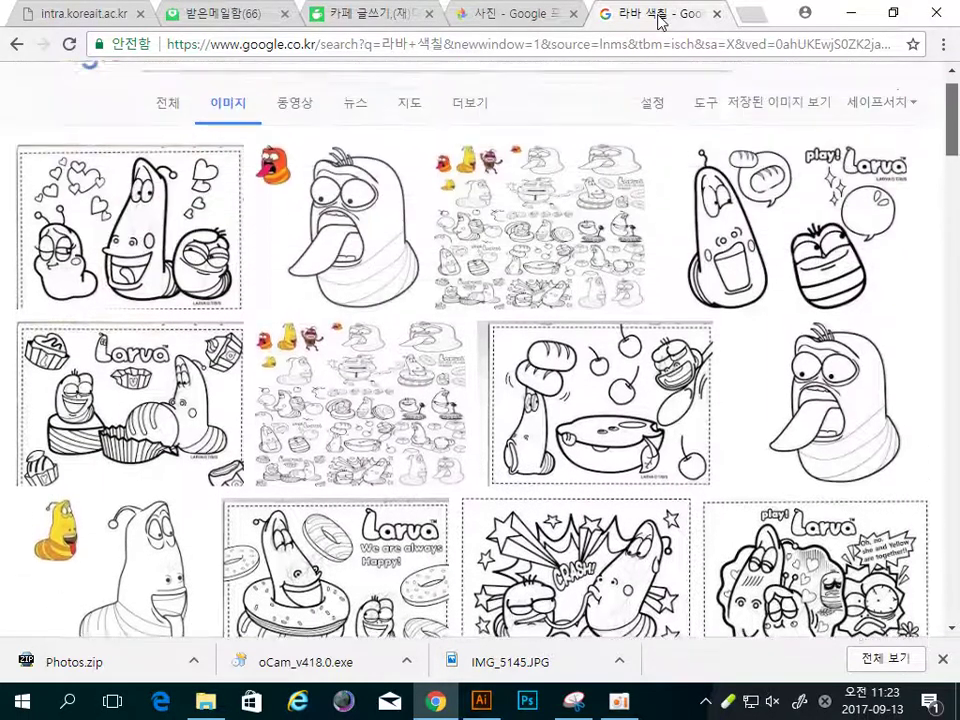
scroll(658, 20, up, 1)
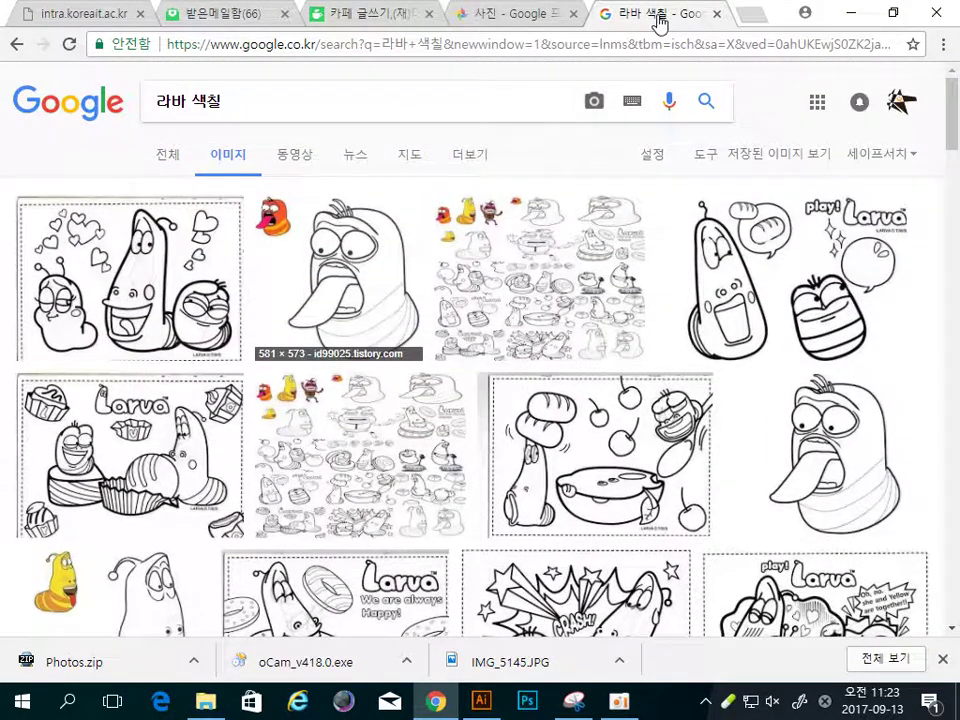
click(338, 275)
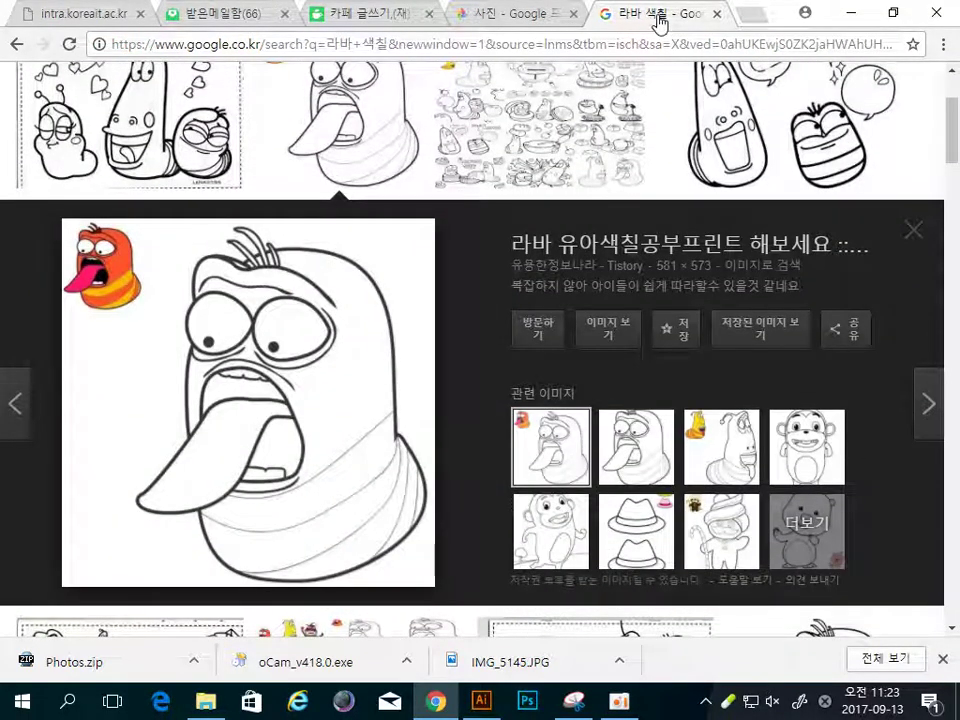
right_click(274, 318)
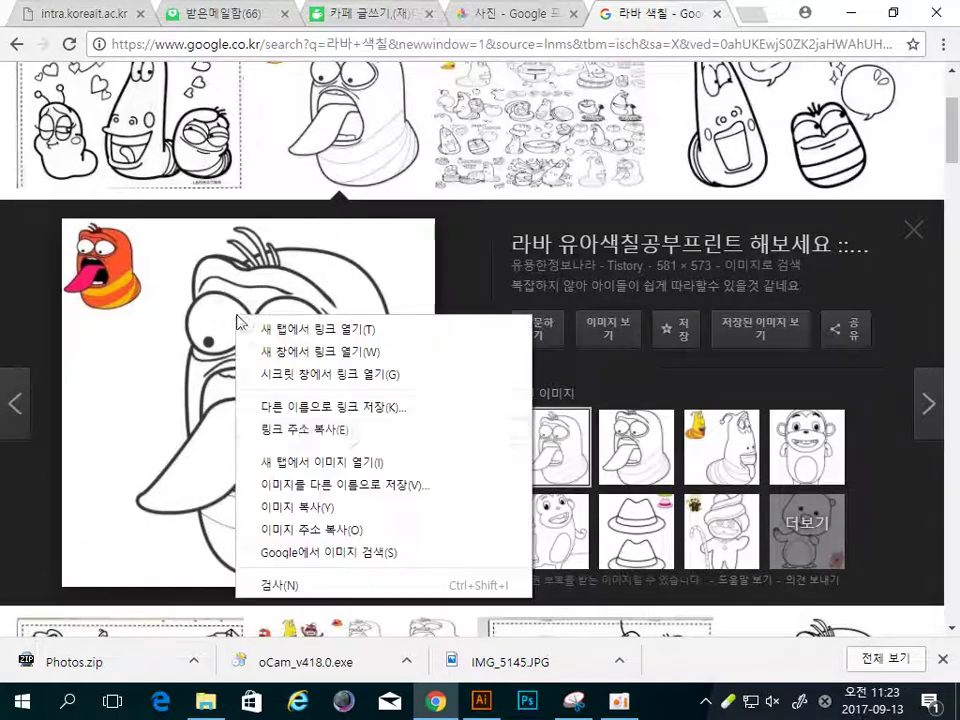
click(247, 504)
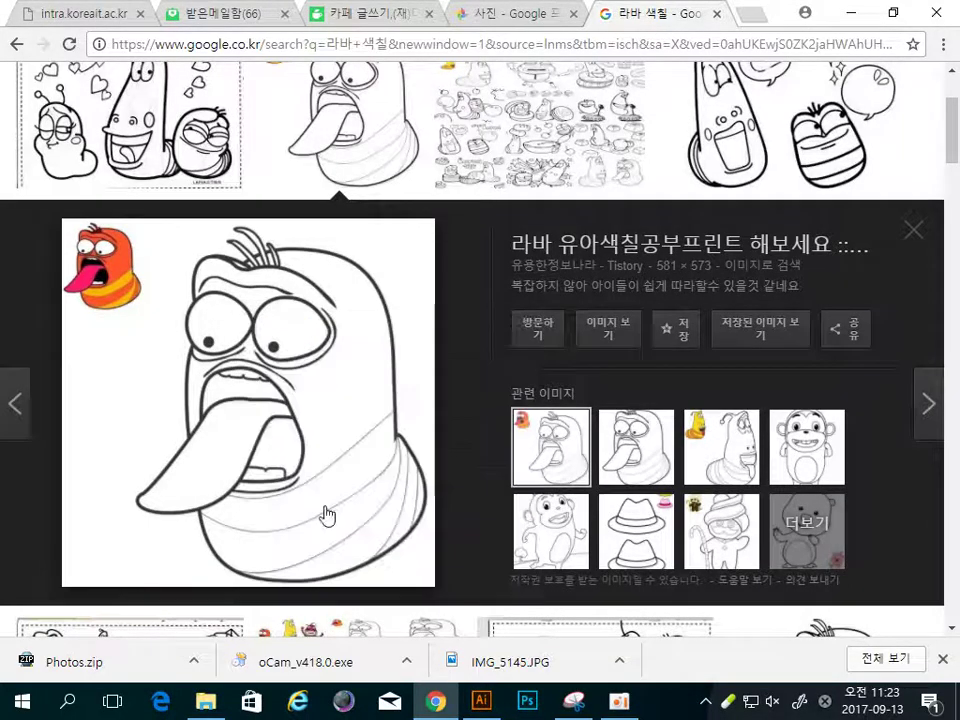
Paste the Larva picture into Illustrator beside the artboard and zoom to 100%
click(481, 700)
key(ctrl+v)
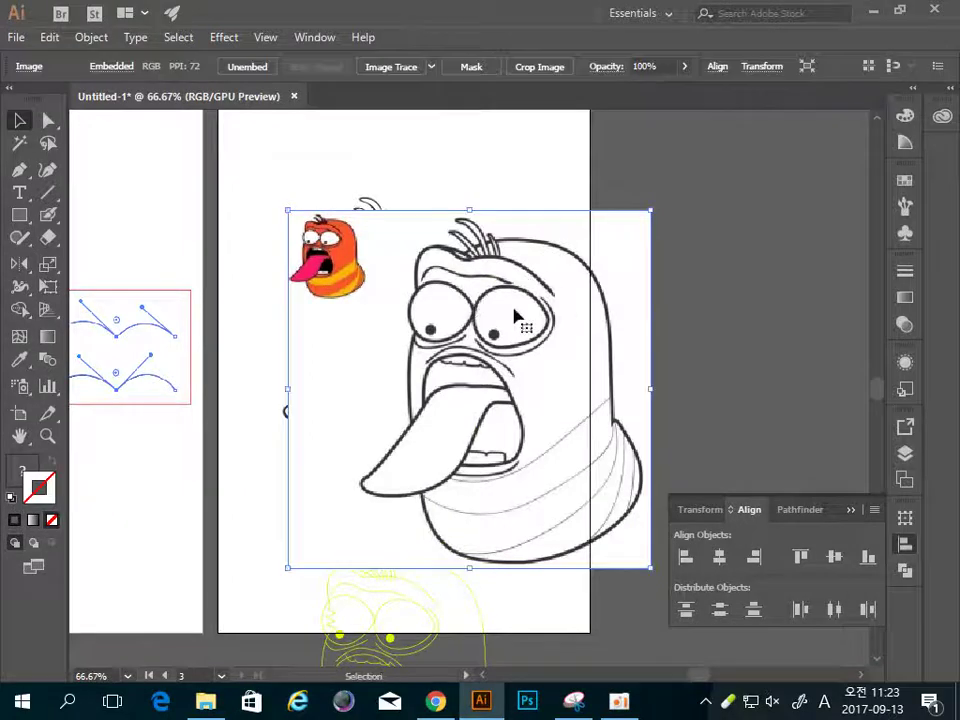
drag(474, 279, 778, 344)
click(729, 206)
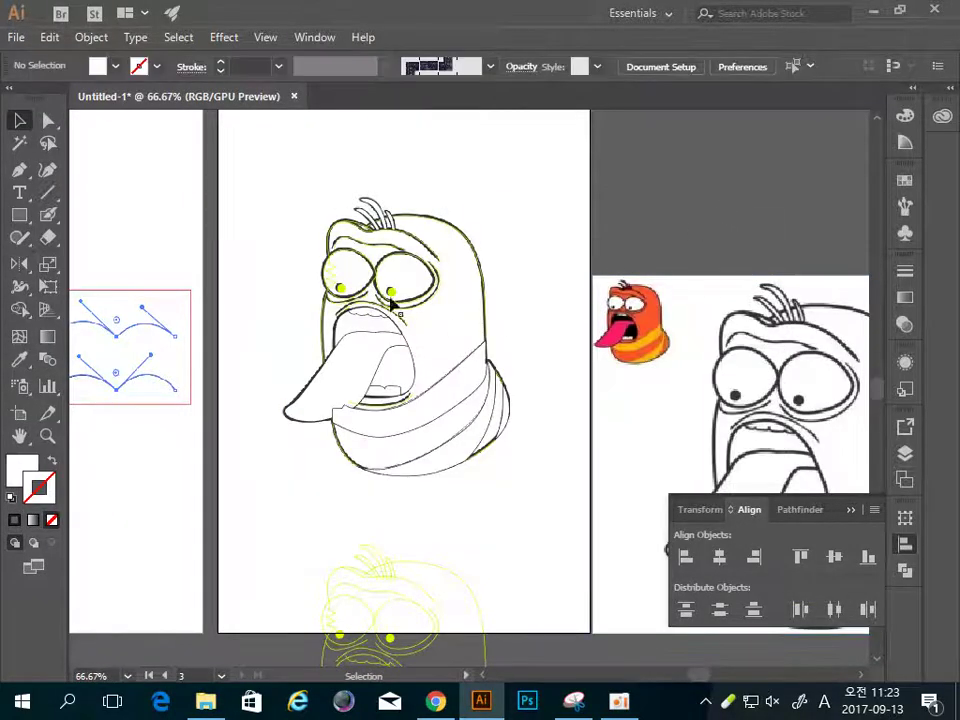
key(z)
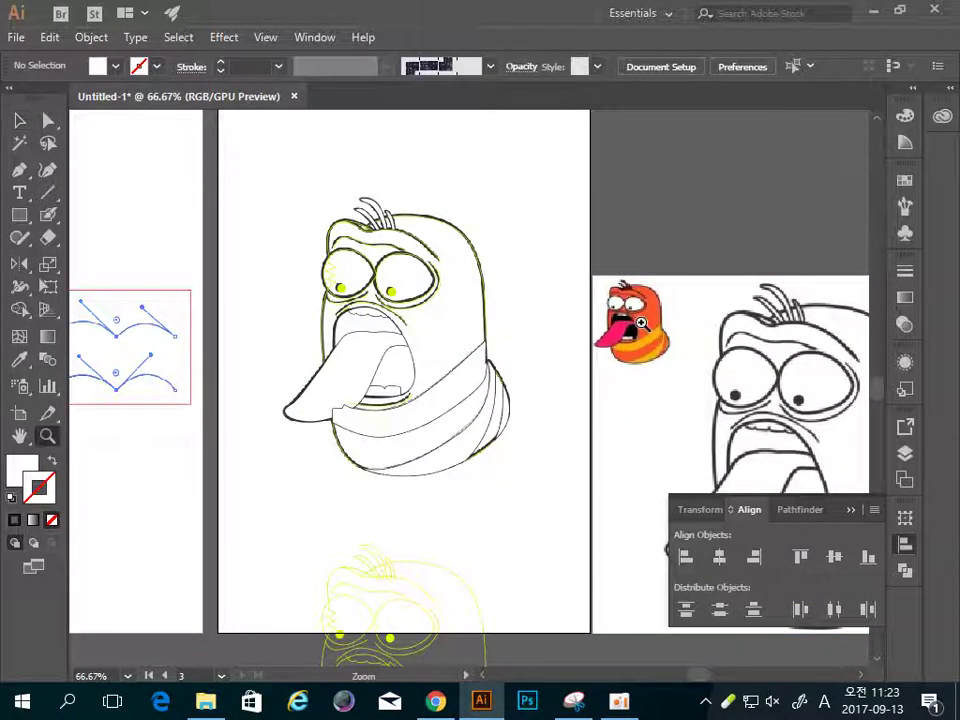
click(648, 342)
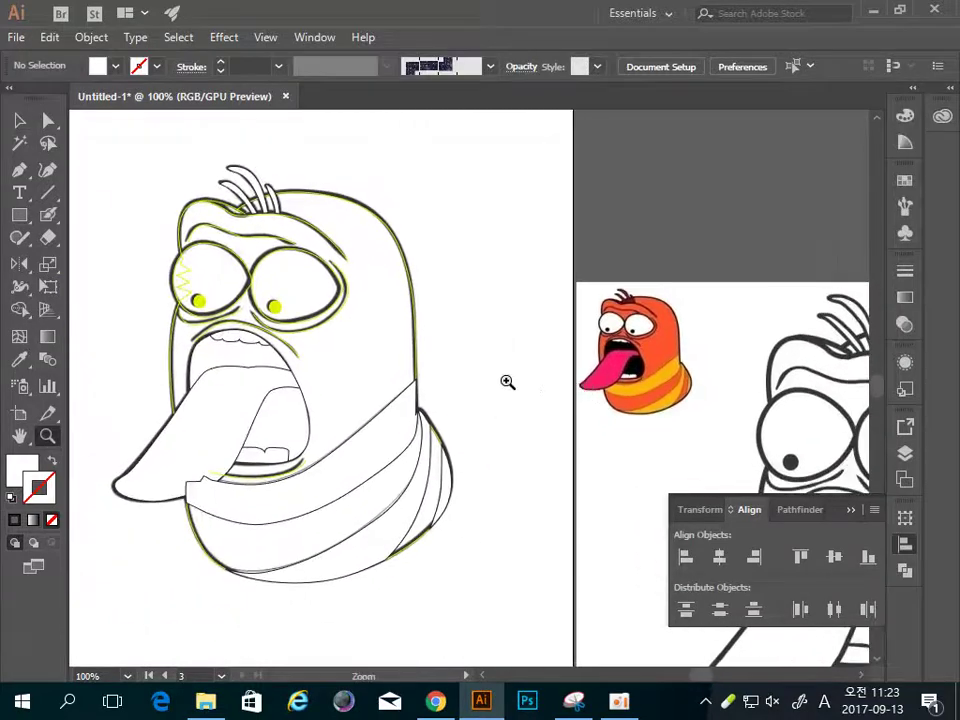
Fill the larva's body with the reference's orange using the Eyedropper
key(v)
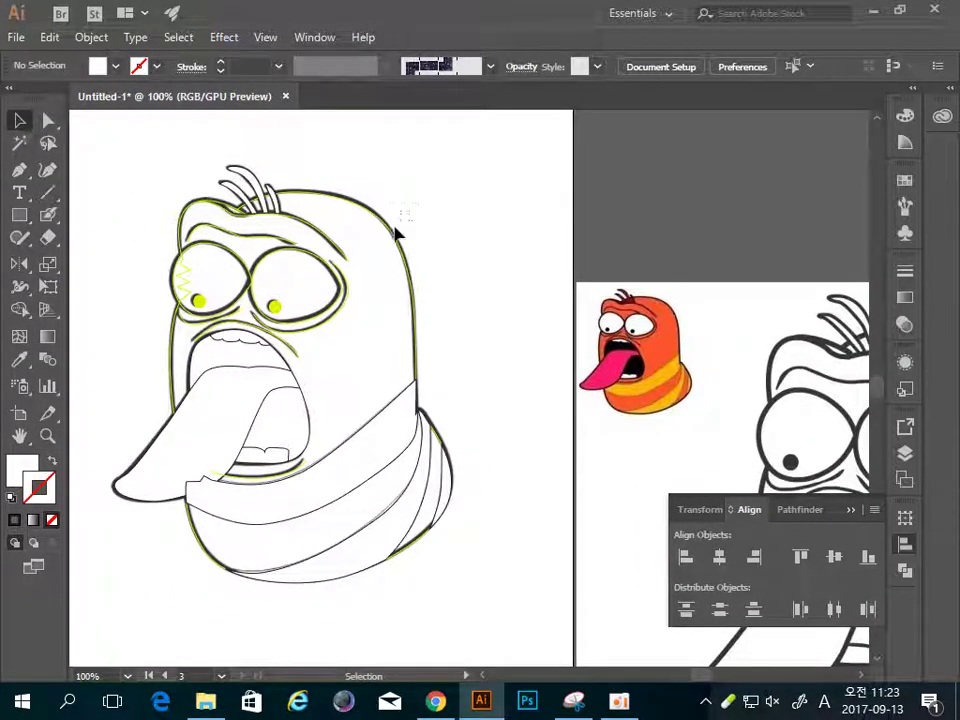
click(376, 265)
click(489, 199)
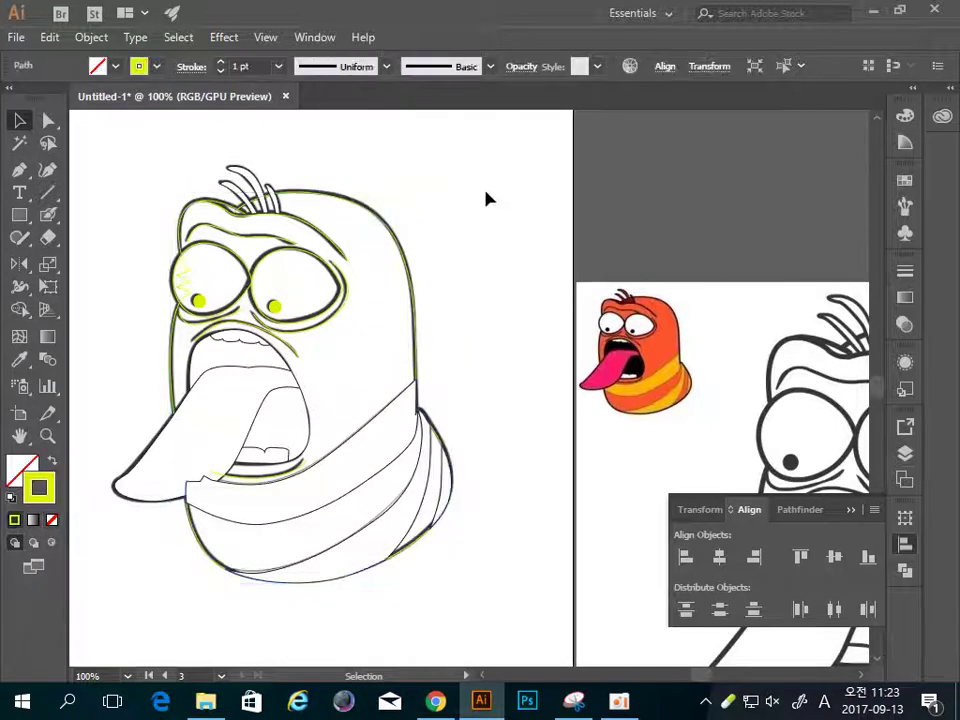
click(377, 249)
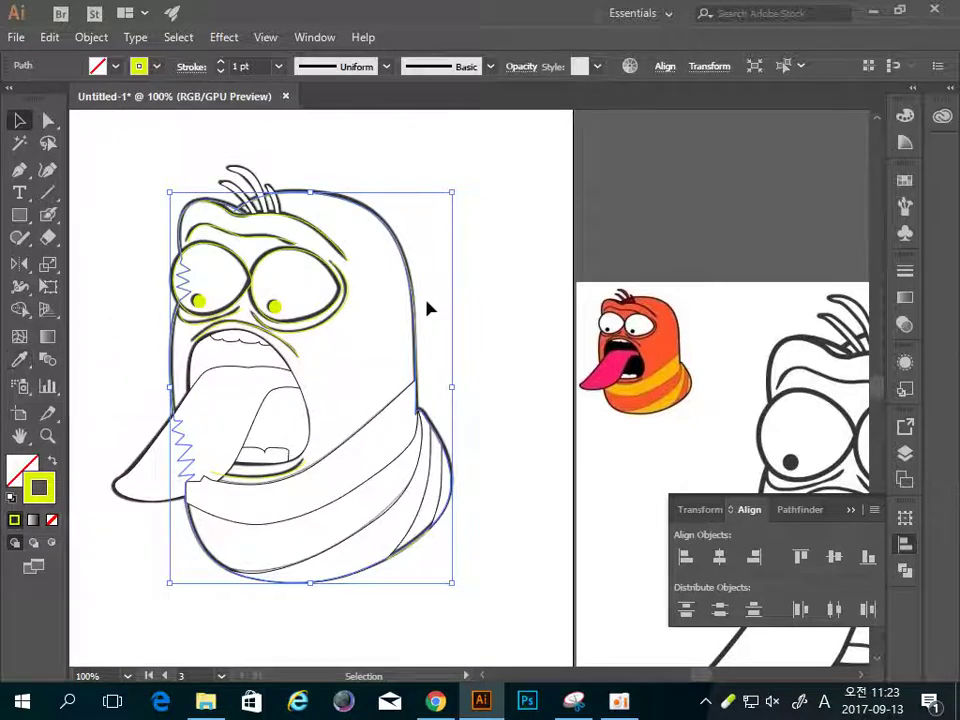
click(18, 360)
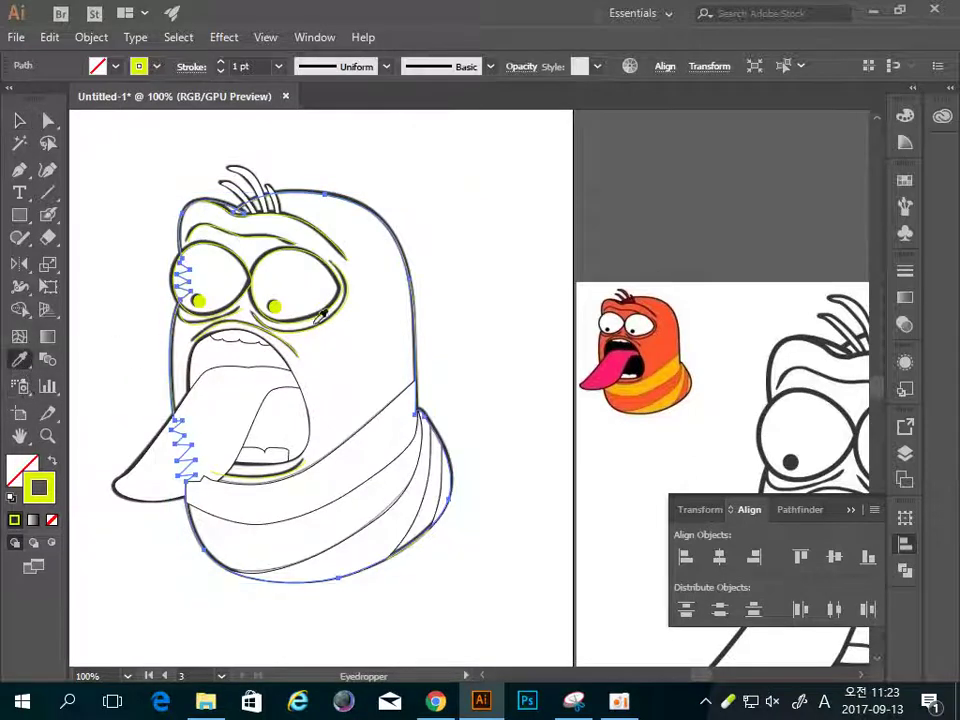
click(673, 327)
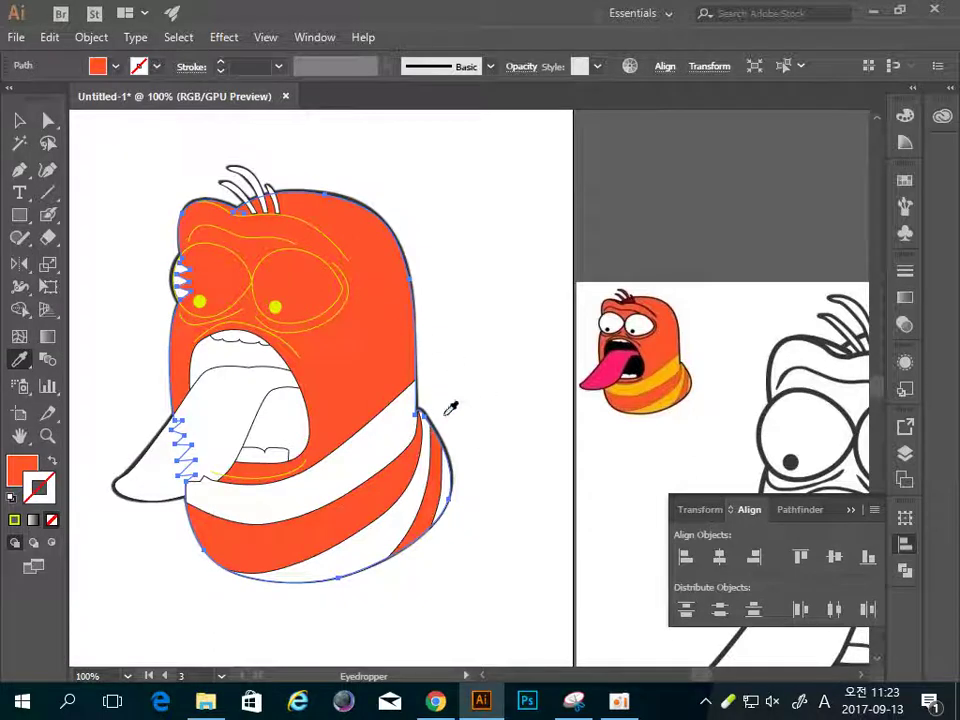
Colour the body stripe group the reference's yellow-orange
key(v)
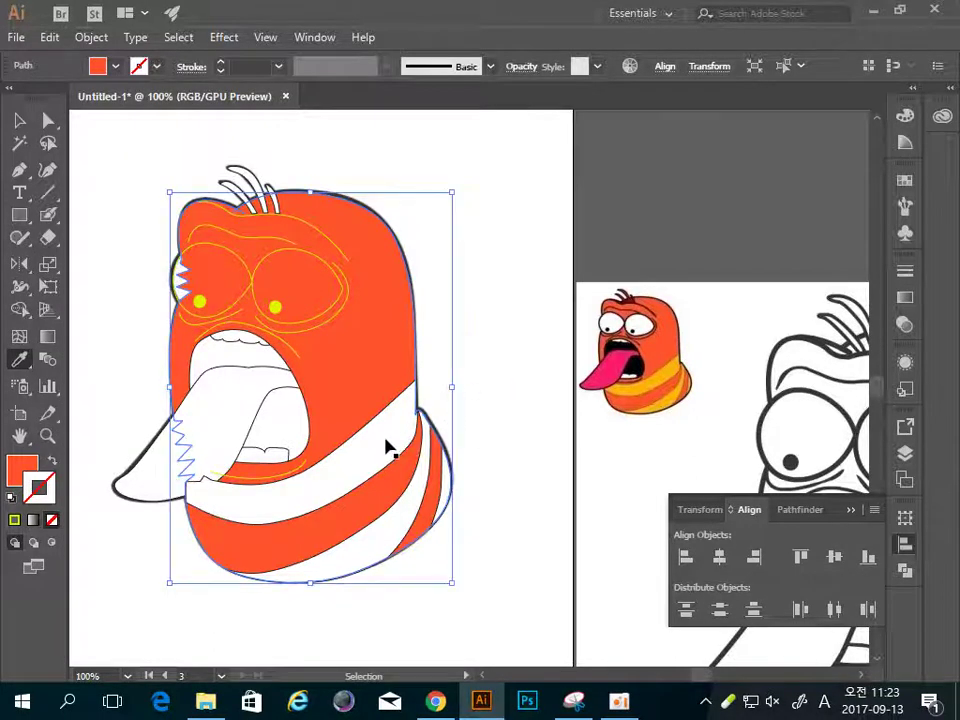
click(388, 448)
key(i)
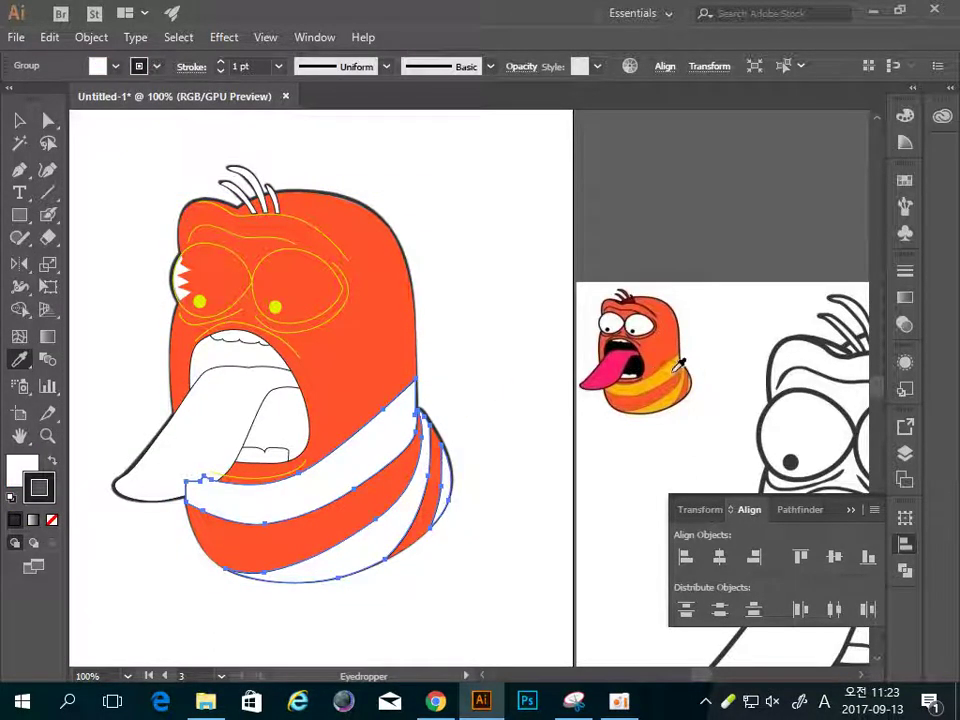
click(676, 369)
key(v)
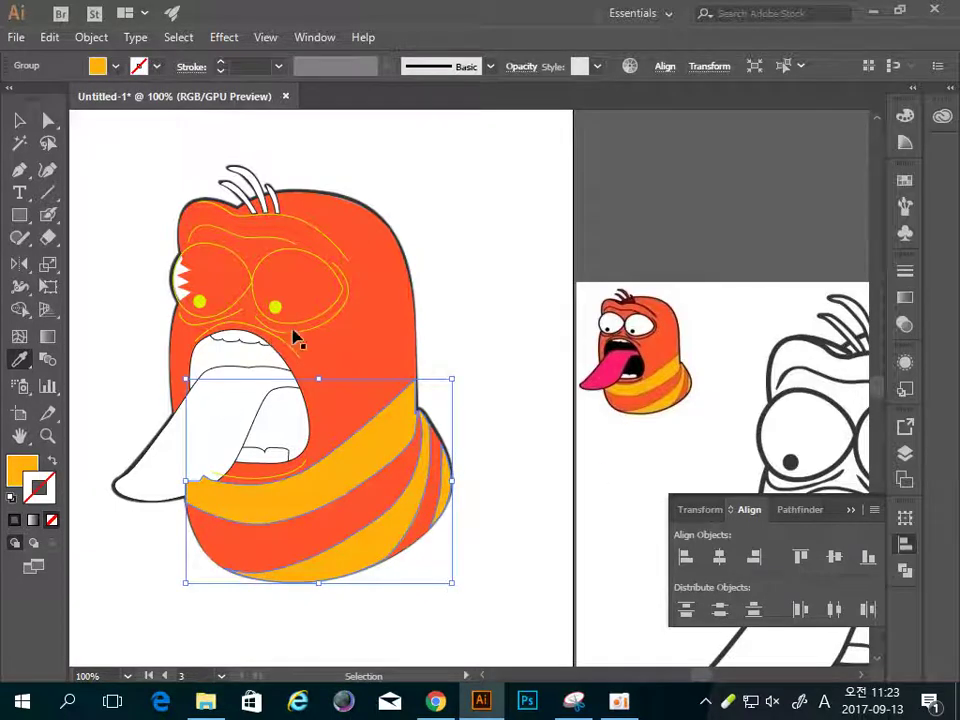
Fill both eye outlines white, sampled from the reference
click(313, 262)
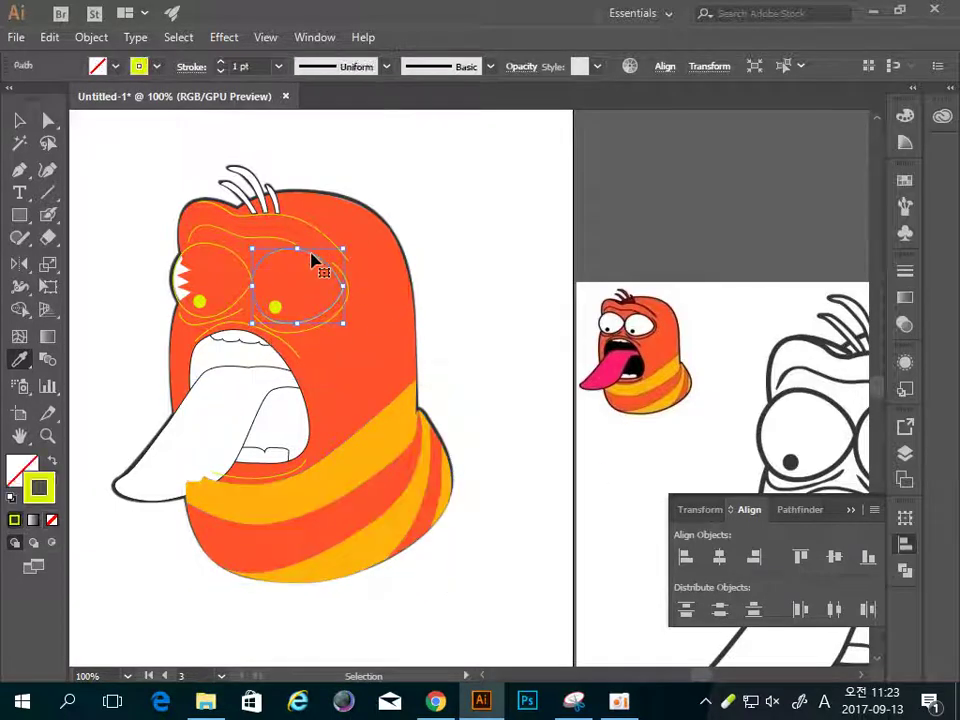
key(i)
click(612, 323)
key(v)
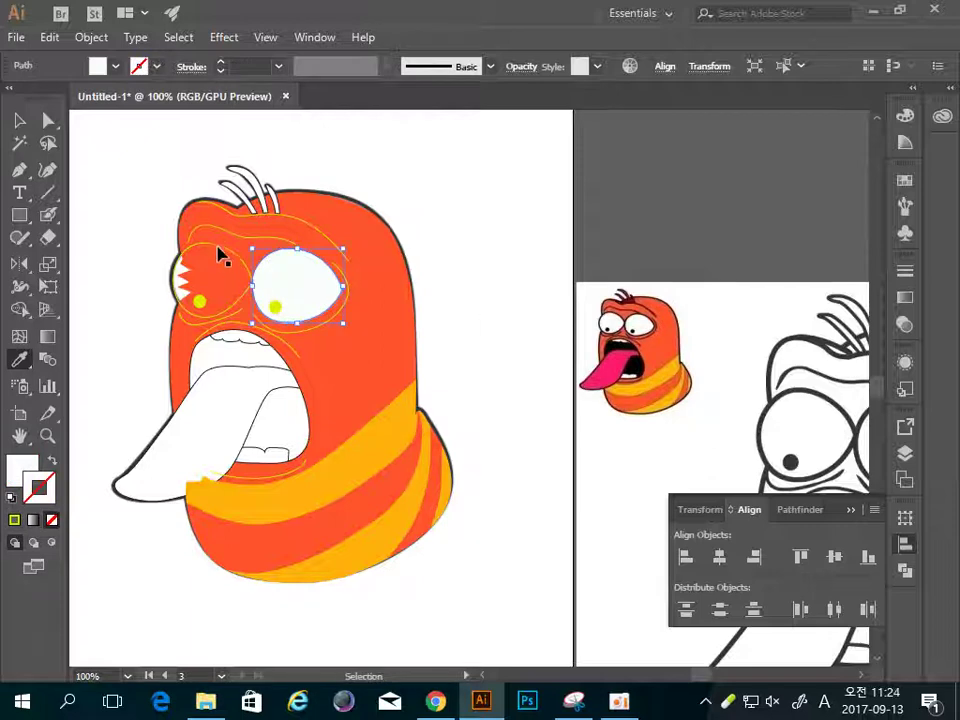
click(218, 254)
key(i)
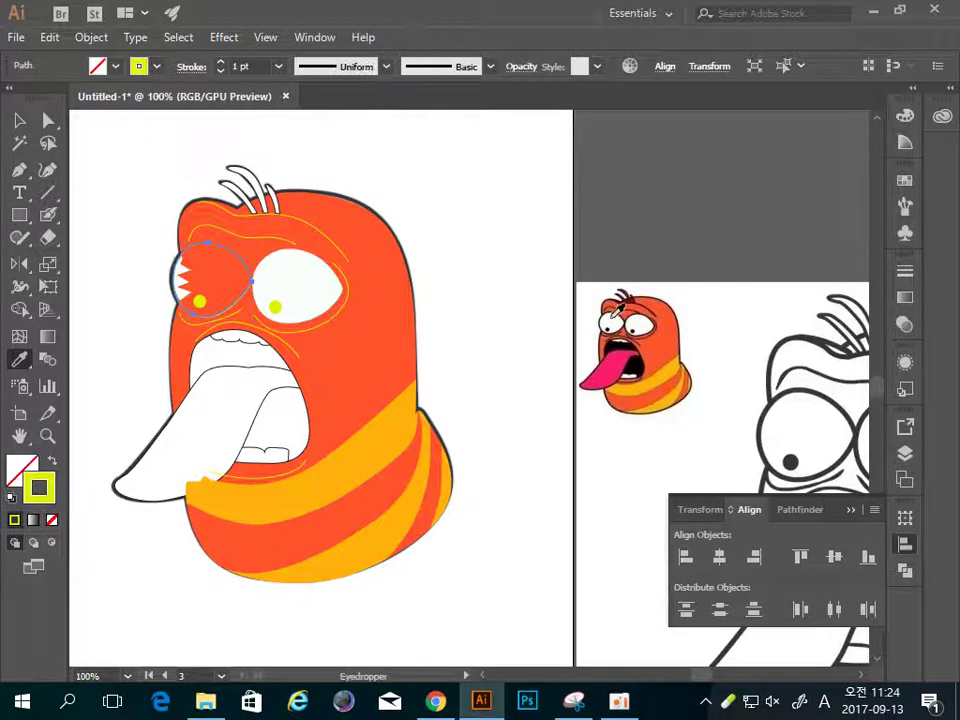
click(612, 320)
key(v)
Make both yellow pupils black like the reference
click(274, 306)
key(i)
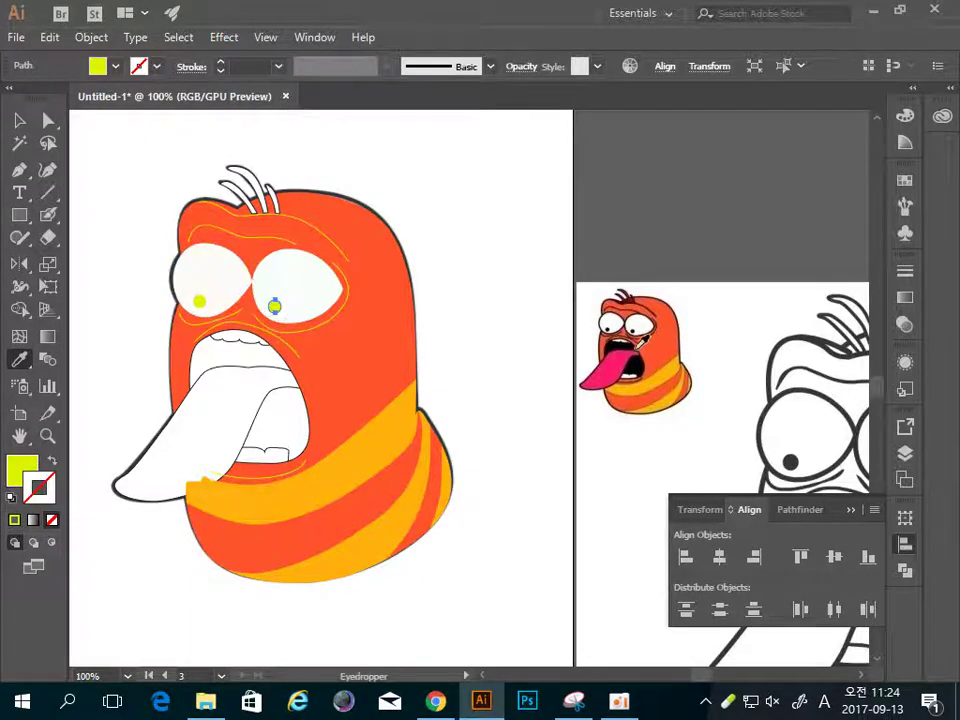
click(614, 325)
key(v)
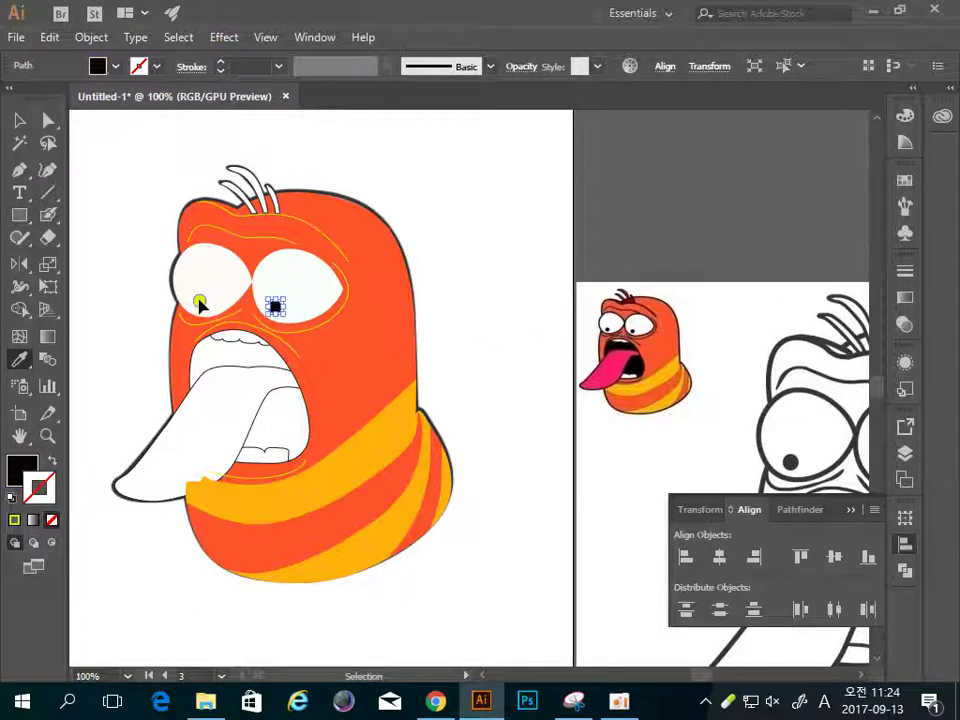
click(200, 302)
key(i)
click(274, 306)
key(v)
Colour the tongue path pink from the reference using Direct Selection
key(i)
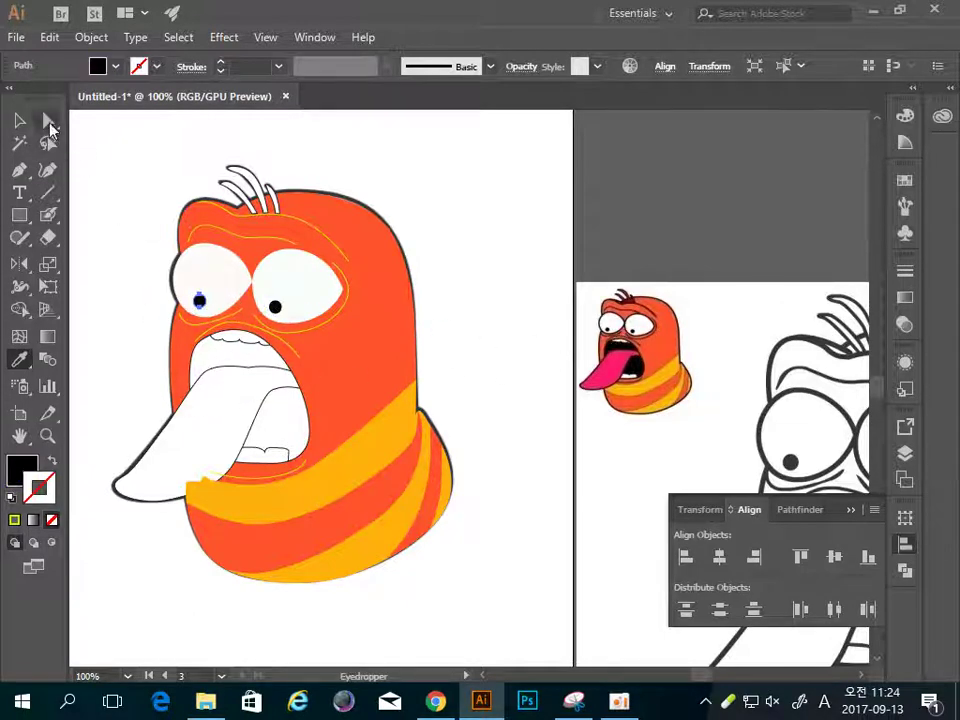
click(48, 120)
click(213, 412)
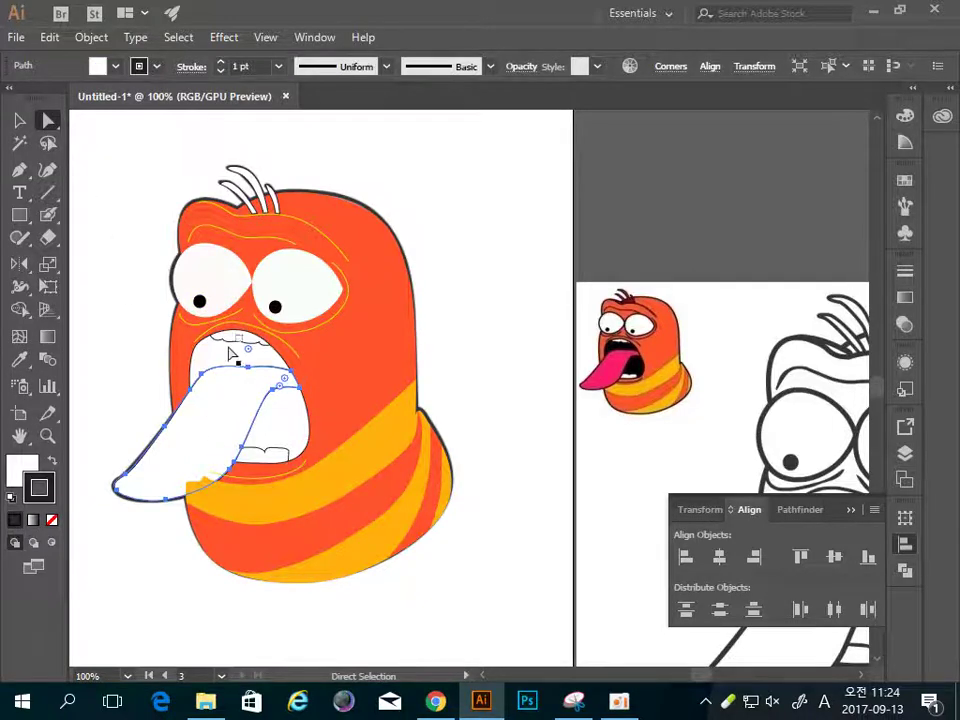
click(19, 360)
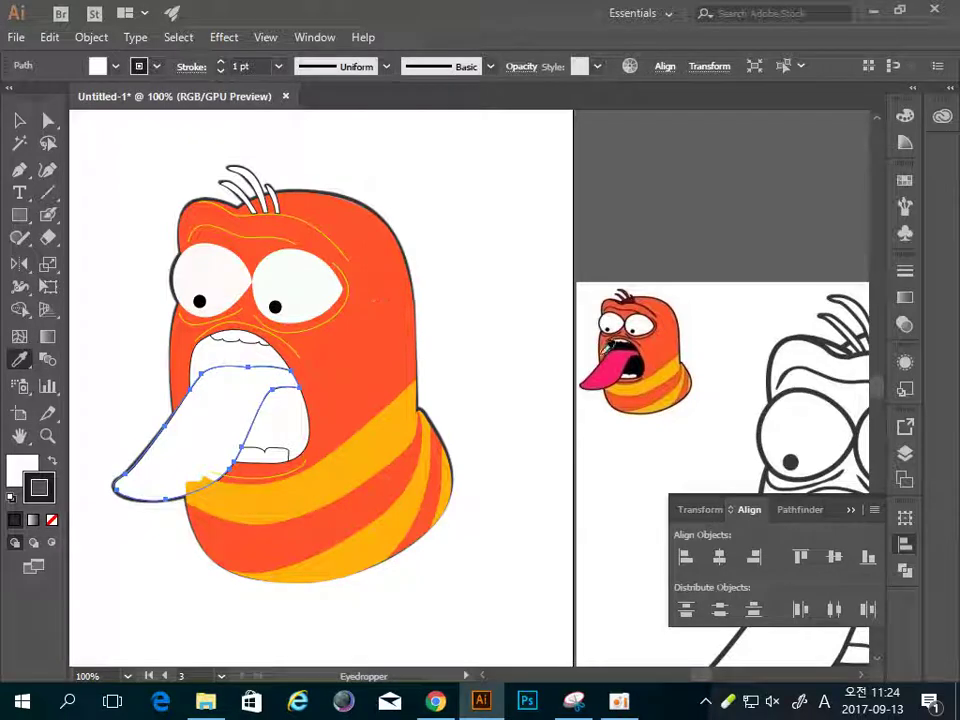
click(618, 361)
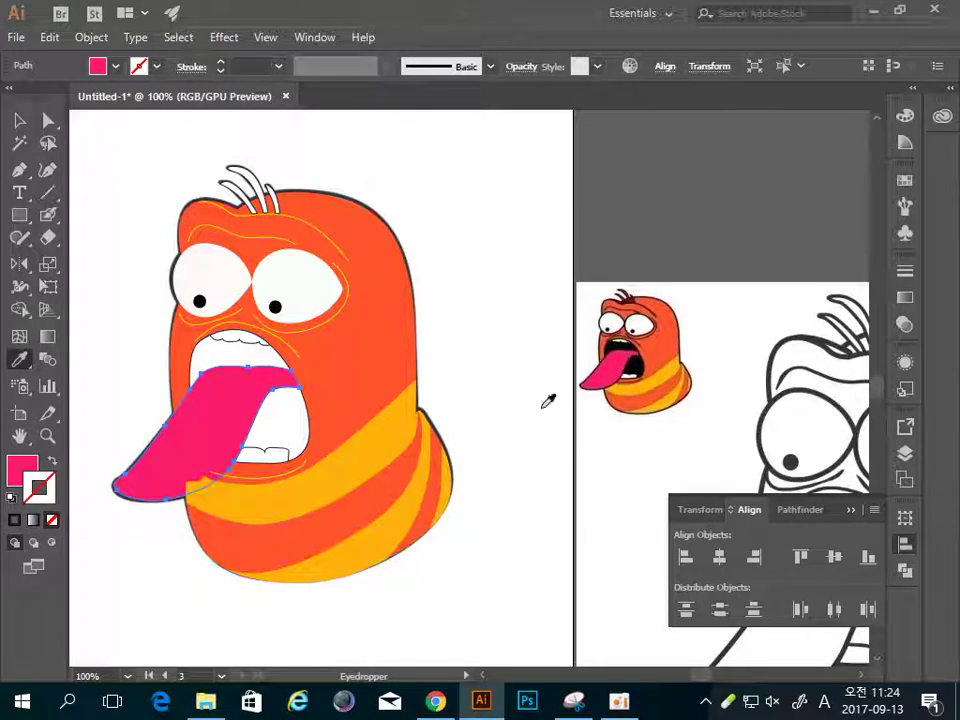
Colour the mouth interior black and both sets of teeth light pink
ctrl+click(294, 428)
click(647, 376)
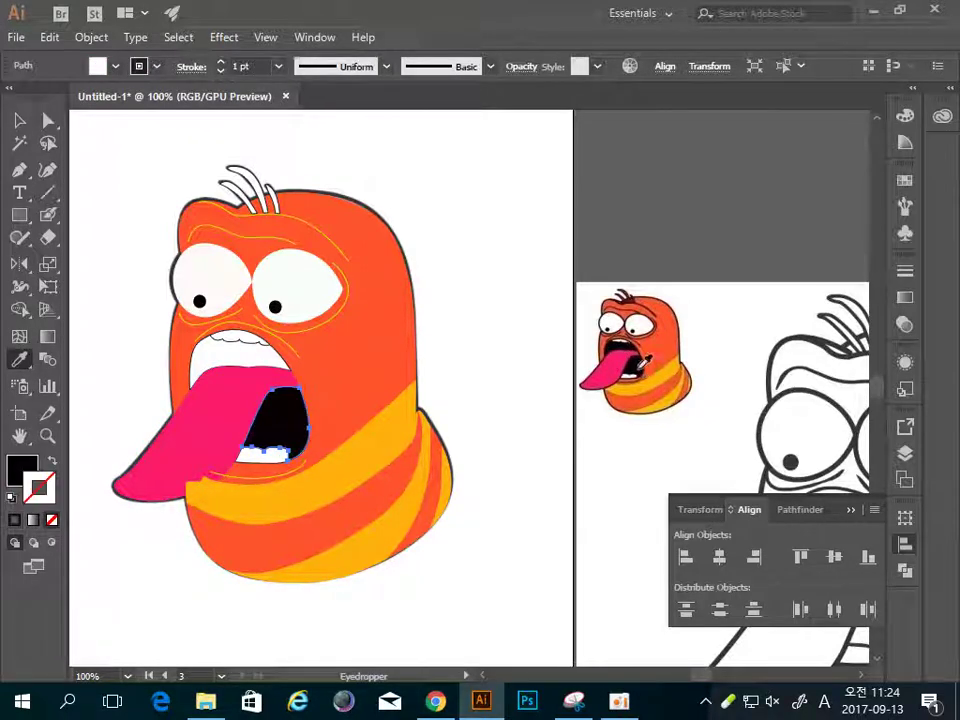
ctrl+click(257, 458)
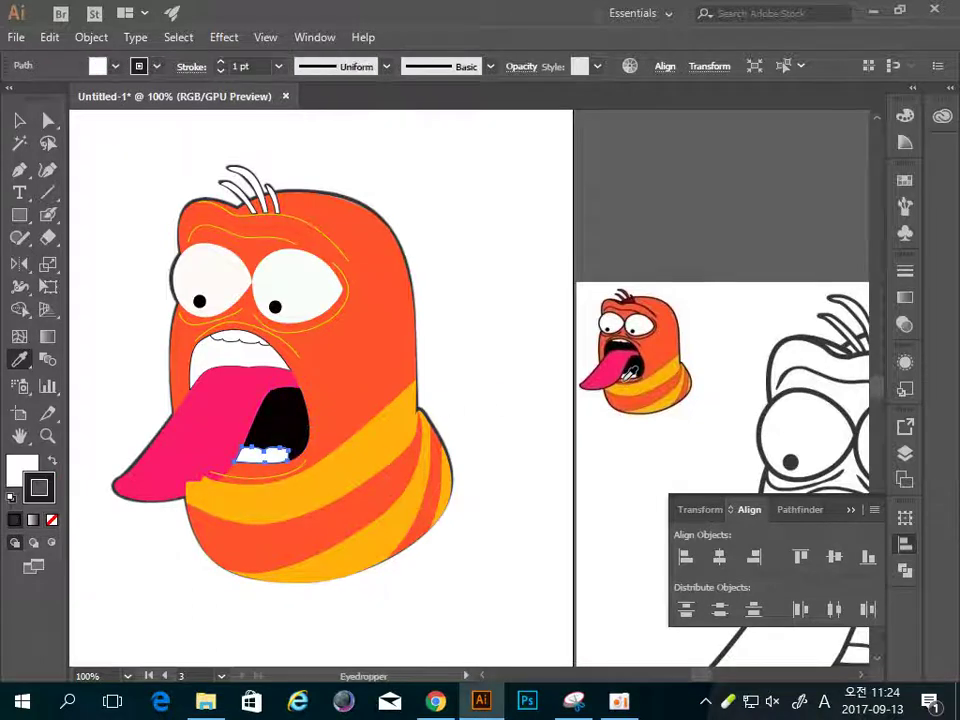
click(627, 376)
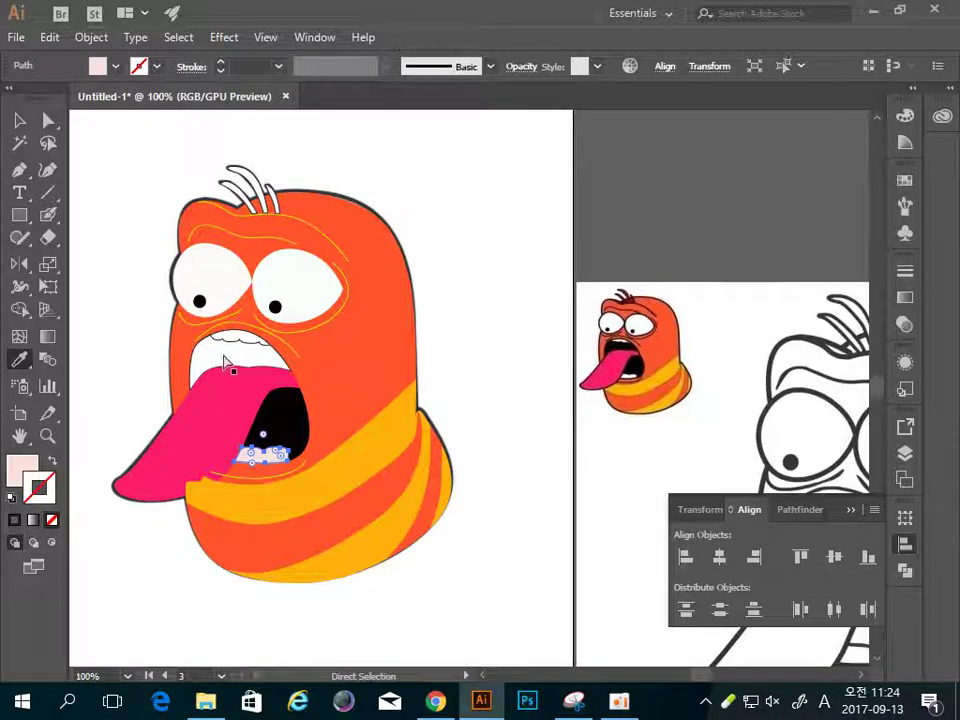
ctrl+click(255, 342)
click(618, 346)
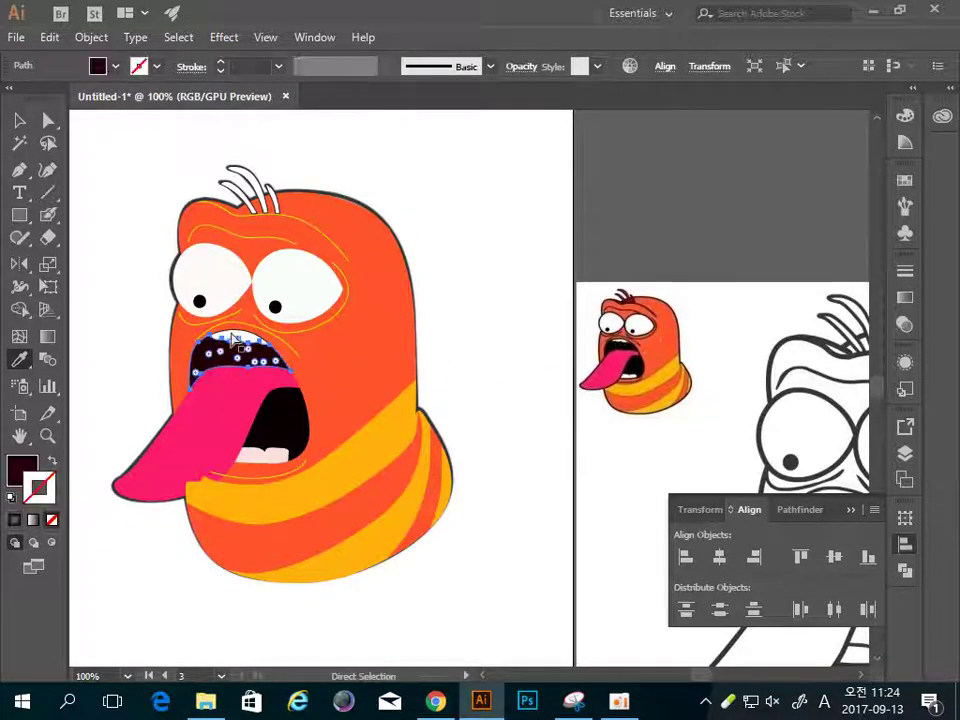
click(178, 258)
click(282, 453)
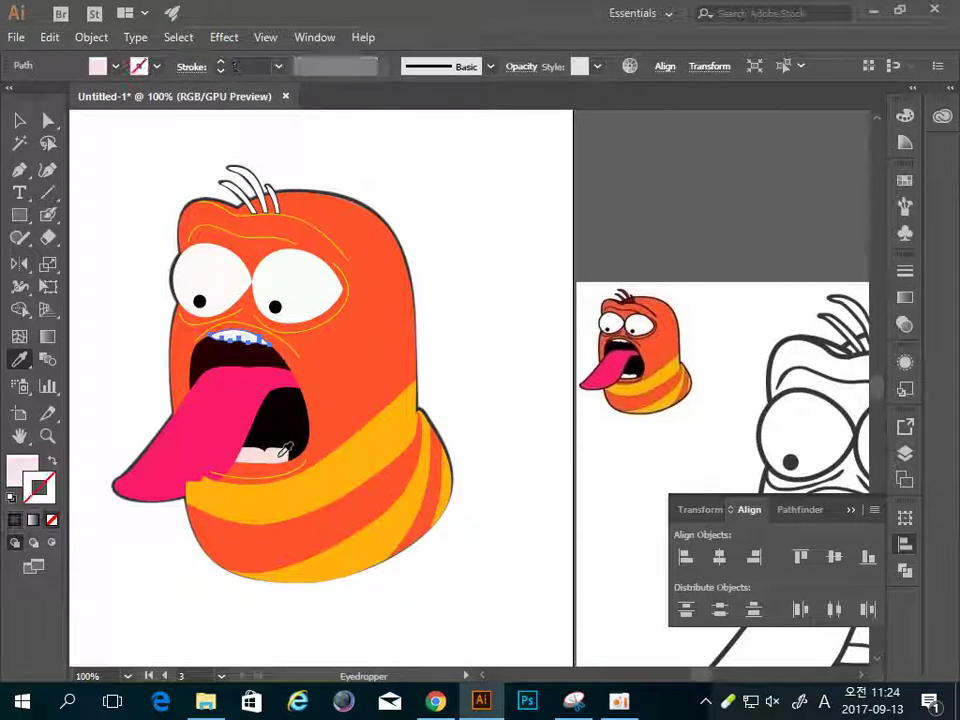
Marquee-select the whole hair group on the character's head
ctrl+click(240, 196)
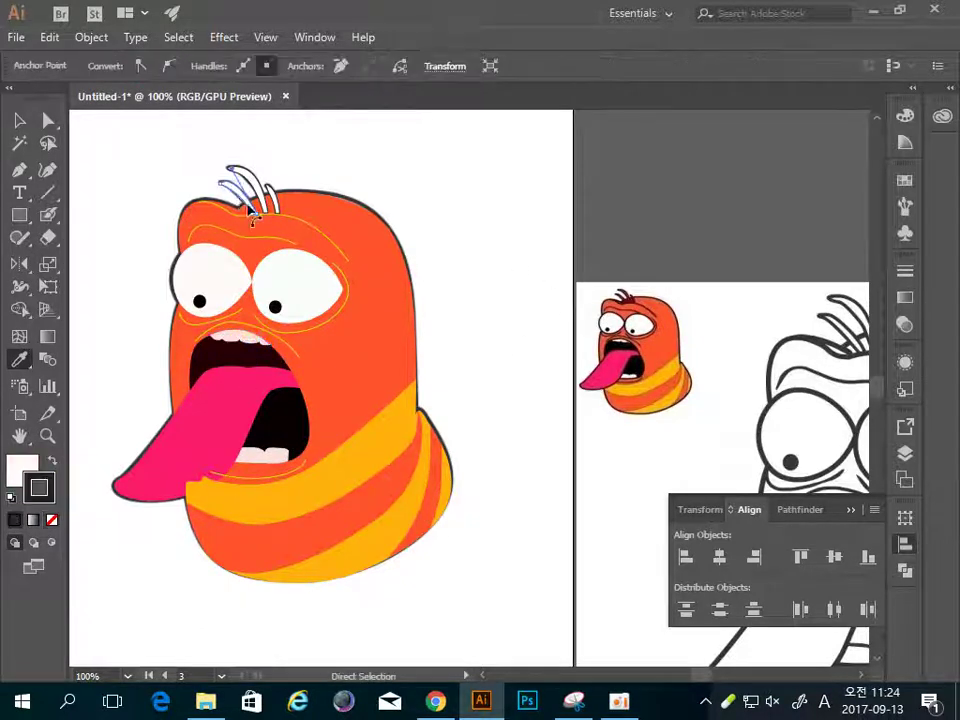
key(v)
click(290, 155)
drag(290, 155, 225, 215)
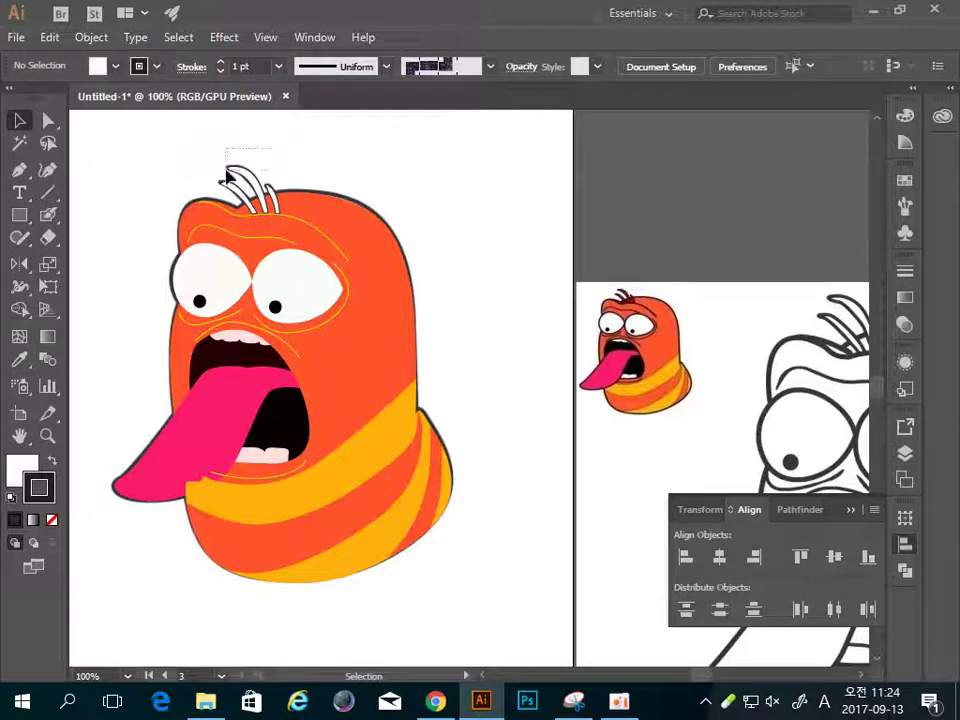
Zoom into the reference image's hair and sample its orange onto the hair strands
key(i)
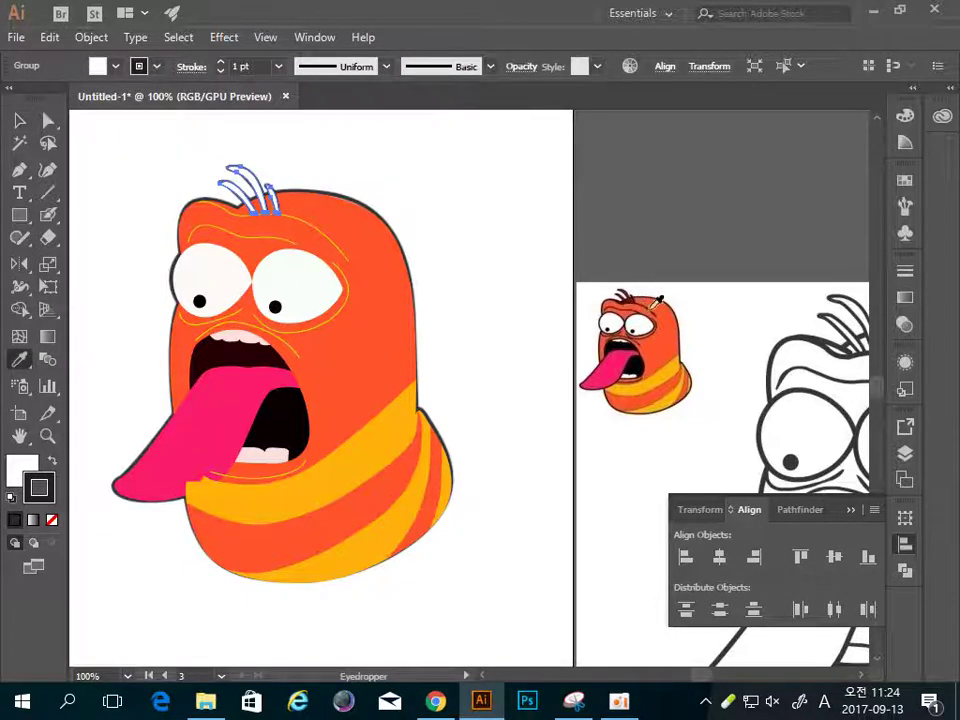
key(z)
click(620, 330)
click(454, 345)
click(465, 365)
click(471, 376)
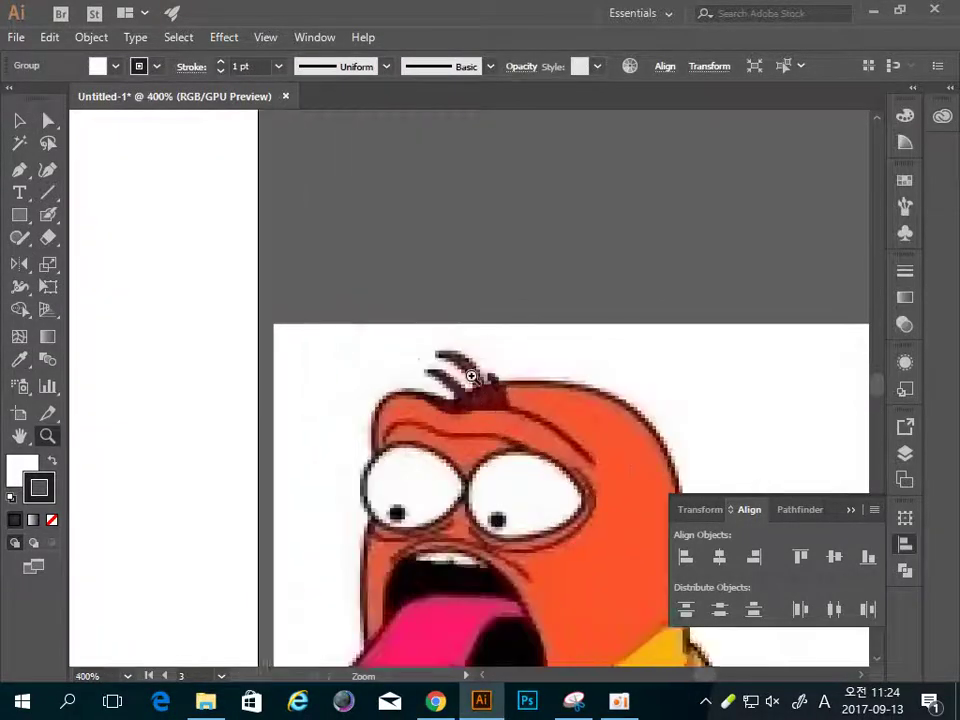
click(471, 376)
key(i)
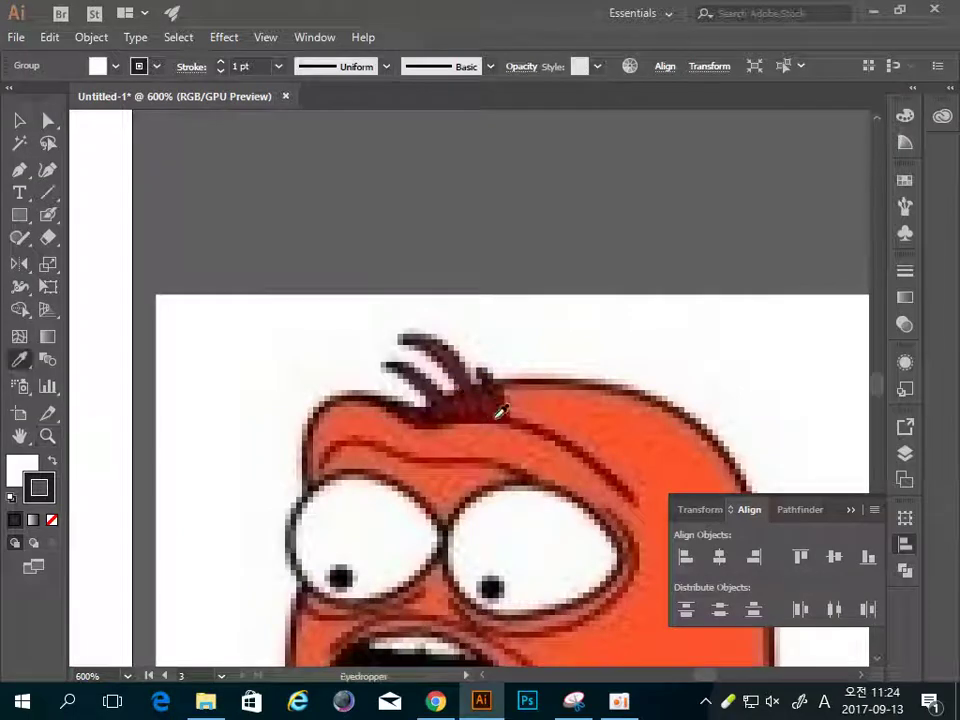
click(500, 435)
Zoom back out to view the whole character
key(z)
alt+click(377, 450)
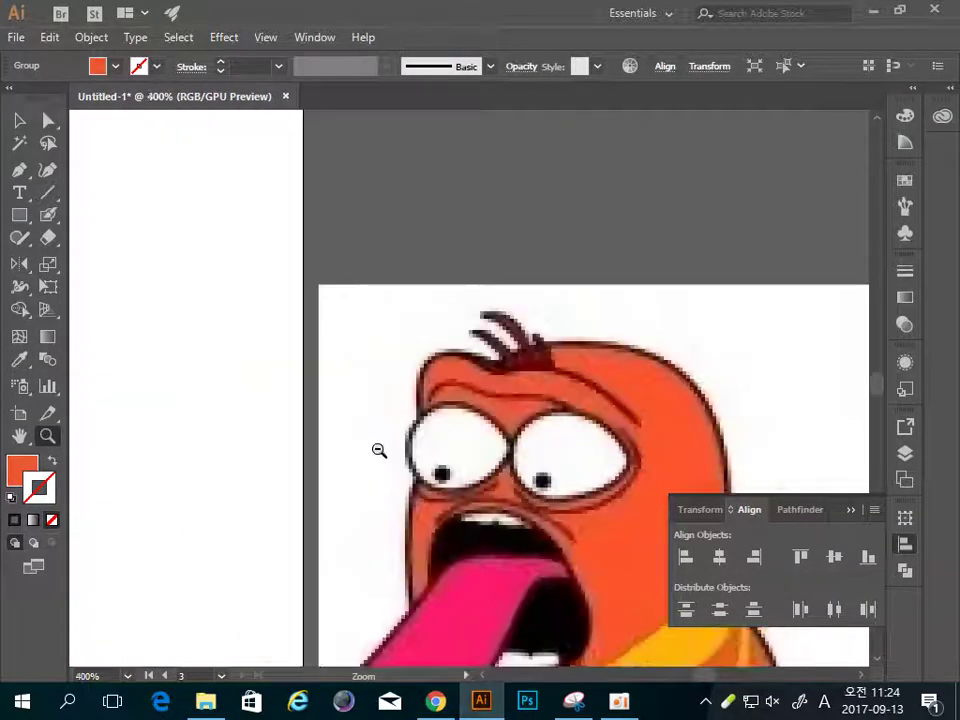
alt+click(381, 454)
alt+click(382, 423)
scroll(486, 323, left, 2)
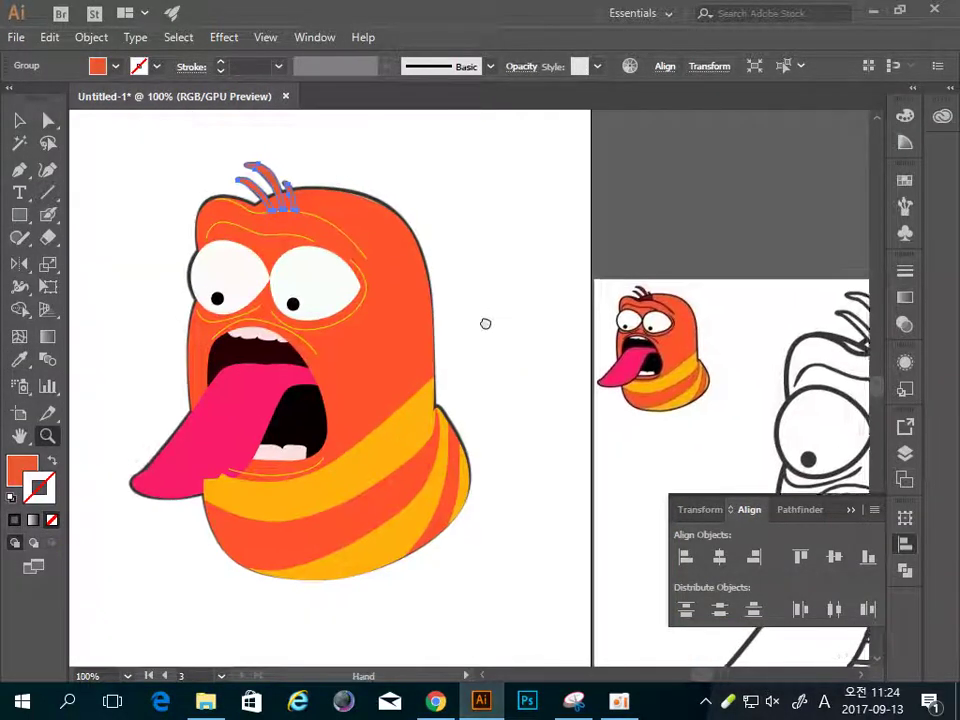
Select the striped body group and open the Layers panel with F7
click(480, 360)
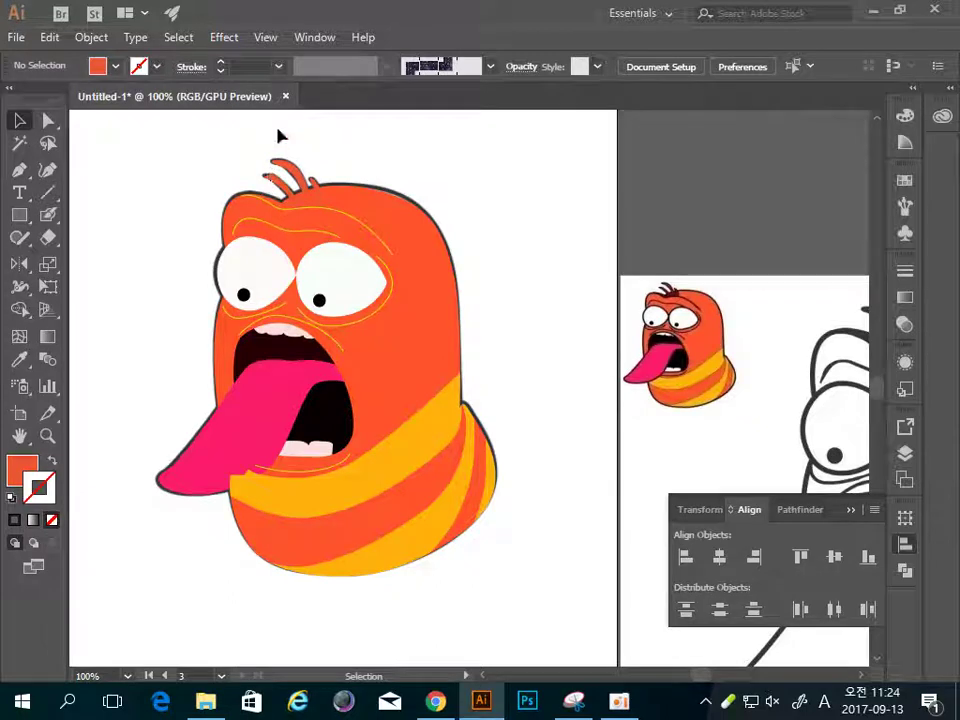
click(398, 463)
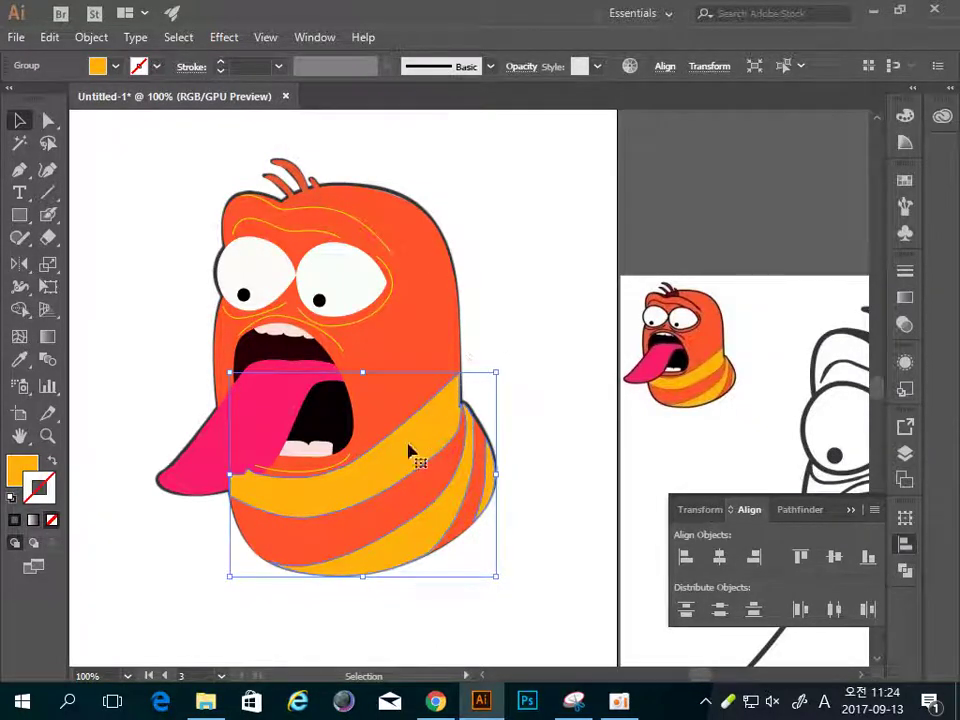
click(193, 549)
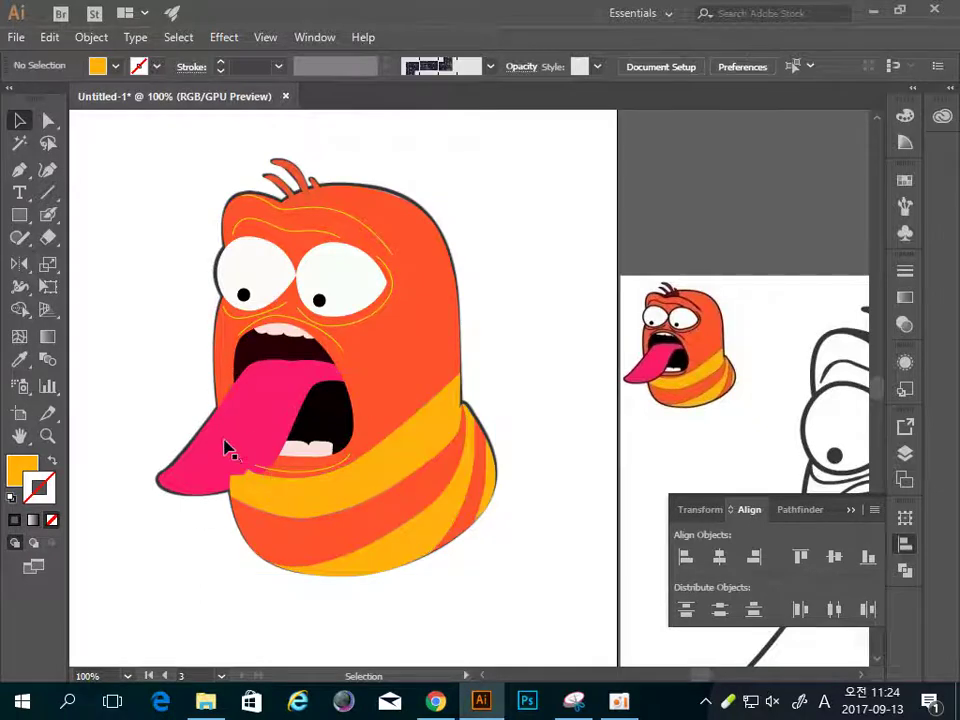
click(446, 452)
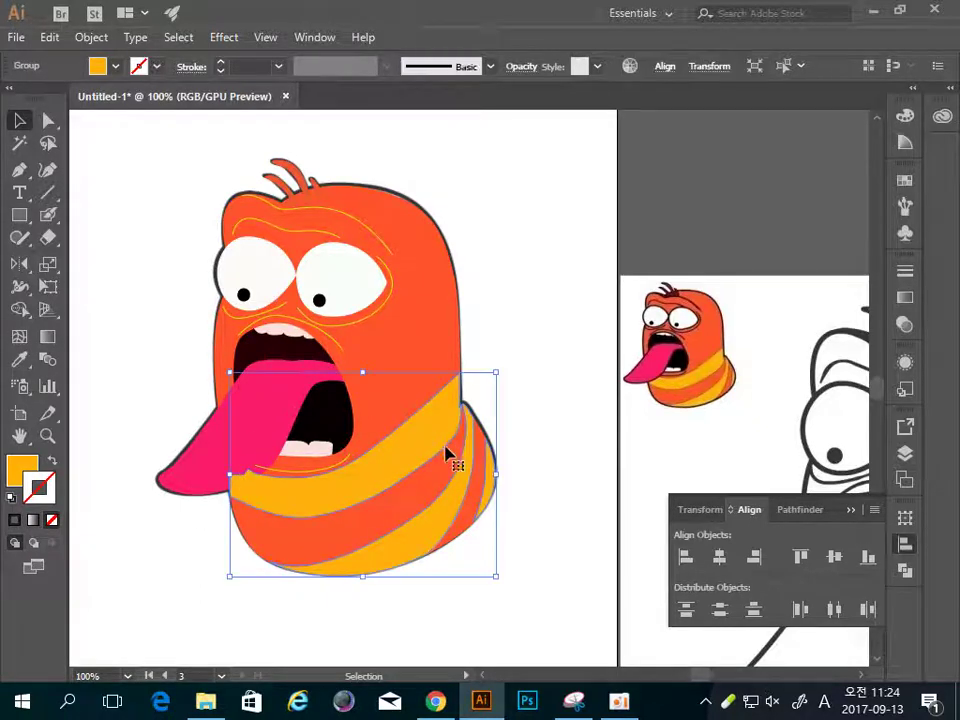
key(F7)
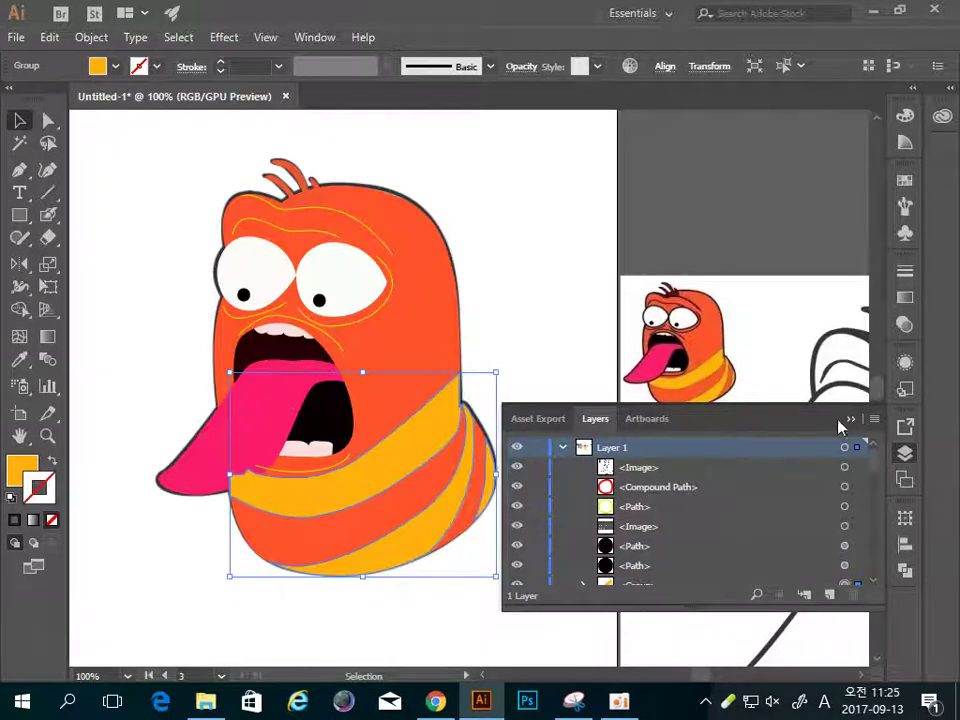
Float and enlarge the Layers panel, then rename the tongue/mouth group to 입
drag(595, 418, 557, 129)
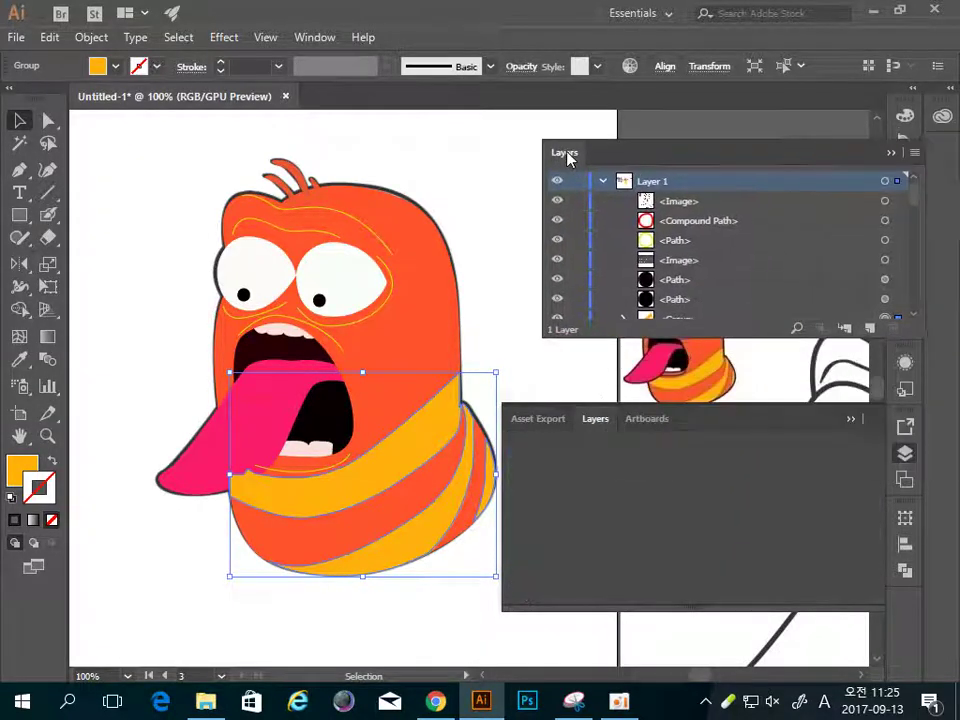
drag(684, 314, 725, 578)
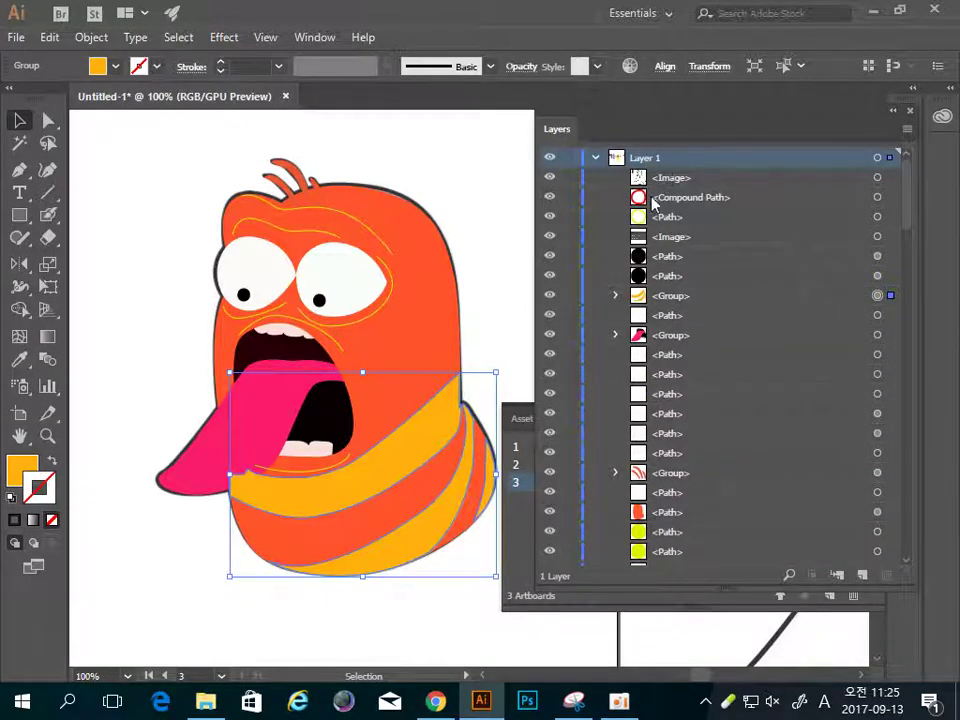
click(675, 340)
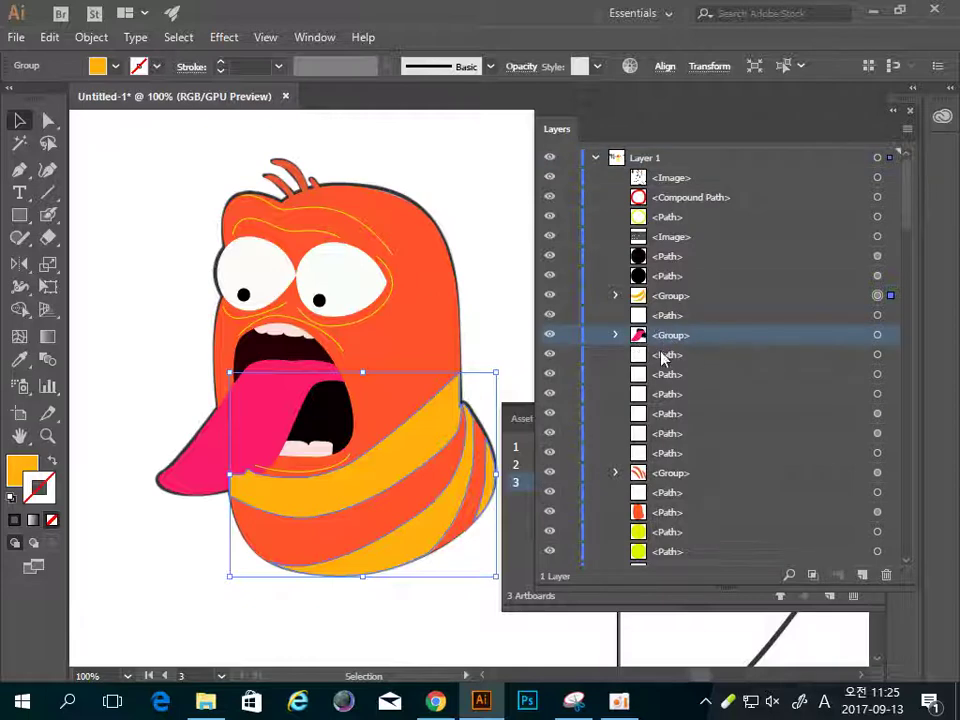
click(877, 336)
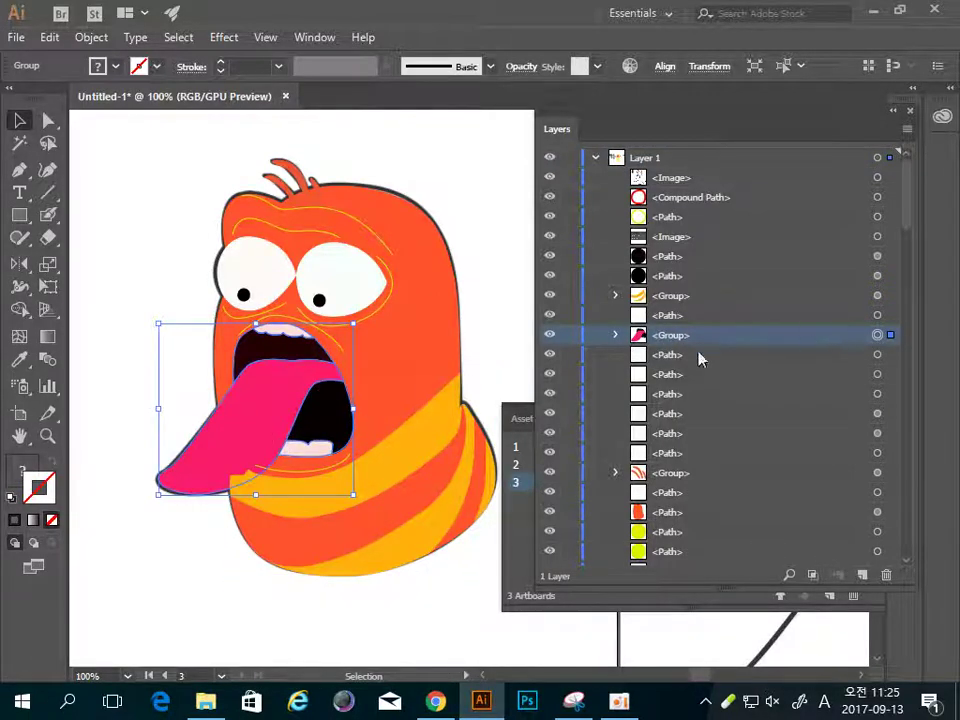
double_click(675, 334)
text(d)
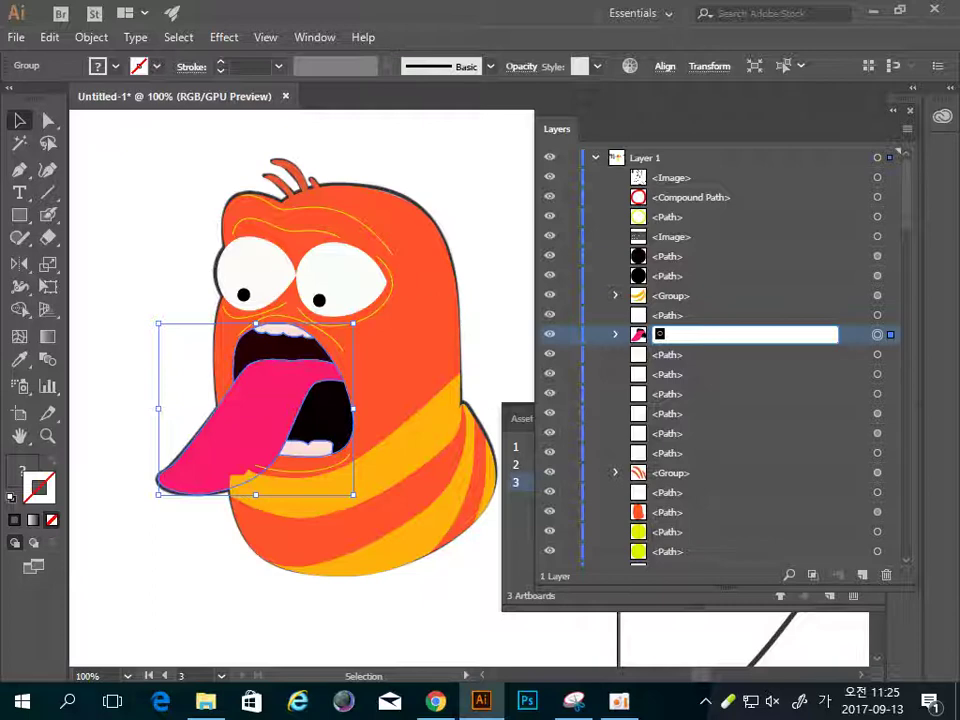
key(Return)
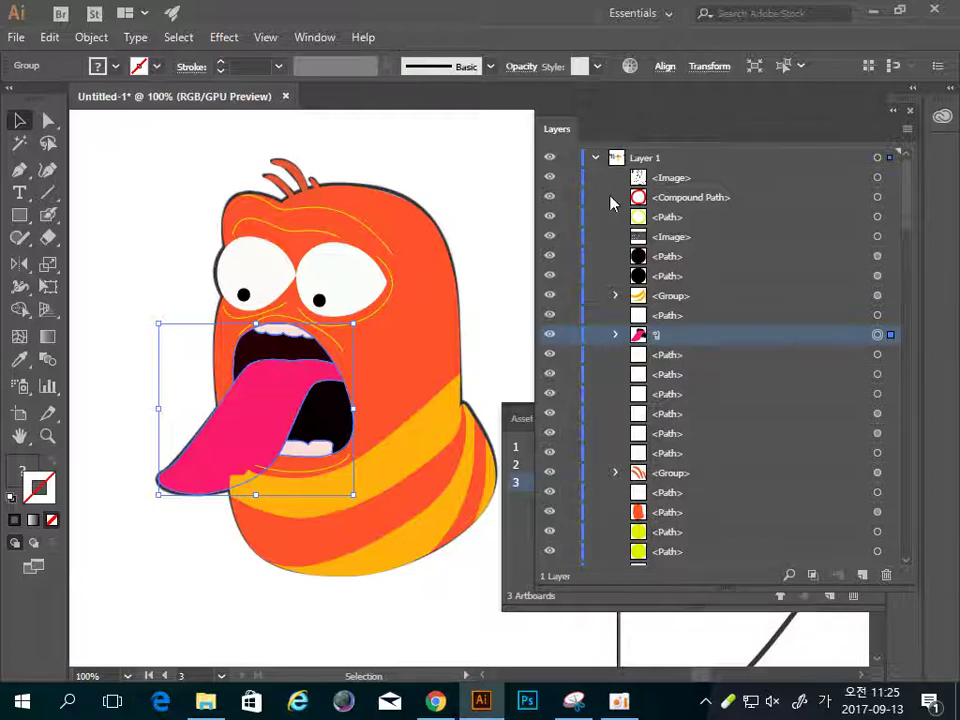
Rename the orange body path to 몸통 and the hair group to 머리카락
click(675, 514)
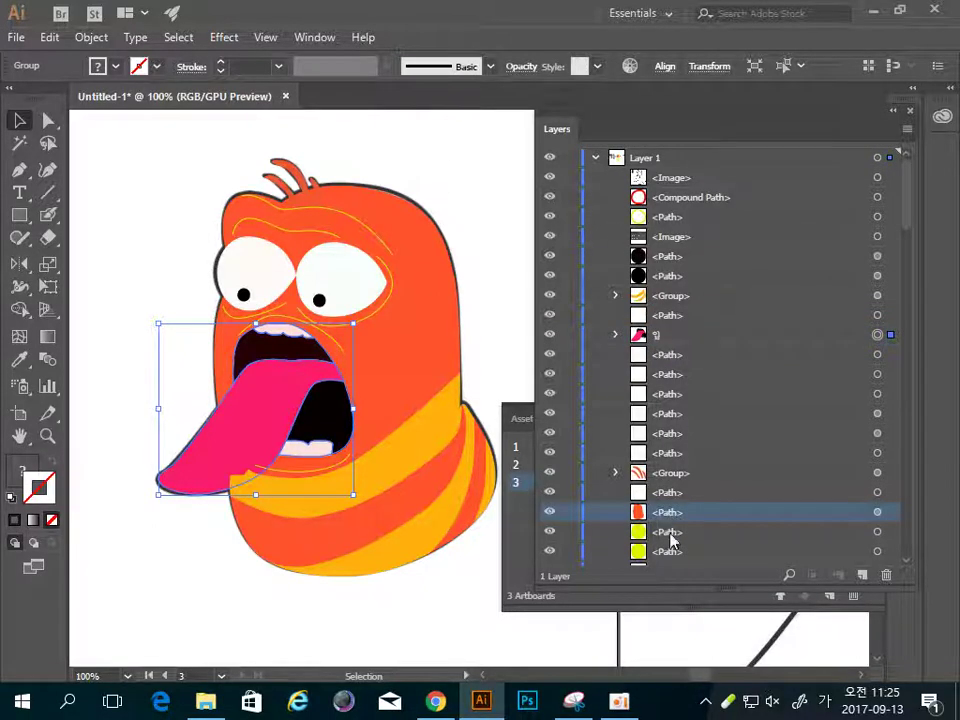
double_click(668, 512)
key(Escape)
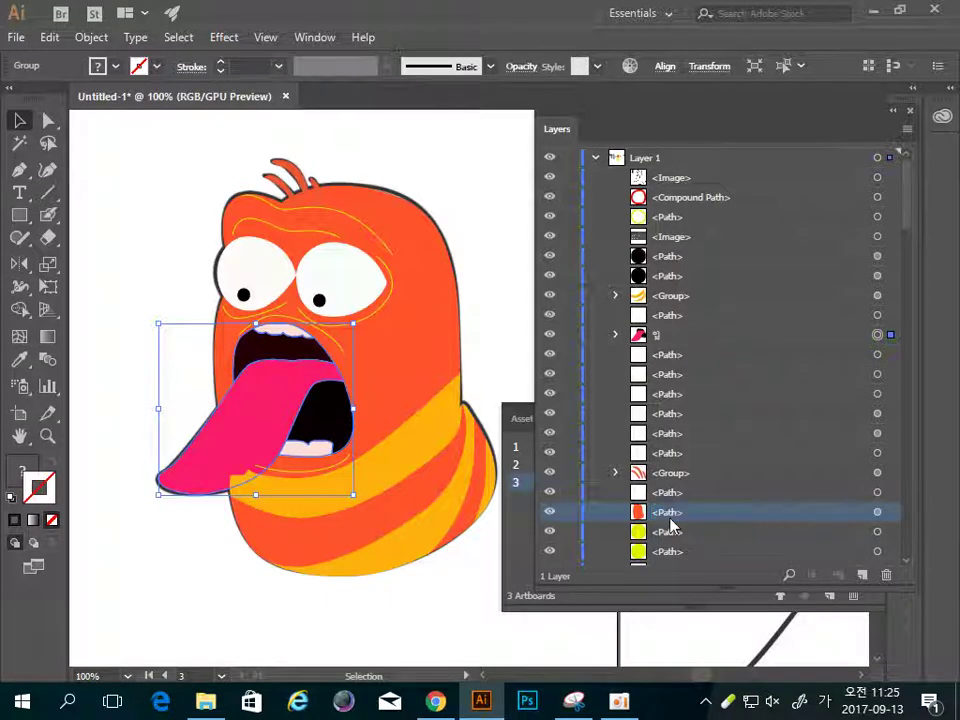
double_click(668, 513)
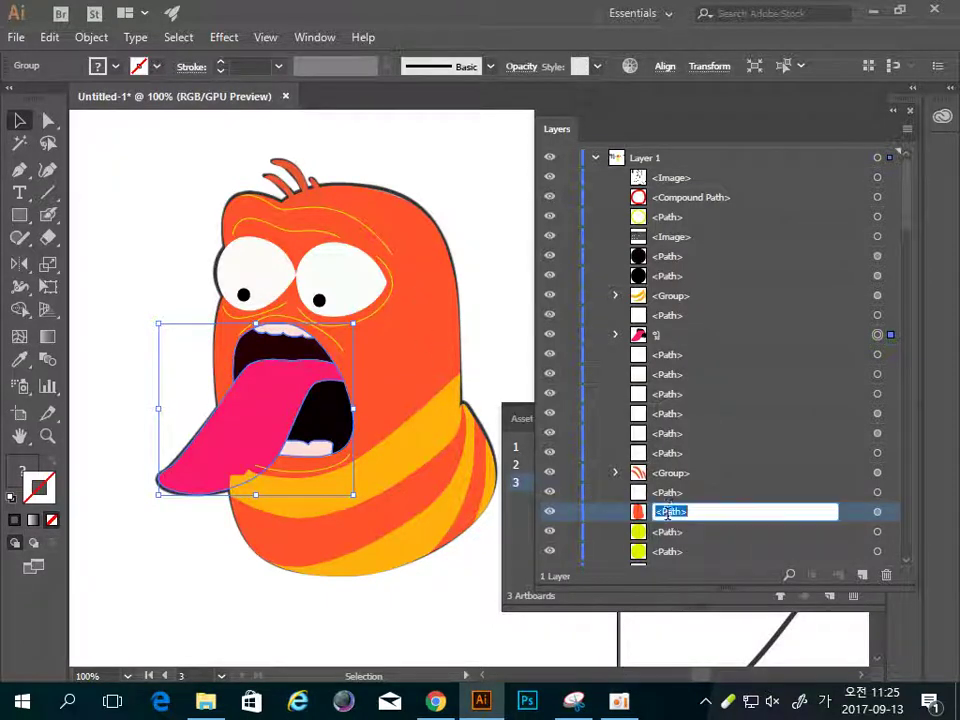
text(ㅁ)
key(Return)
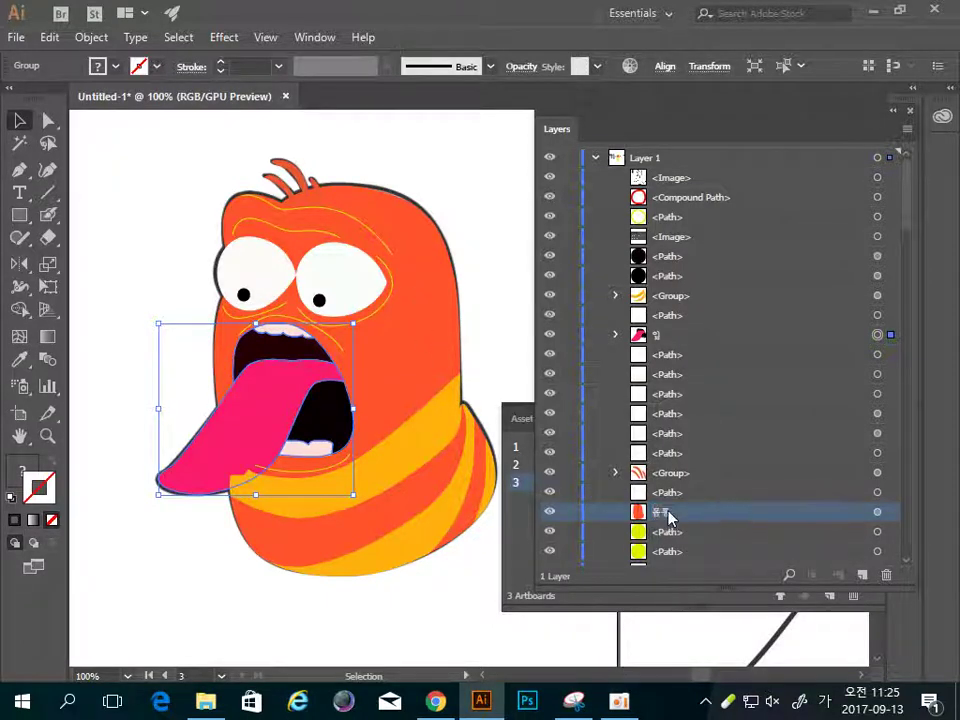
double_click(660, 474)
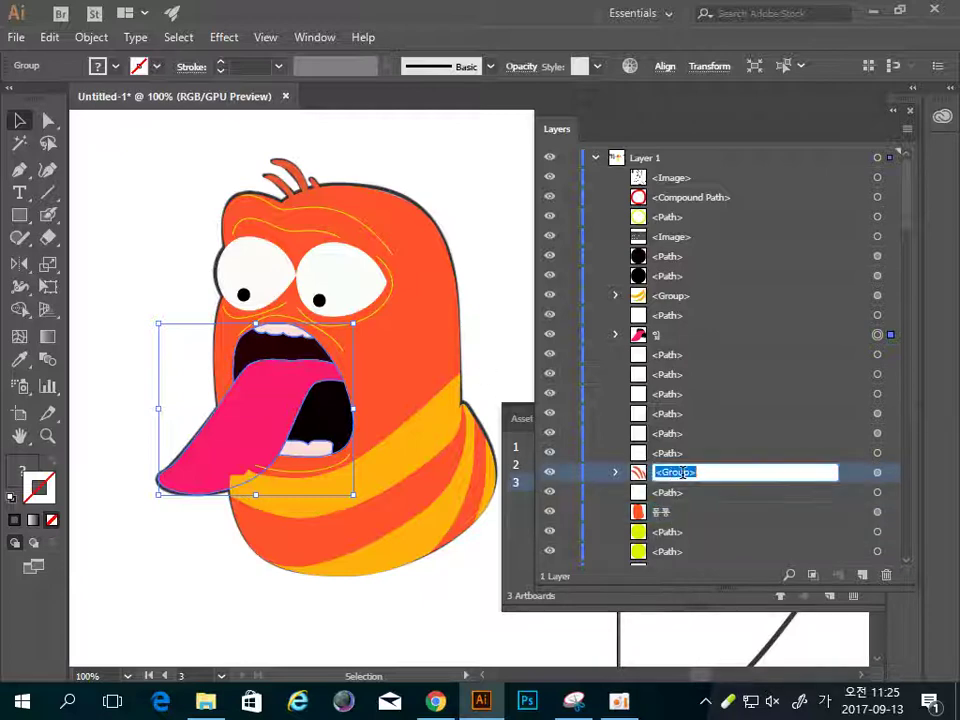
text(머리카락)
key(Return)
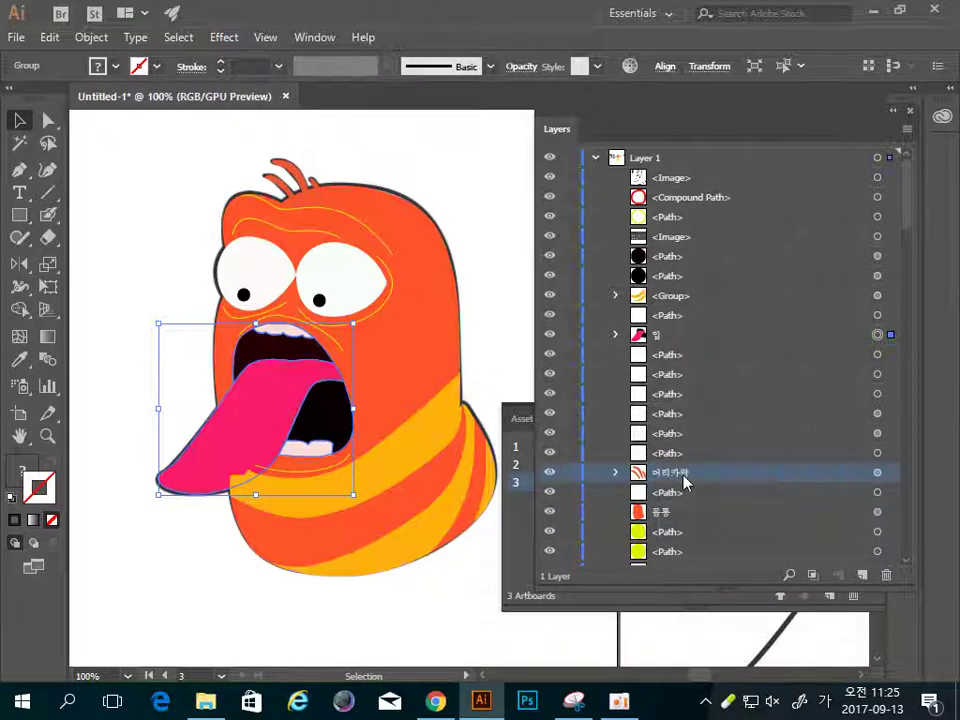
Rename the yellow stripes group to 몸통띠
click(677, 297)
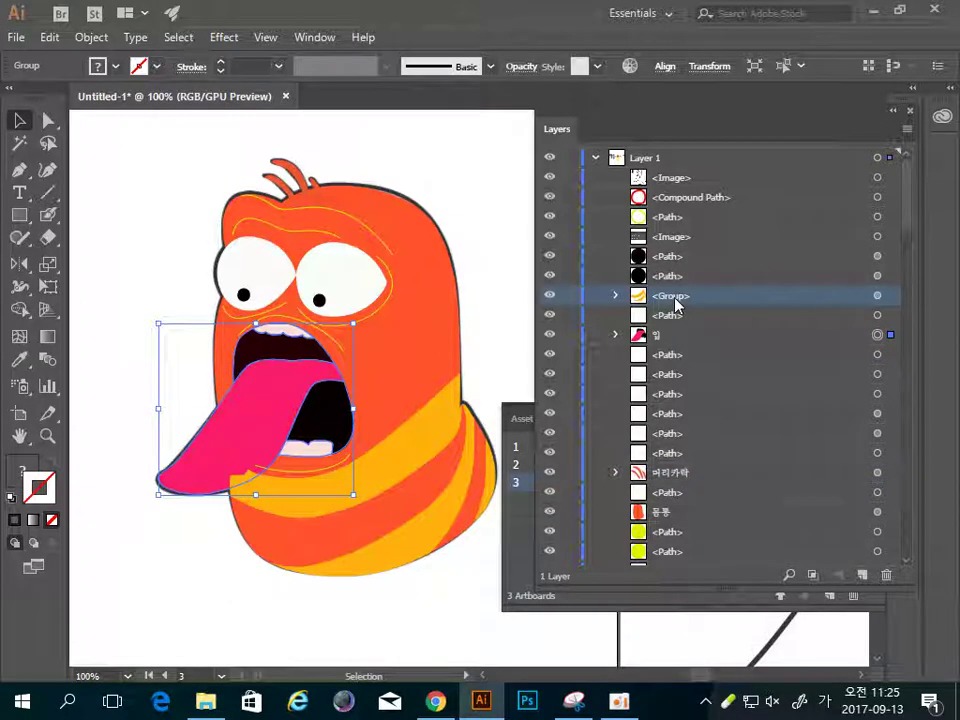
double_click(680, 295)
text(무)
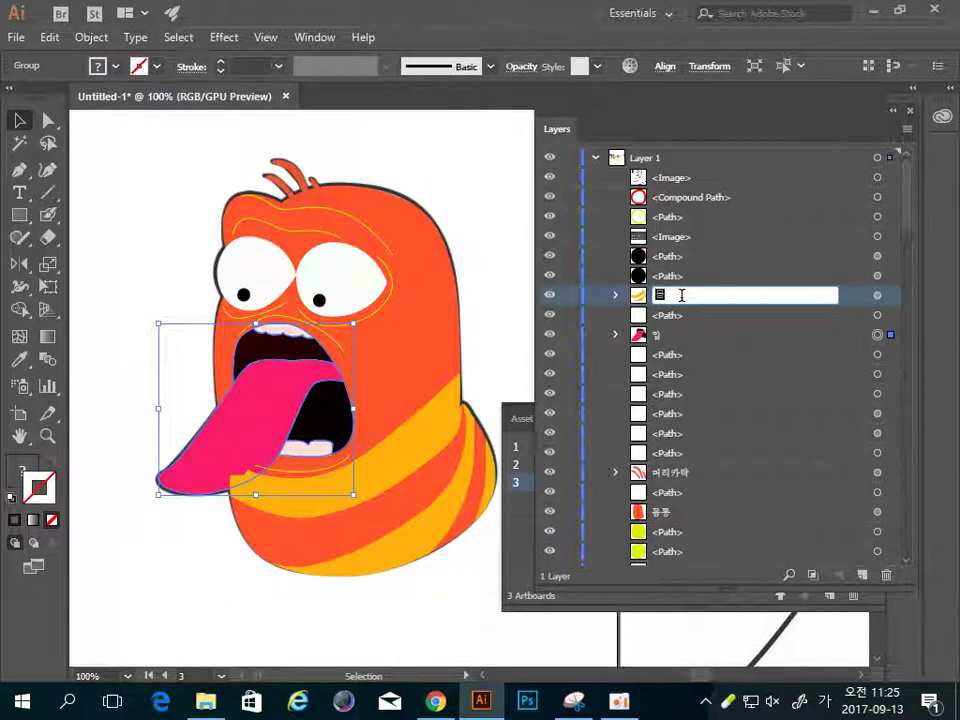
text(통띠)
key(Return)
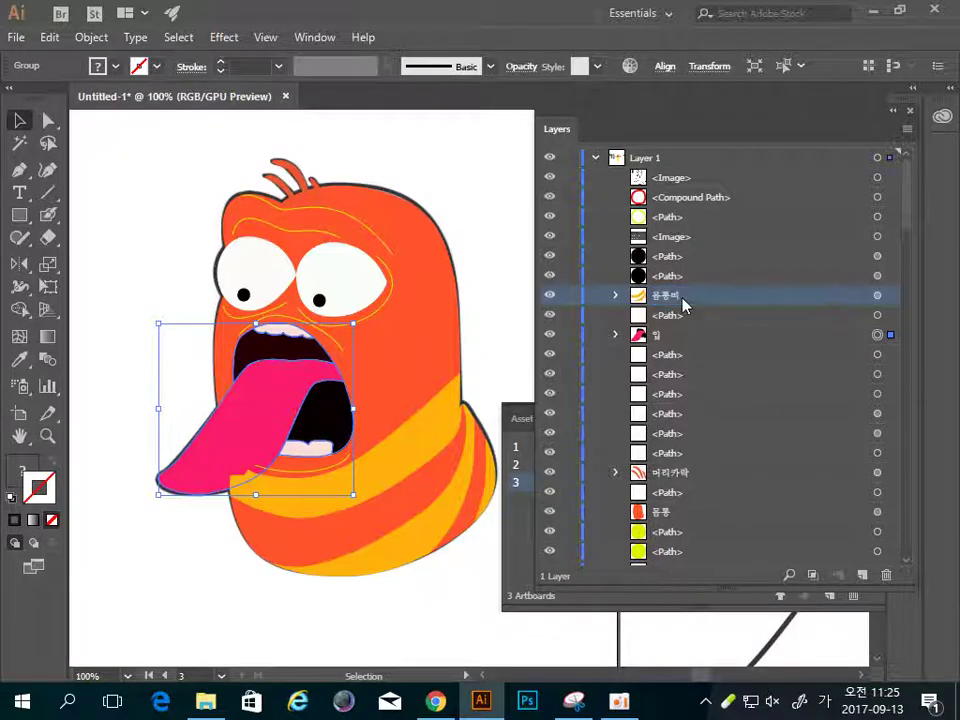
Check the remaining layer rows, then select the mouth group 입
click(672, 218)
click(671, 200)
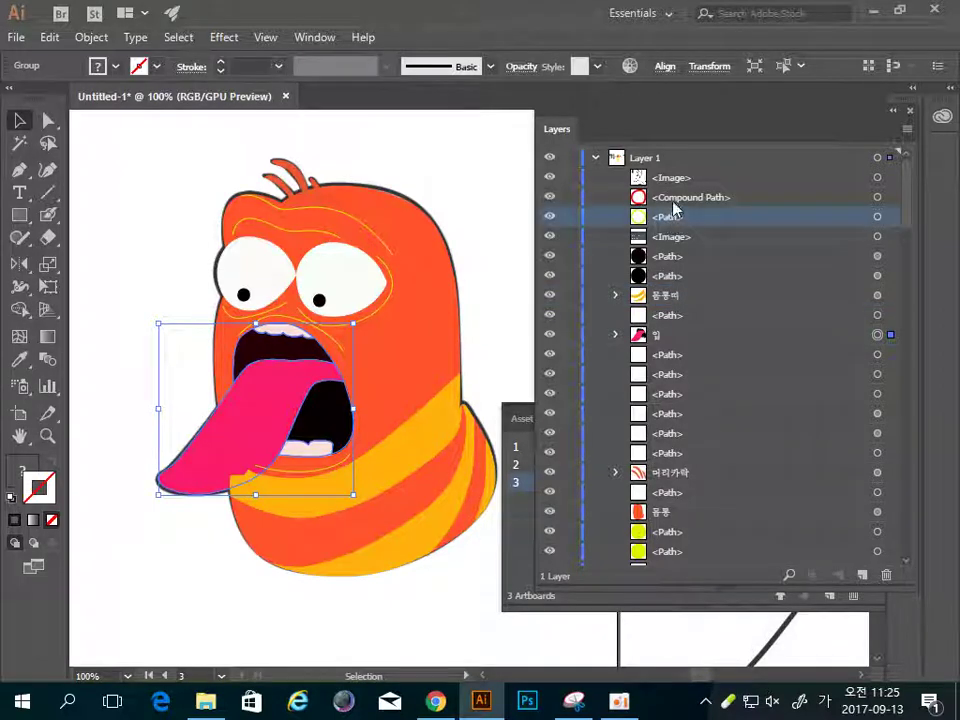
click(671, 218)
click(672, 258)
click(677, 240)
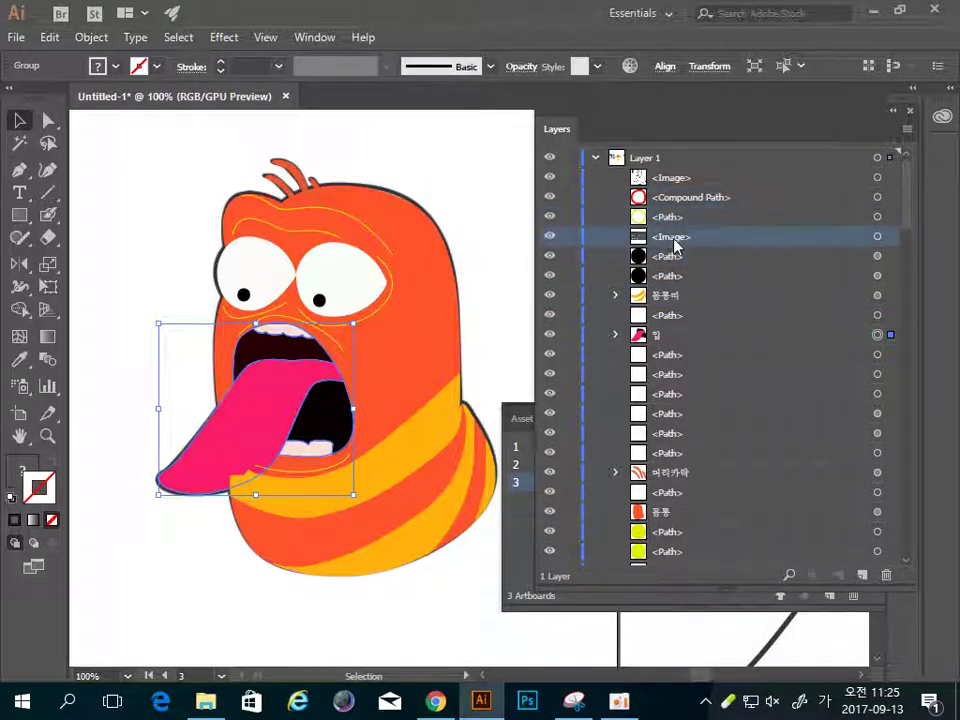
click(652, 340)
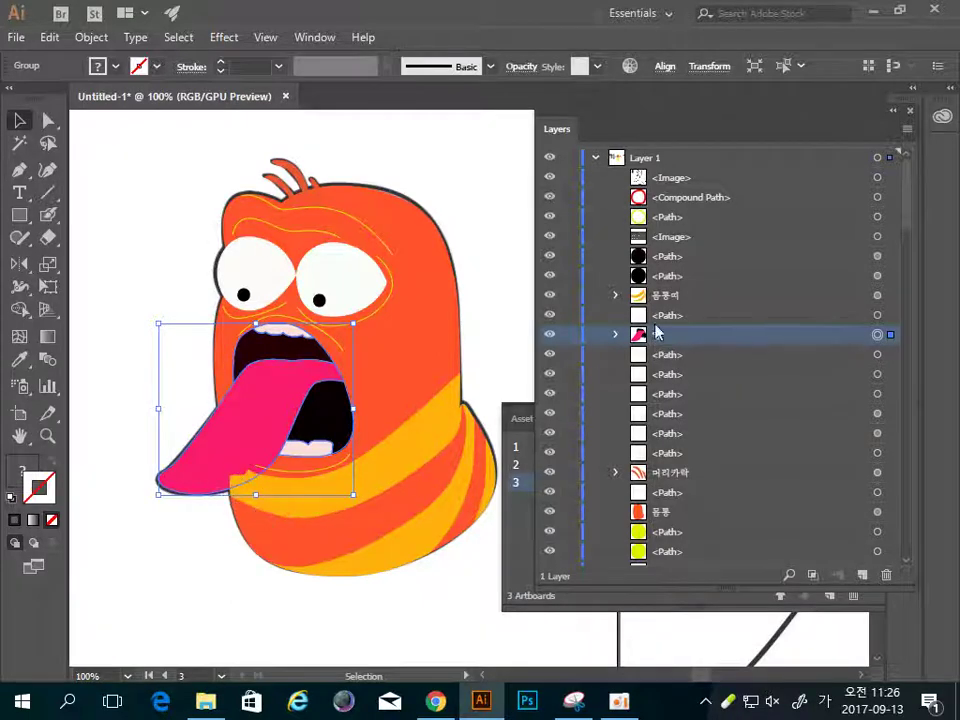
text(입)
Move the 입 group above 몸통띠 in the layer order, then marquee-select the whole larva
drag(663, 340, 645, 285)
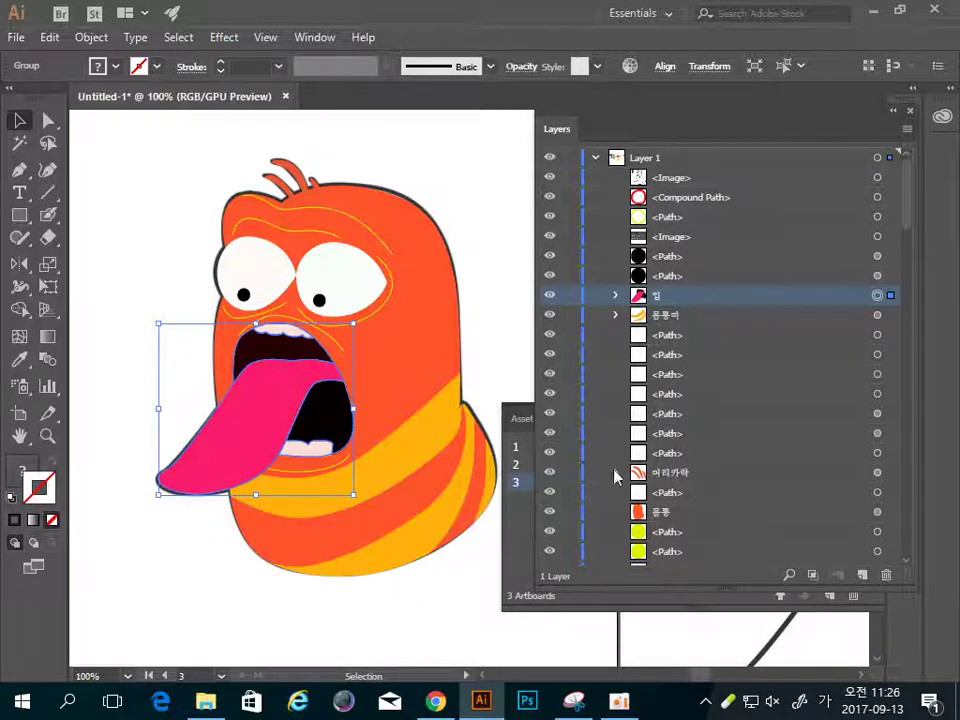
click(250, 590)
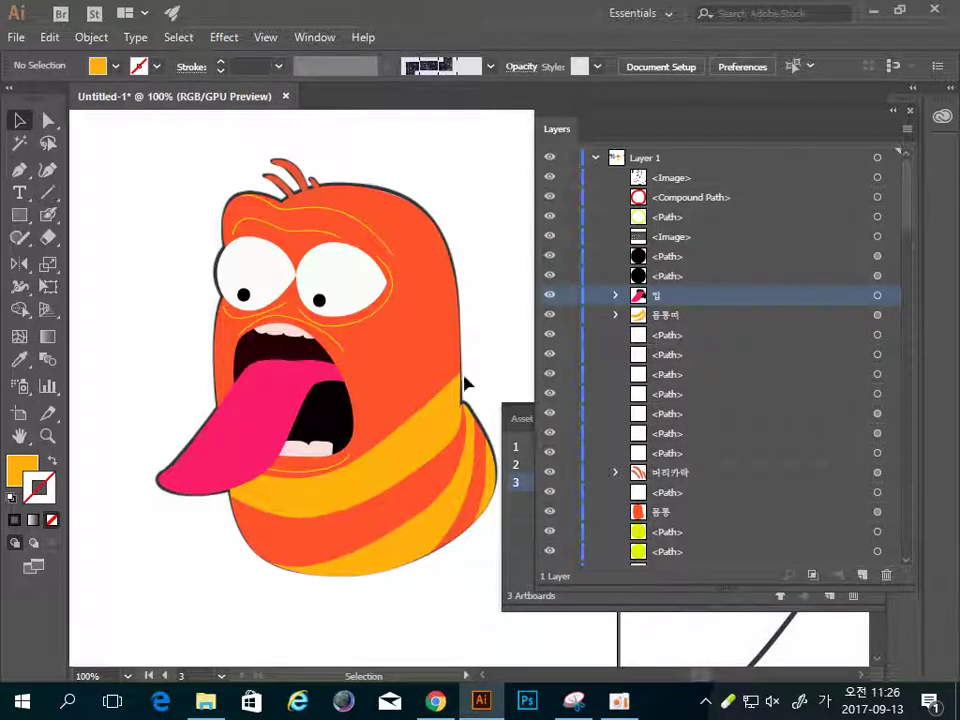
drag(467, 321, 431, 304)
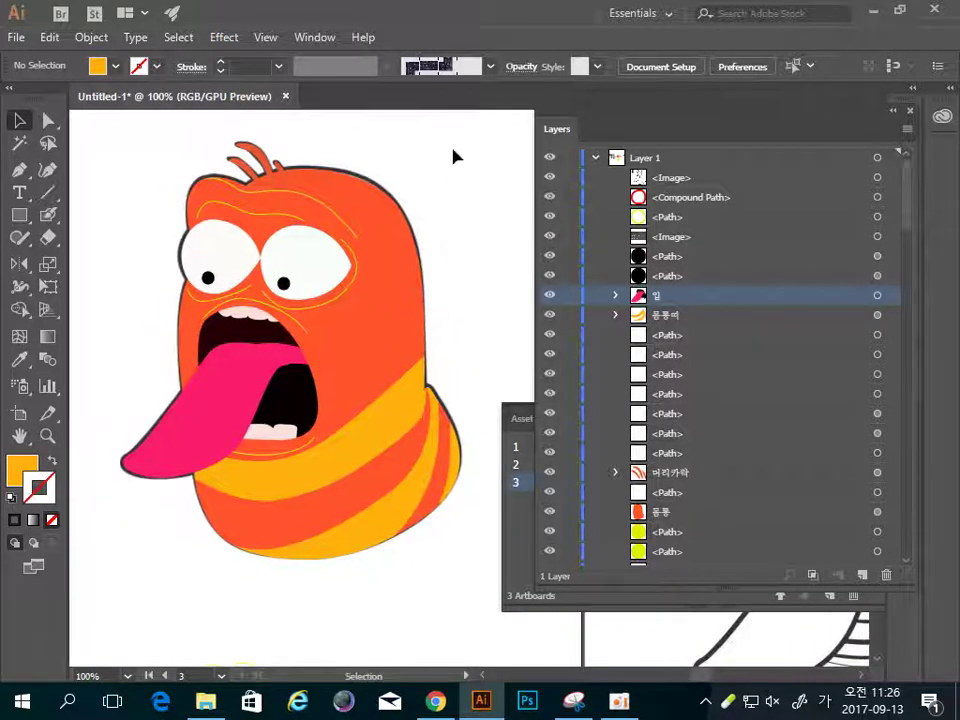
drag(465, 134, 141, 597)
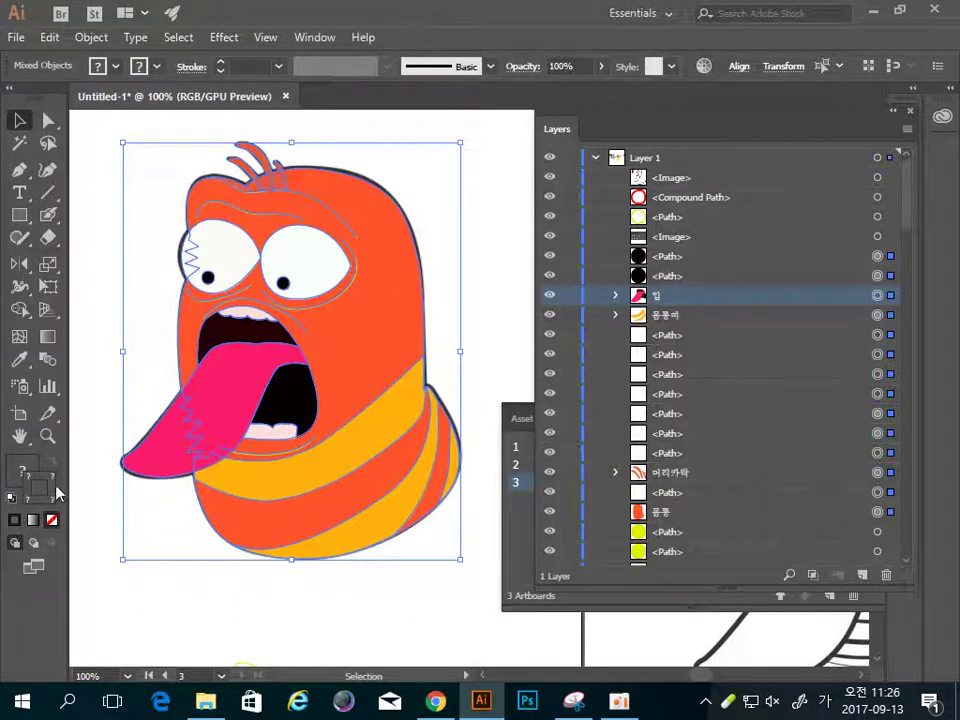
Set the selected larva shapes' stroke to black and deselect to check the outlines
click(14, 519)
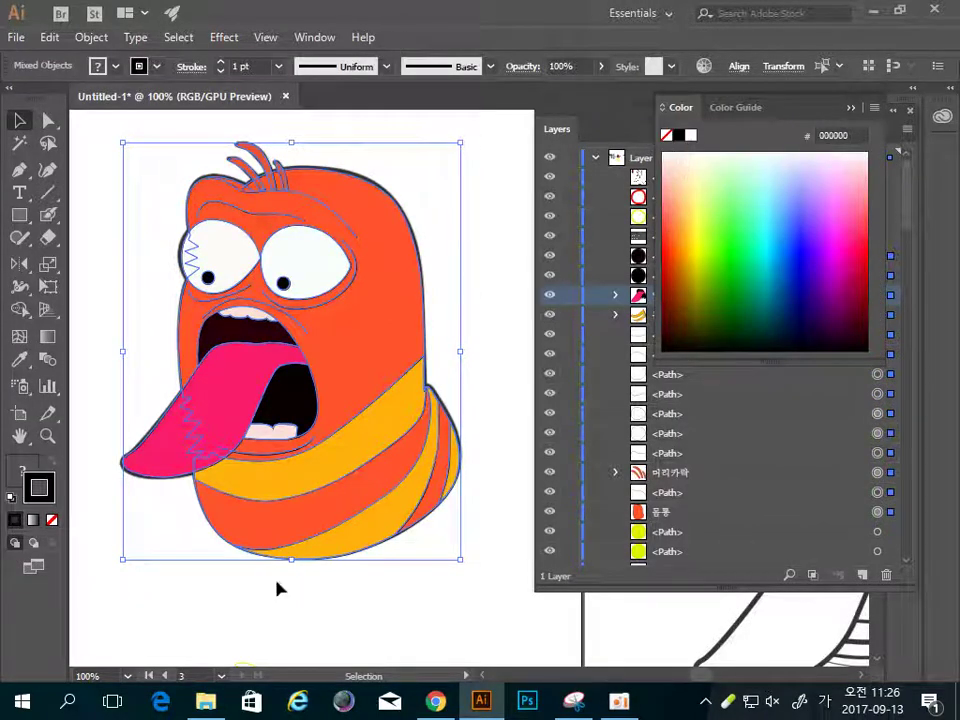
click(500, 262)
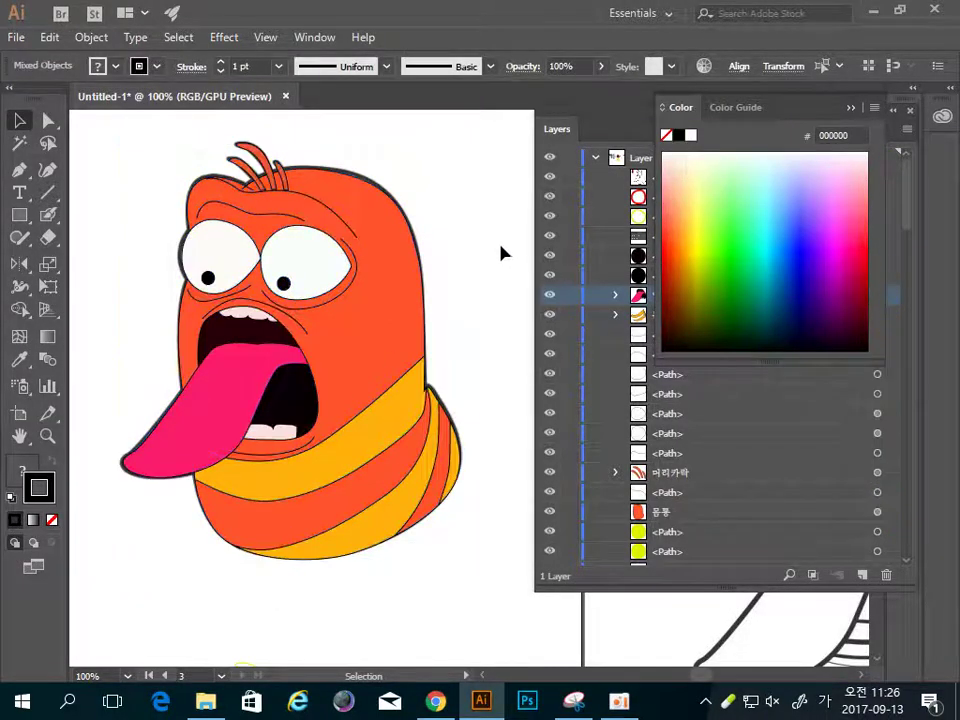
click(381, 358)
click(505, 362)
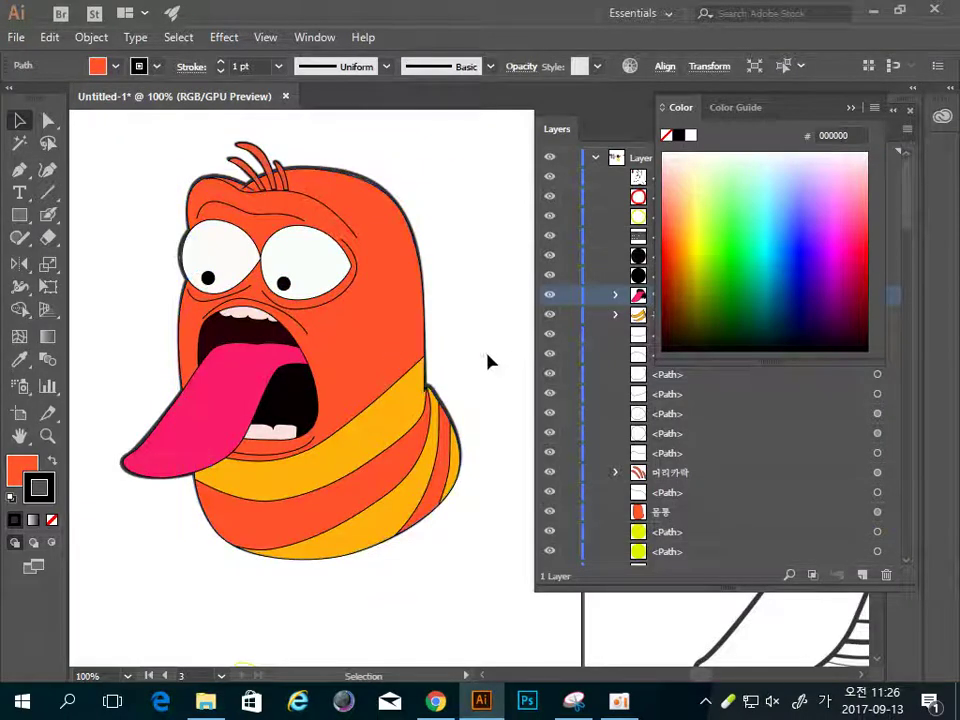
key(z)
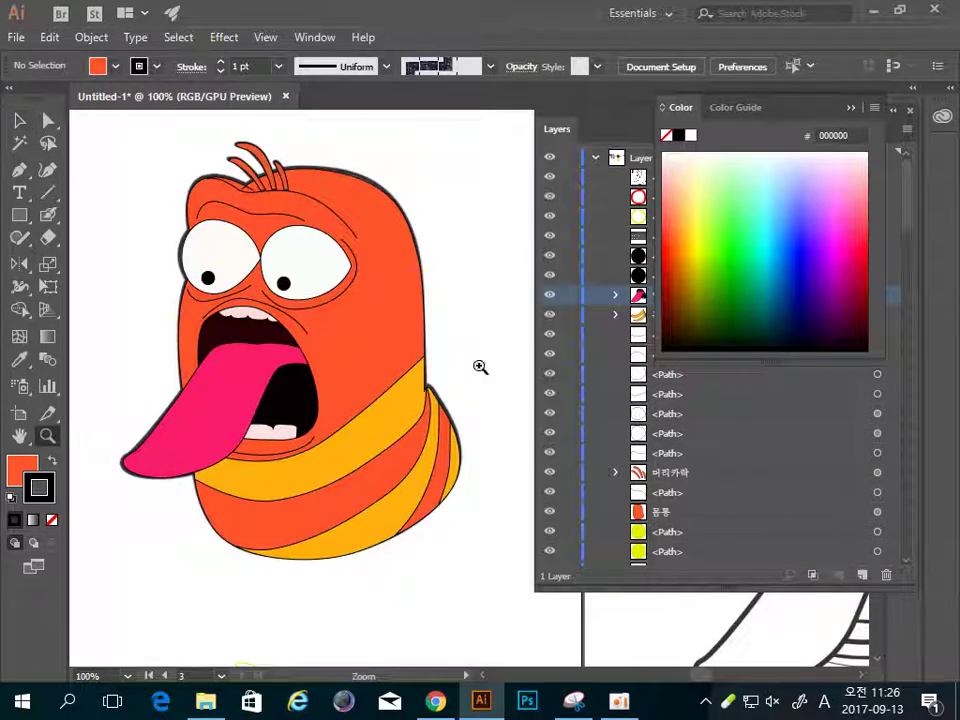
alt+click(480, 366)
drag(412, 377, 290, 355)
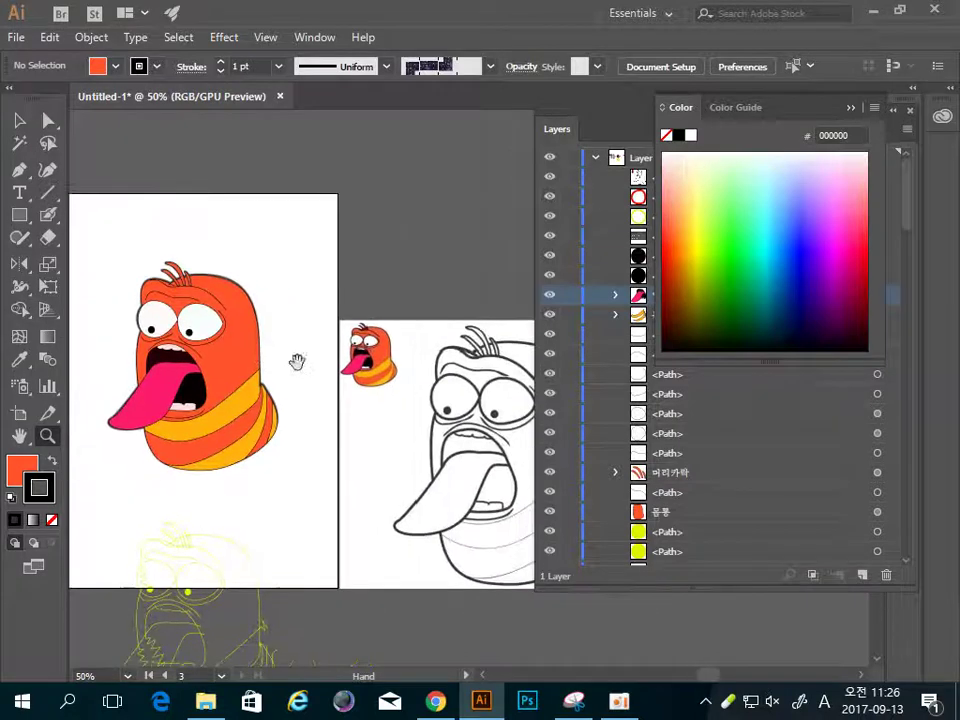
key(v)
mouse_move(316, 230)
mouse_down()
mouse_move(94, 492)
mouse_move(371, 303)
mouse_move(399, 369)
mouse_up()
click(386, 321)
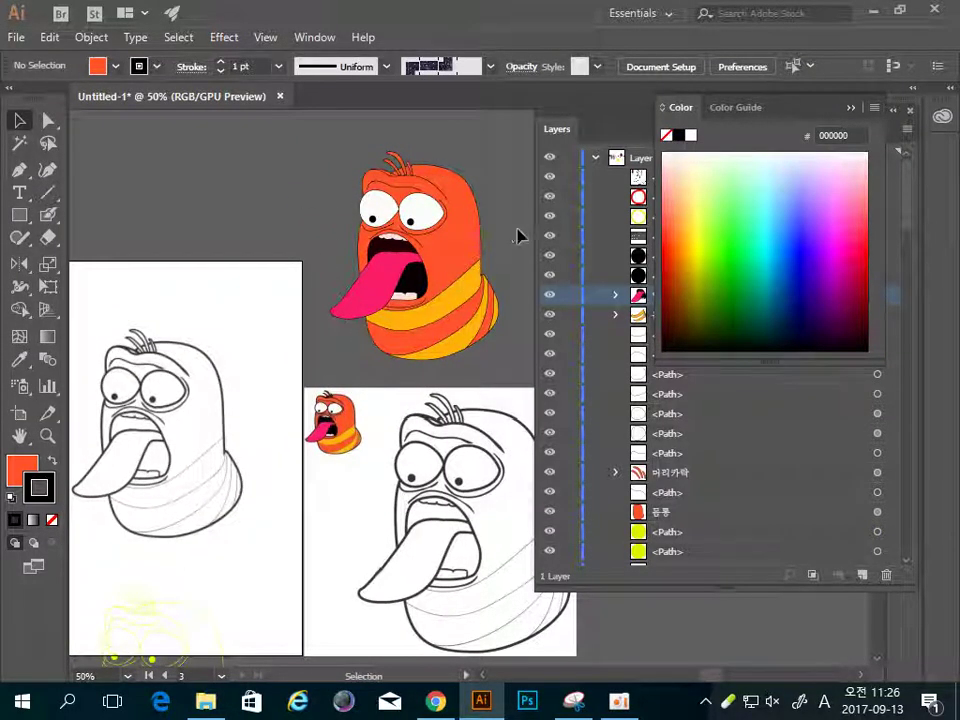
drag(326, 371, 500, 225)
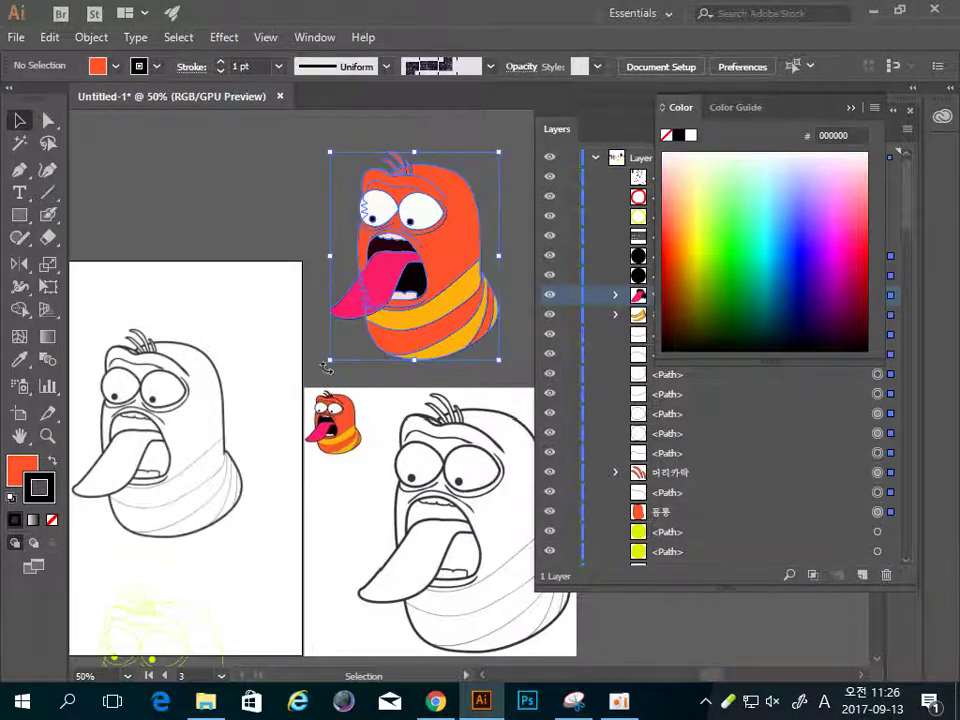
key(z)
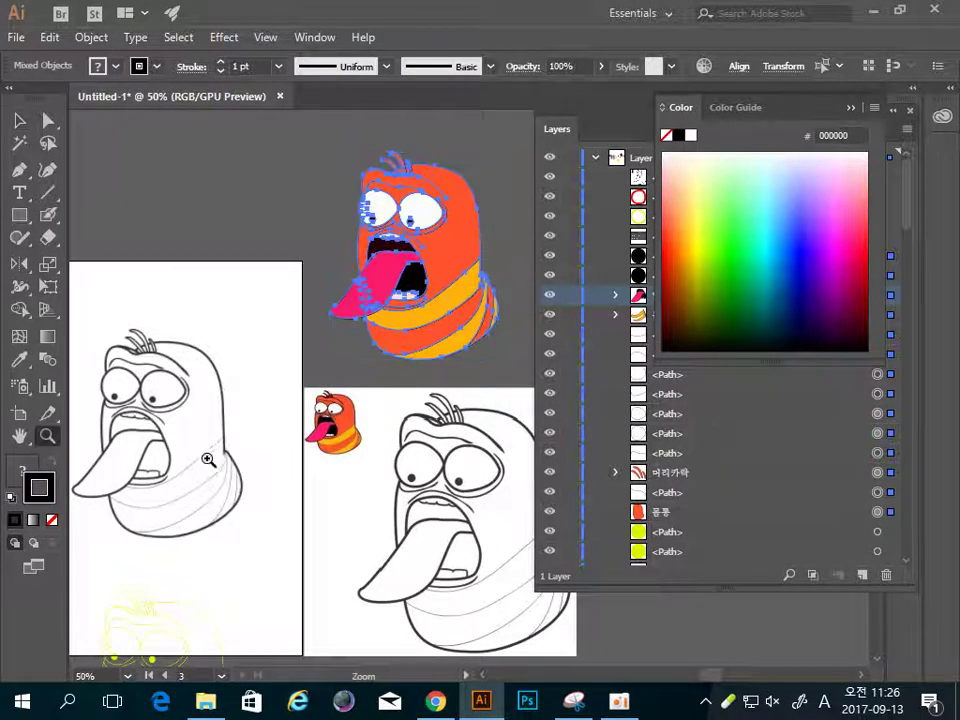
click(490, 249)
click(437, 318)
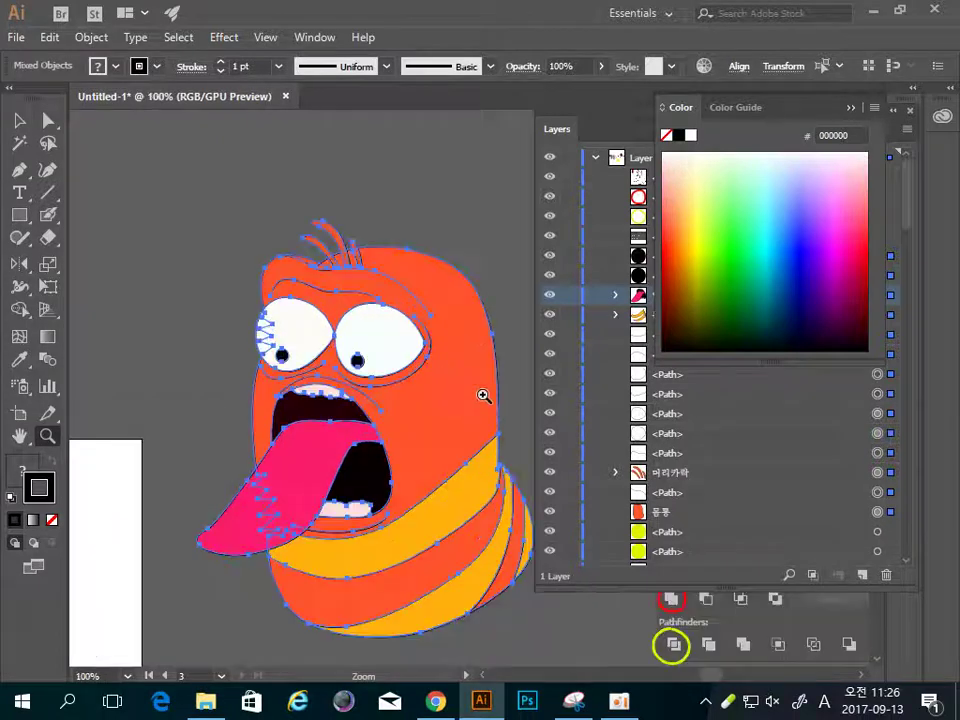
key(v)
click(474, 300)
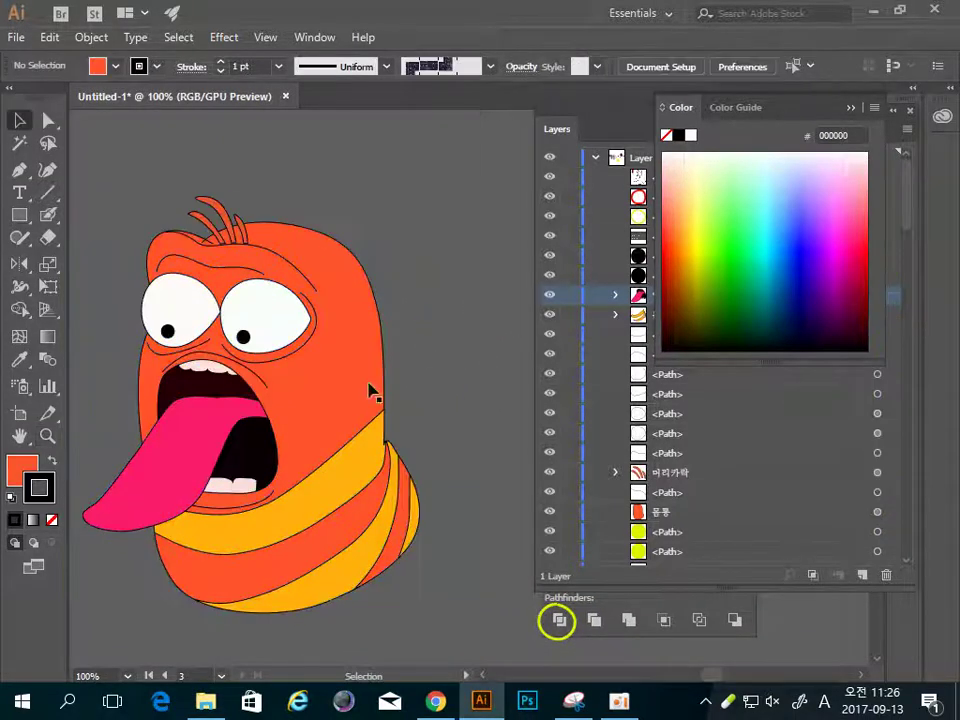
drag(264, 350, 352, 313)
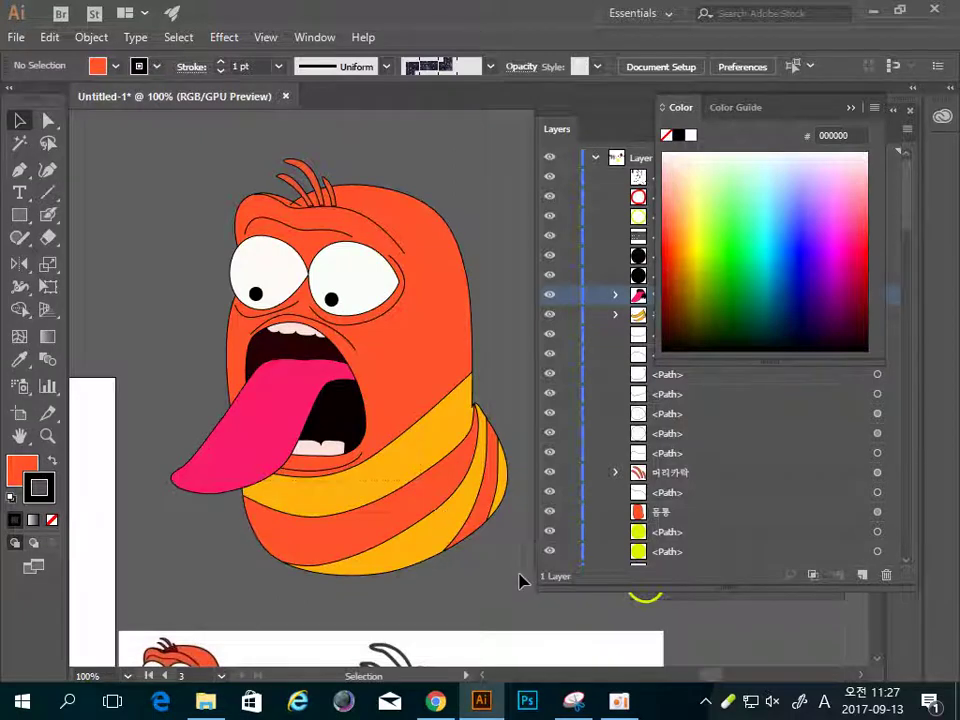
key(ctrl+a)
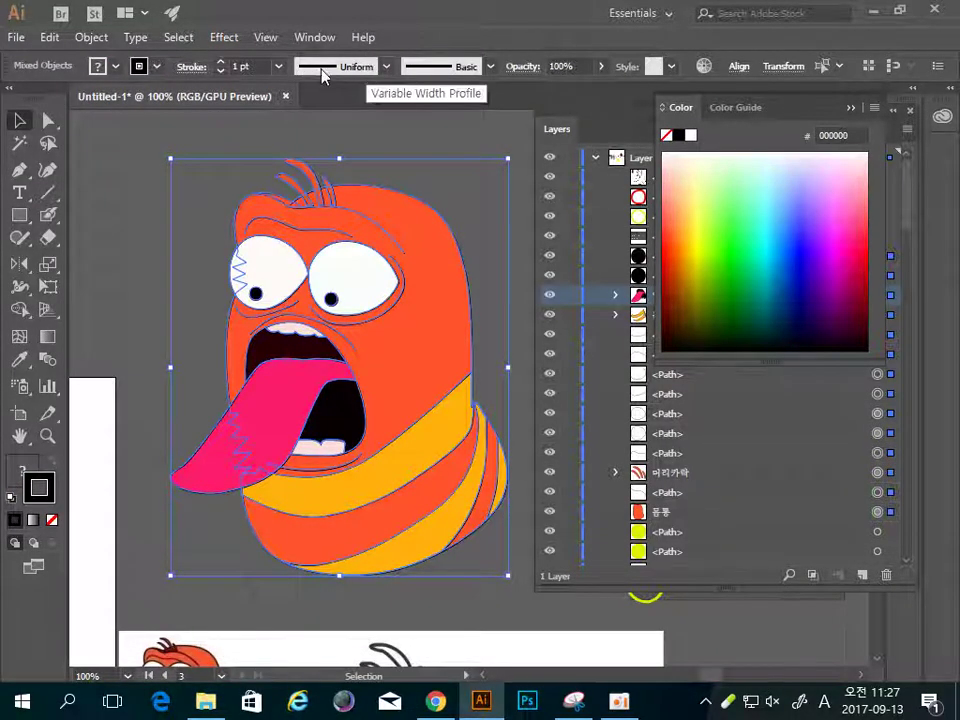
Apply Width Profile 2 and a 2 pt stroke weight to the larva's outlines
click(387, 66)
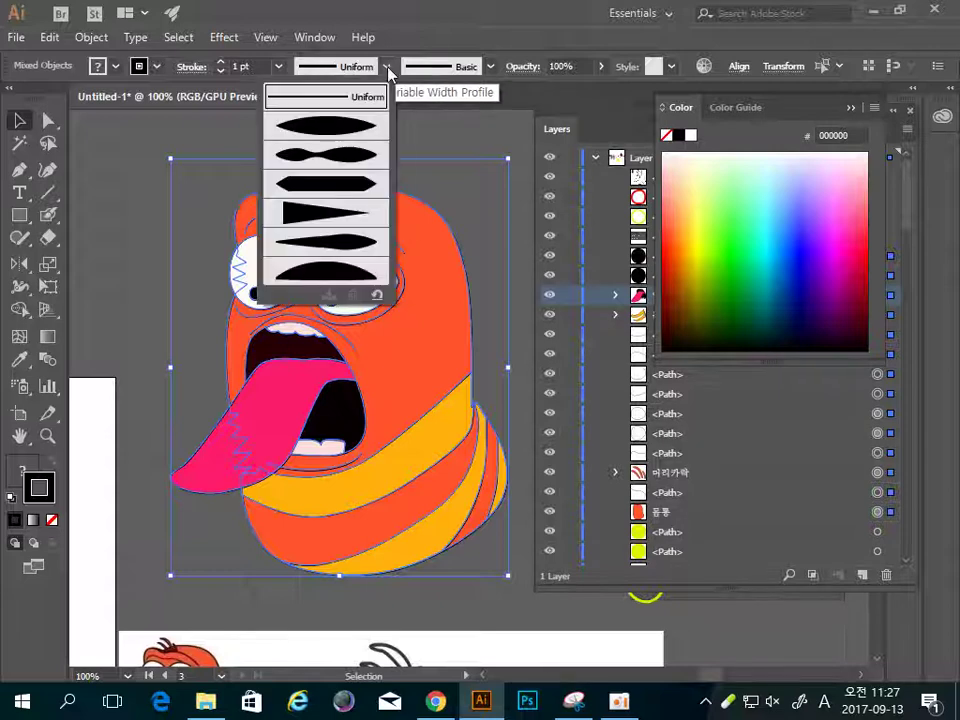
click(356, 166)
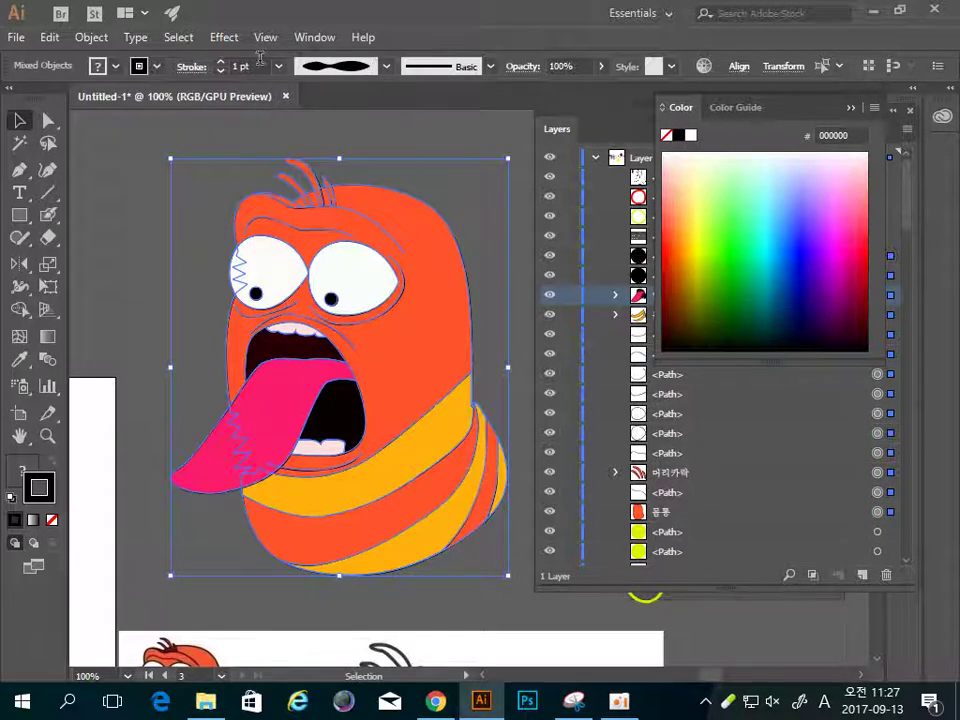
click(220, 61)
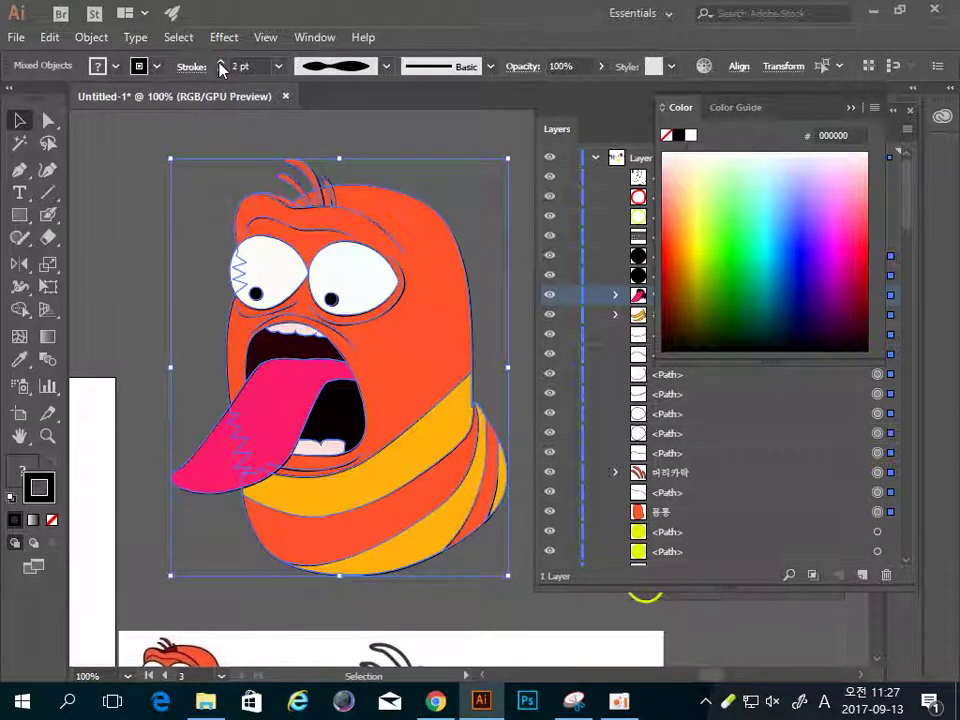
click(144, 227)
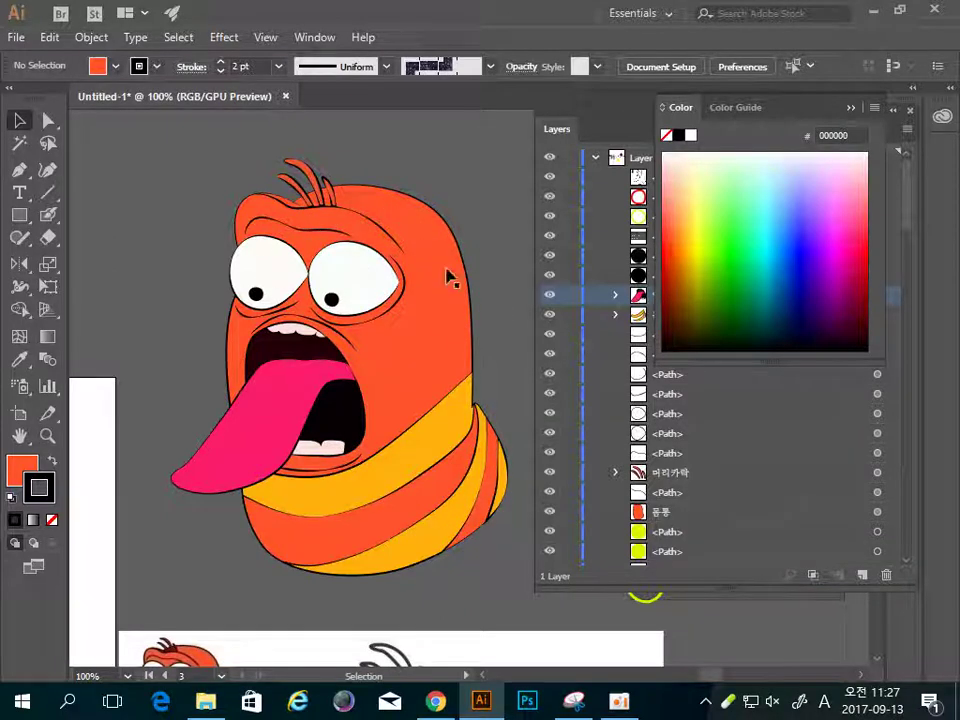
Zoom out to 33.33% and pan to see all the artboards
key(z)
alt+click(470, 390)
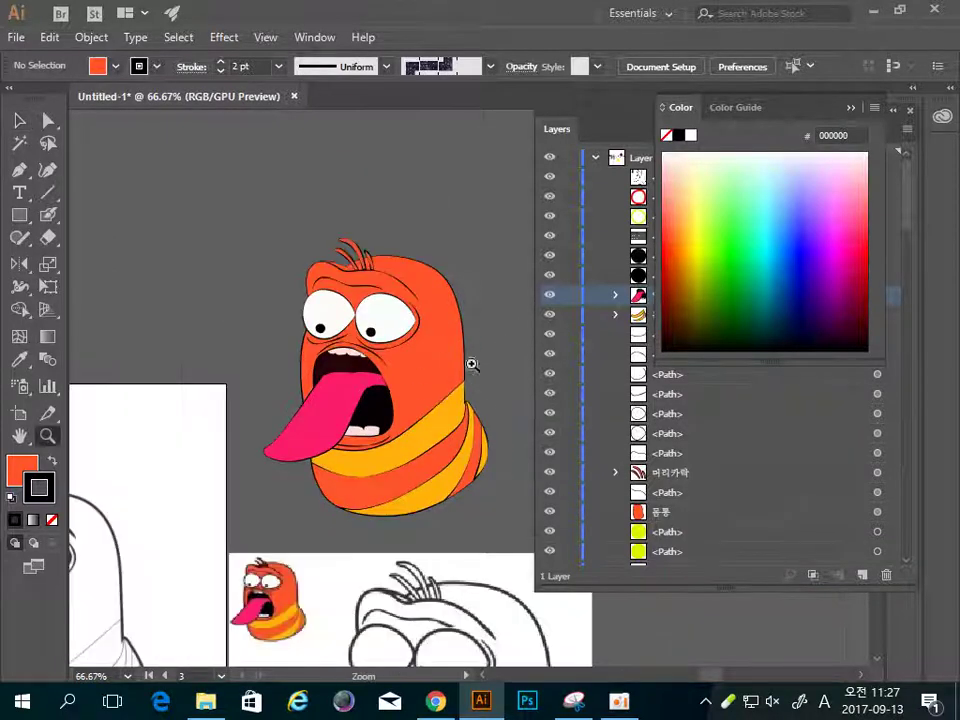
alt+click(524, 454)
alt+click(524, 456)
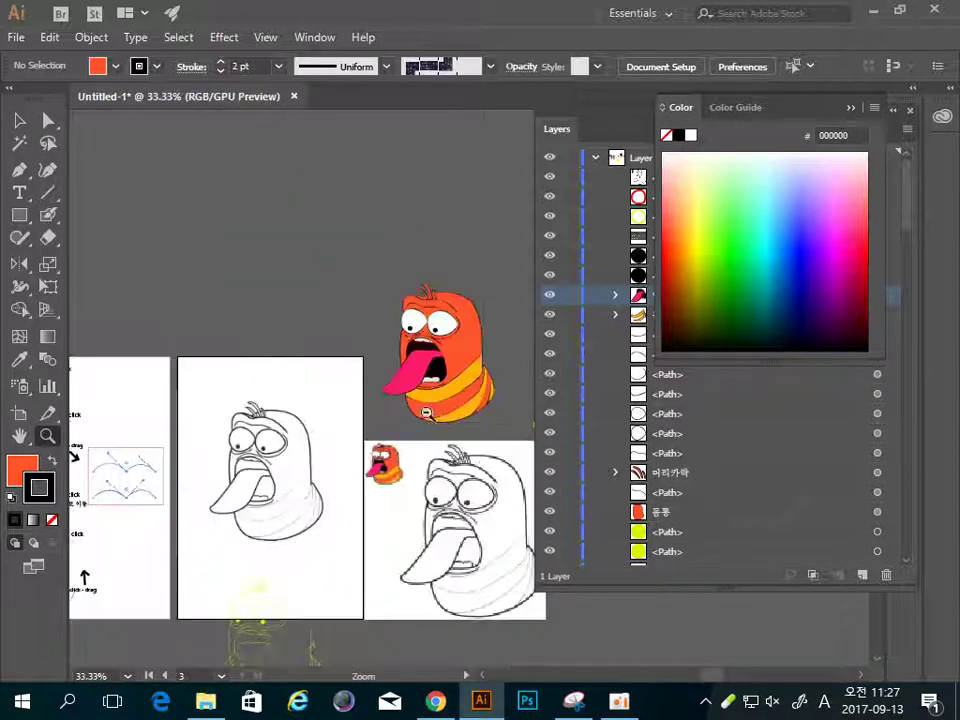
mouse_move(487, 401)
mouse_down()
mouse_move(365, 291)
mouse_move(486, 341)
mouse_move(275, 305)
mouse_move(272, 259)
mouse_up()
Drag the larva above the line-art reference artboard and zoom in to 50% on it
key(v)
click(404, 285)
drag(336, 246, 418, 277)
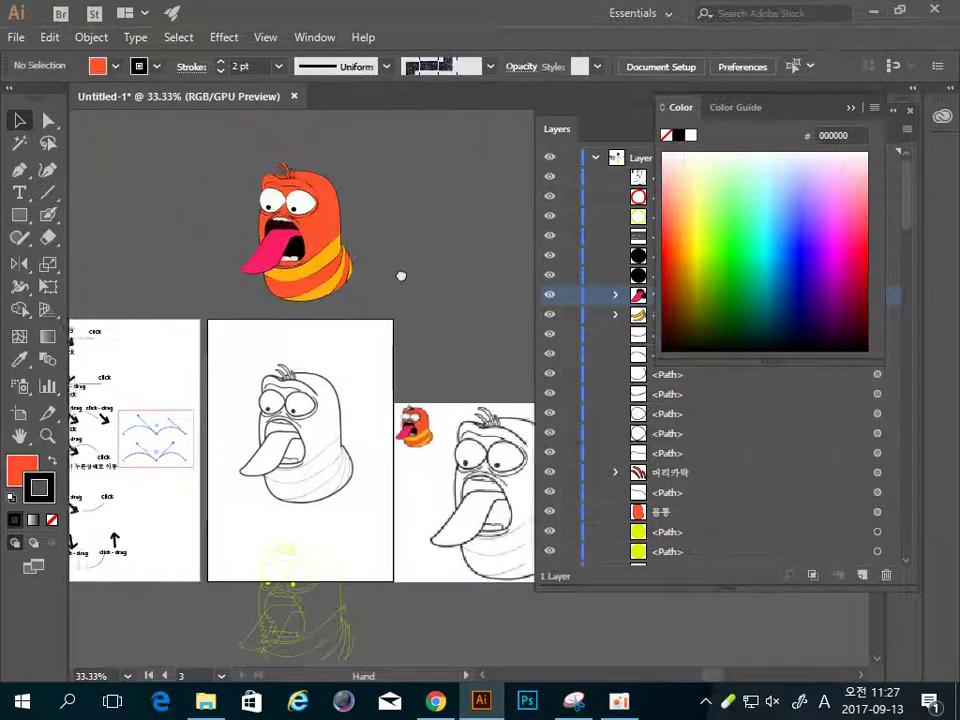
key(z)
click(400, 268)
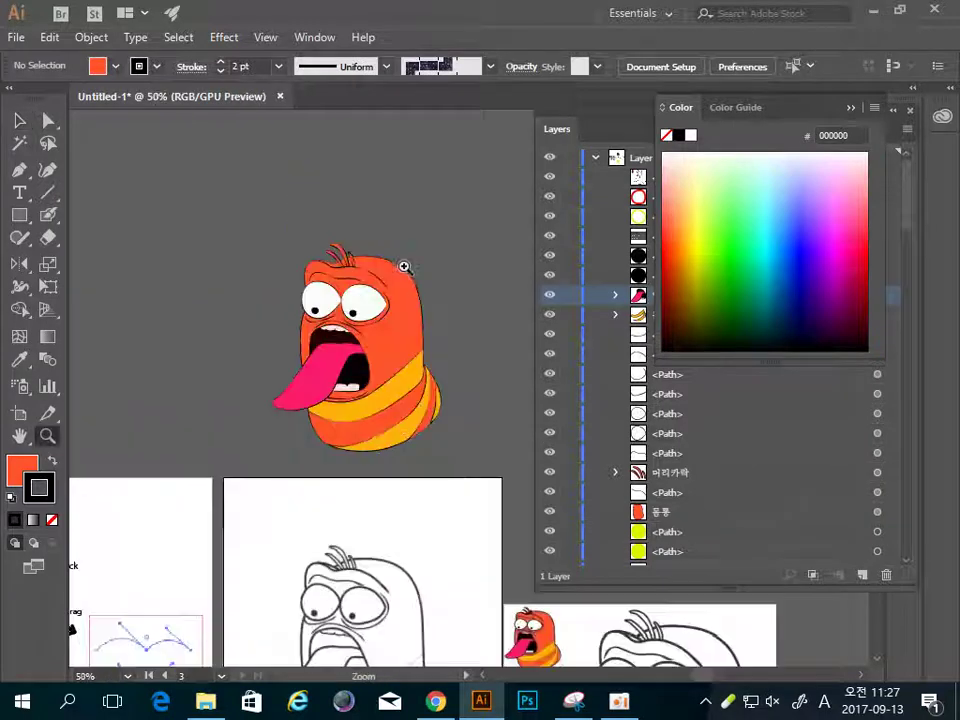
mouse_move(464, 352)
mouse_down()
mouse_move(432, 223)
mouse_move(437, 246)
mouse_up()
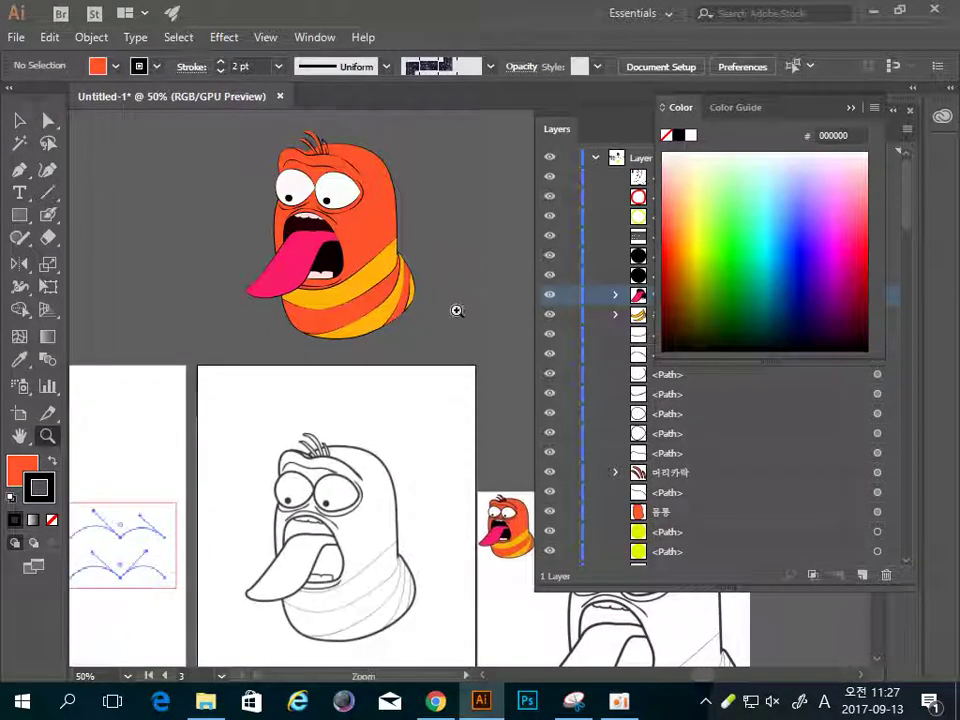